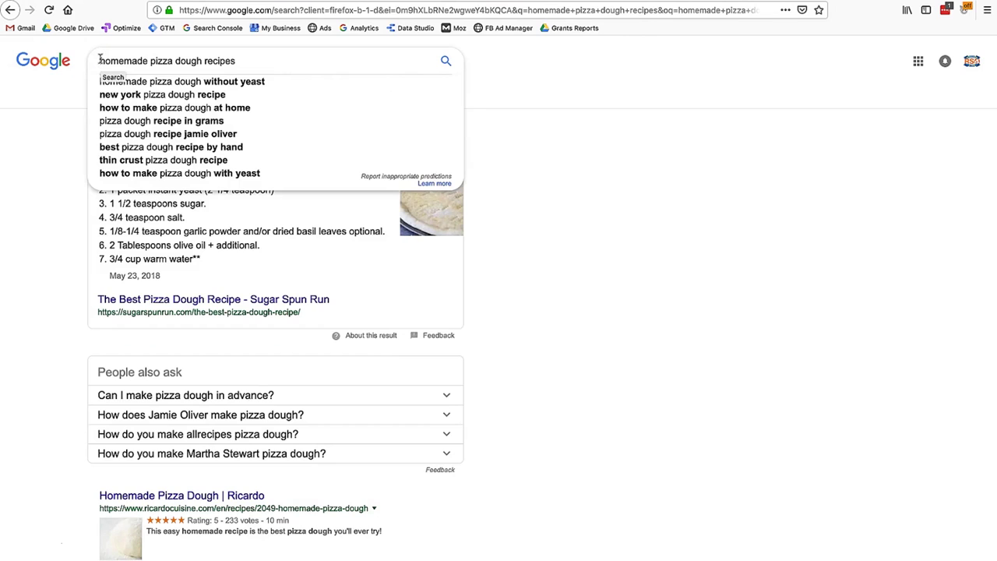
Step: Search Google for "allintitle: homemade pizza dough recipes" and examine the matching page titles and result count
click(100, 60)
text(allin)
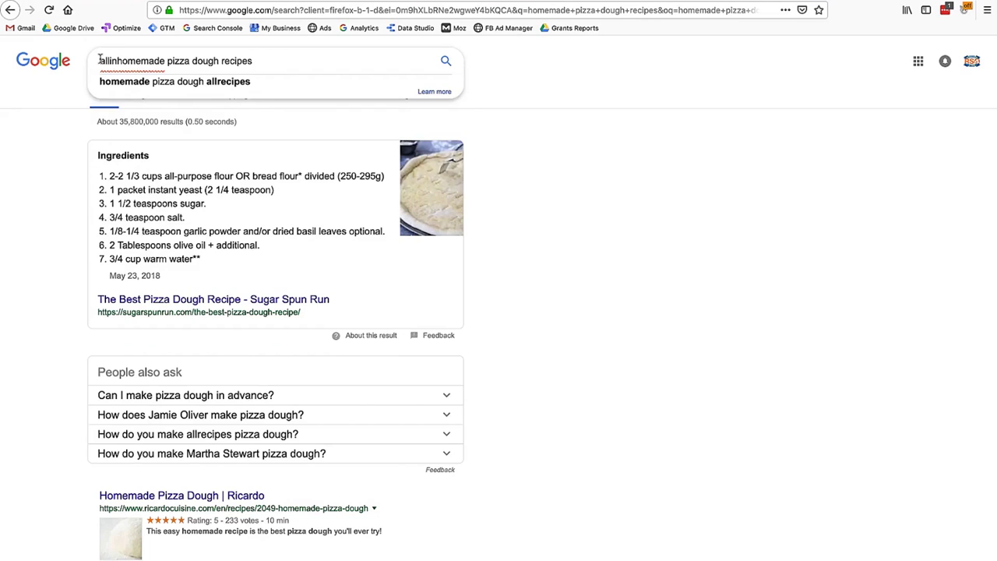
text(title:)
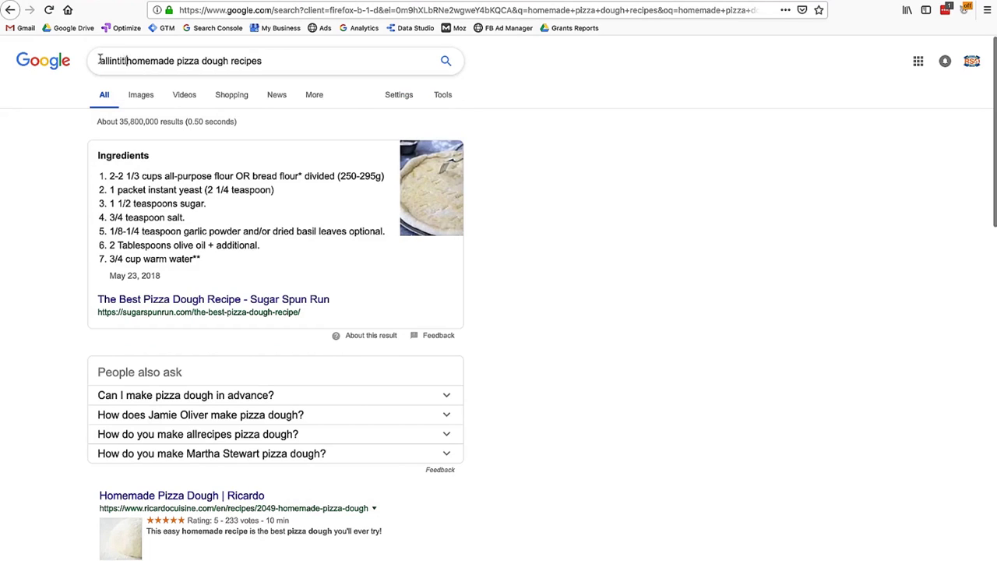
click(282, 60)
key(Return)
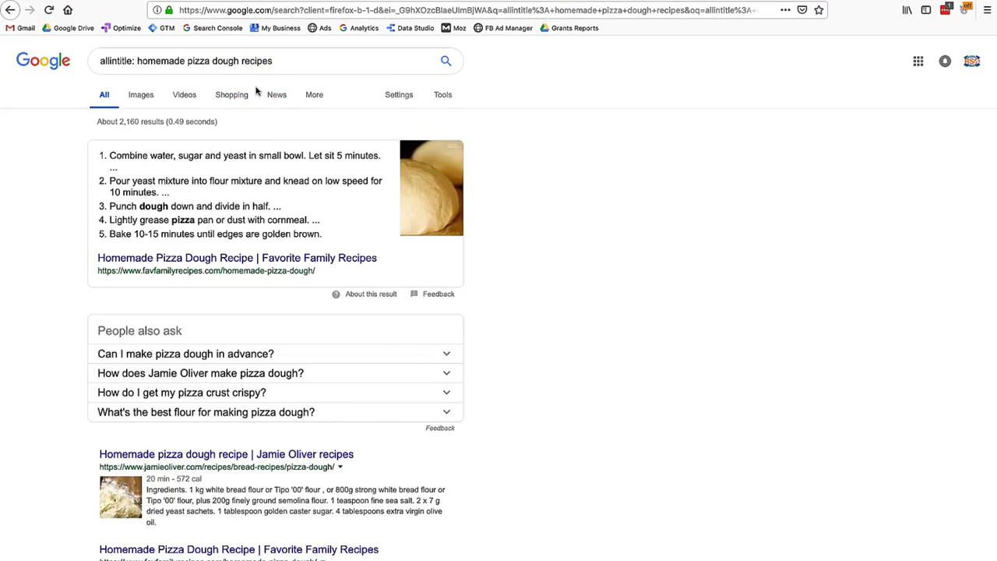
click(190, 66)
scroll(544, 361, down, 1)
scroll(544, 361, down, 2)
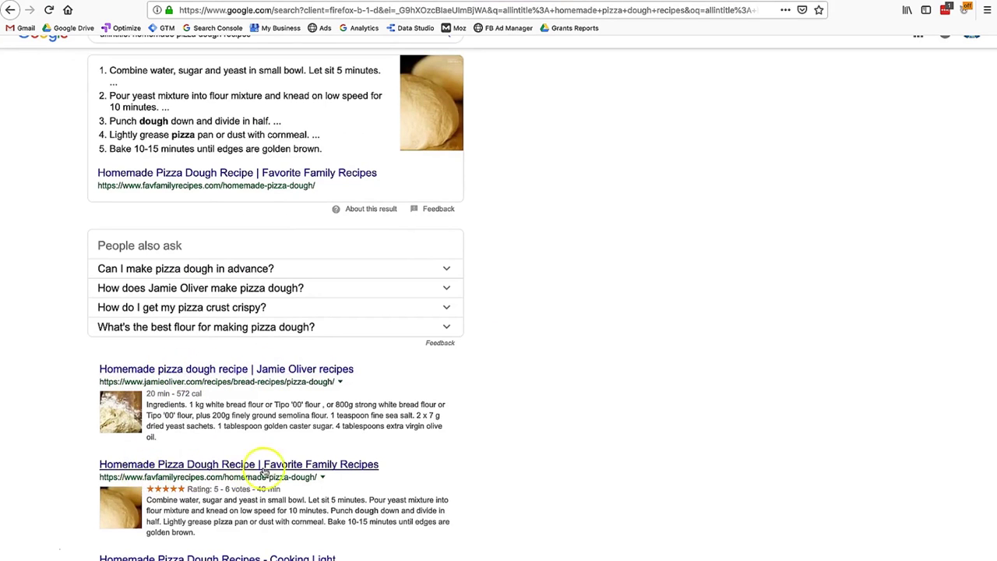
scroll(315, 477, up, 2)
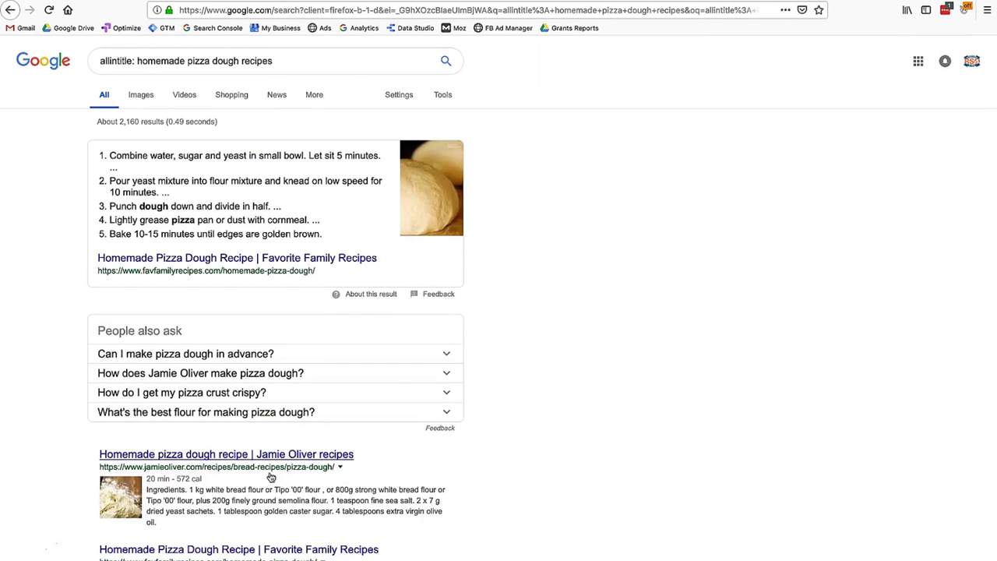
double_click(132, 121)
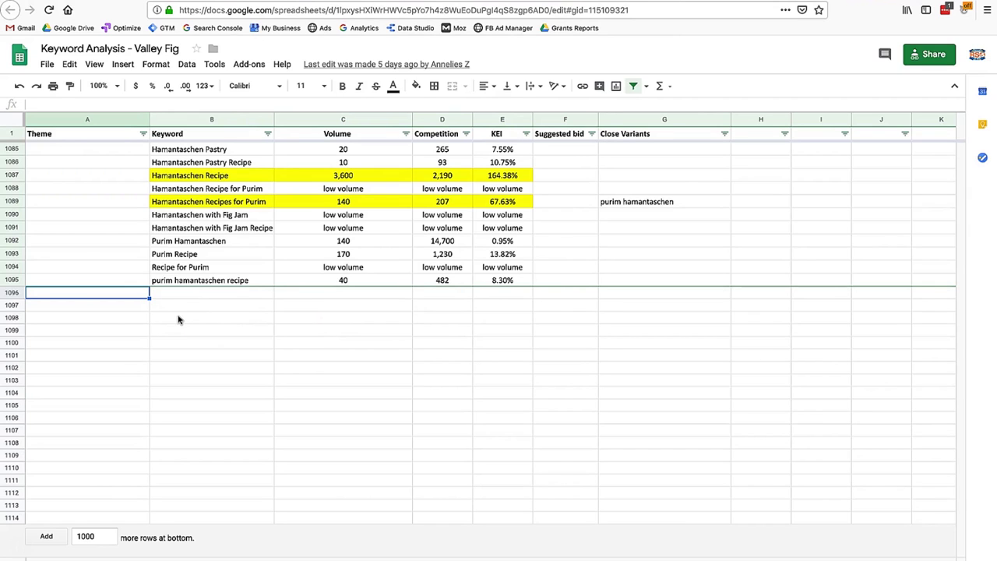
Step: In the keyword spreadsheet's row 1096, enter "pizza recipes" as theme and keyword, with "pizza recipe" as the close variant
text(pizza recipes)
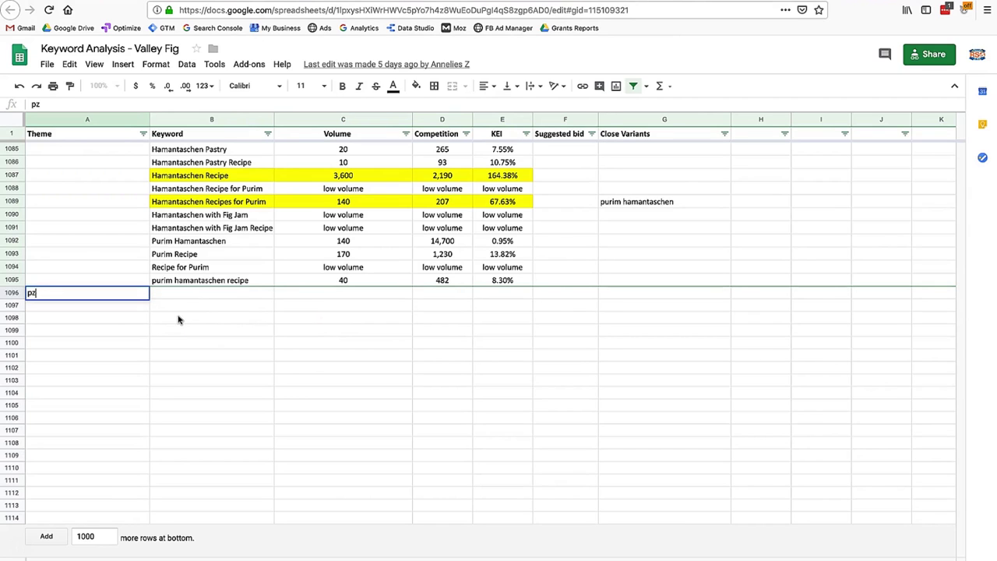
key(Tab)
key(Tab)
key(shift+Tab)
text(pizza recipes)
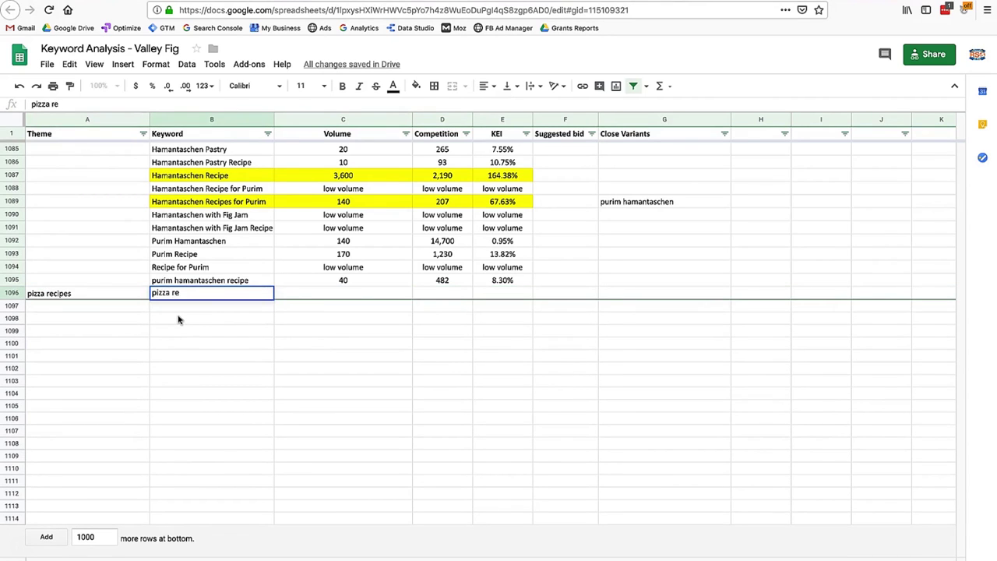
key(Tab)
click(616, 295)
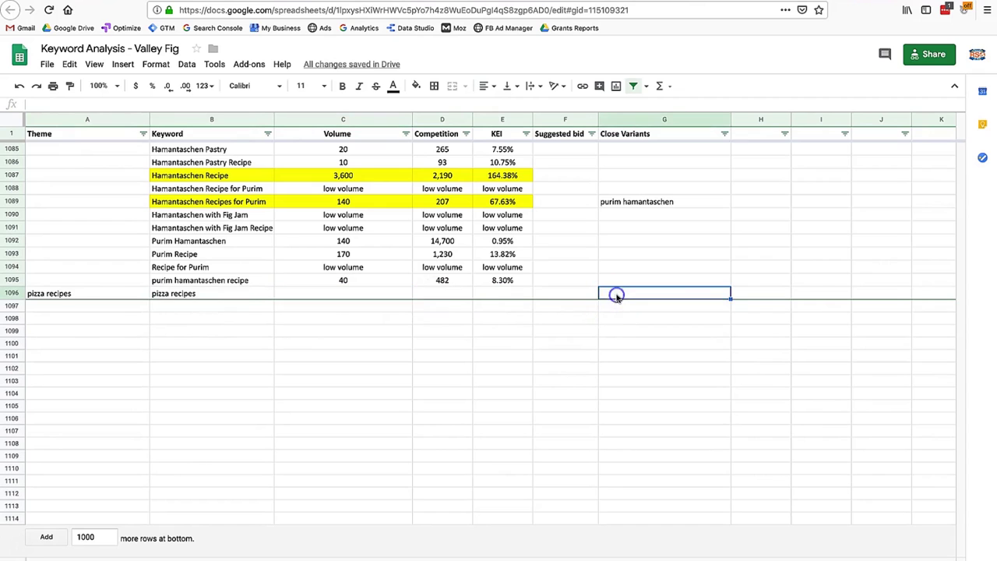
text(pizza recipe)
key(Return)
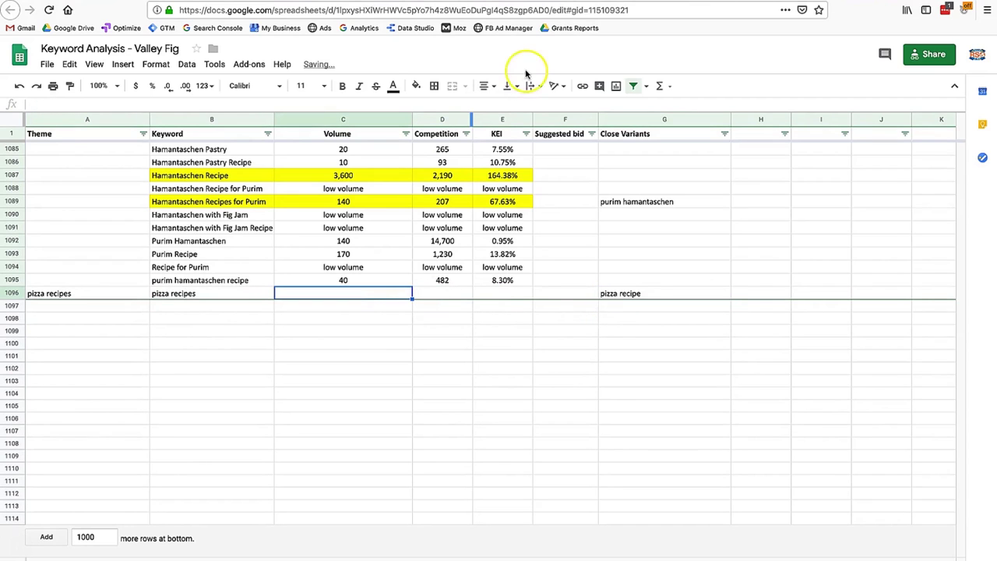
Step: Look up the average monthly searches for pizza recipe in Google Ads Keyword Planner and enter 33100 as row 1096's volume
click(505, 2)
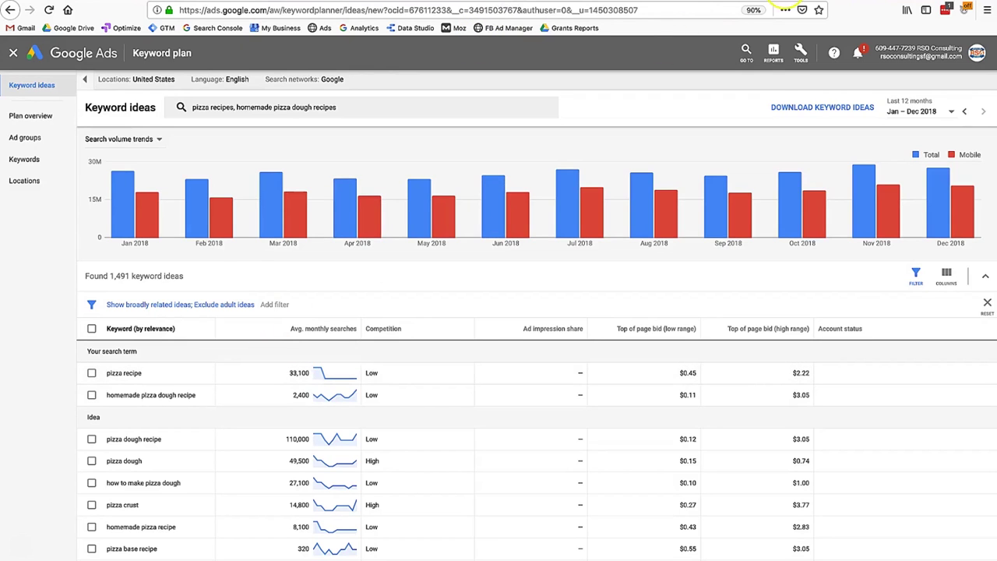
click(781, 2)
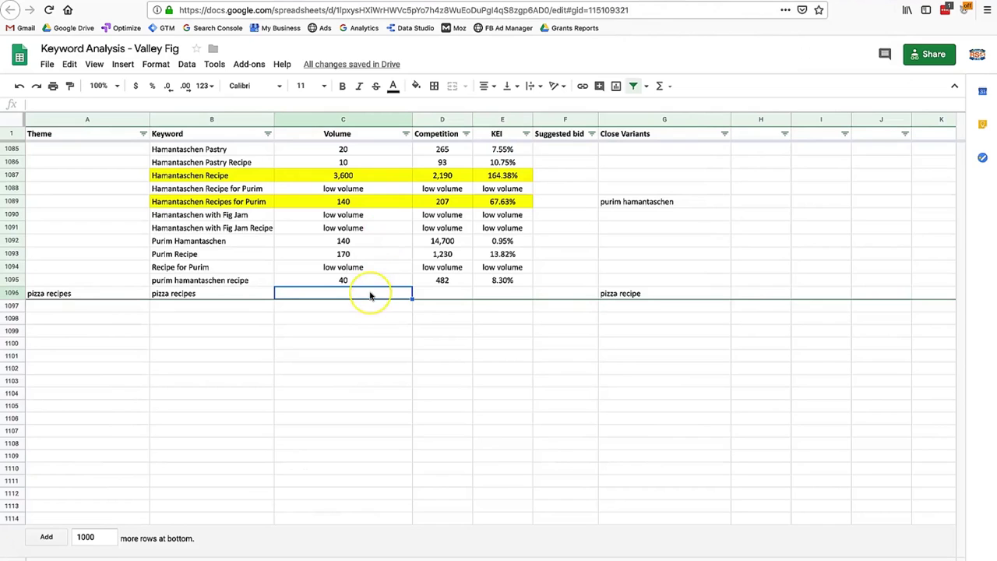
text(33120)
key(Tab)
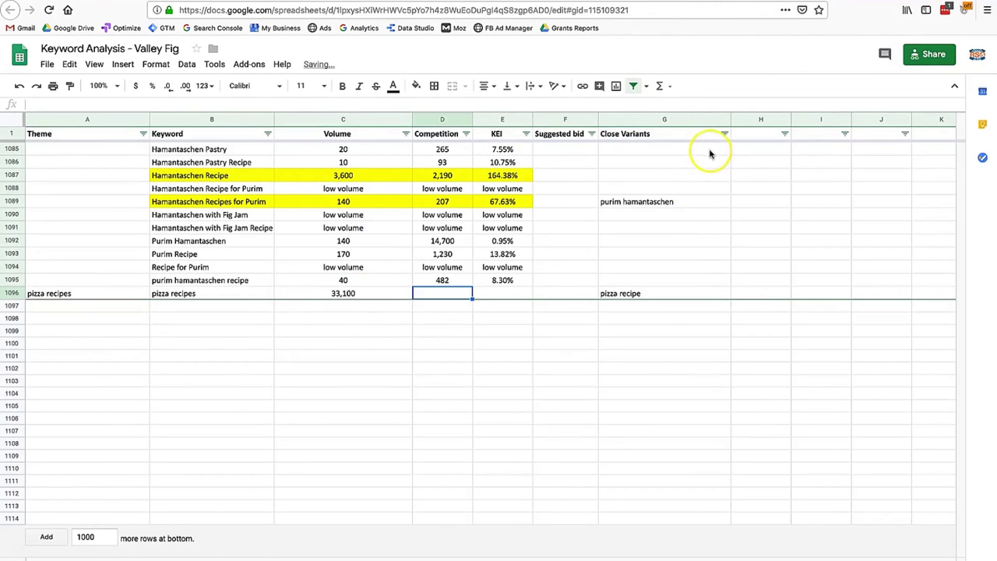
Step: Search Google for "allintitle: pizza recipe" and enter 683000 as the competition for pizza recipes in row 1096 of the spreadsheet
key(ctrl+Tab)
drag(138, 62, 356, 70)
text(pizza recipe)
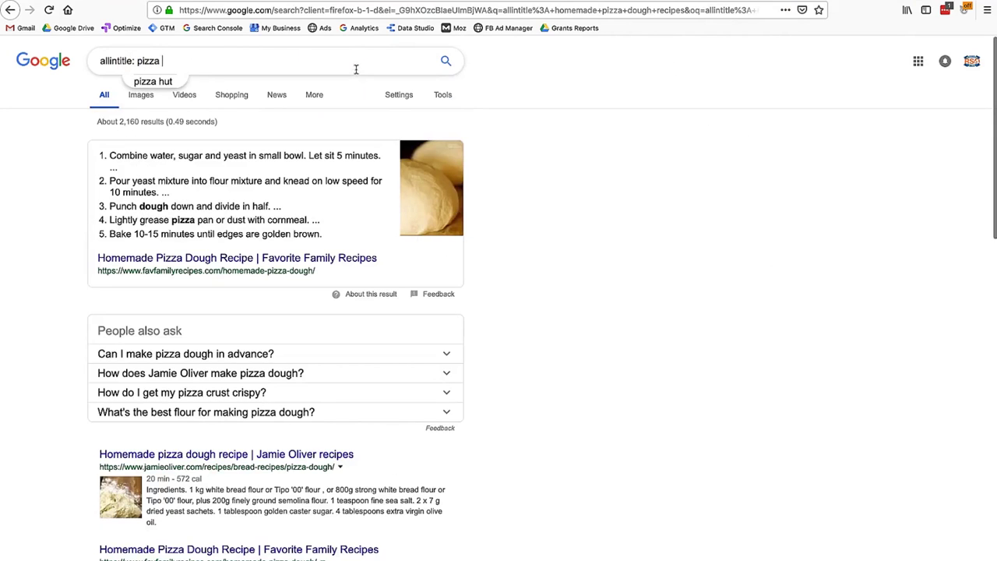
key(Return)
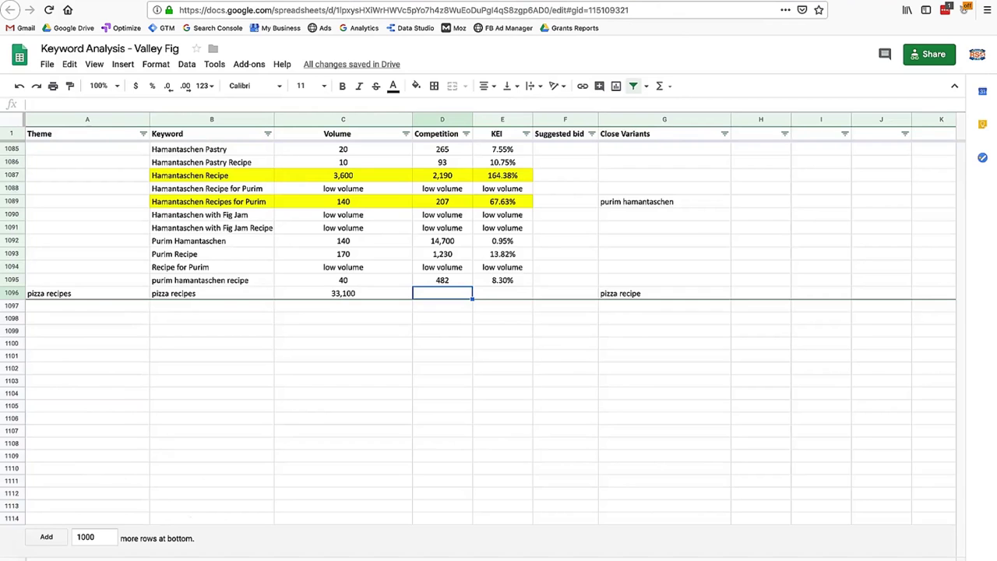
click(335, 296)
text(683000)
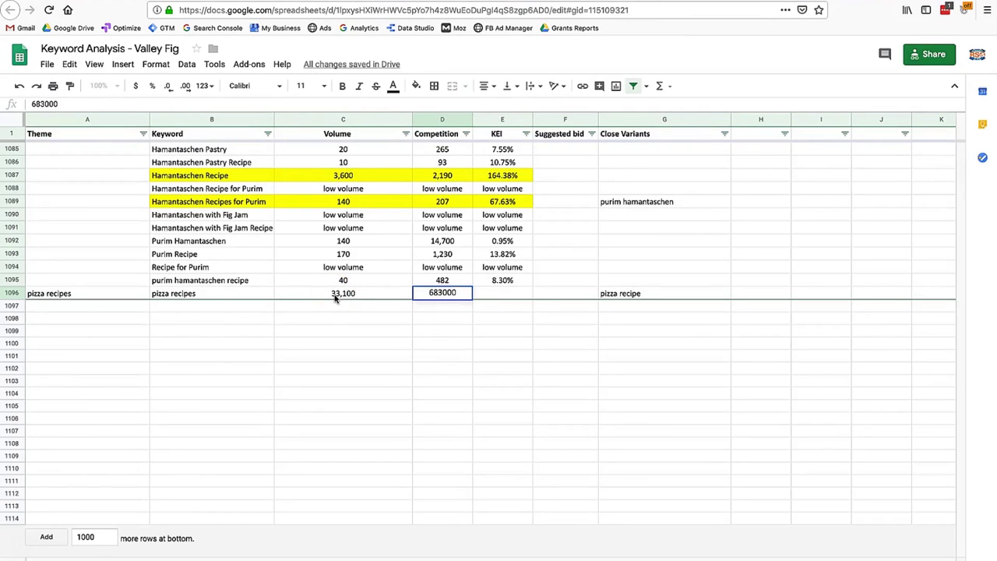
Step: Add "homemade pizza dough recpies" as the keyword in row 1097
click(211, 308)
text(pi)
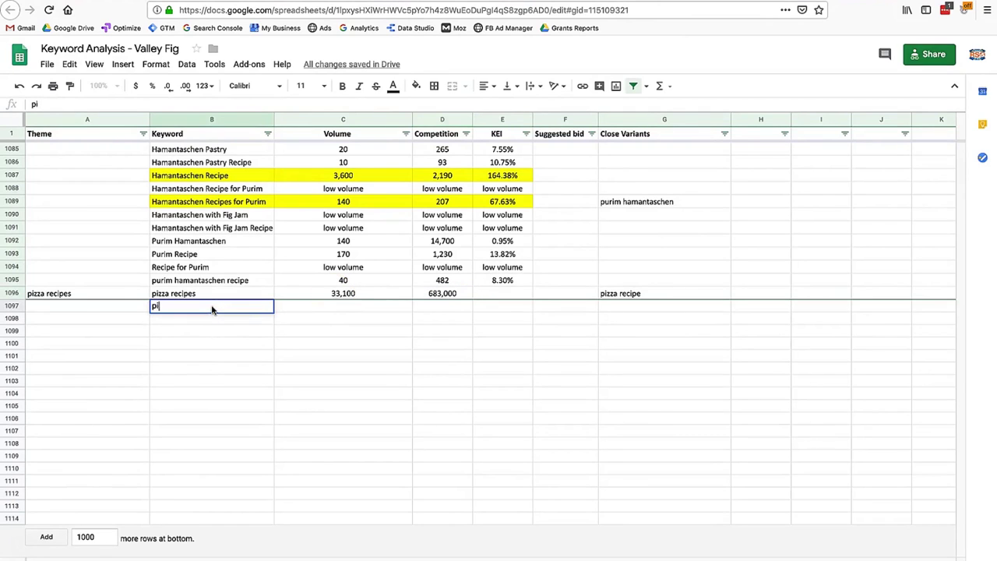
key(BackSpace)
key(BackSpace)
key(BackSpace)
text(homemade pizza dough recpies)
key(Tab)
key(Tab)
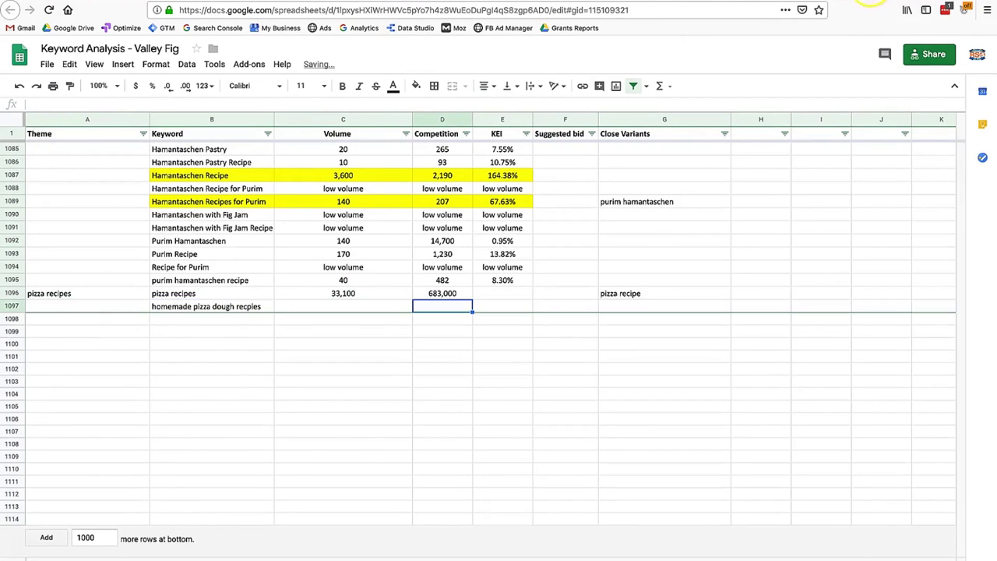
Step: Check the homemade pizza dough keyword's monthly searches in Keyword Planner and enter 2400 as its volume in row 1097
key(ctrl+Tab)
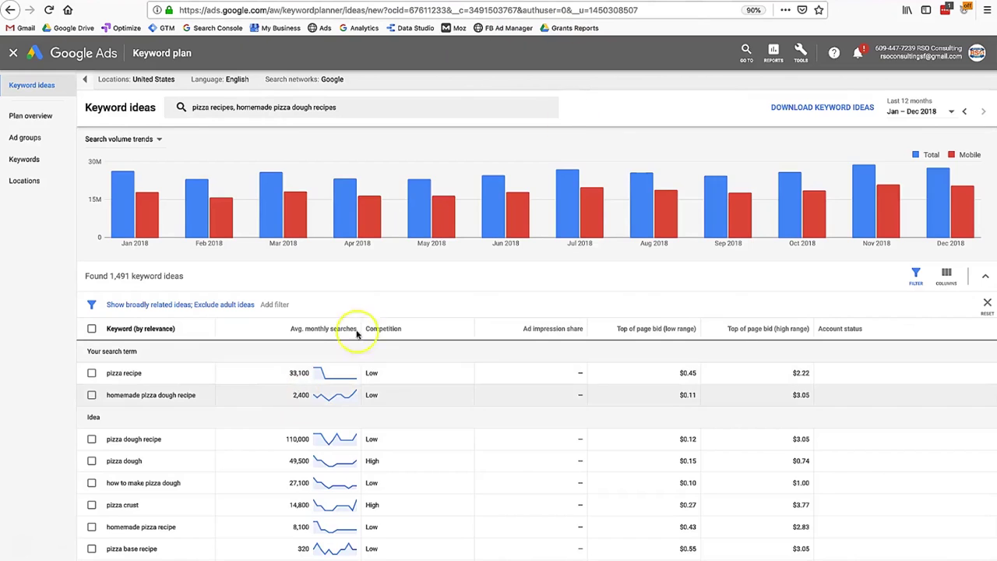
key(ctrl+shift+Tab)
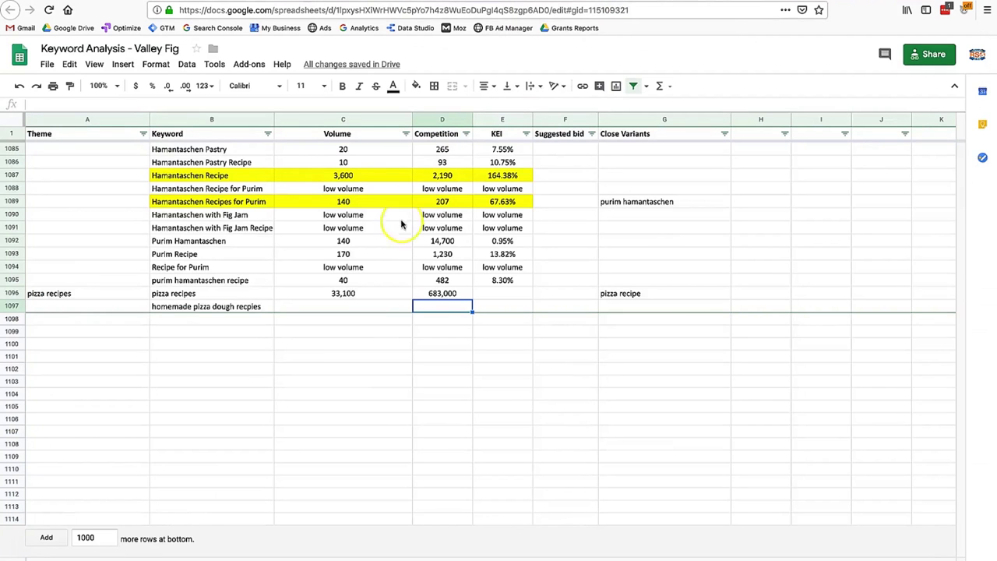
click(371, 306)
text(2400)
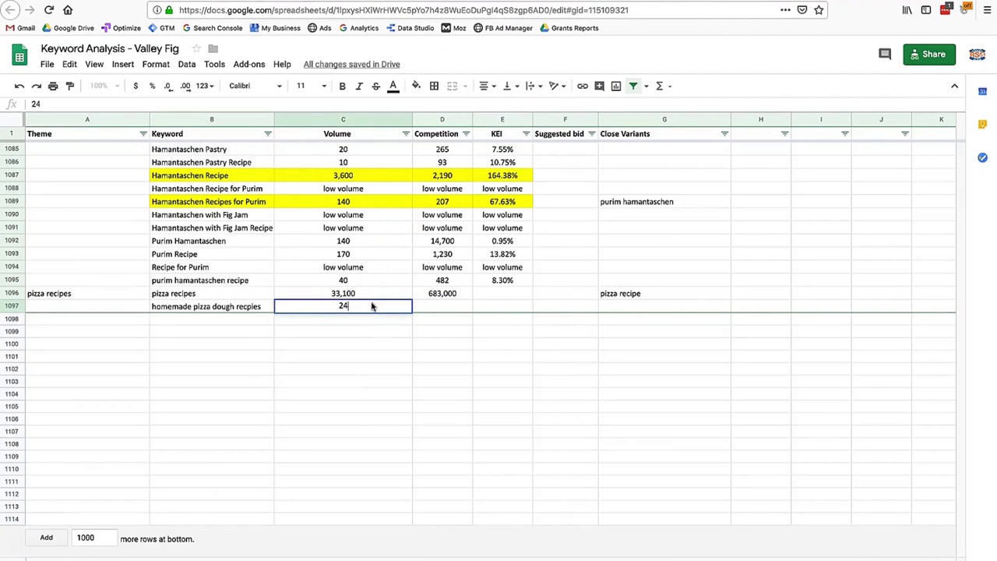
key(Tab)
Step: Search Google again for "allintitle: homemade pizza dough recipes" and enter 2160 as the competition in row 1097 of the spreadsheet
key(ctrl+Tab)
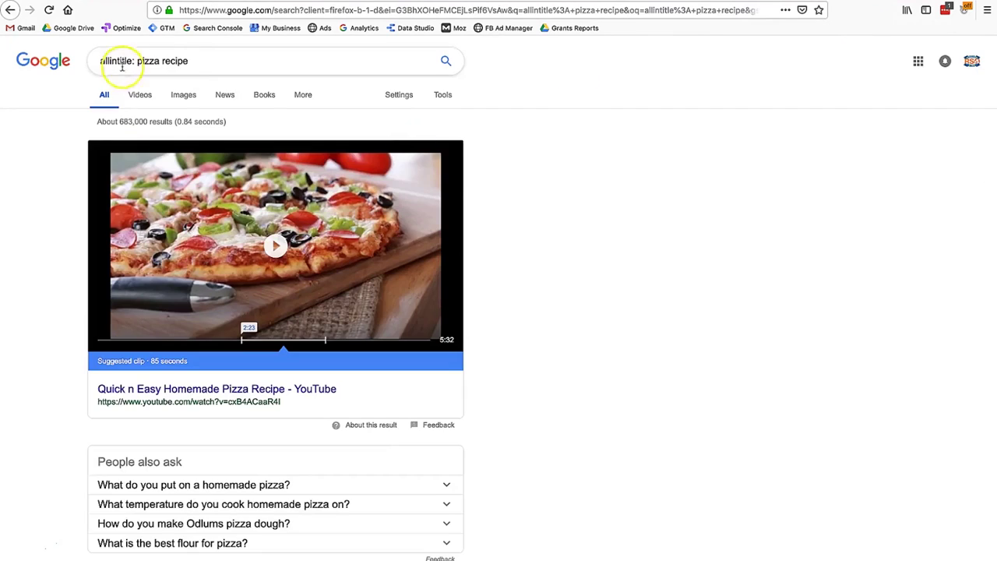
drag(190, 60, 138, 60)
text(homemade pizza dough recipes)
key(Return)
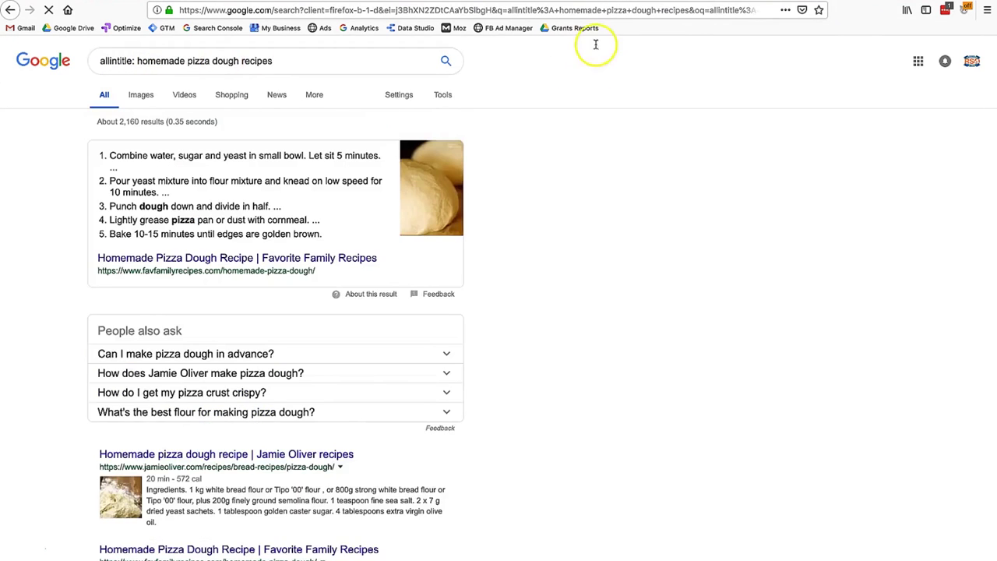
key(ctrl+shift+Tab)
text(2160)
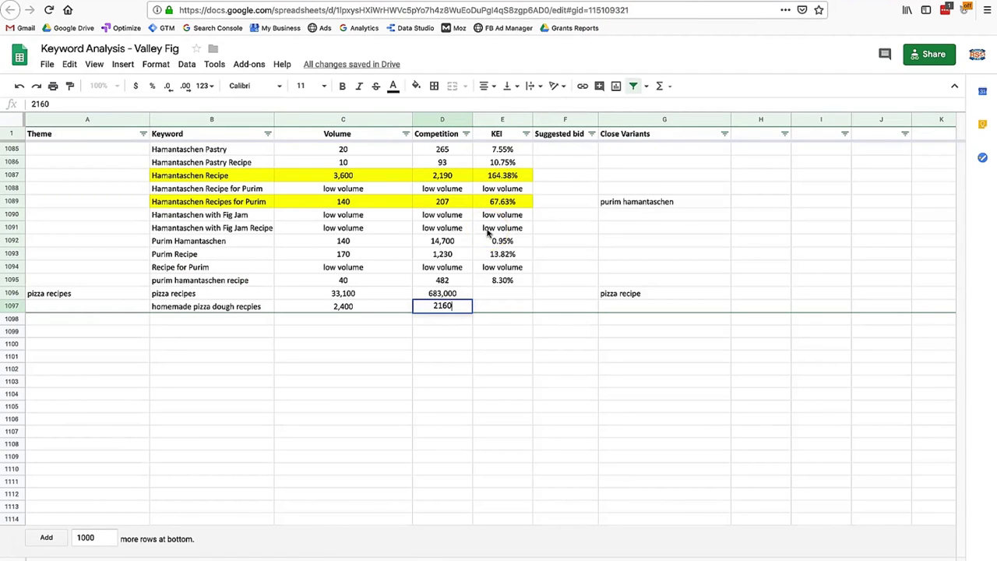
key(Return)
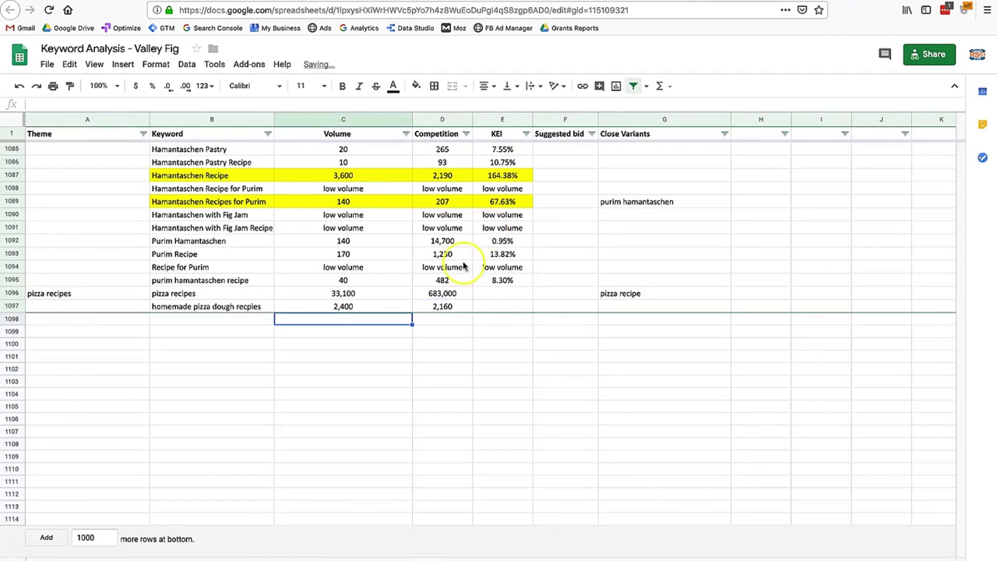
Step: Fill the keyword, volume and competition cells of the two pizza rows, B1096 to D1097, with orange
drag(238, 295, 441, 306)
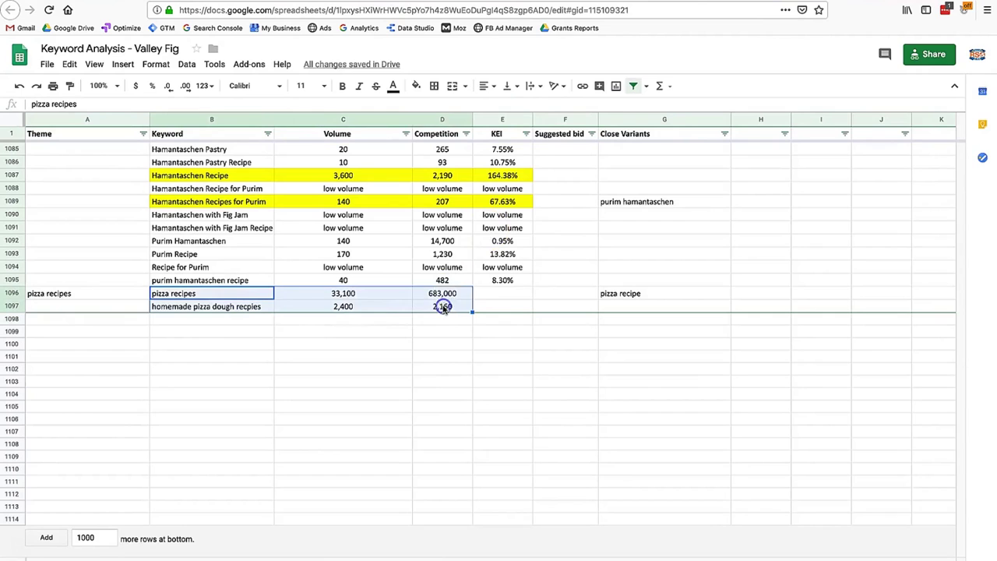
click(416, 86)
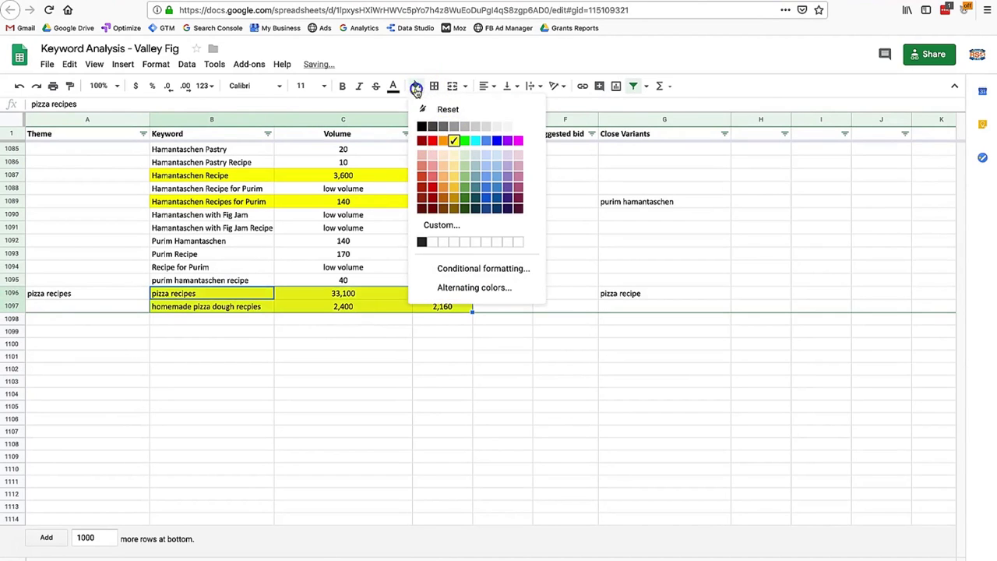
click(448, 140)
click(432, 330)
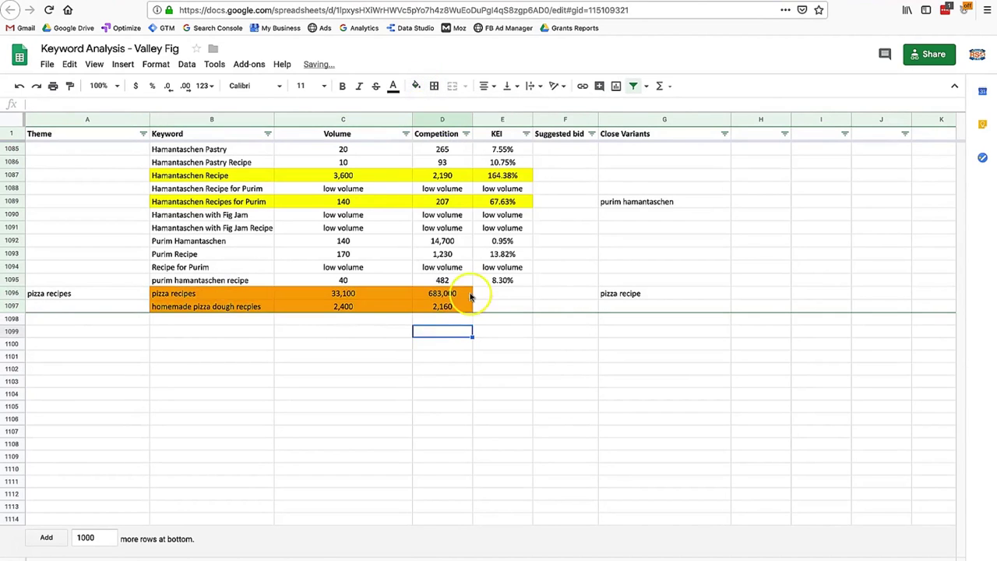
Step: Enter the formula =C1097/D1096 as the KEI for pizza recipes in E1096 and format it as a percentage
click(501, 293)
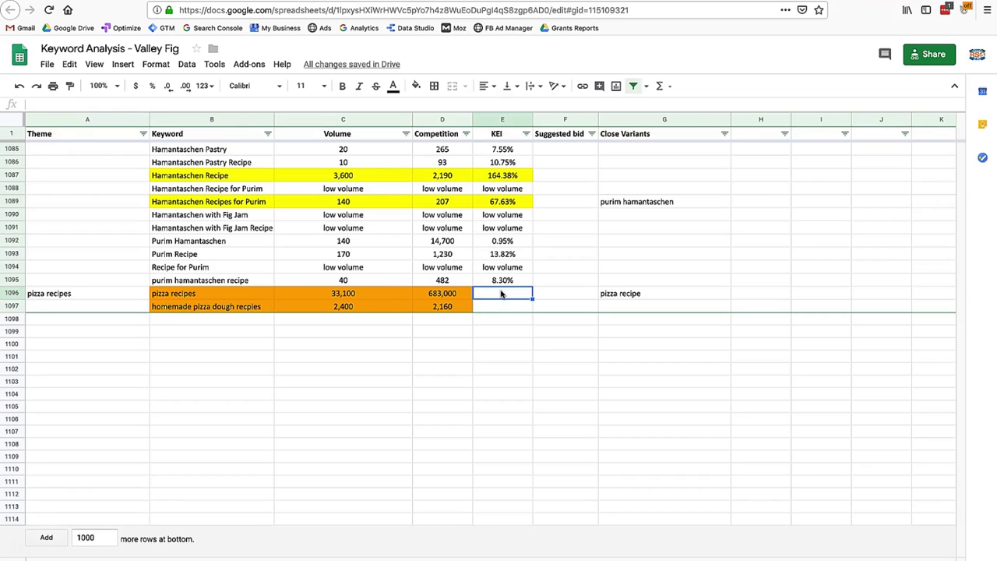
text(=)
click(405, 298)
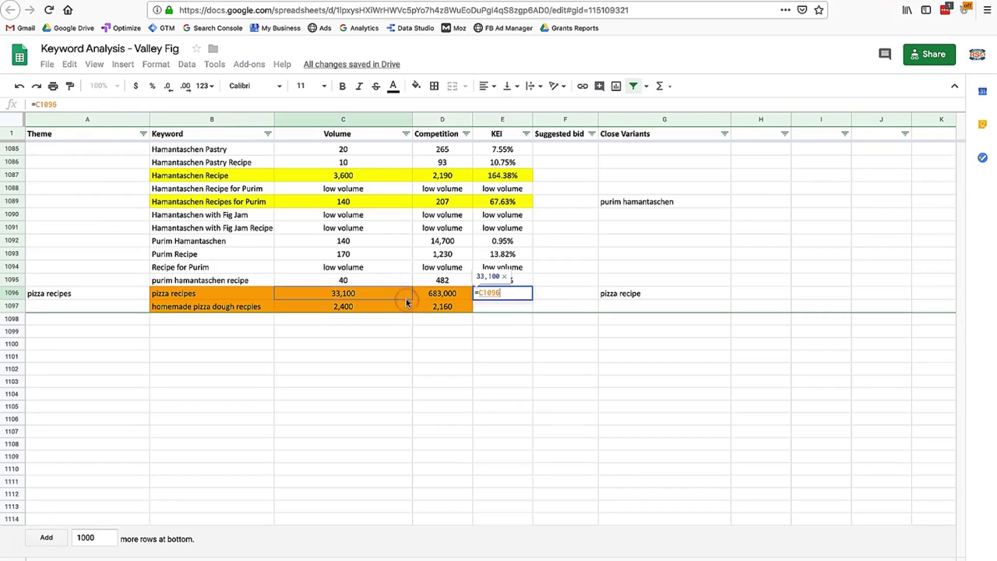
click(405, 307)
text(/)
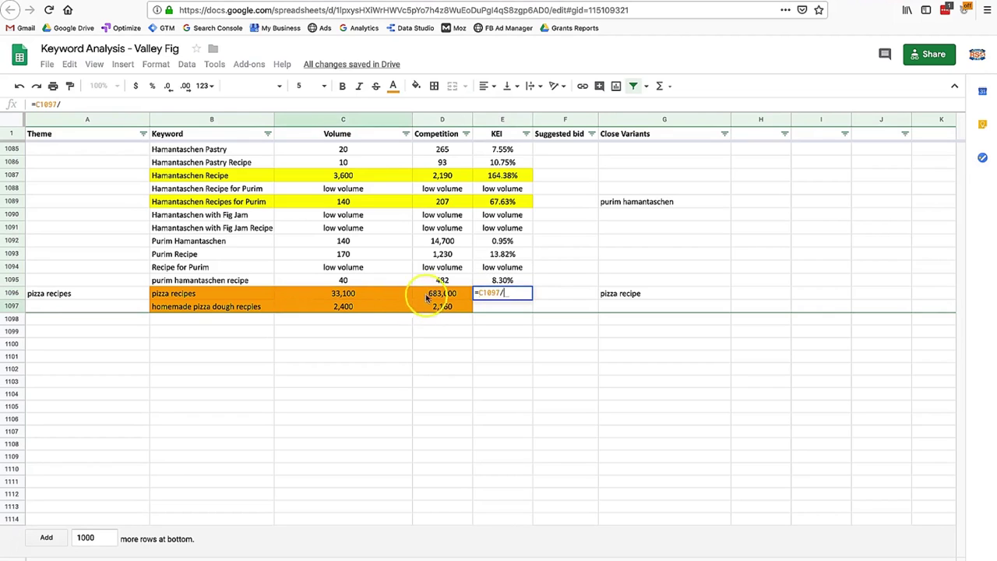
click(427, 299)
click(152, 86)
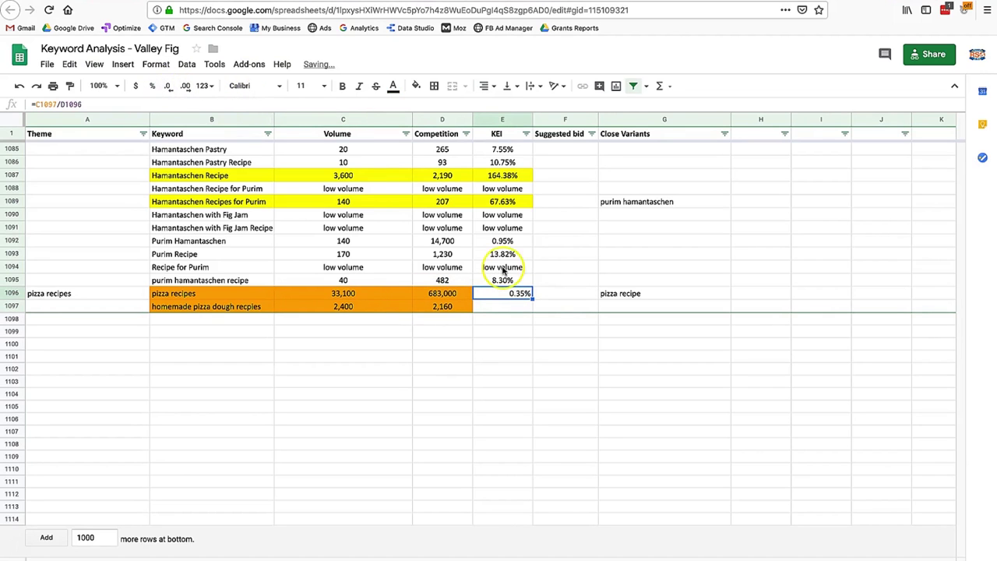
Step: Enter the formula =C1097/D1097 as the KEI for homemade pizza dough recipes in E1097 and format it as a percentage
click(494, 307)
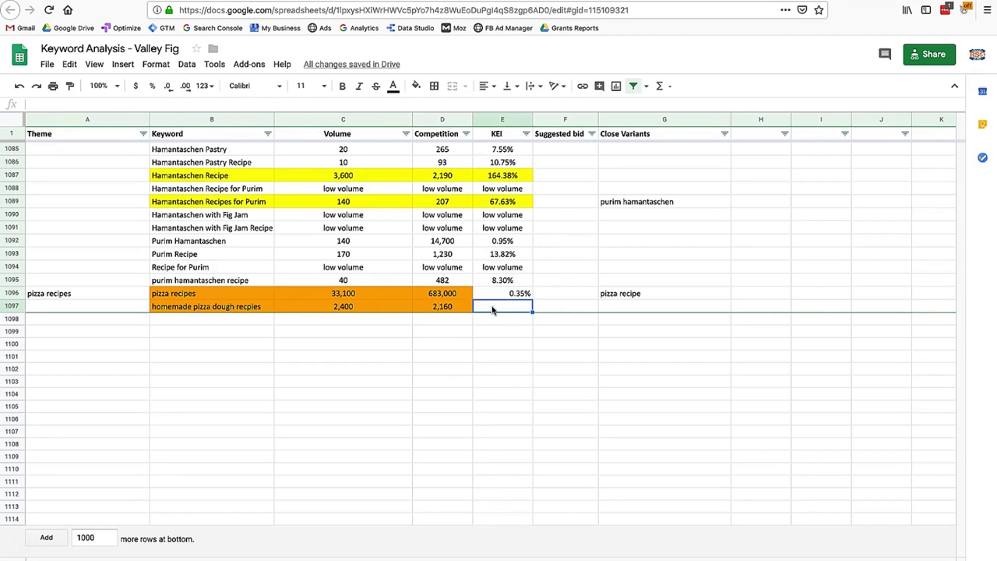
text(=)
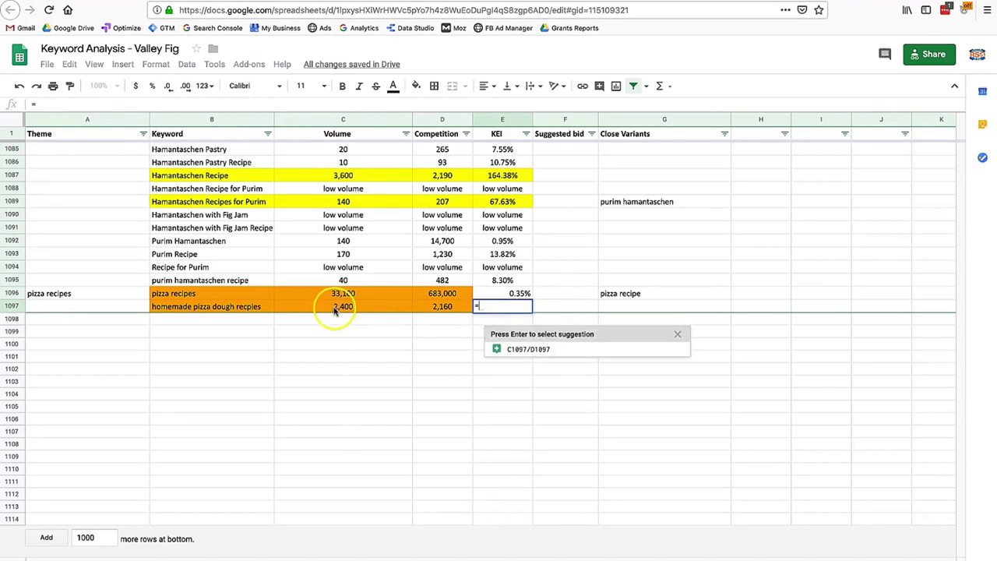
click(335, 308)
text(/)
click(454, 308)
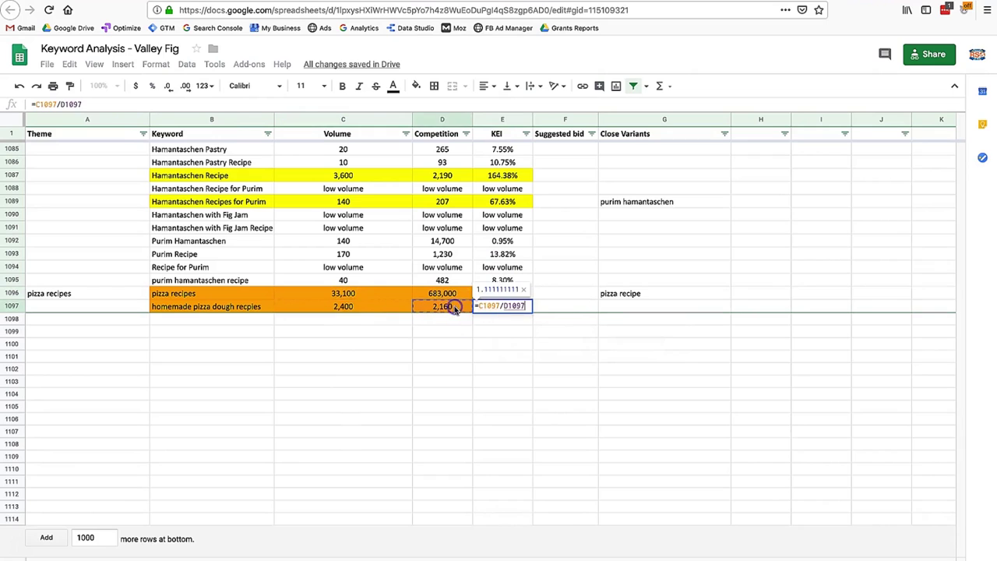
key(Return)
key(Up)
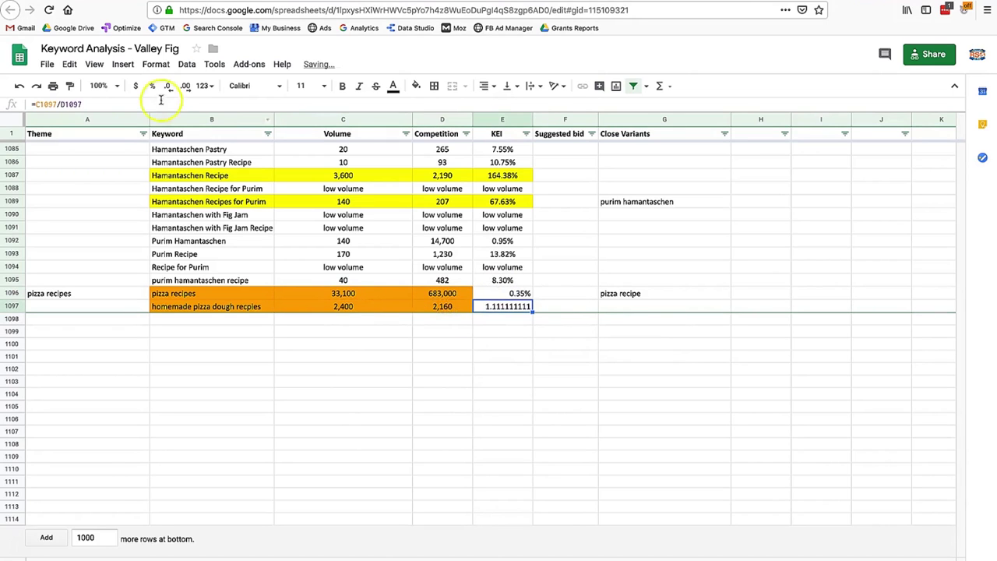
click(153, 89)
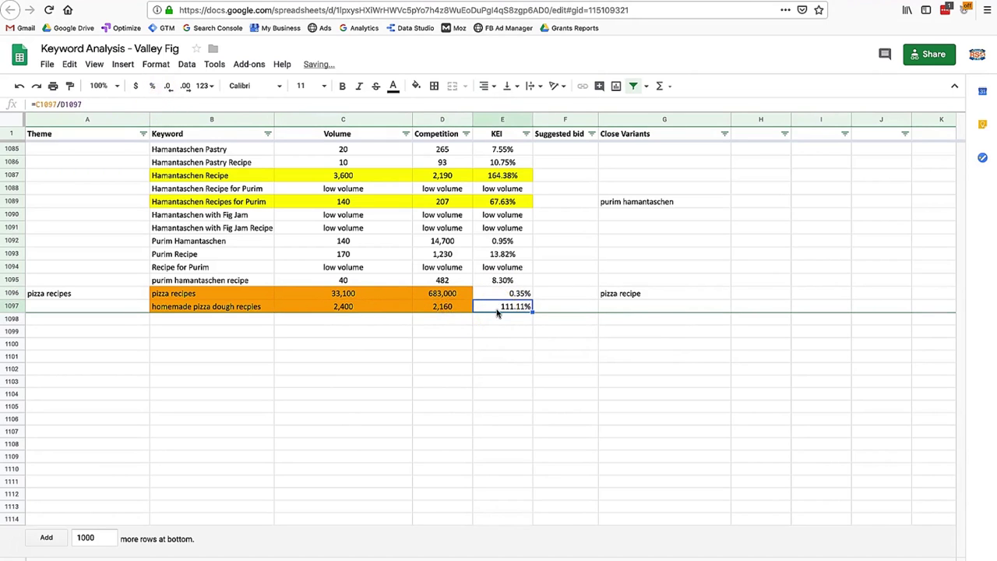
click(241, 308)
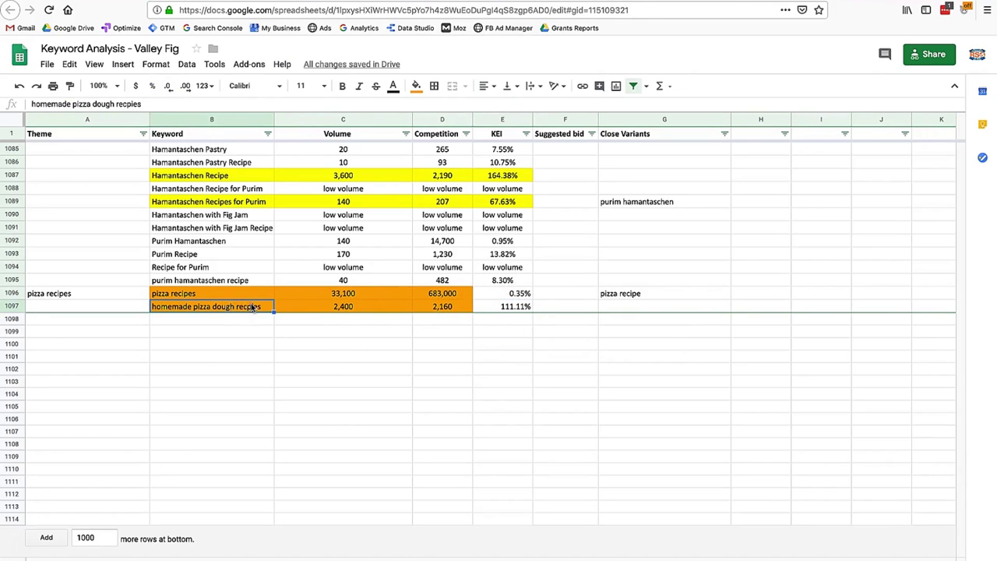
click(331, 307)
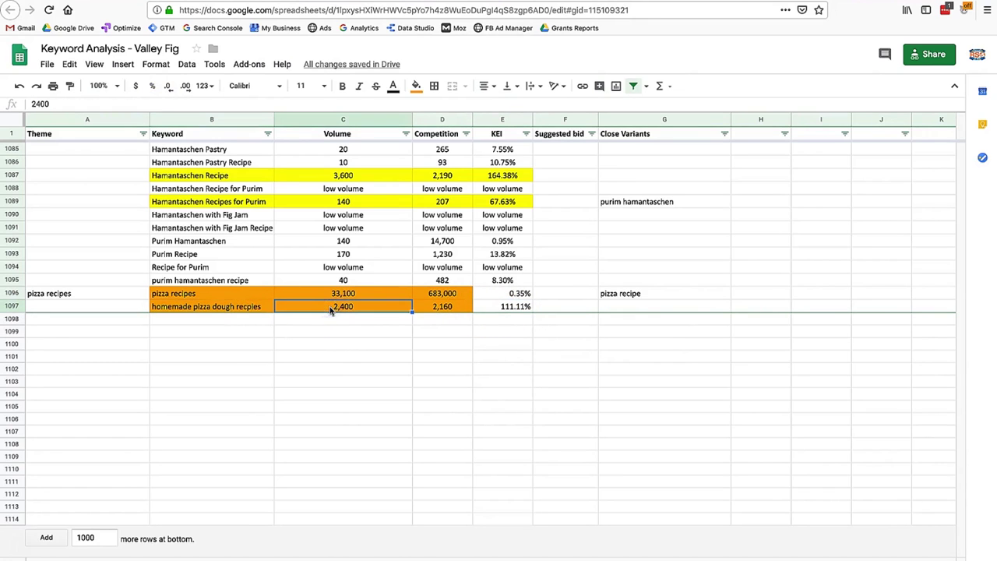
click(200, 308)
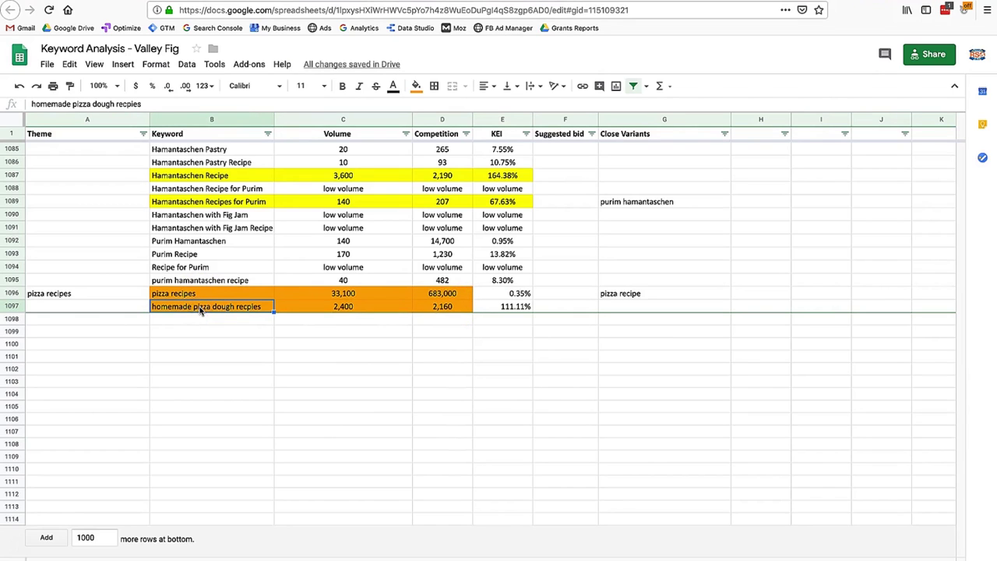
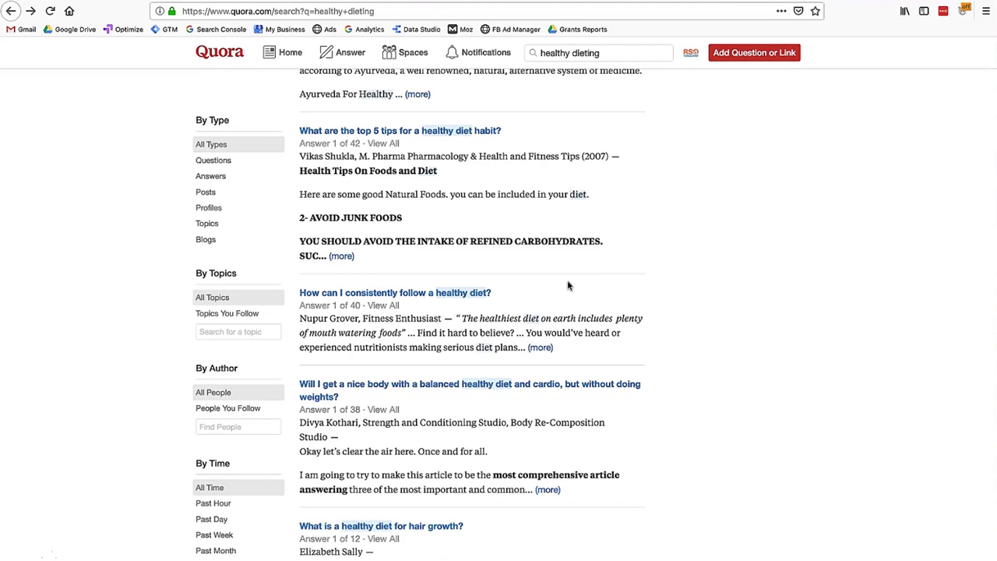
Step: Examine the Google results for "Healthy diet recipes", including the featured snippet, the People also ask questions and the related searches
click(571, 148)
click(175, 140)
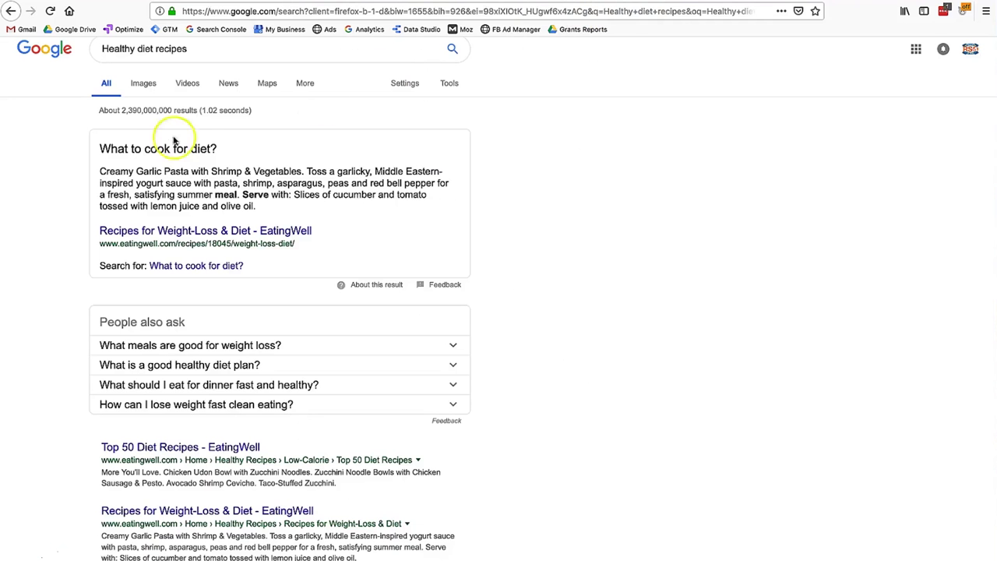
key(alt+Left)
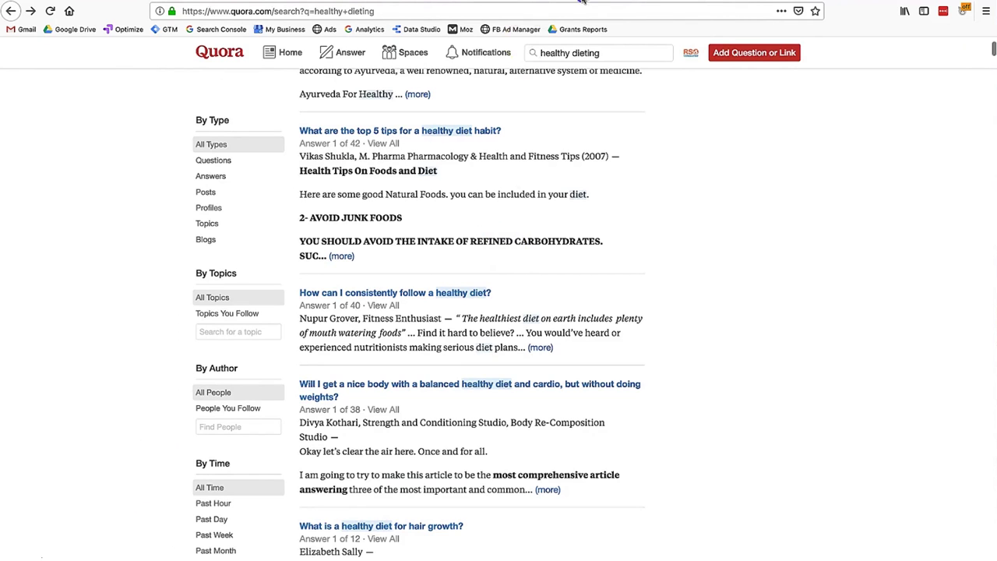
key(alt+Right)
scroll(516, 233, down, 2)
scroll(516, 233, down, 10)
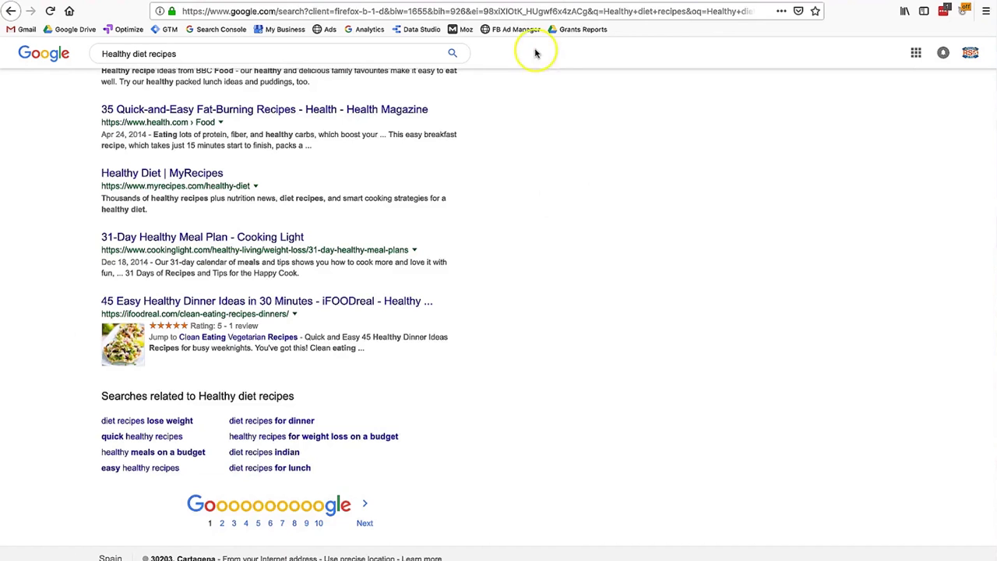
Step: Shorten the Google query to "Healthy diet" and review its autocomplete suggestions and related searches
scroll(483, 149, up, 10)
click(164, 53)
double_click(164, 53)
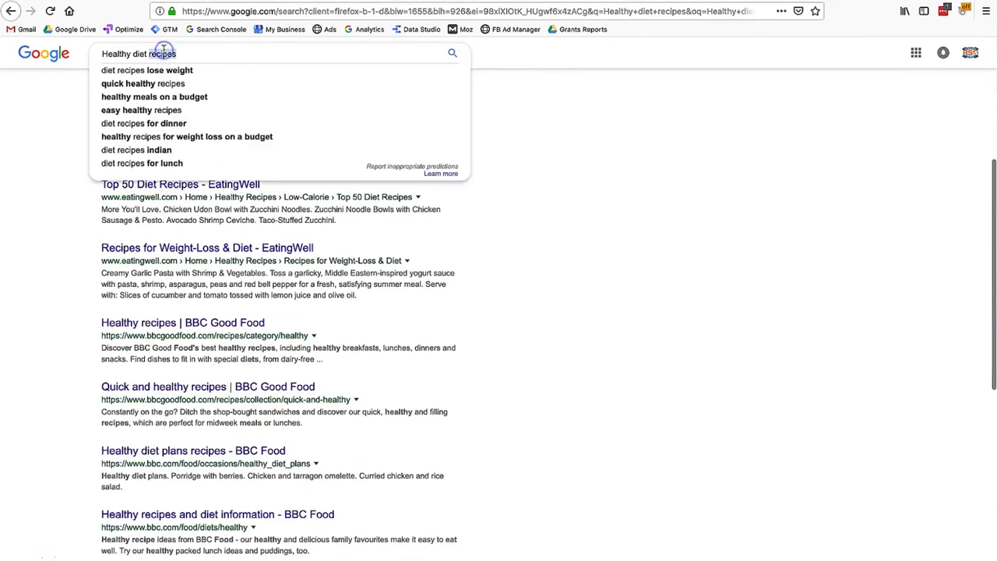
key(BackSpace)
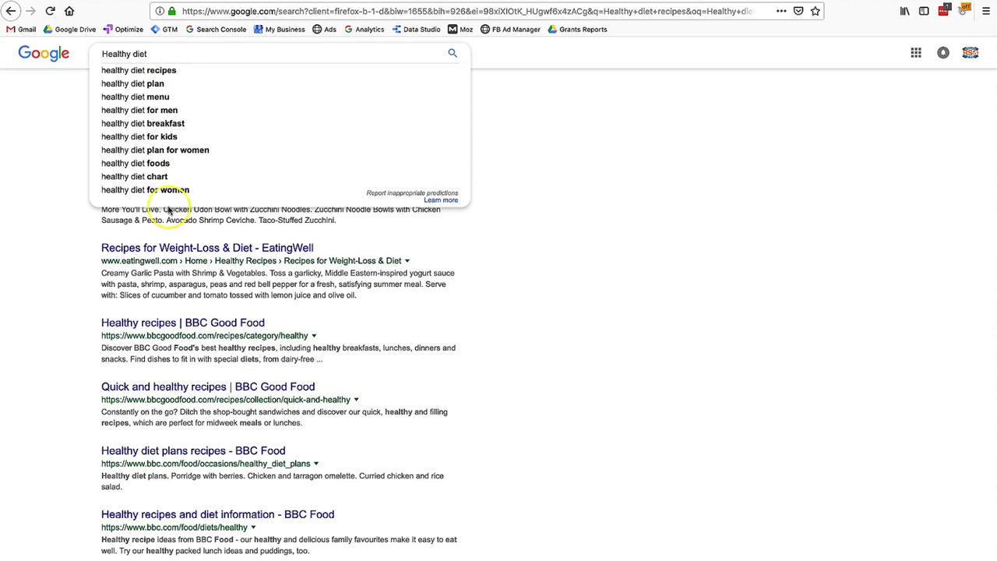
click(514, 307)
click(10, 12)
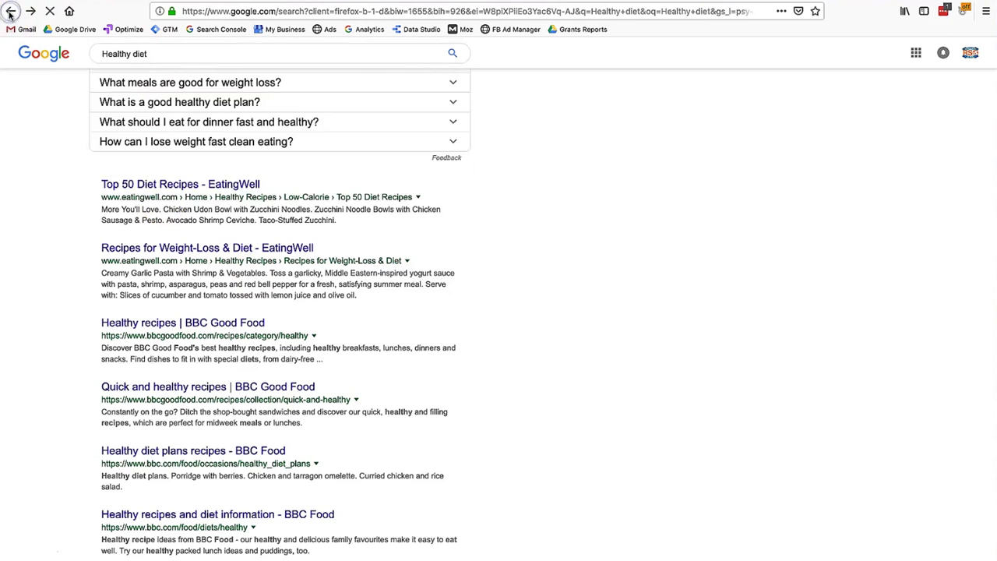
Step: Switch to the Quora results for "healthy dieting" and review the questions from the beginning of the list
key(alt+Left)
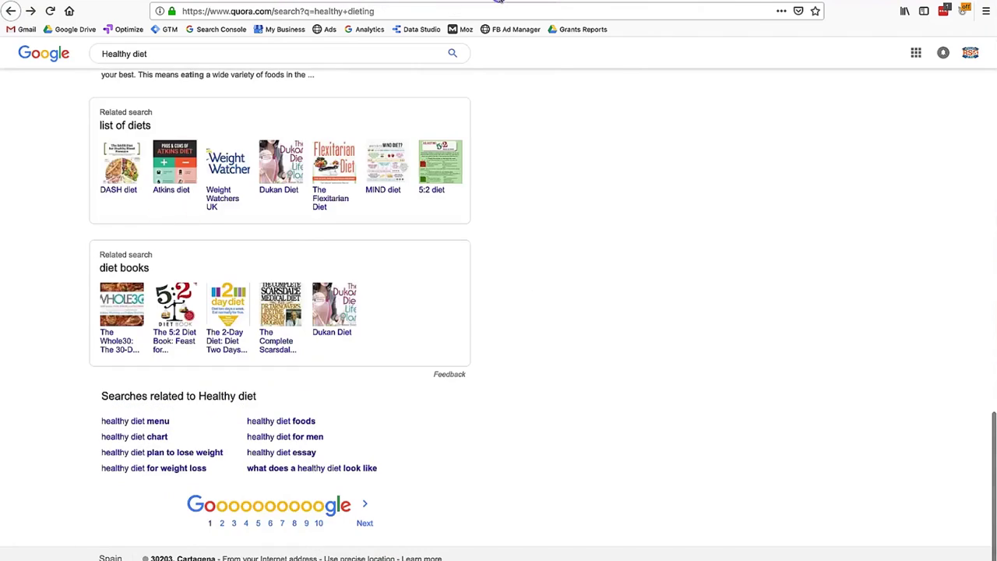
key(alt+Left)
scroll(590, 196, up, 3)
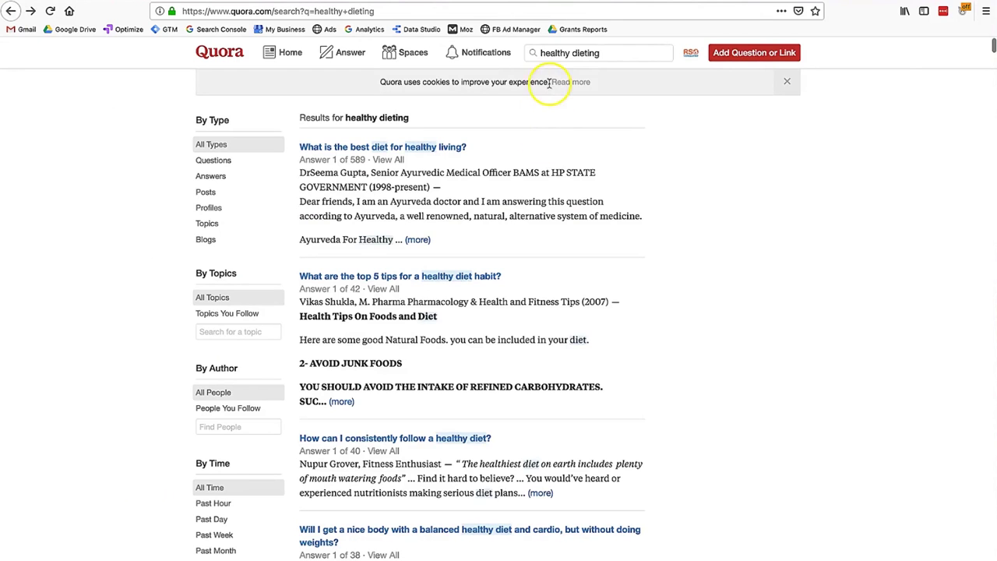
Step: Search Google for "Healthy diet recipes?" and highlight the featured snippet about what to cook for a diet
click(554, 8)
scroll(419, 166, up, 5)
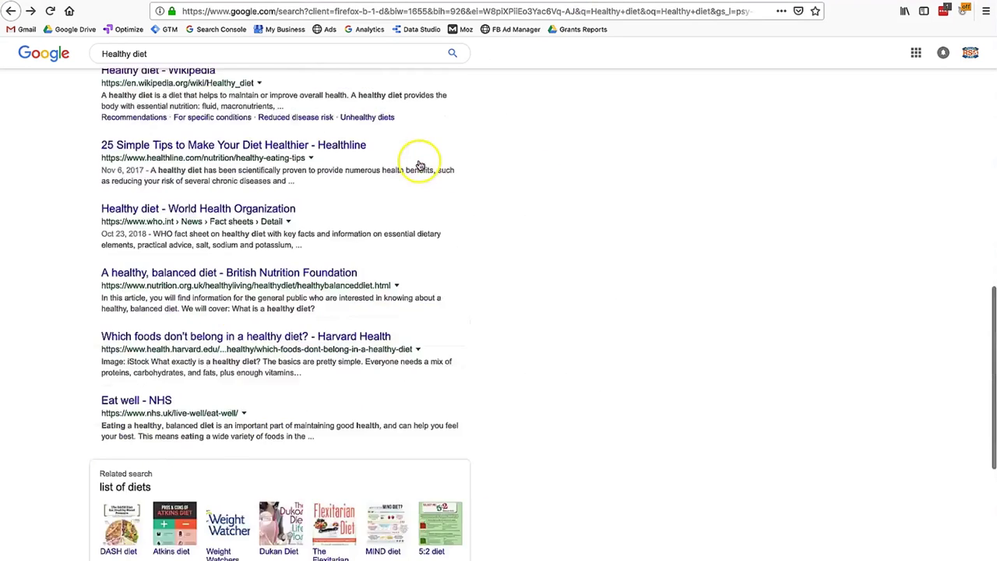
scroll(419, 166, up, 5)
click(190, 60)
text(recipes?)
key(Return)
drag(101, 161, 327, 216)
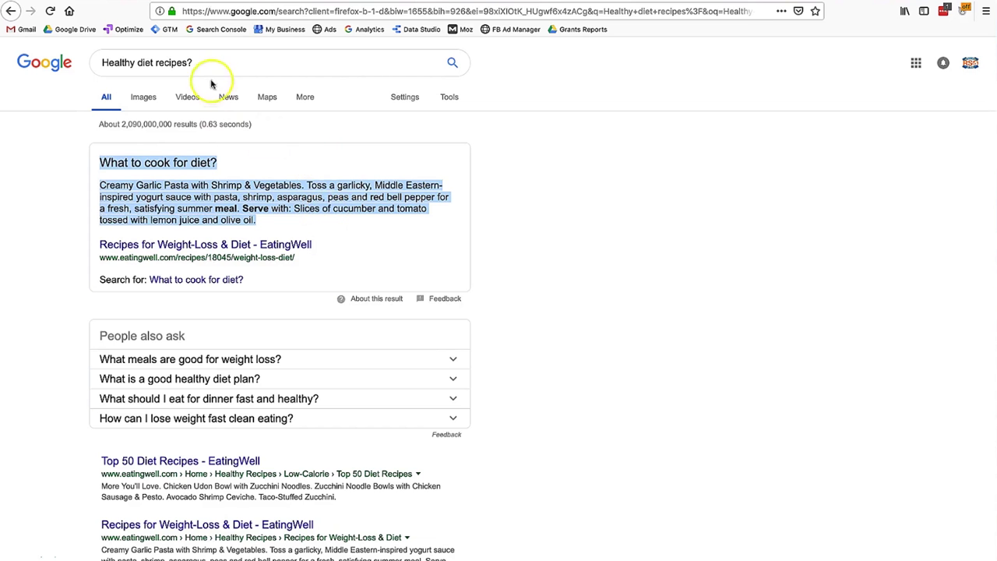
Step: Remove the question mark from the query and search Google again for "Healthy diet recipes"
click(207, 70)
key(BackSpace)
key(BackSpace)
key(BackSpace)
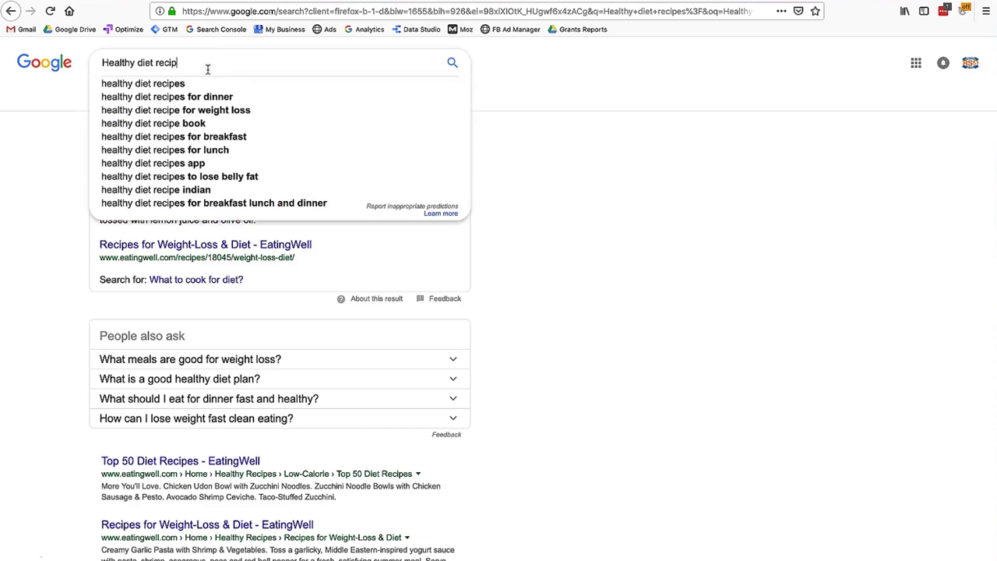
text(es)
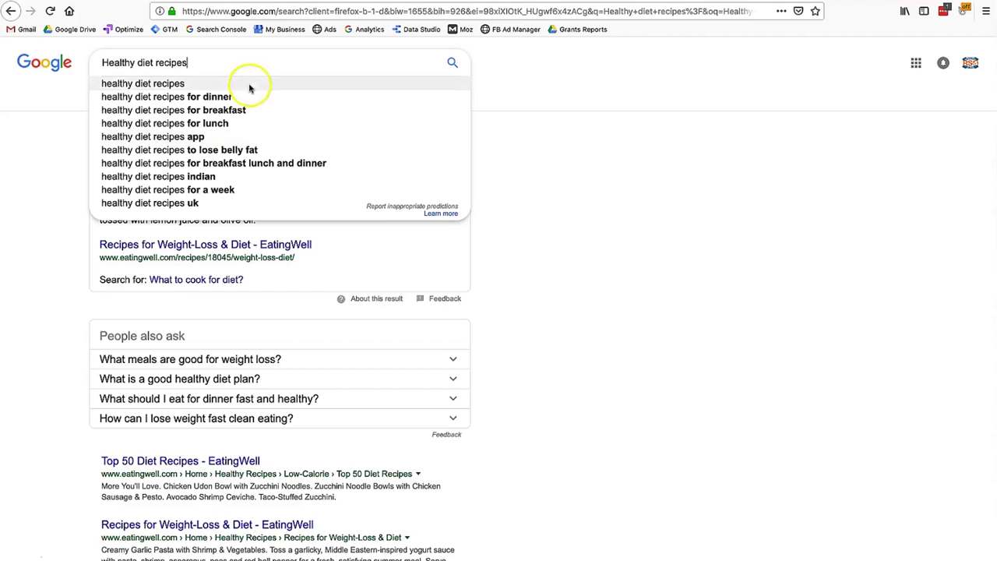
key(Return)
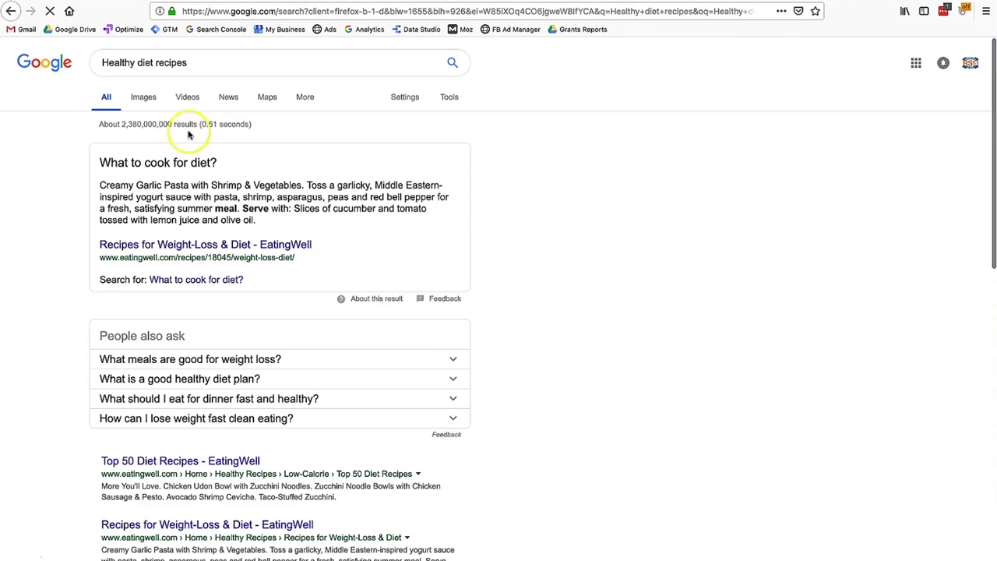
Step: Highlight the number of Google results and check it against the "Healthy diet recipes" query
drag(120, 125, 191, 125)
click(175, 125)
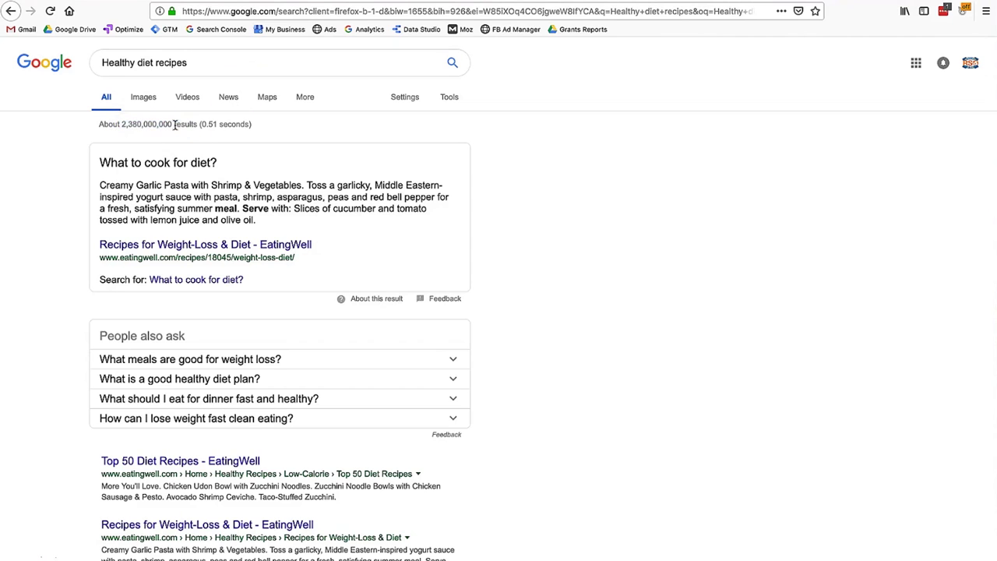
double_click(140, 125)
click(179, 63)
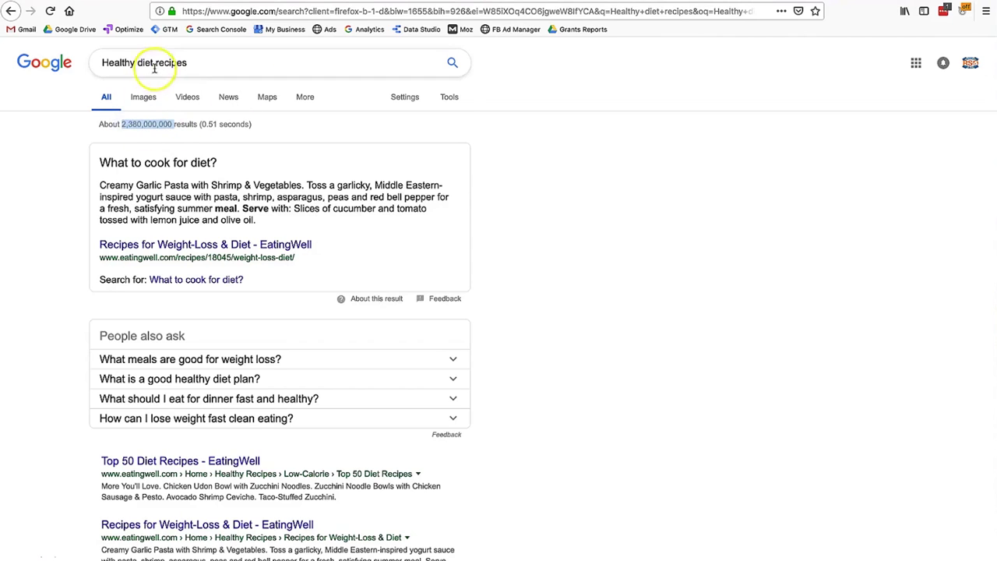
triple_click(155, 68)
click(516, 127)
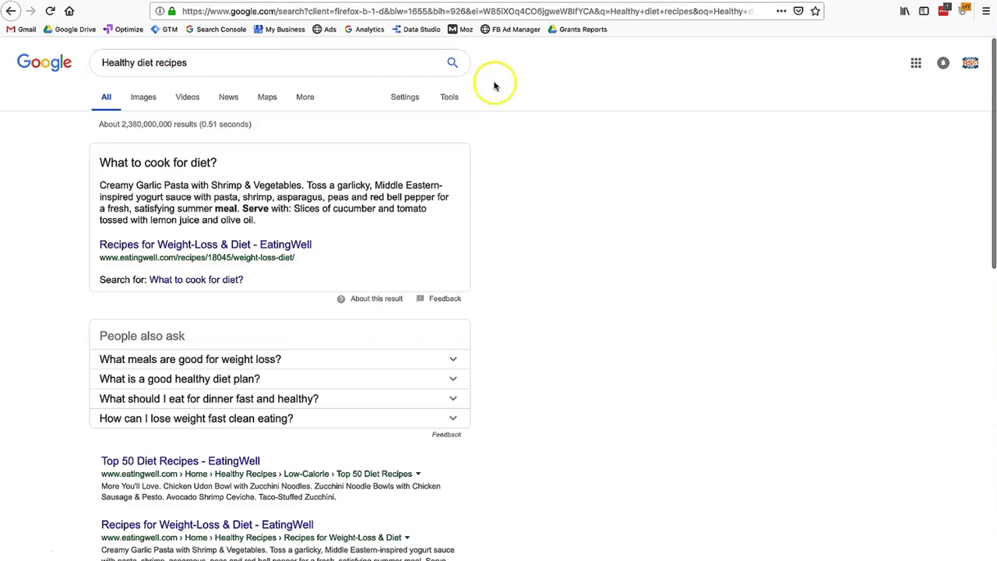
Step: Switch to Google Ads Keyword Planner and view the average monthly searches and monthly trend chart for "healthy diet"
click(413, 1)
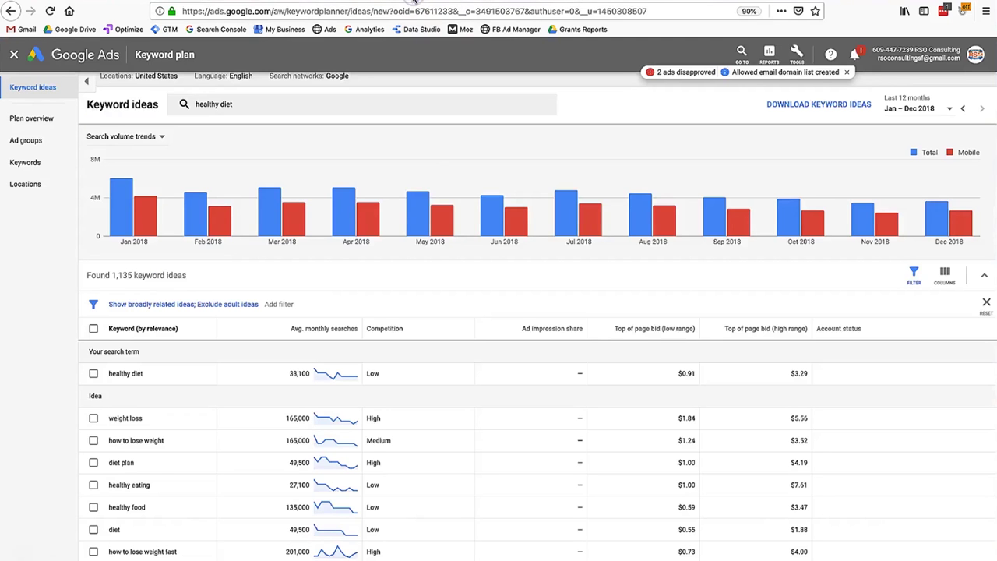
click(363, 111)
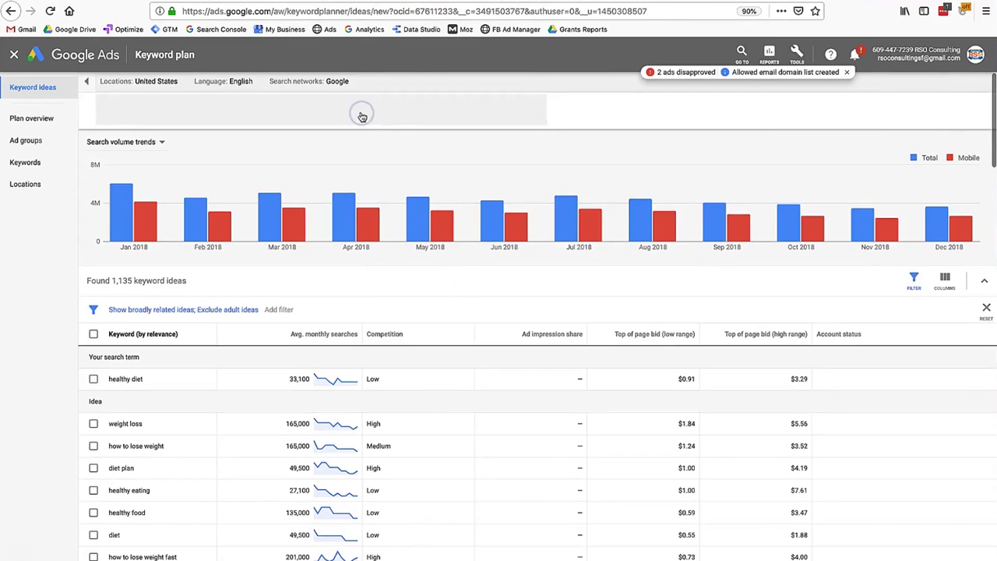
click(284, 389)
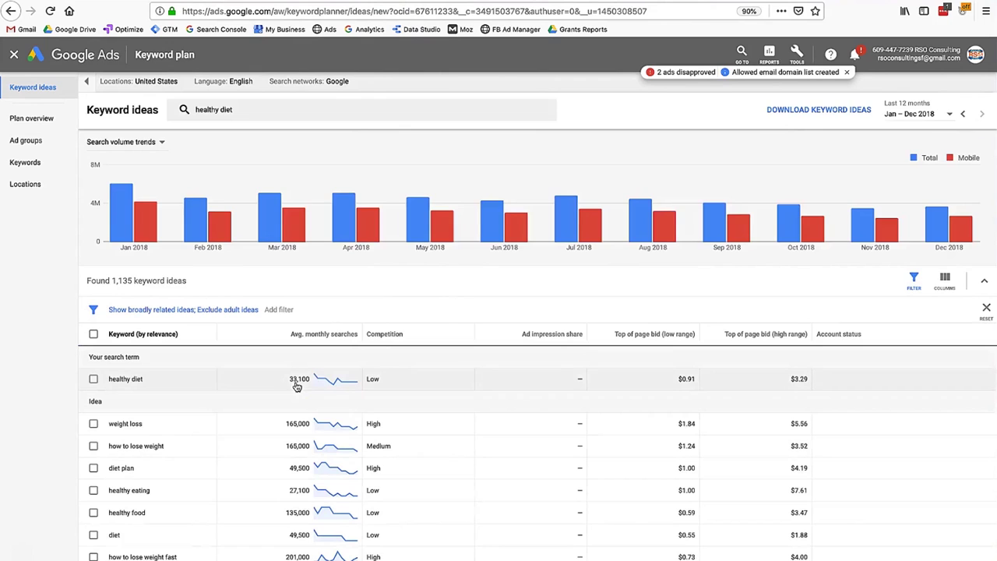
click(336, 377)
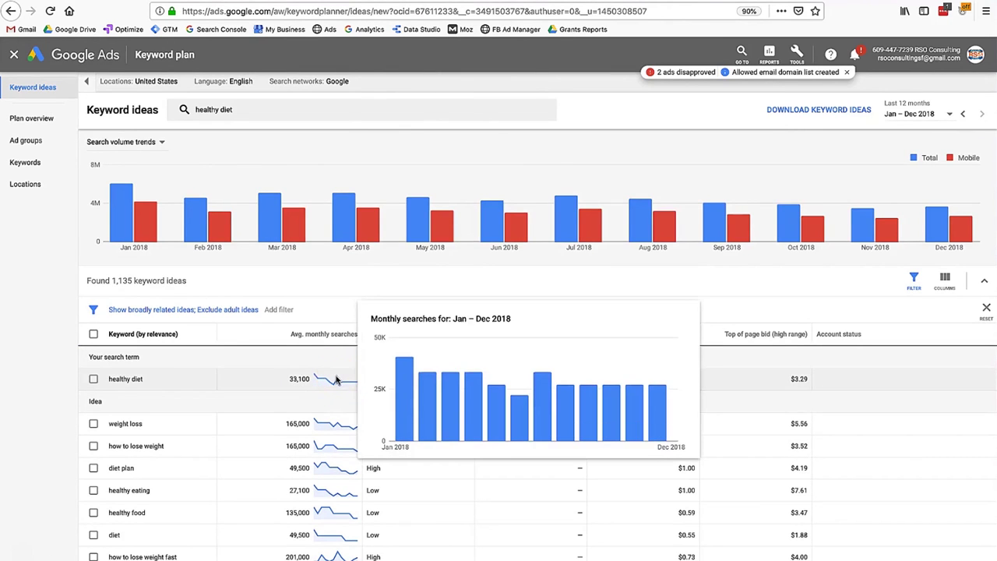
click(215, 467)
Step: Look through the keyword ideas related to "healthy diet" and compare their monthly searches and competition levels
scroll(216, 468, down, 1)
scroll(216, 469, down, 1)
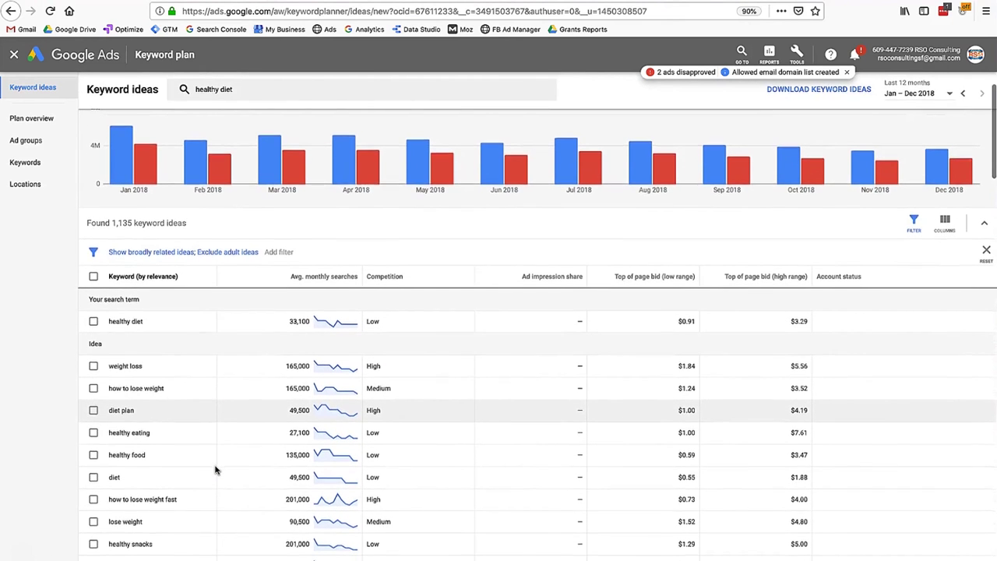
scroll(216, 470, down, 1)
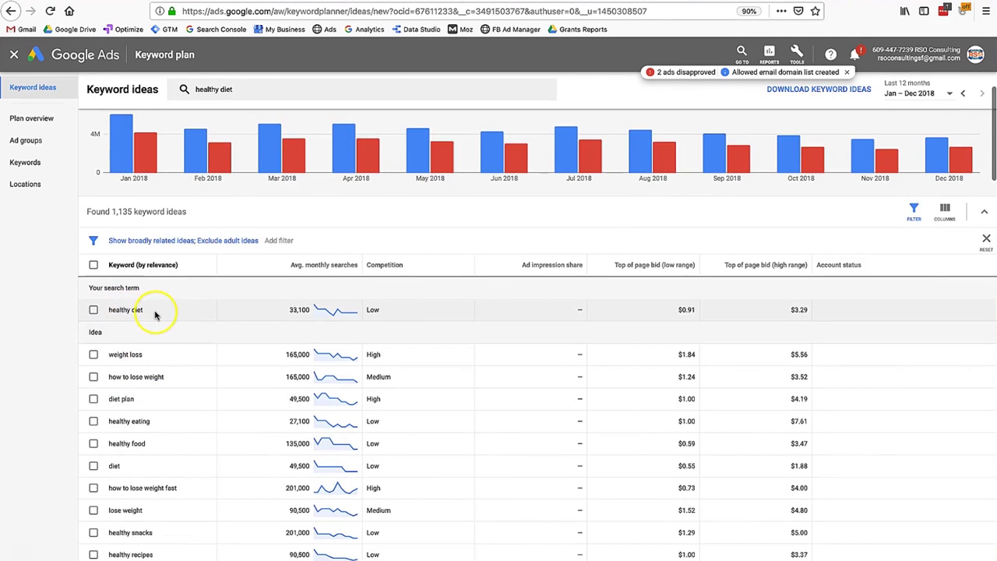
scroll(173, 394, down, 3)
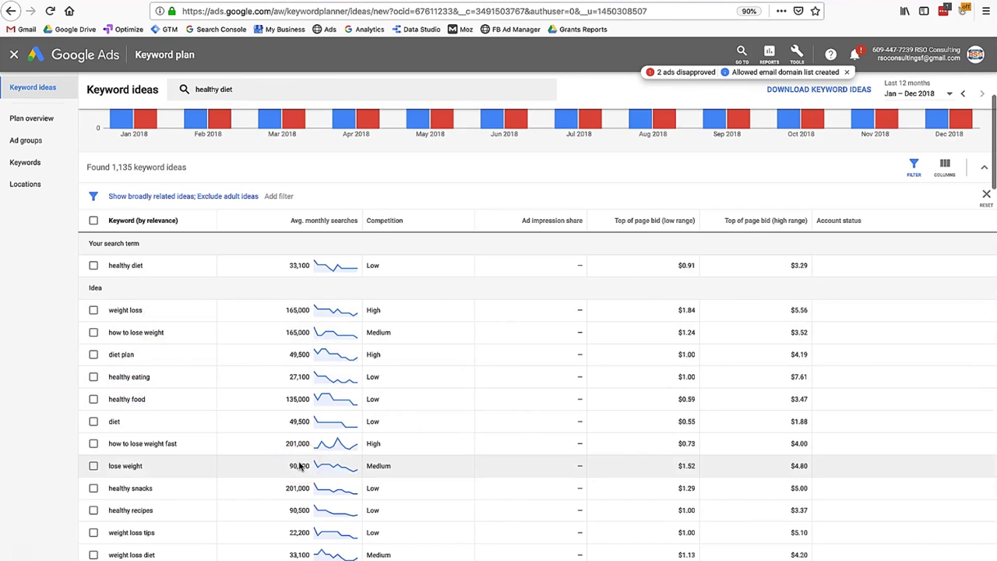
scroll(300, 466, up, 3)
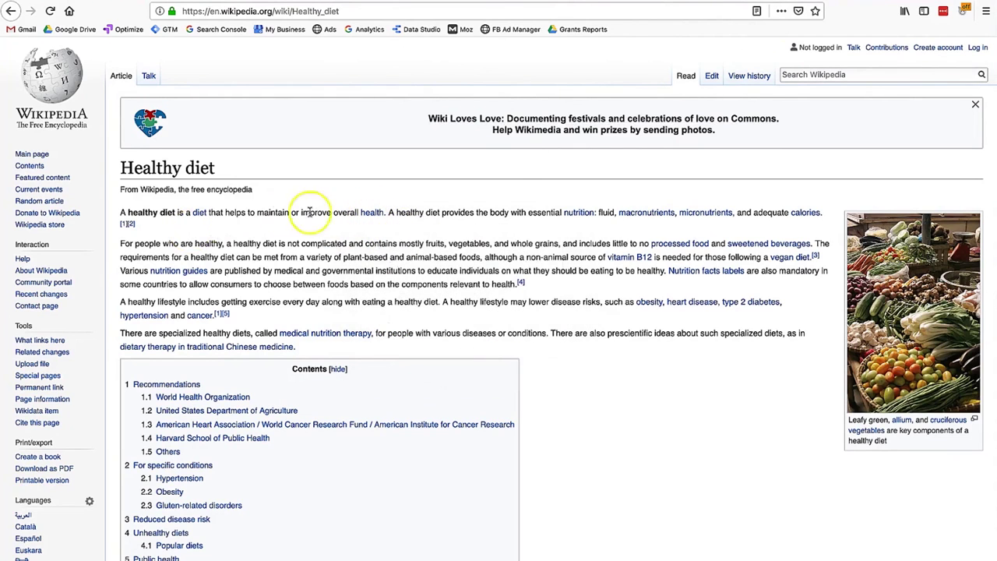
Step: Preview the linked nutrition terms in the opening paragraph of Wikipedia's Healthy diet article
mouse_move(630, 221)
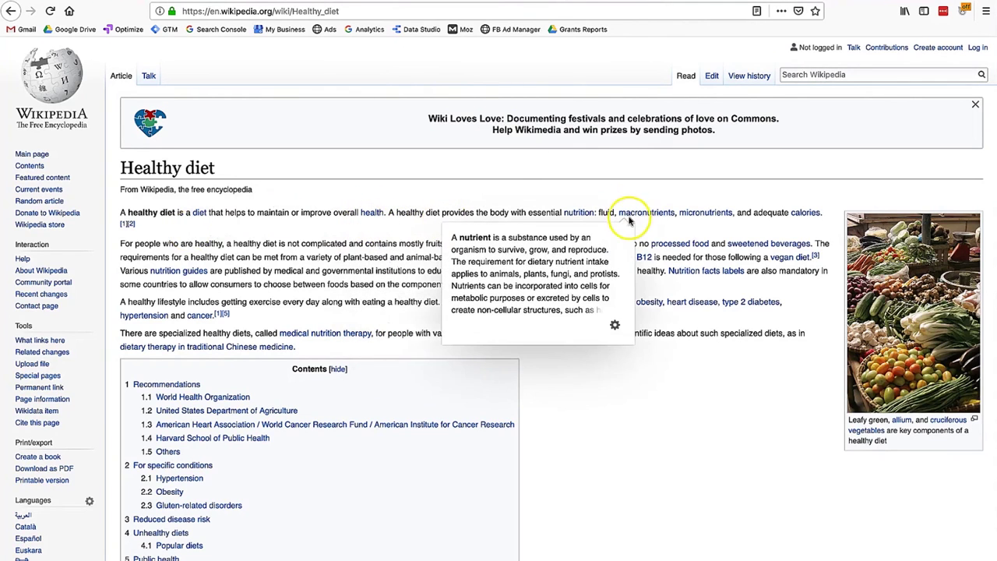
mouse_move(706, 215)
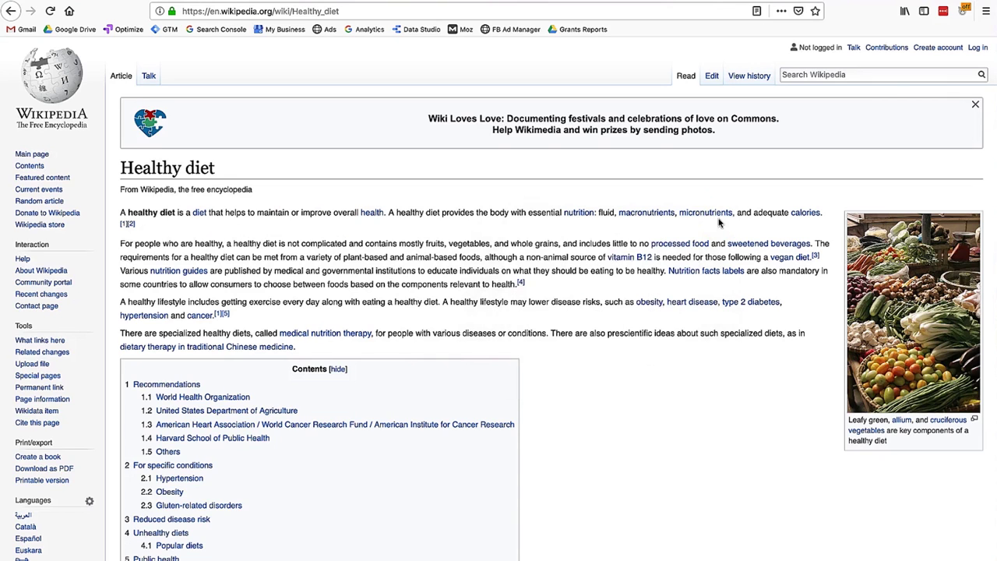
Step: Go to the See also section of the Healthy diet article and look through the references down to the categories
scroll(718, 223, up, 1)
scroll(718, 223, down, 3)
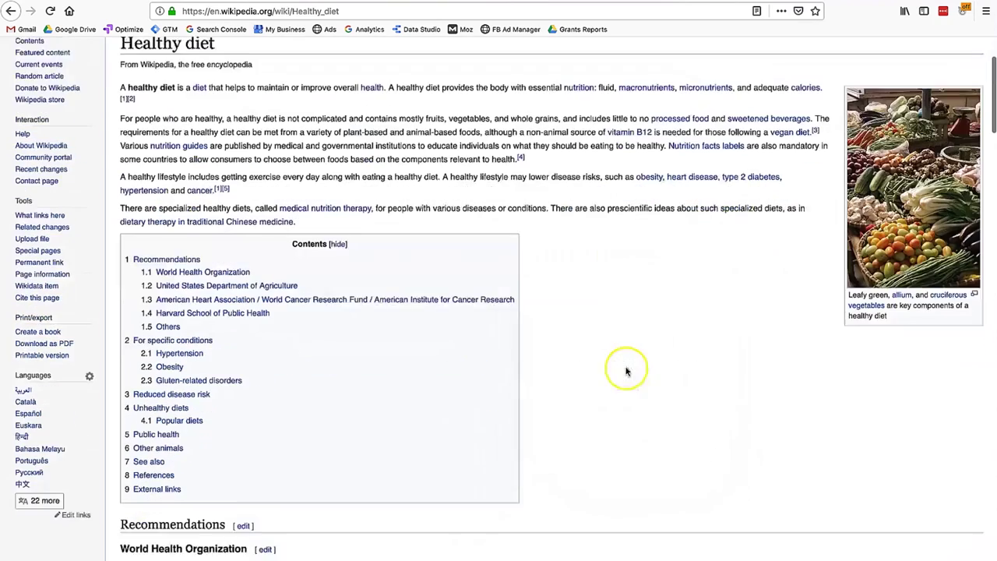
click(154, 439)
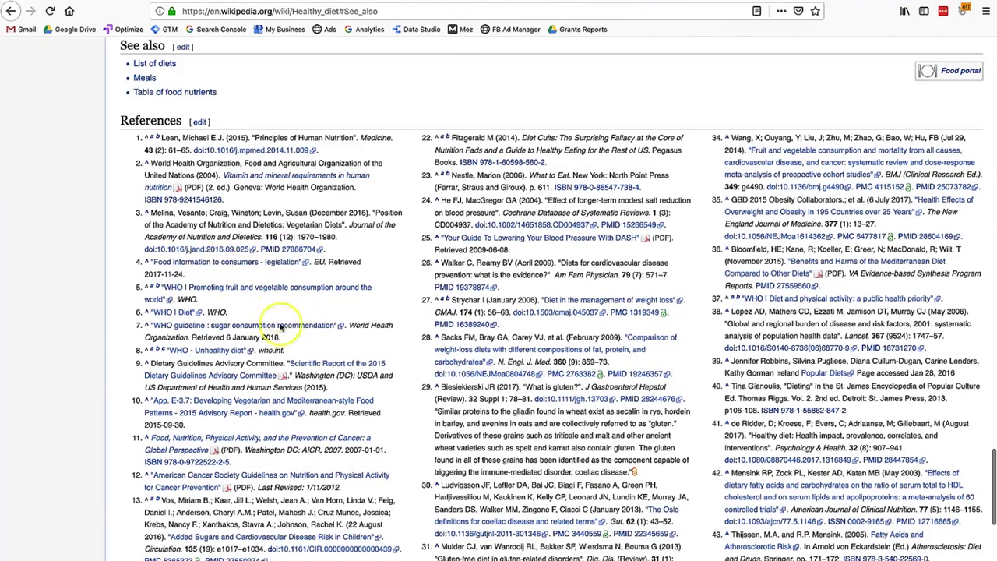
scroll(285, 358, down, 1)
drag(151, 344, 224, 345)
scroll(222, 347, down, 10)
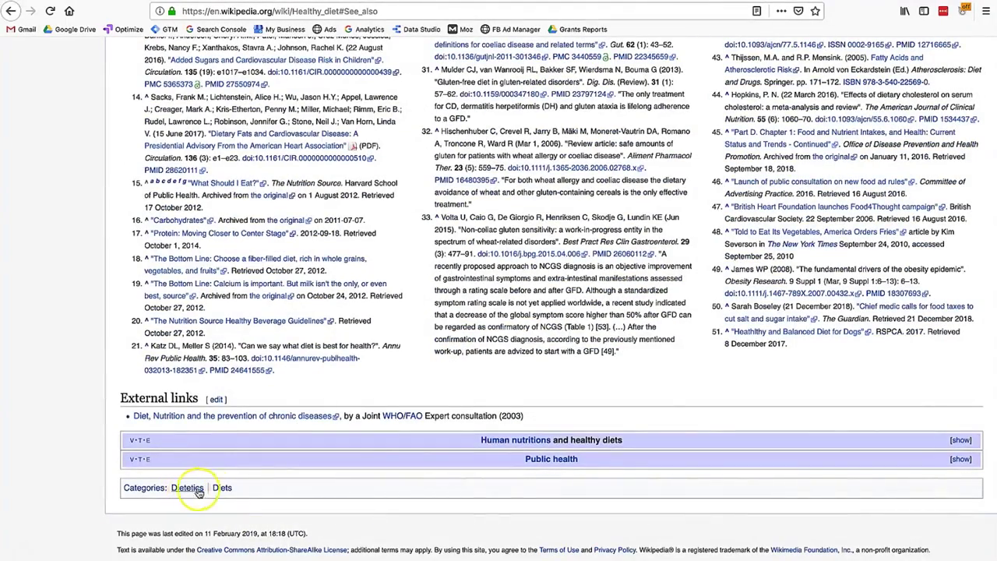
Step: Return to the article's contents list and jump to the References section to examine the cited source titles
key(Home)
scroll(218, 483, down, 4)
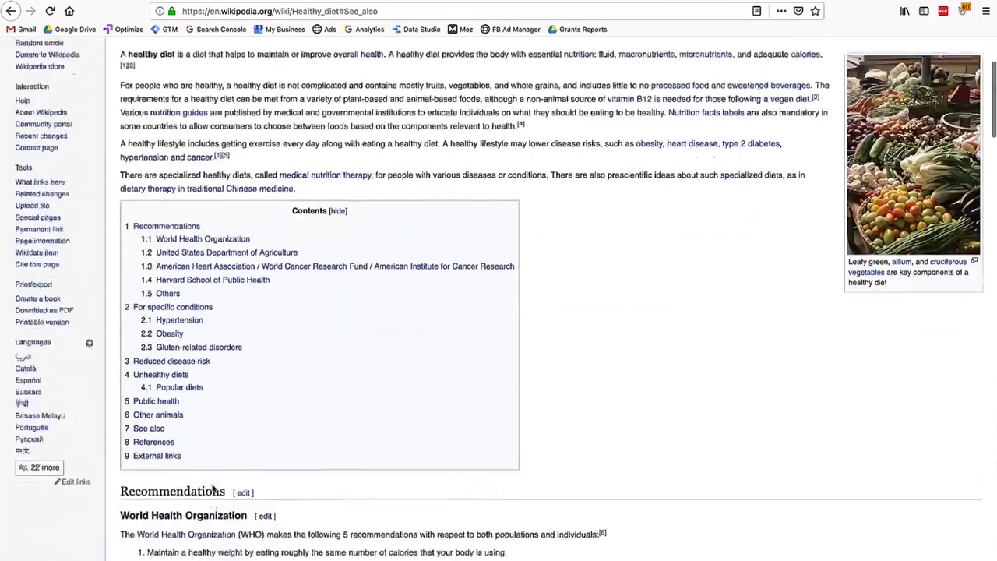
click(165, 417)
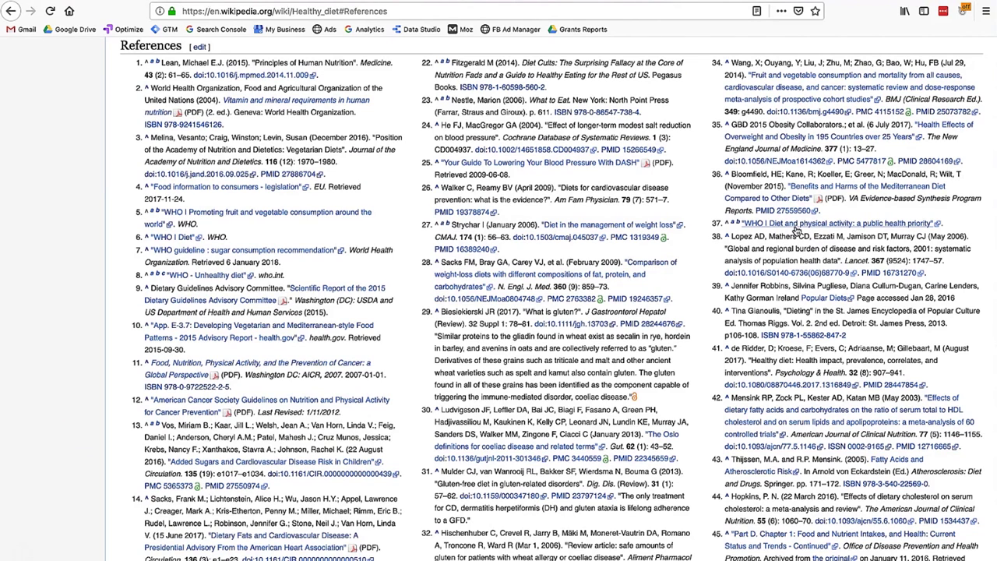
scroll(797, 231, down, 1)
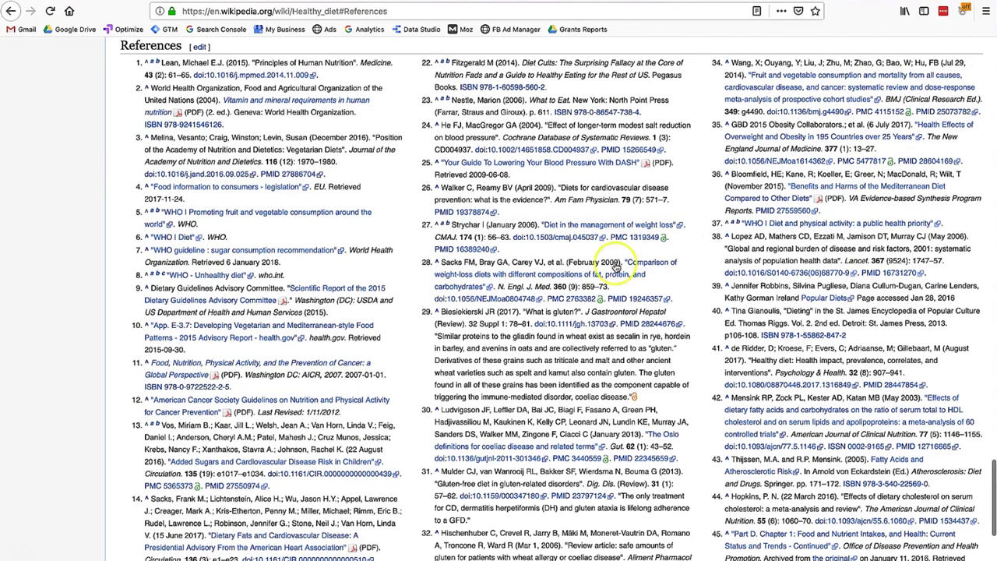
Step: Highlight the article's opening paragraphs and review the contents list for healthy diet topic ideas
scroll(615, 268, up, 15)
scroll(615, 267, up, 5)
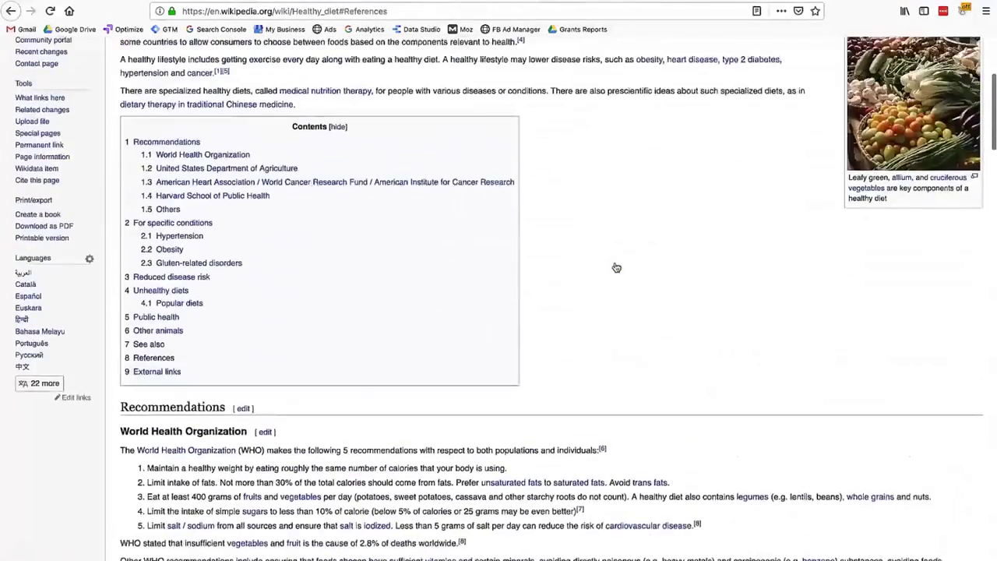
scroll(615, 267, up, 4)
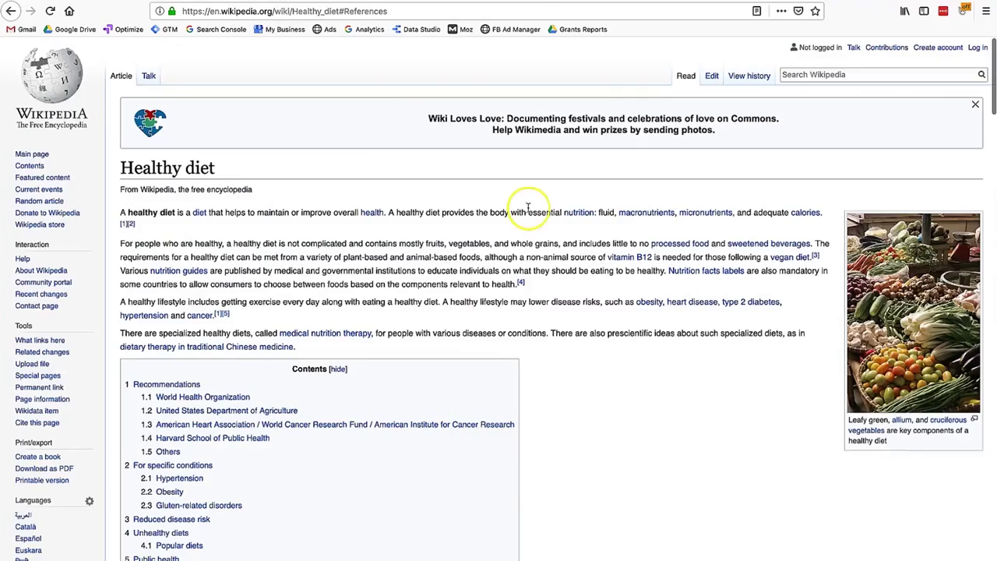
drag(121, 209, 346, 263)
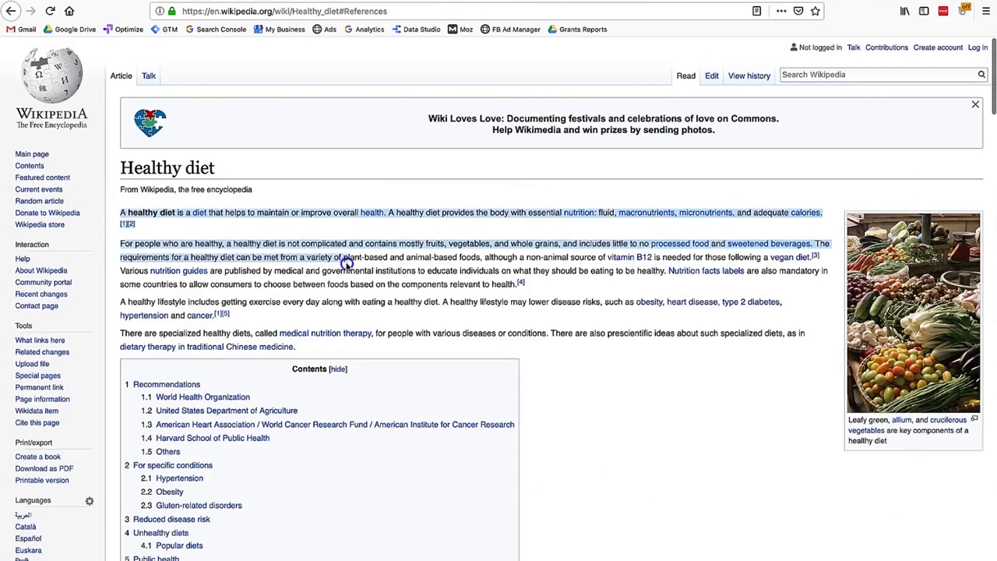
click(347, 264)
scroll(346, 263, down, 3)
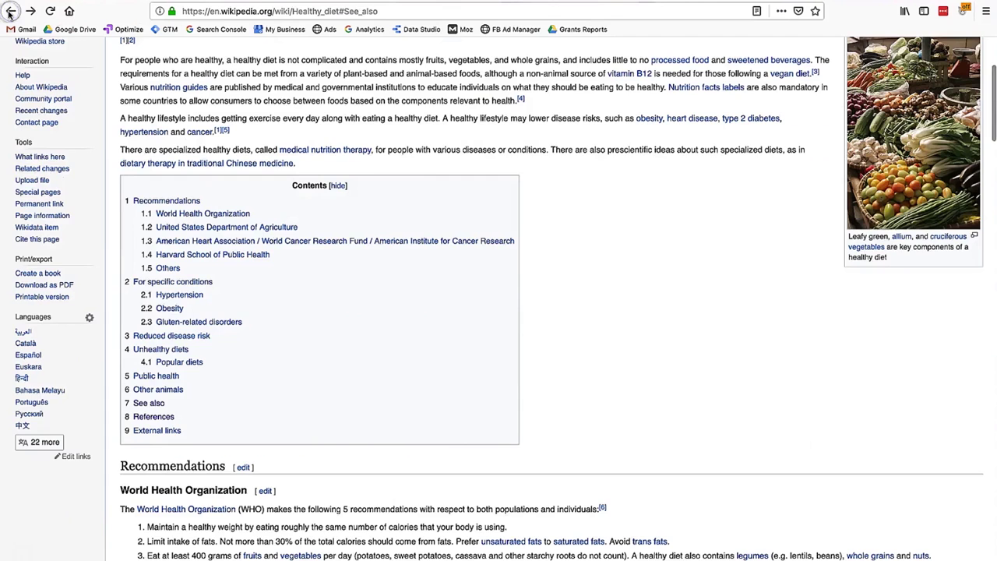
scroll(499, 312, up, 1)
Step: Switch to Keyworddit, get keywords for the healthyfood subreddit and check their monthly search volumes
key(alt+Left)
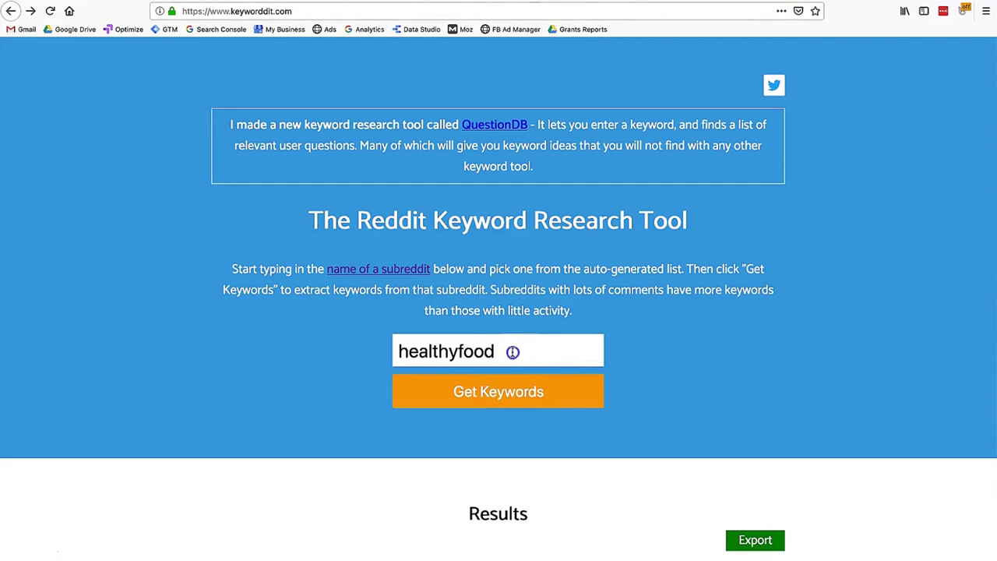
click(495, 400)
scroll(494, 403, down, 4)
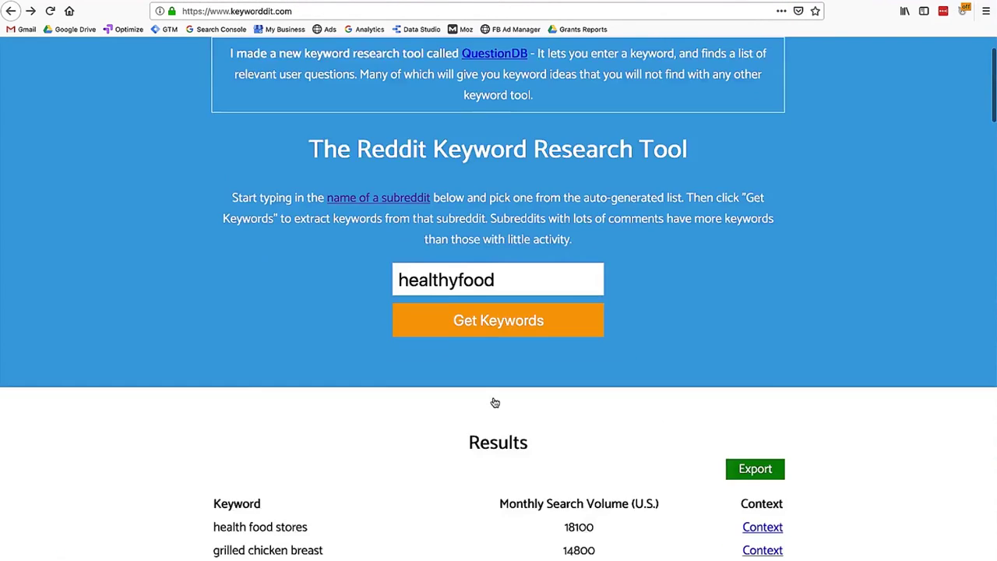
mouse_move(212, 321)
mouse_down()
mouse_move(339, 325)
mouse_move(335, 372)
mouse_up()
click(333, 371)
double_click(579, 321)
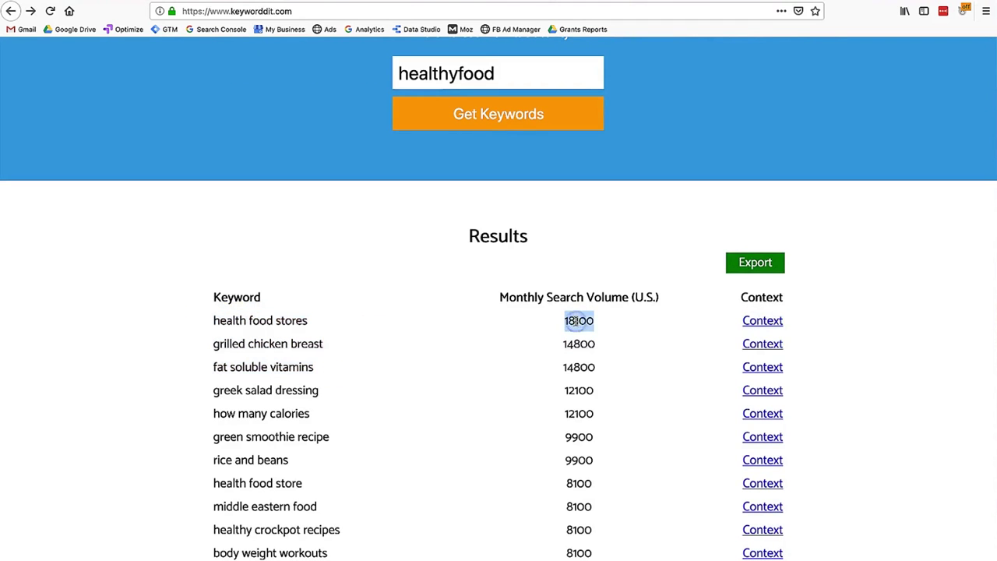
scroll(577, 320, down, 4)
scroll(575, 321, up, 10)
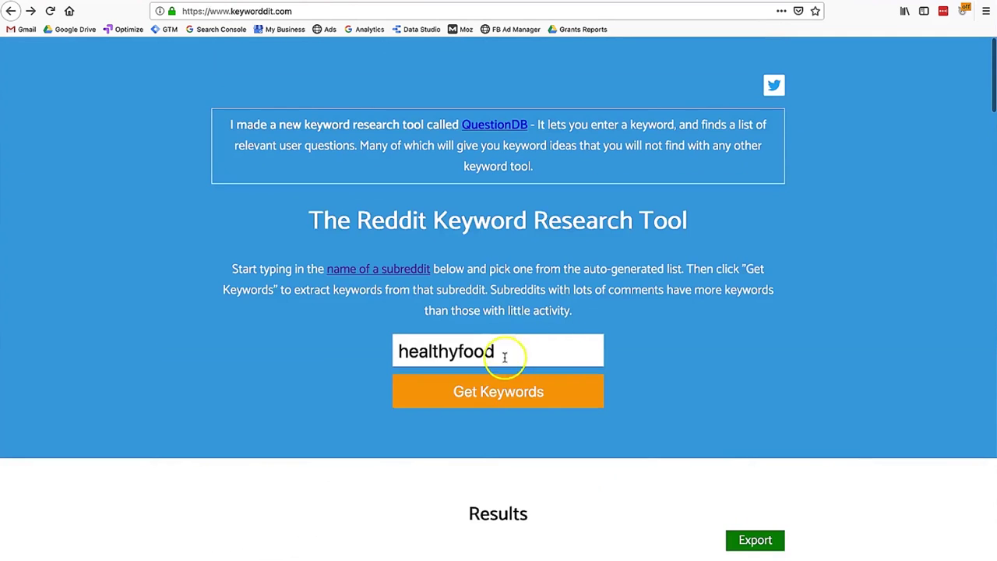
Step: Run the healthyfood keyword extraction again and look through the resulting keyword list
click(500, 404)
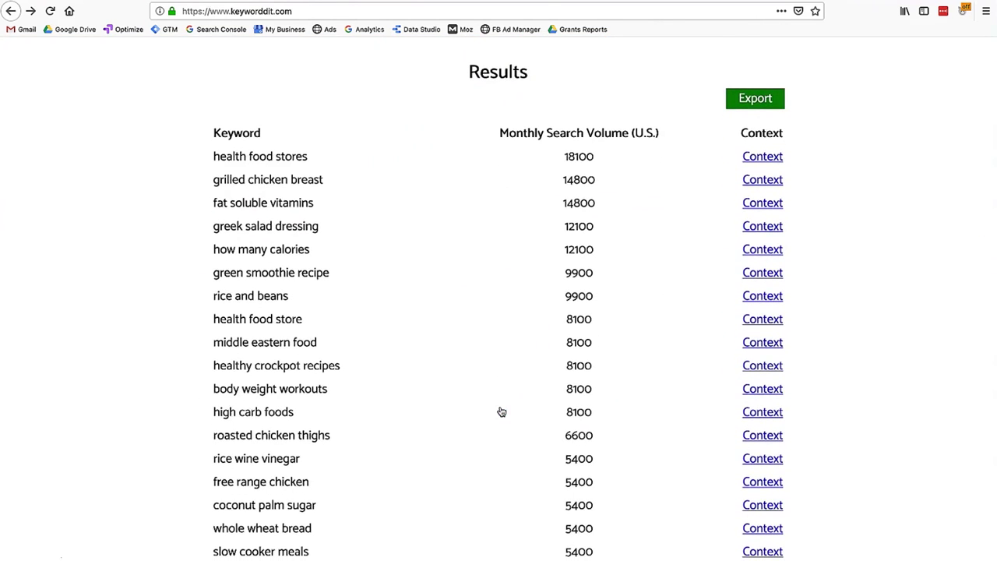
scroll(501, 405, down, 2)
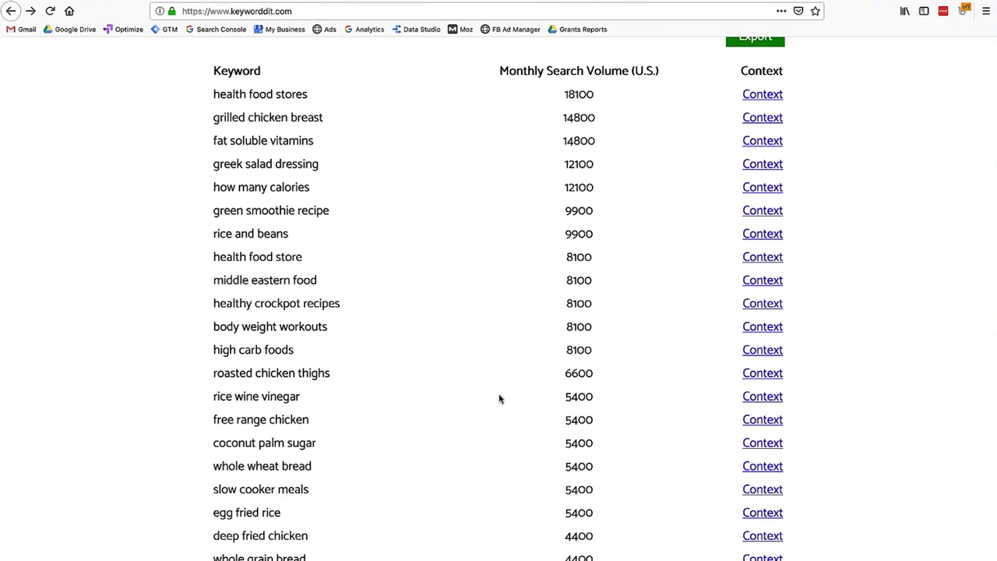
click(472, 326)
scroll(470, 327, up, 10)
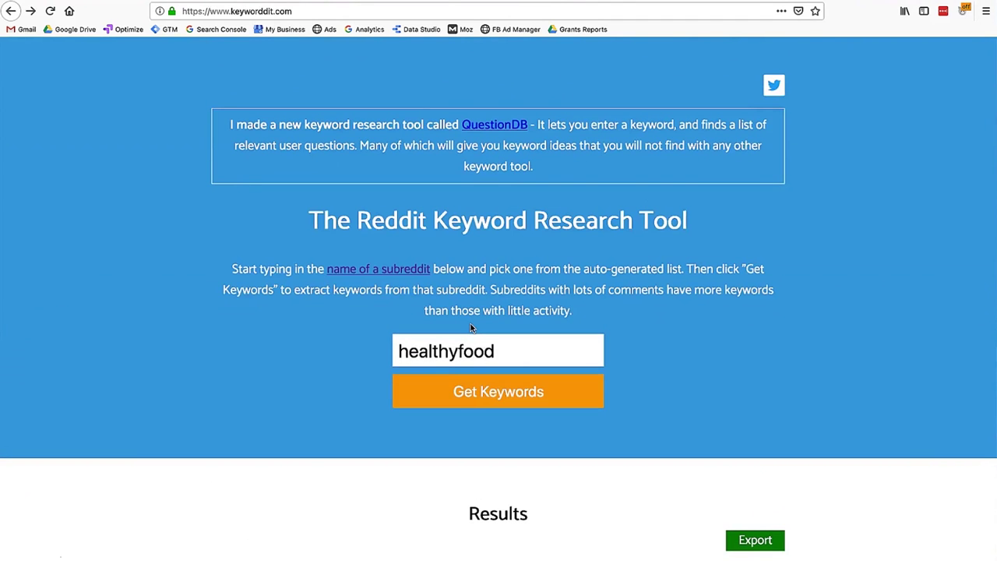
click(428, 224)
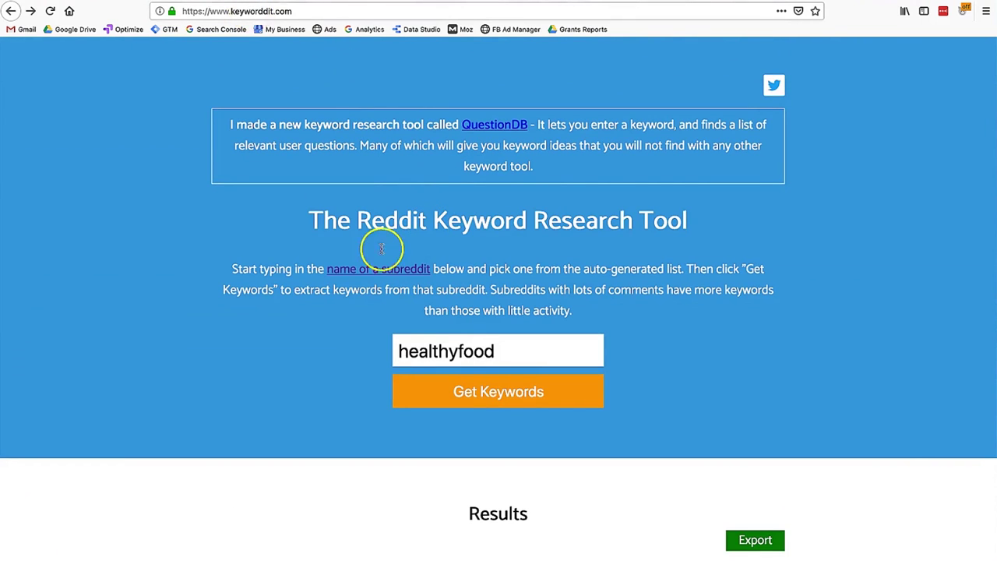
double_click(463, 354)
click(472, 392)
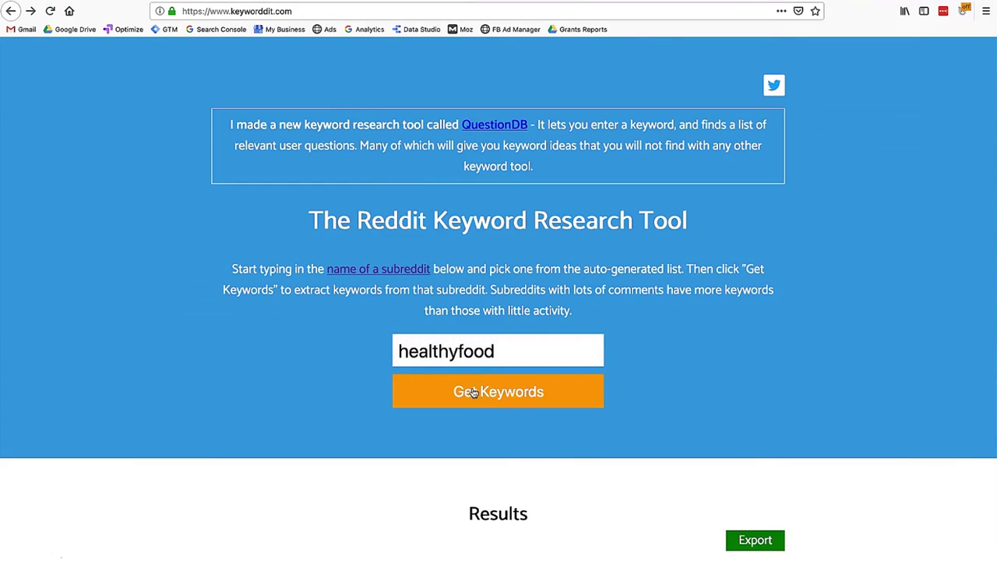
scroll(473, 393, down, 5)
click(464, 172)
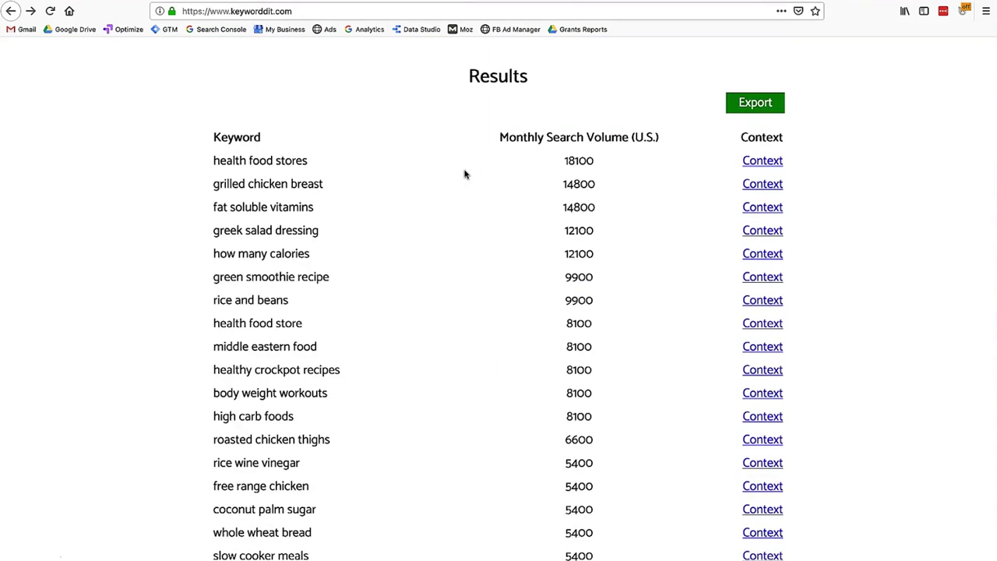
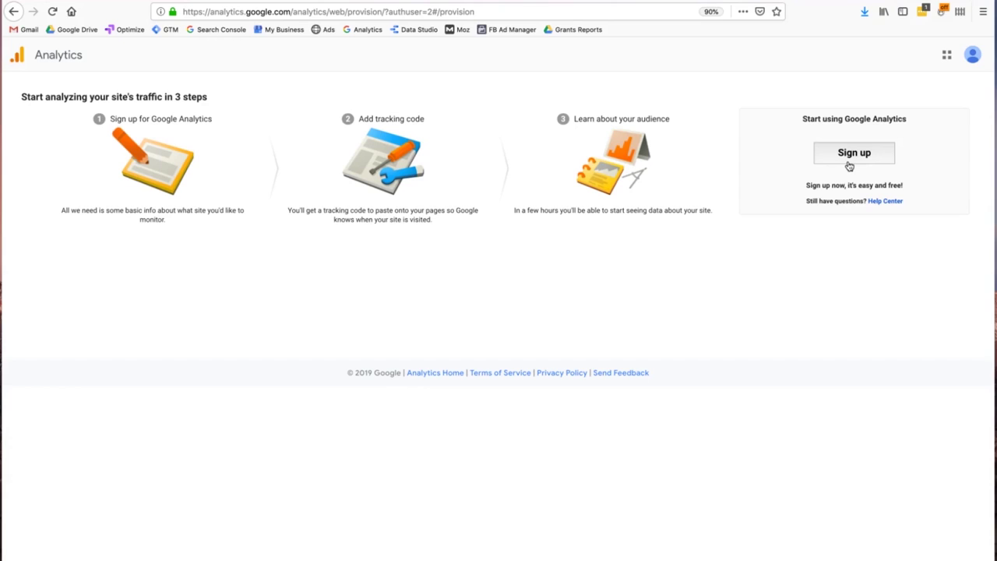
Step: Switch to Google Analytics, start signing up and go over the account name and website name in the new account form
click(849, 160)
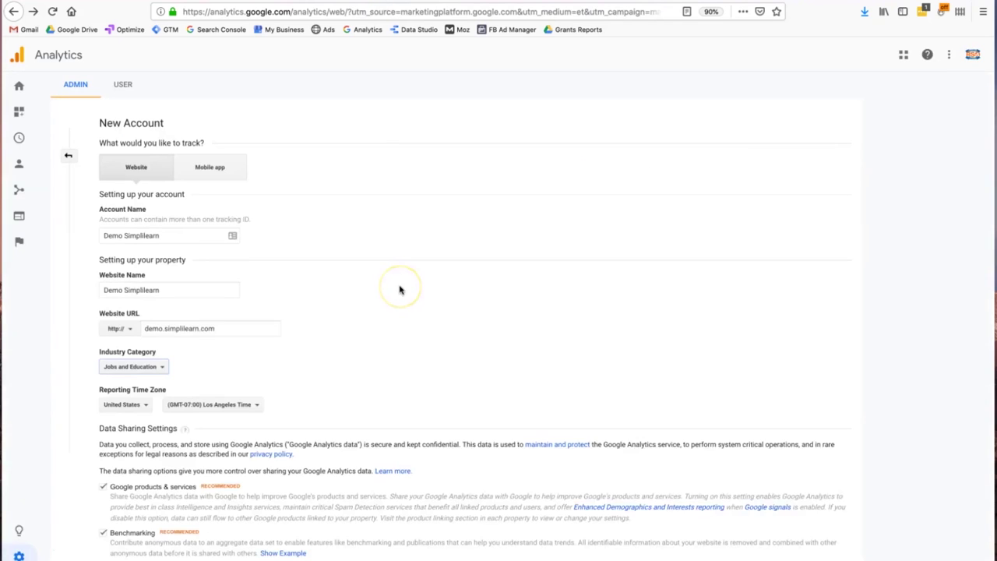
click(387, 273)
scroll(388, 273, down, 1)
scroll(387, 273, up, 1)
click(155, 233)
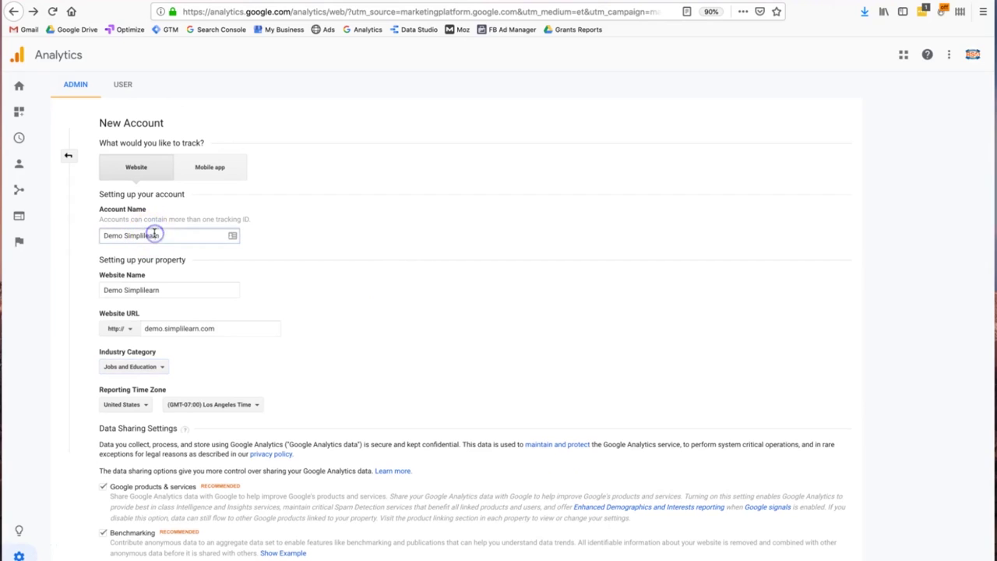
click(190, 294)
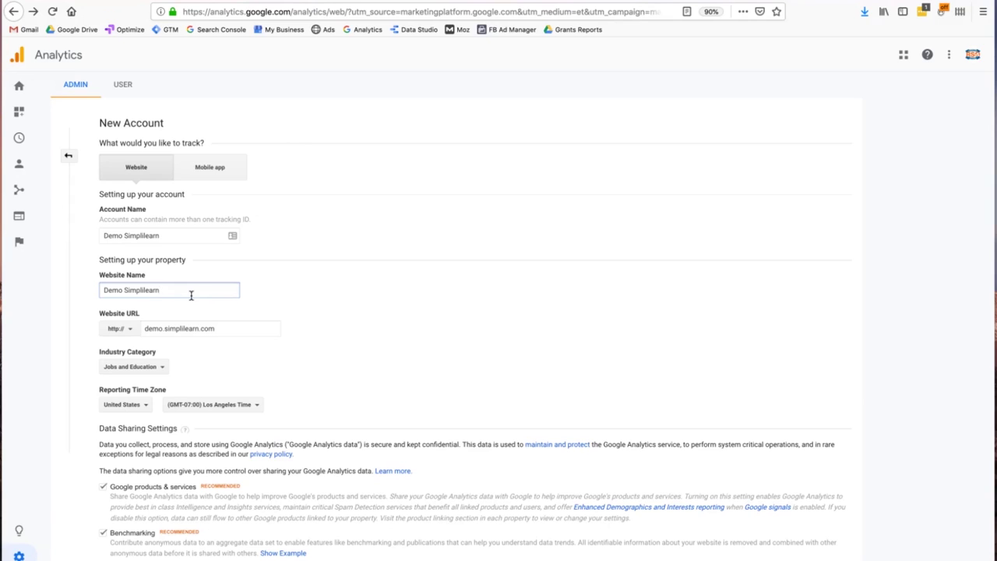
Step: Browse the industry categories for the property and keep Jobs and Education selected
click(158, 366)
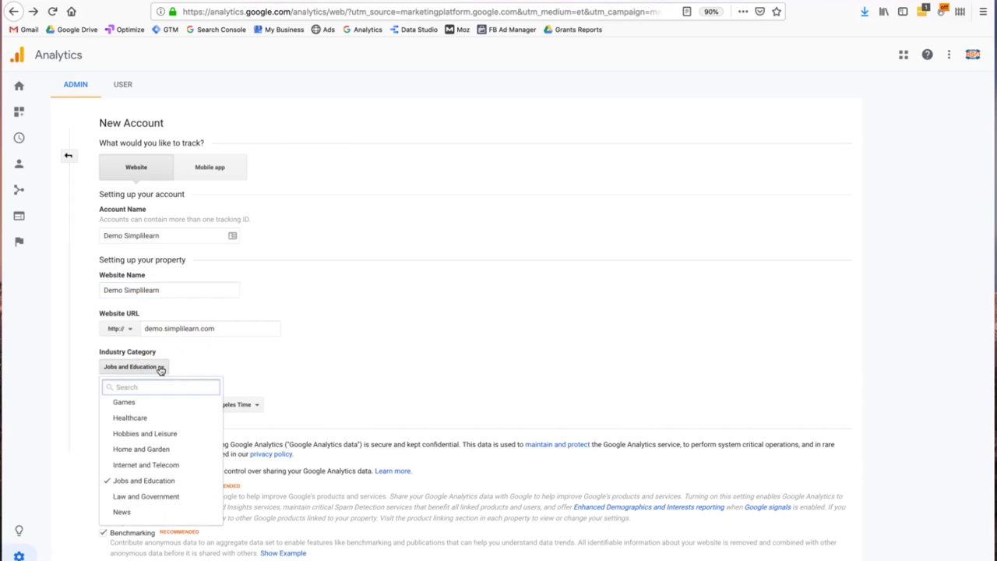
click(179, 483)
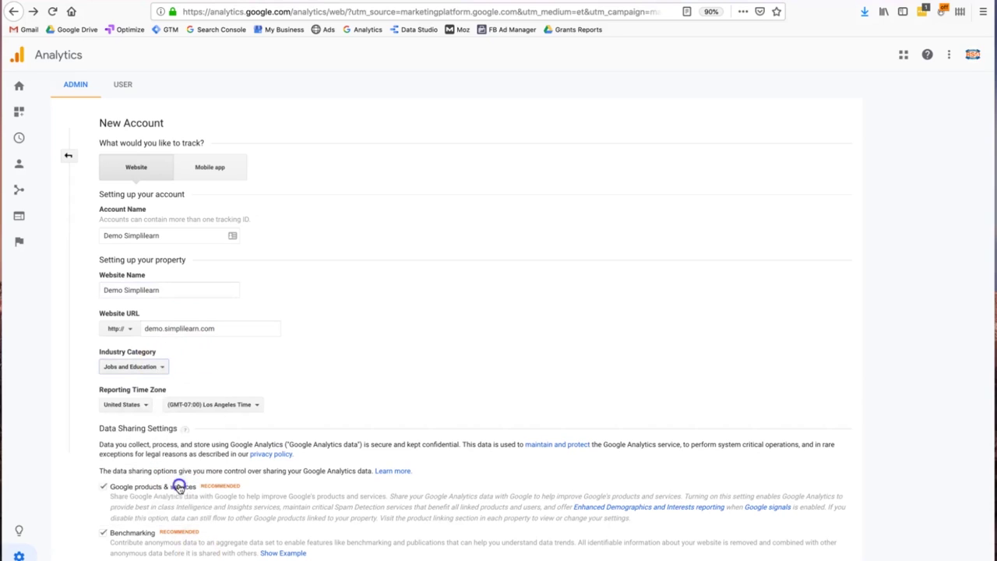
click(140, 366)
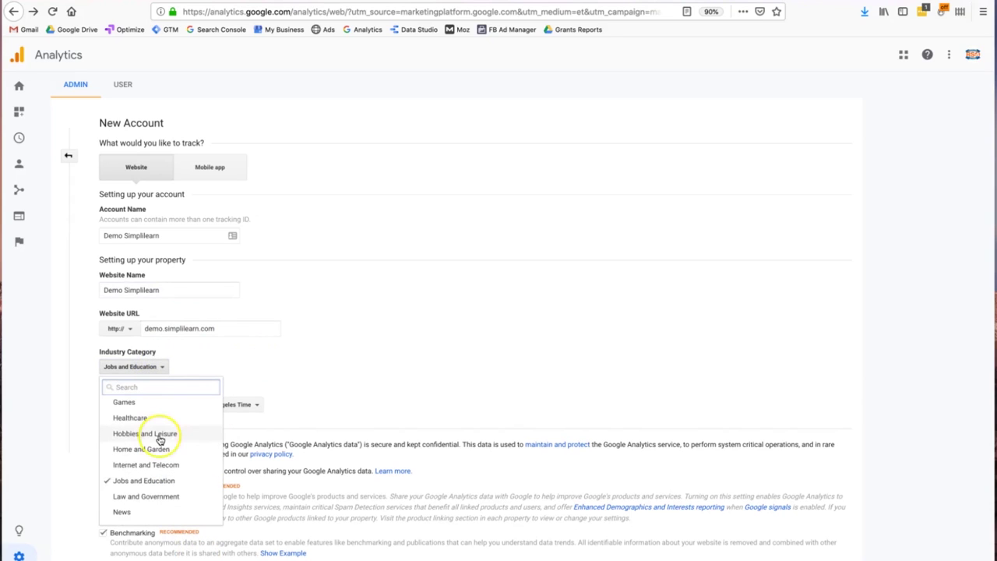
scroll(160, 439, down, 2)
scroll(160, 440, up, 4)
scroll(160, 440, down, 2)
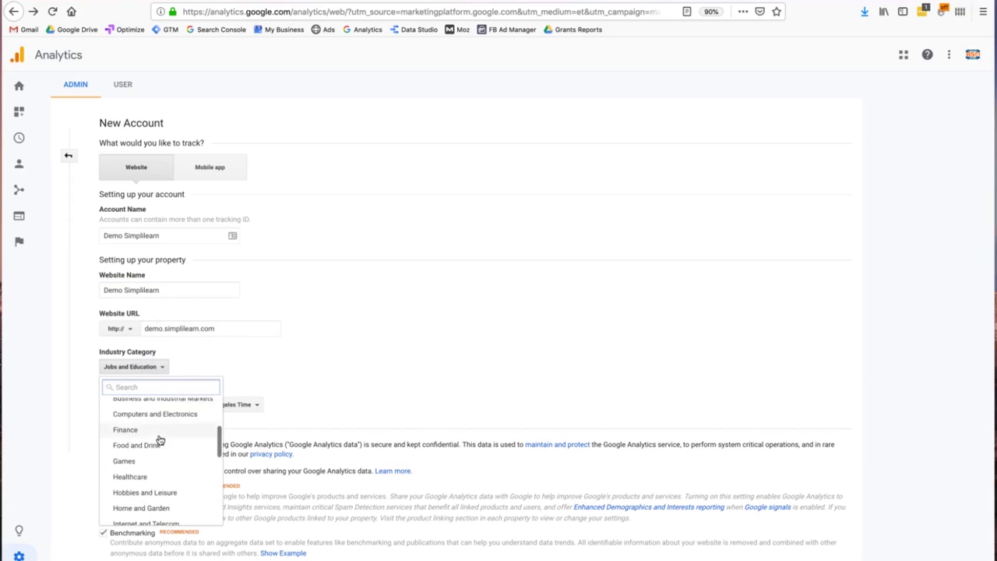
click(153, 479)
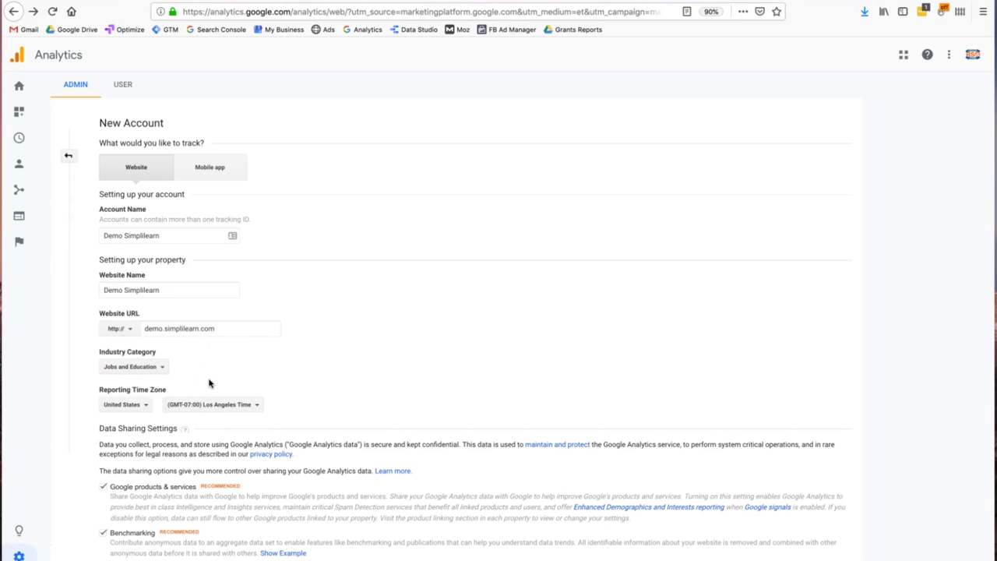
Step: Review the reporting time zone and the data sharing settings of the new account
scroll(209, 383, down, 2)
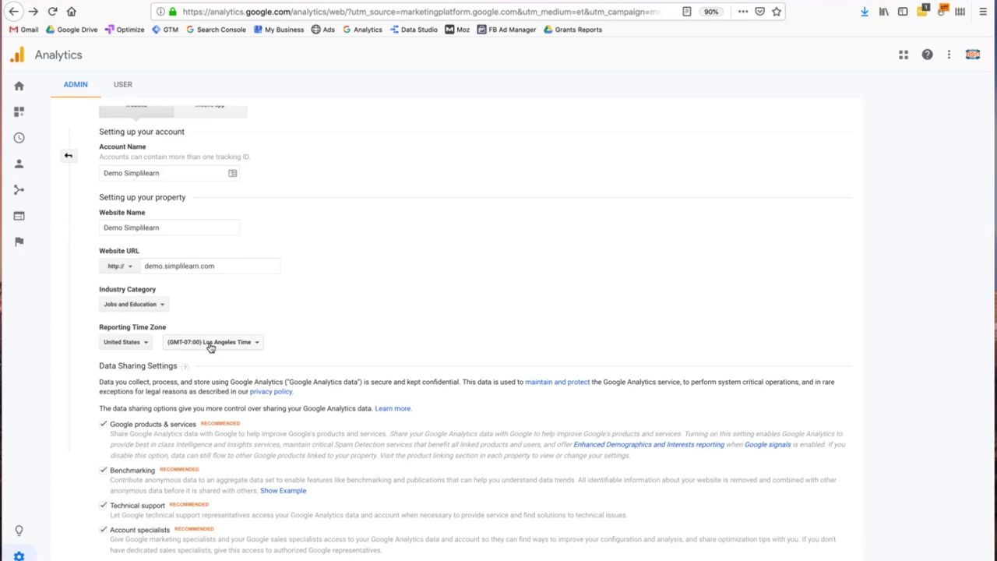
scroll(210, 346, down, 3)
click(104, 281)
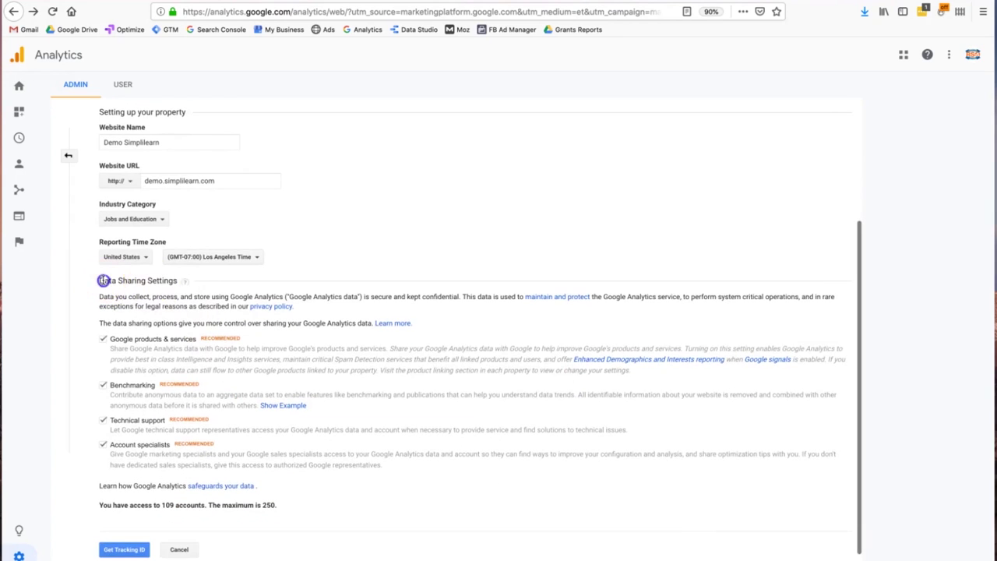
scroll(178, 279, down, 1)
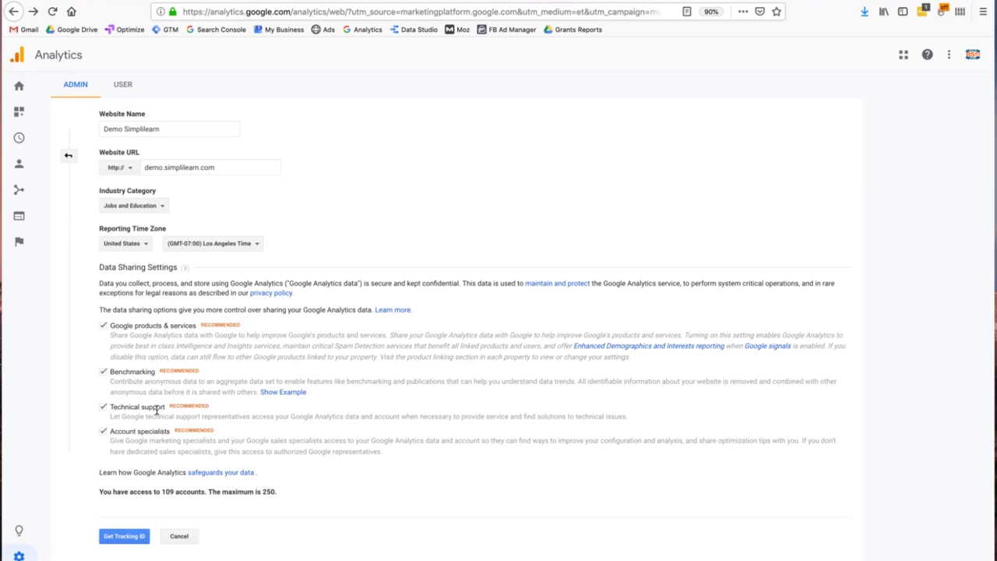
scroll(272, 358, up, 3)
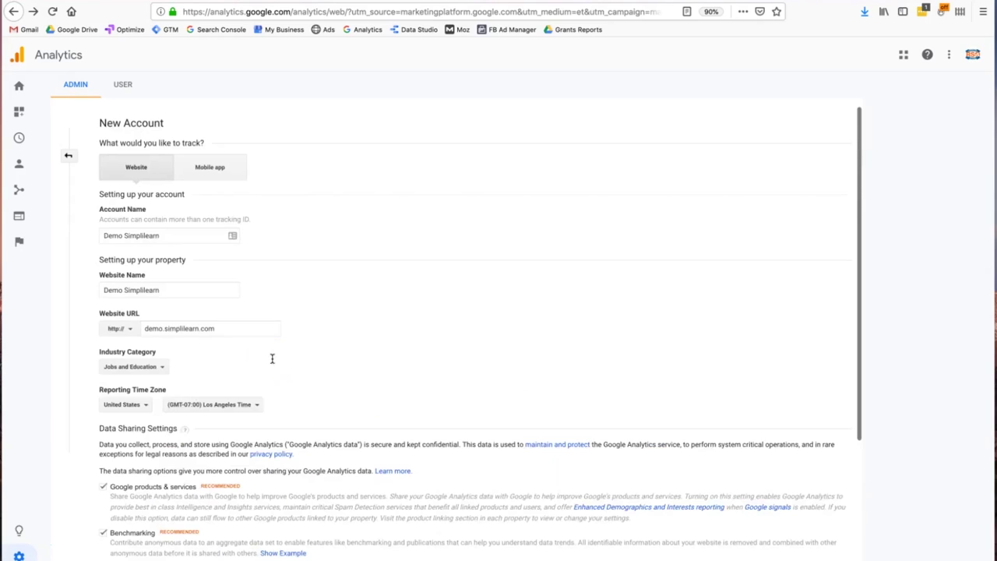
Step: Check the Website tracking option and the website URL in the new account form
click(244, 309)
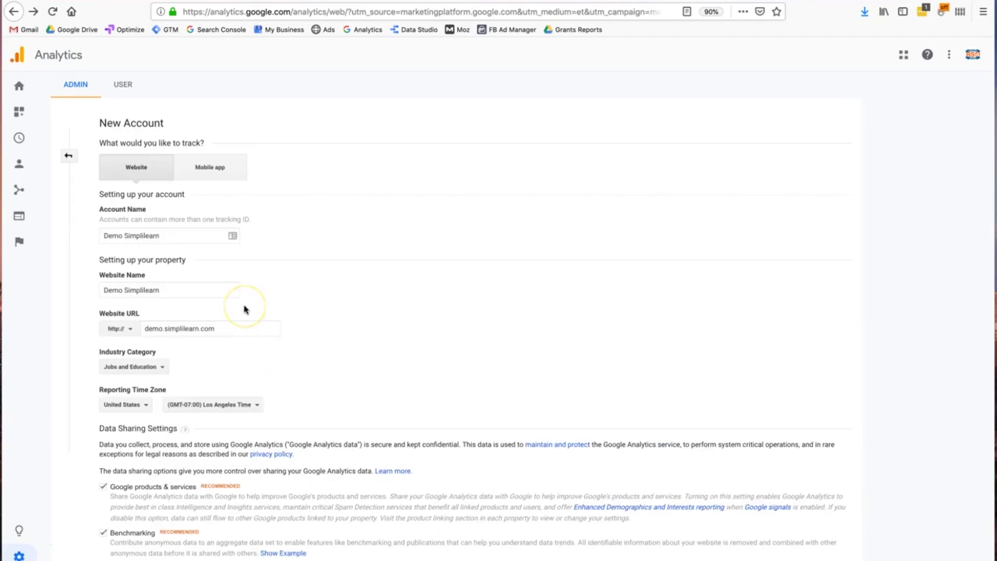
click(116, 183)
click(210, 334)
click(143, 170)
scroll(283, 374, down, 1)
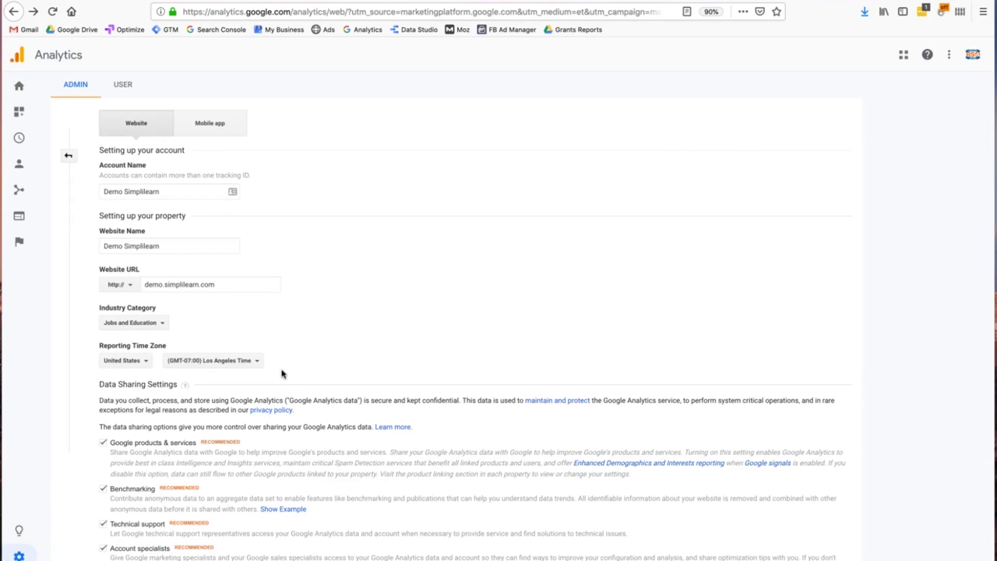
Step: Check the rest of the new account form and request the tracking ID for the Demo Simplilearn property
scroll(282, 374, down, 3)
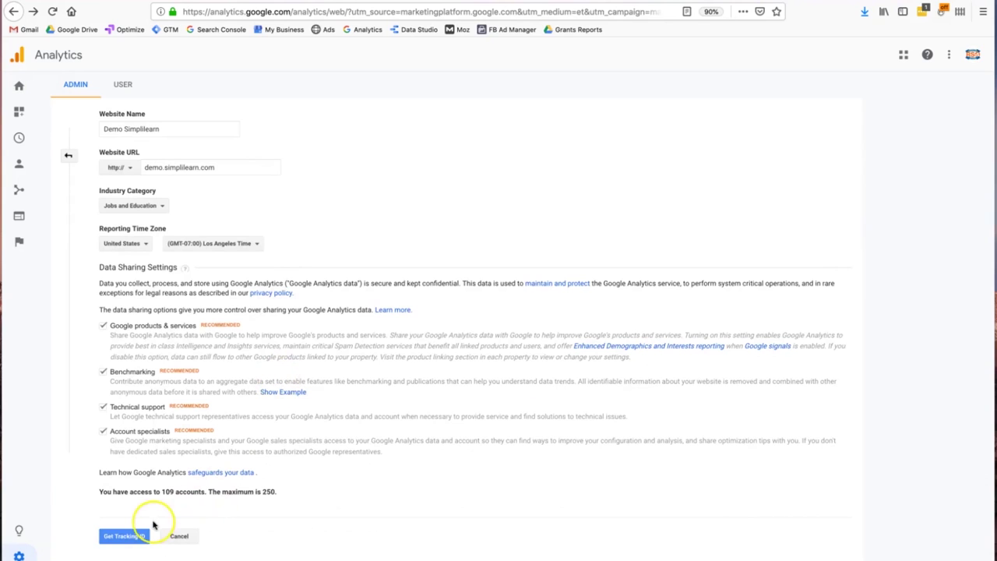
scroll(197, 345, up, 3)
scroll(197, 346, down, 3)
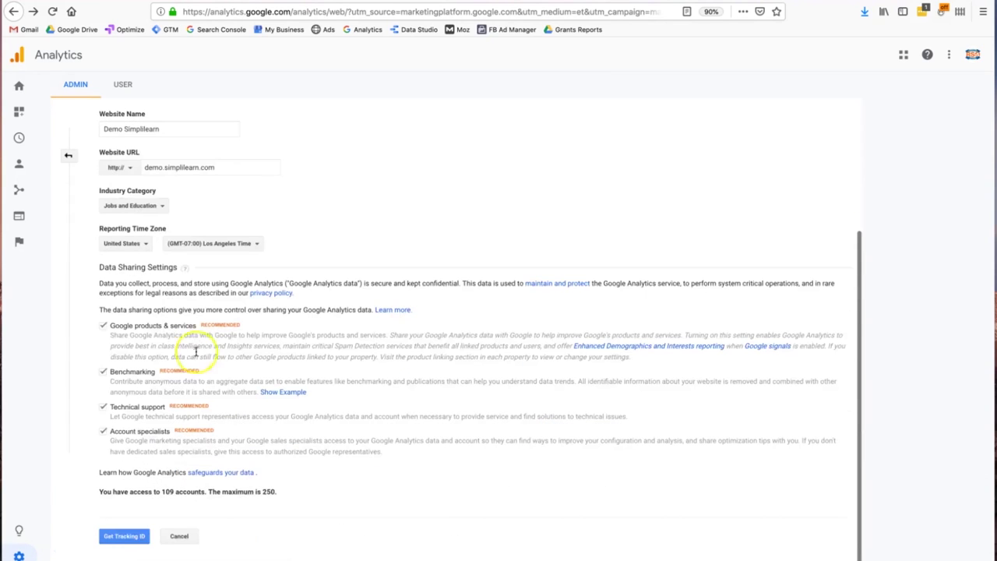
click(132, 536)
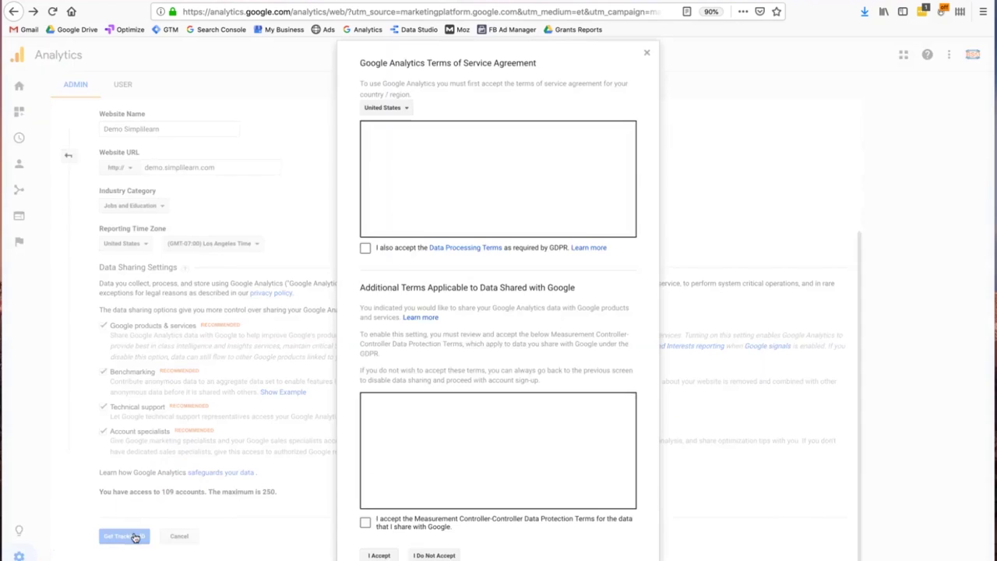
Step: Accept the Google Analytics Terms of Service, the GDPR Data Processing Terms and the Measurement Controller-Controller Data Protection Terms for the United States
click(366, 248)
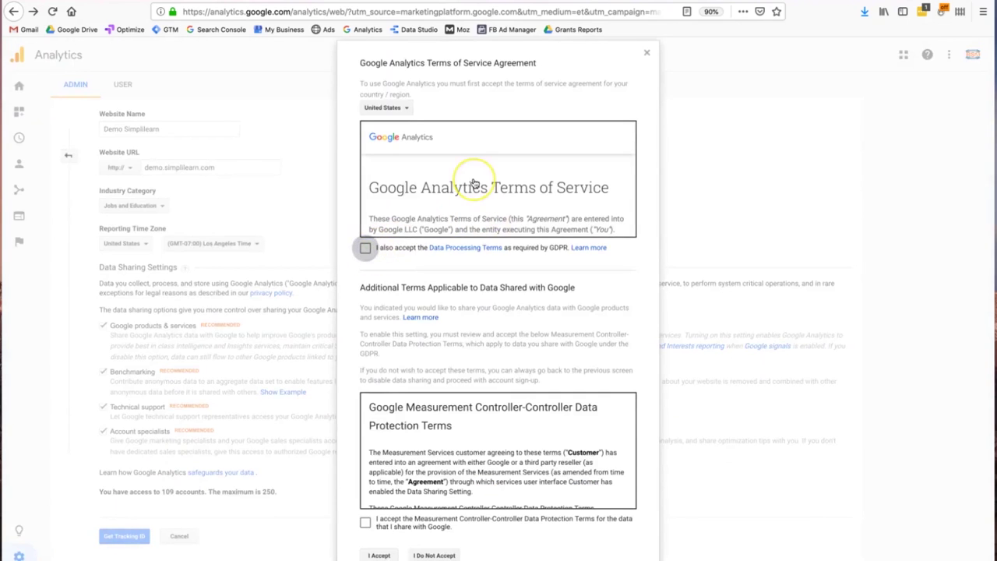
scroll(508, 452, down, 1)
key(space)
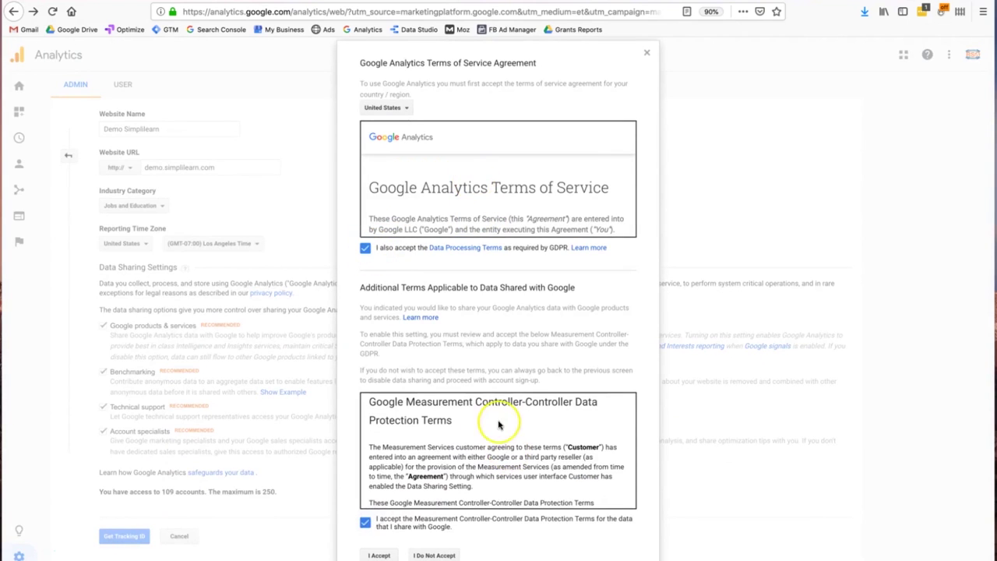
scroll(500, 425, down, 1)
scroll(500, 425, up, 2)
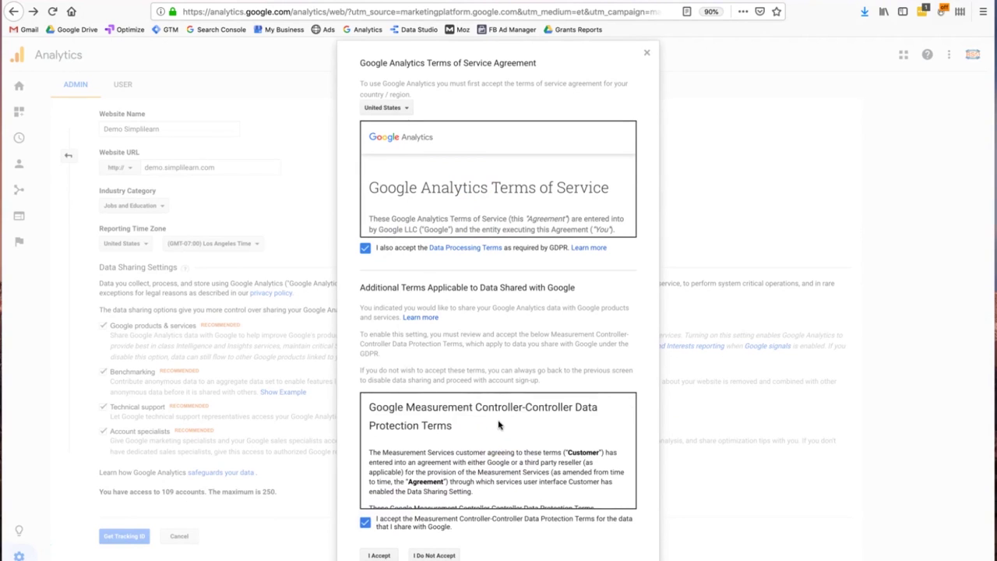
click(390, 556)
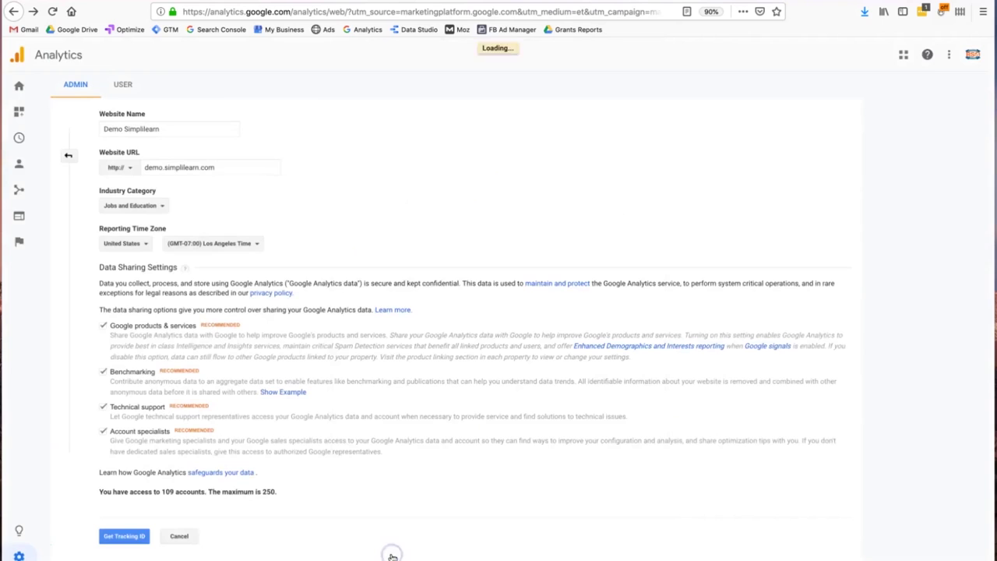
Step: Examine the new property's tracking ID, highlighting the whole ID and its trailing property number
click(370, 293)
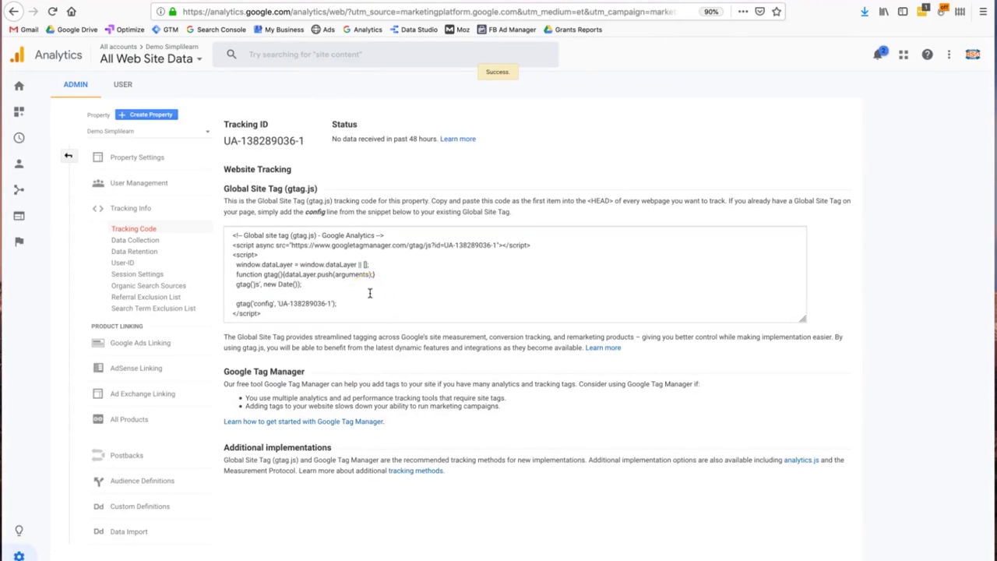
key(ctrl+a)
triple_click(266, 142)
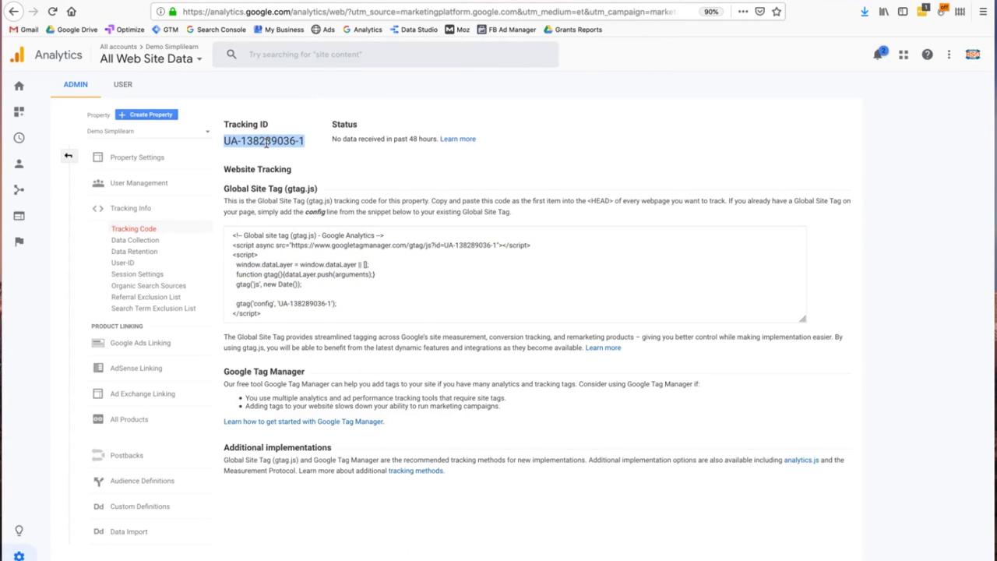
triple_click(267, 142)
click(266, 142)
drag(224, 142, 296, 142)
click(297, 142)
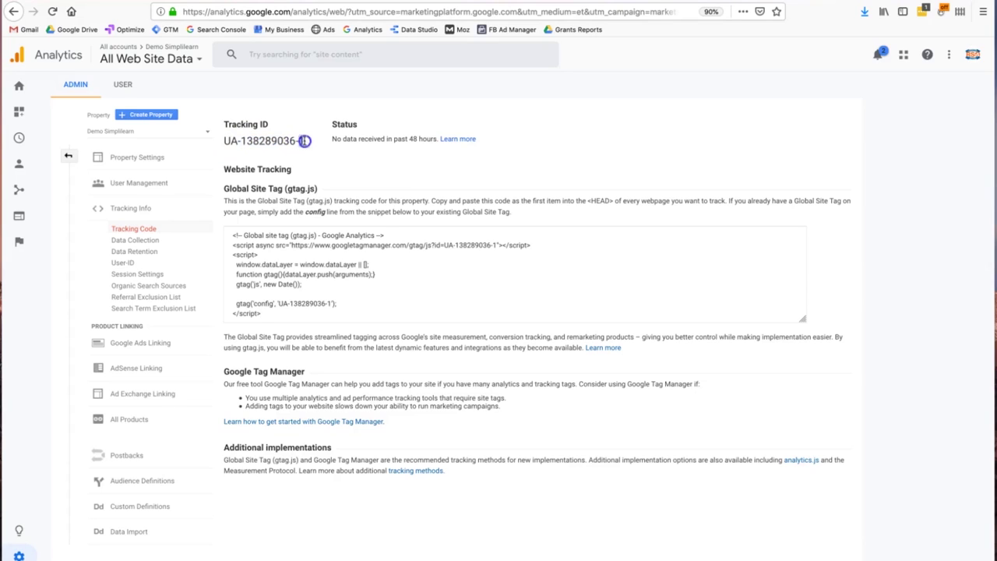
drag(299, 142, 306, 142)
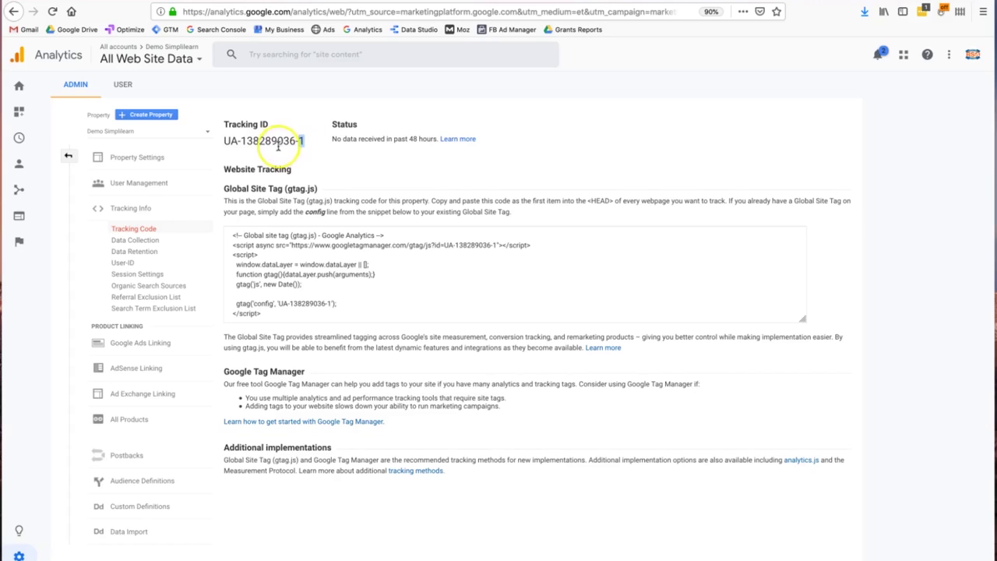
double_click(293, 140)
double_click(300, 140)
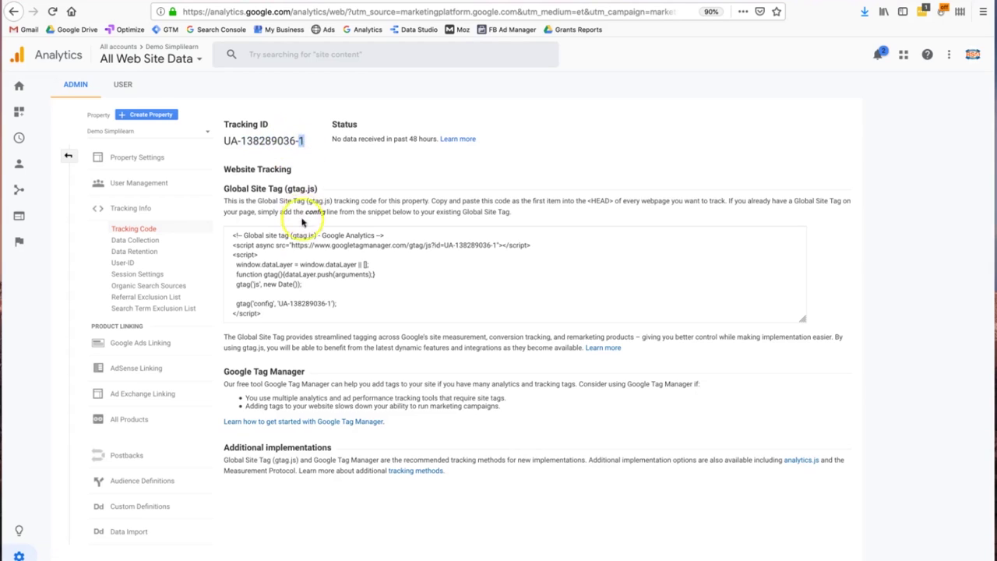
Step: Compare the full tracking ID with the ID contained in the Global Site Tag snippet
triple_click(255, 139)
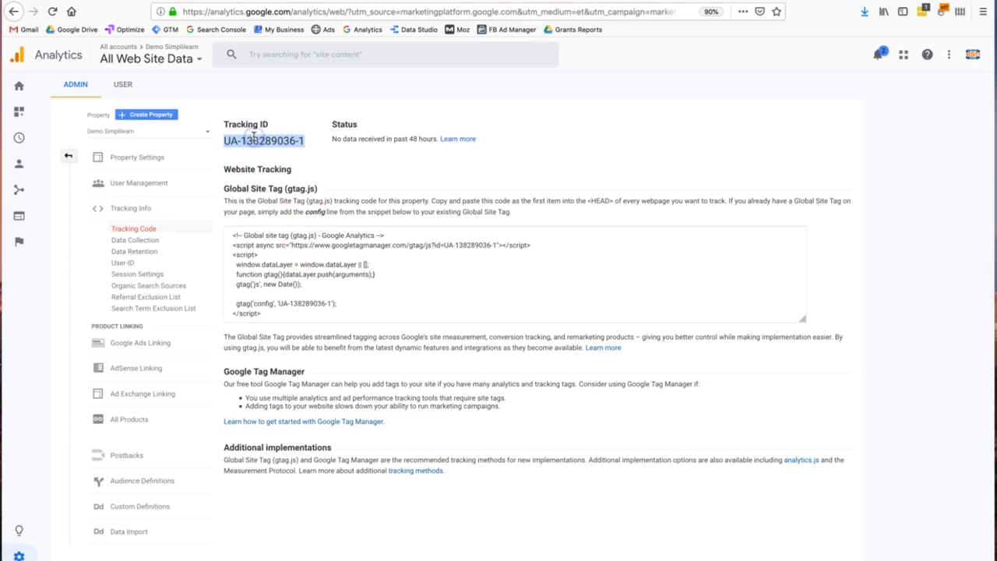
click(303, 140)
drag(304, 140, 225, 141)
click(296, 279)
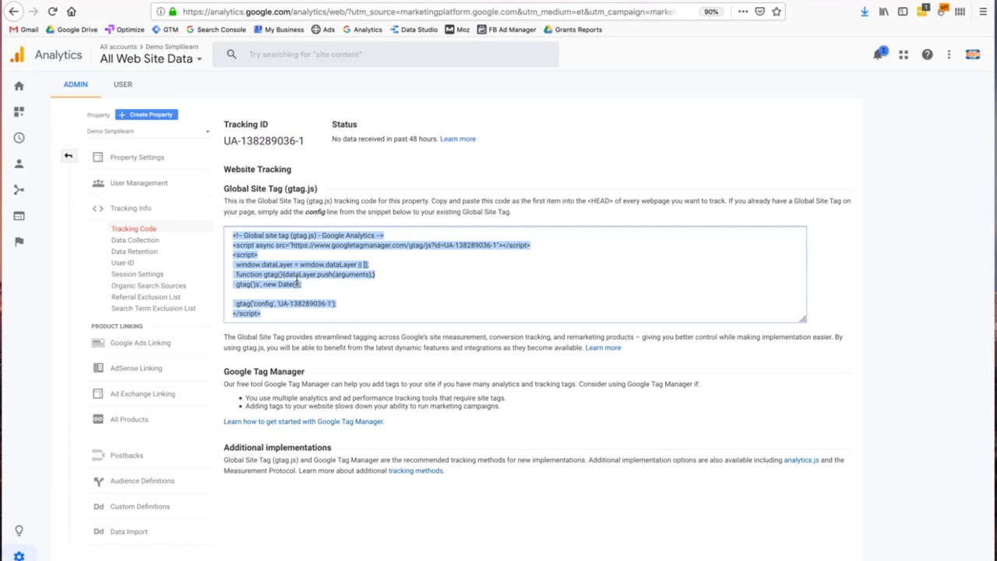
click(283, 140)
double_click(283, 140)
click(303, 142)
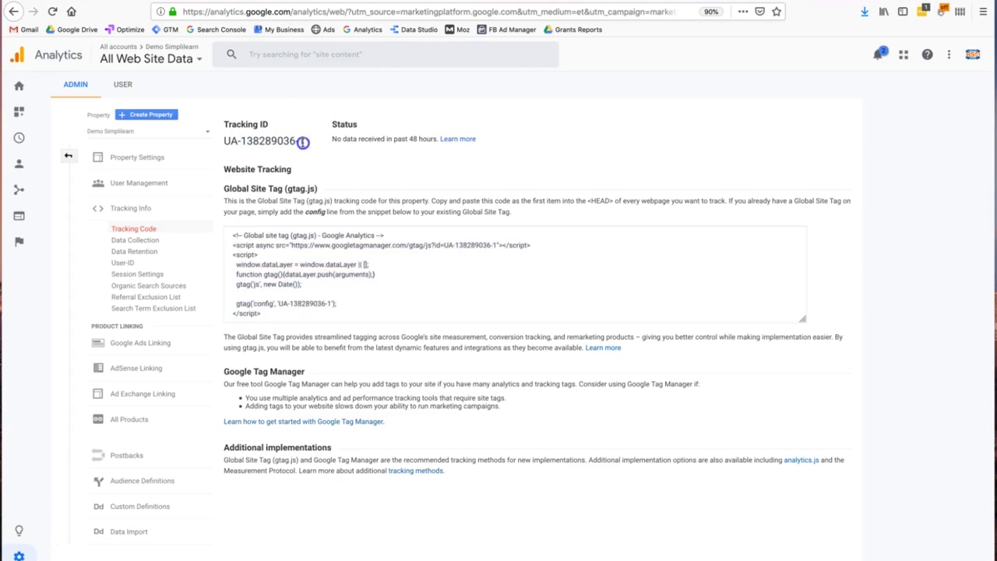
drag(302, 142, 232, 142)
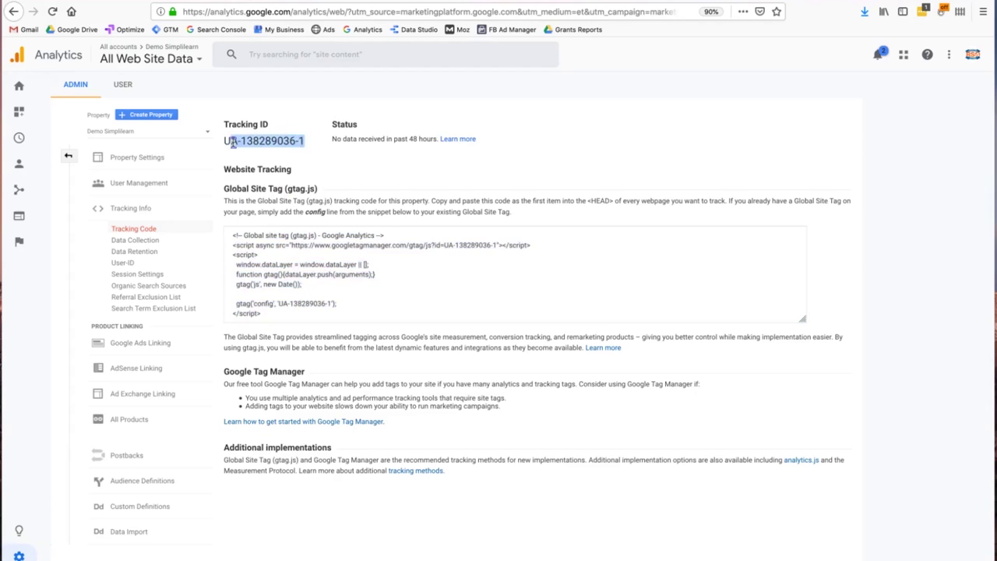
triple_click(258, 140)
click(444, 244)
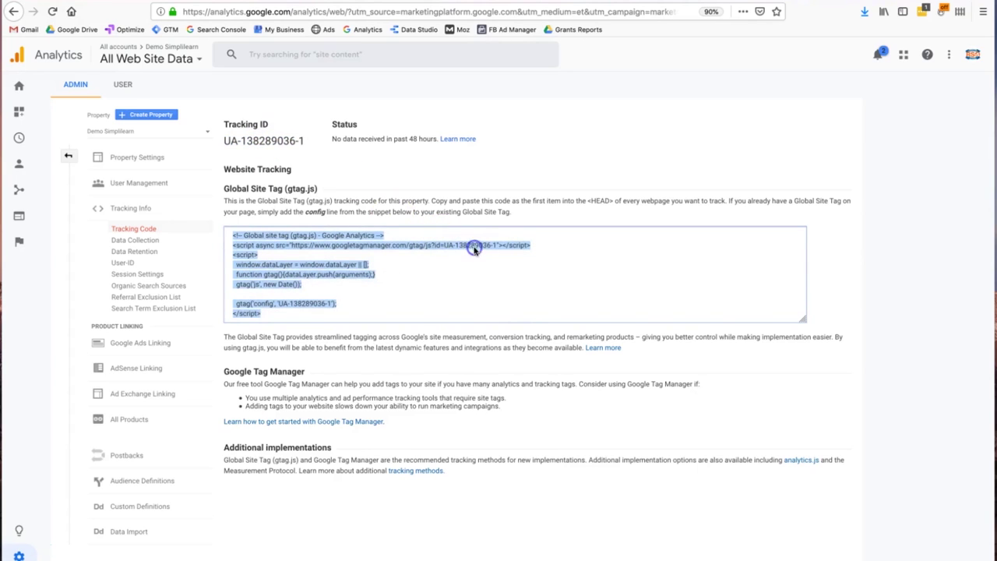
Step: Highlight only the account number portion of the tracking ID
click(449, 290)
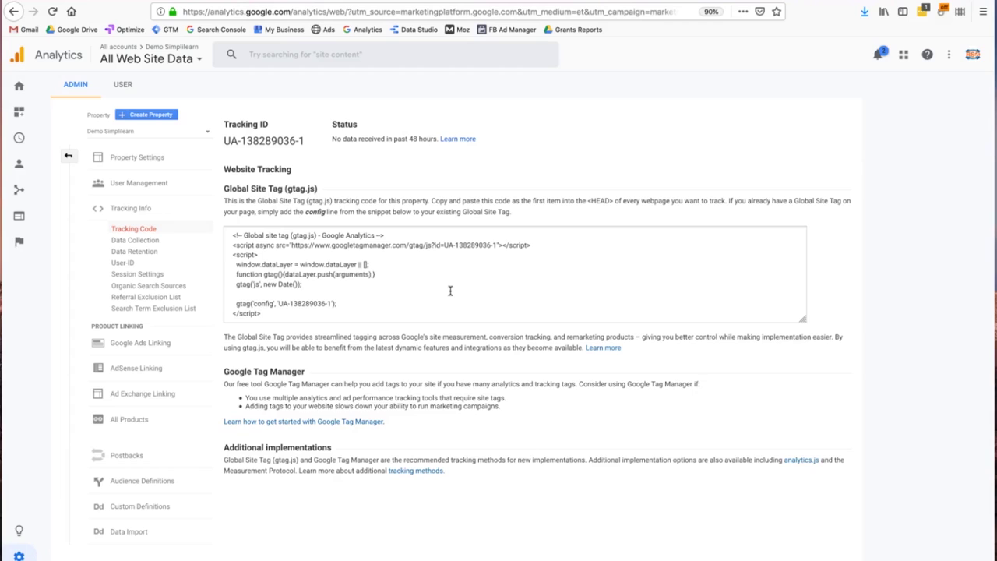
click(421, 270)
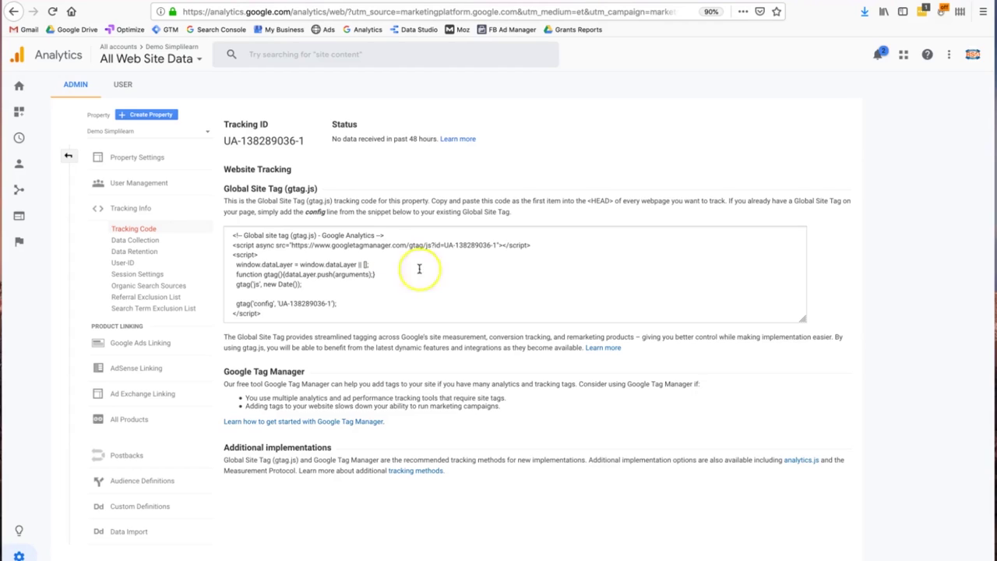
double_click(287, 141)
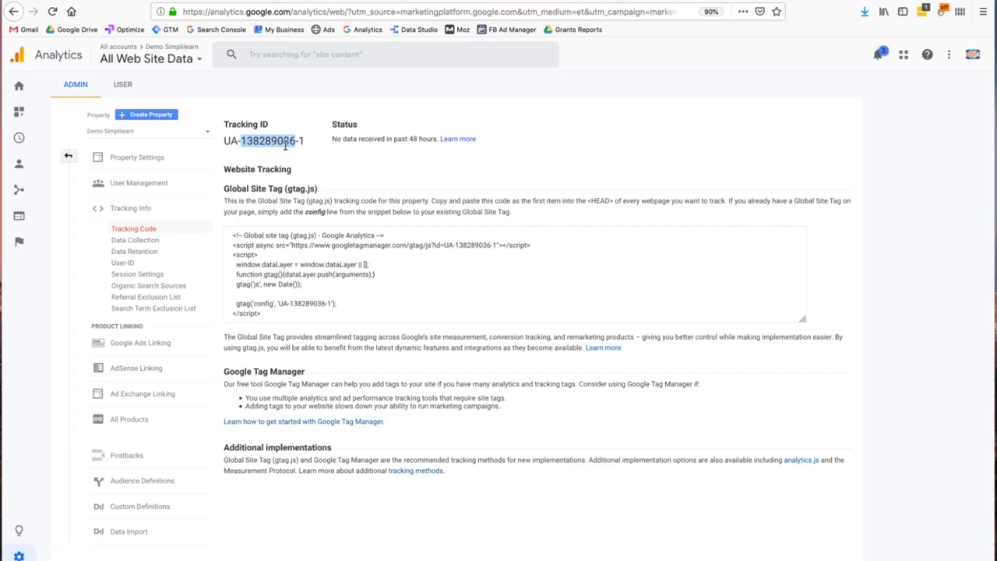
Step: Clear the highlight and view the Simplilearn Google Tag Manager tutorial open on YouTube
click(352, 383)
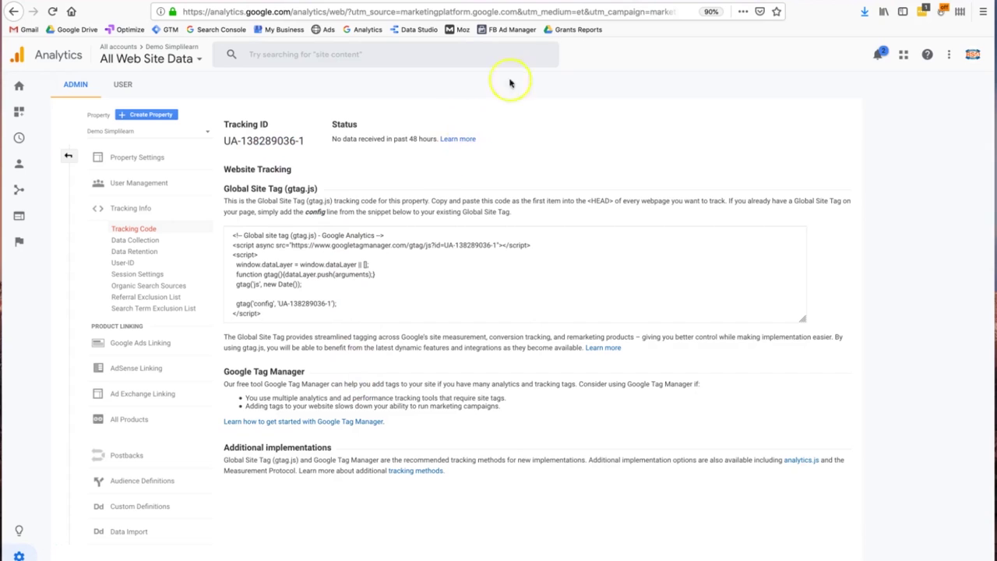
key(ctrl+Tab)
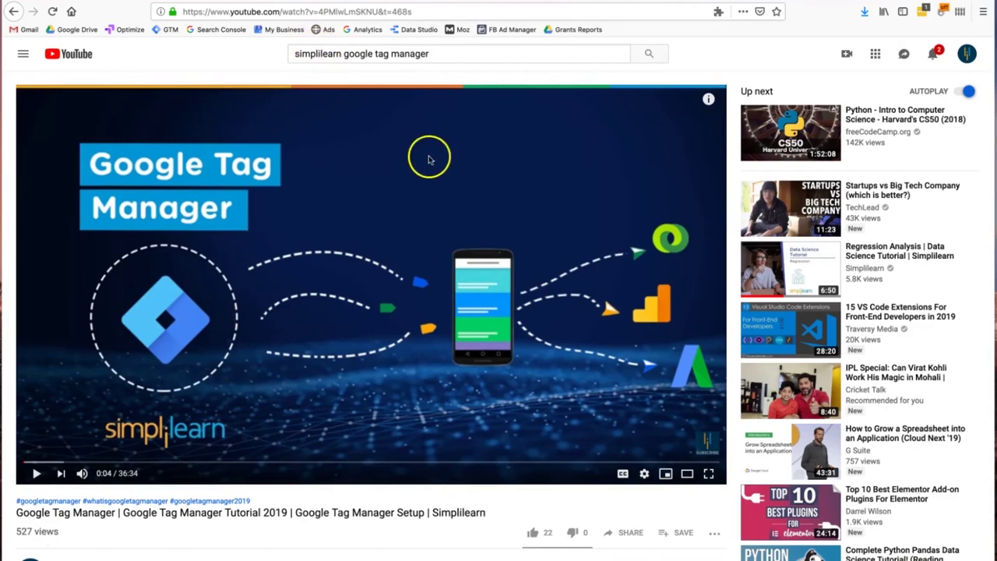
scroll(419, 323, down, 1)
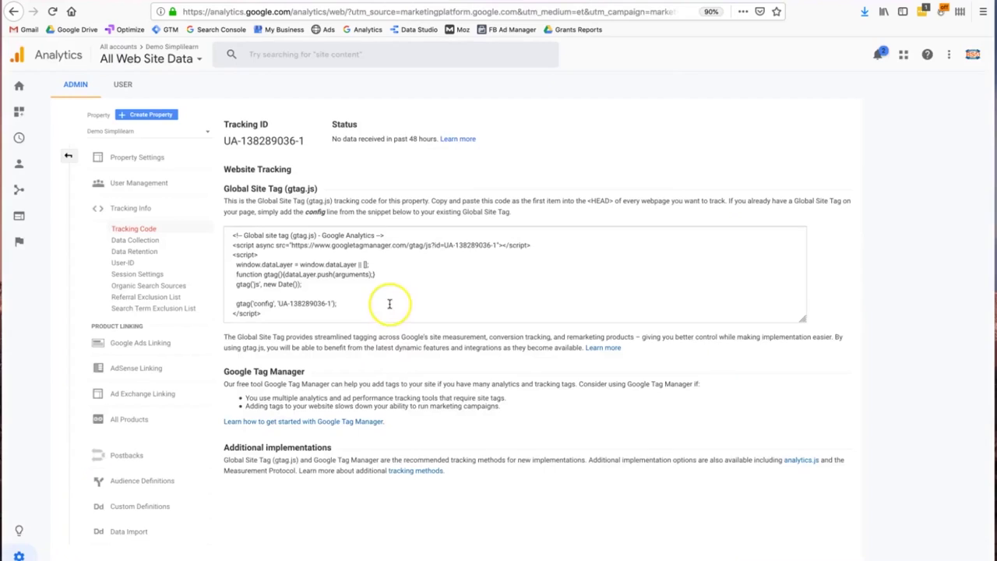
Step: Return to the Analytics tracking code page and select the entire Global Site Tag (gtag.js) snippet
click(390, 302)
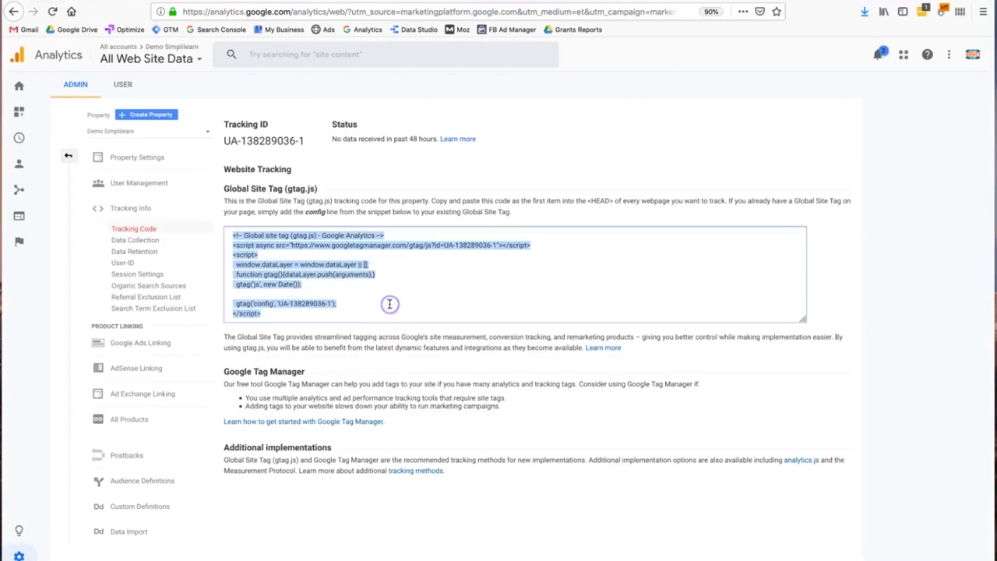
click(390, 304)
click(389, 304)
click(397, 262)
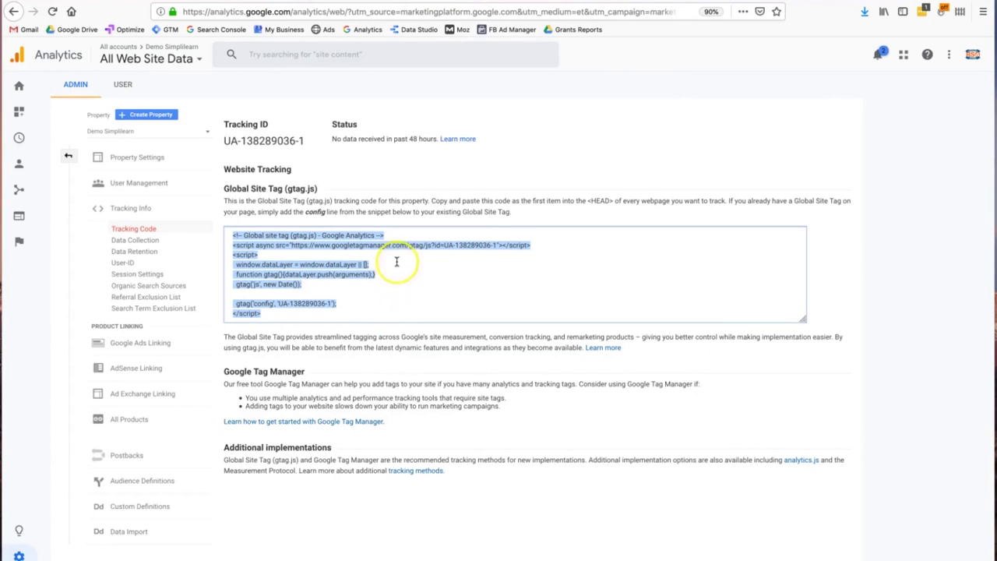
click(402, 221)
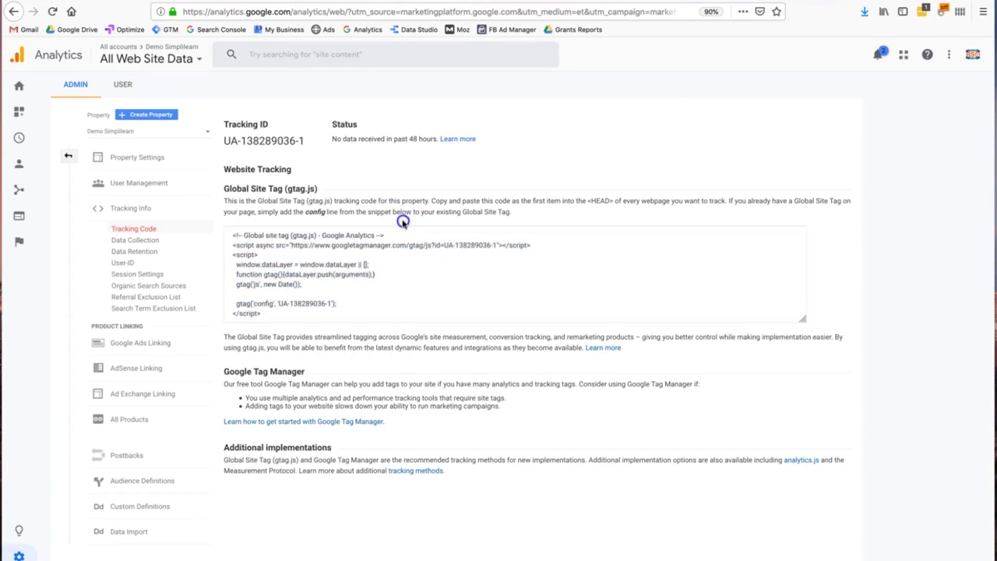
click(352, 276)
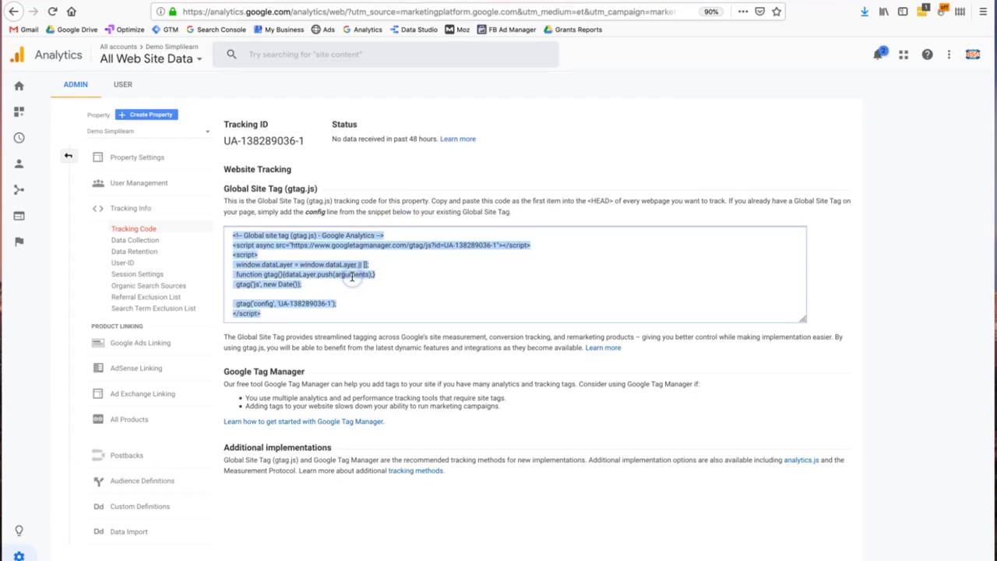
click(463, 2)
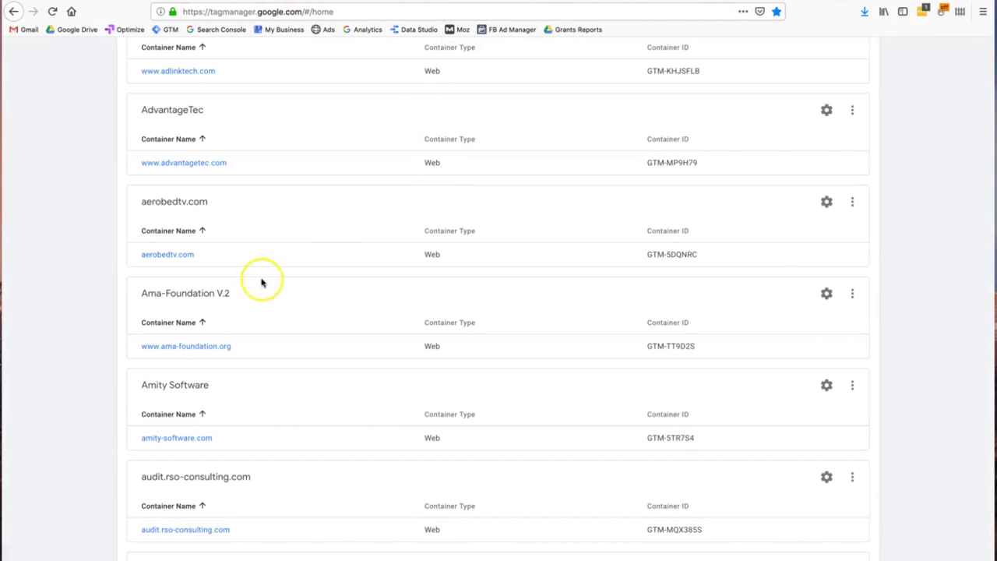
click(197, 346)
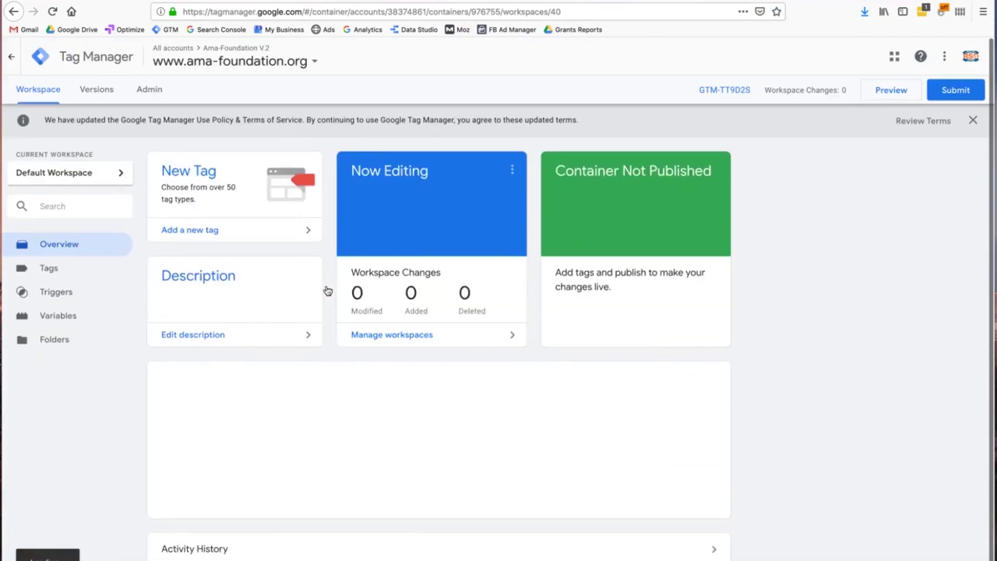
click(49, 263)
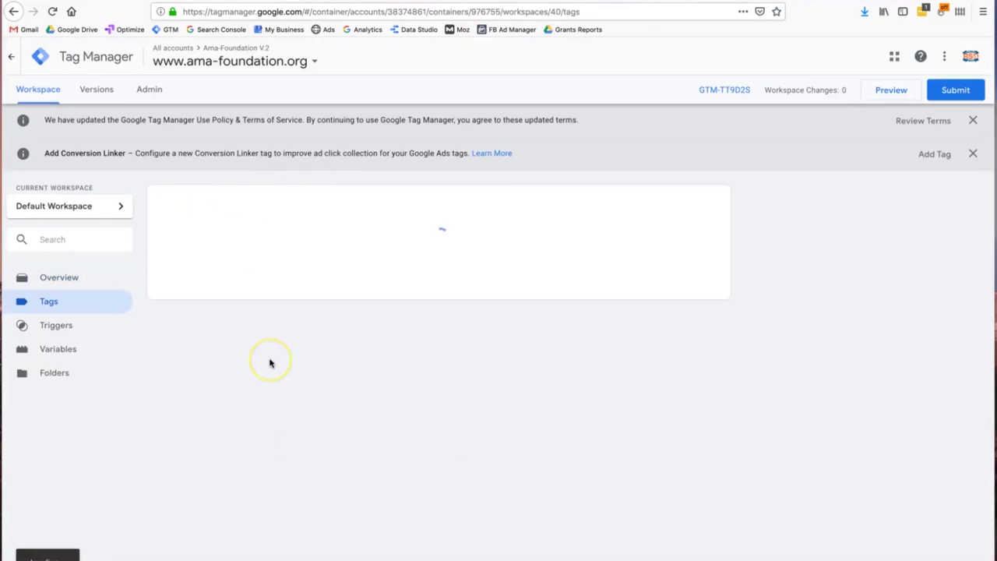
scroll(269, 363, down, 3)
scroll(269, 364, down, 5)
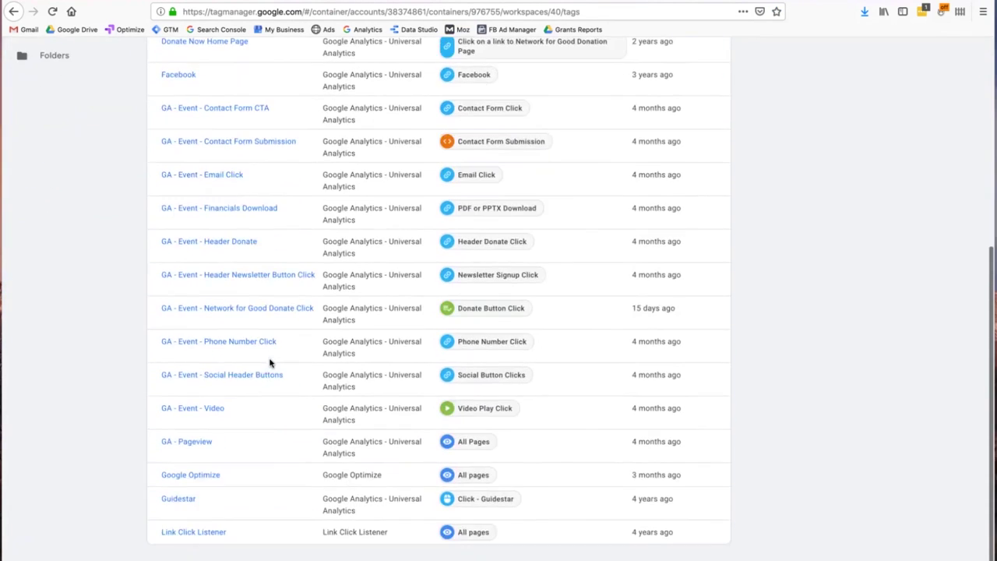
Step: View the configuration and trigger of the GA - Pageview tag, and return to the Analytics tracking code page with the snippet deselected
click(201, 443)
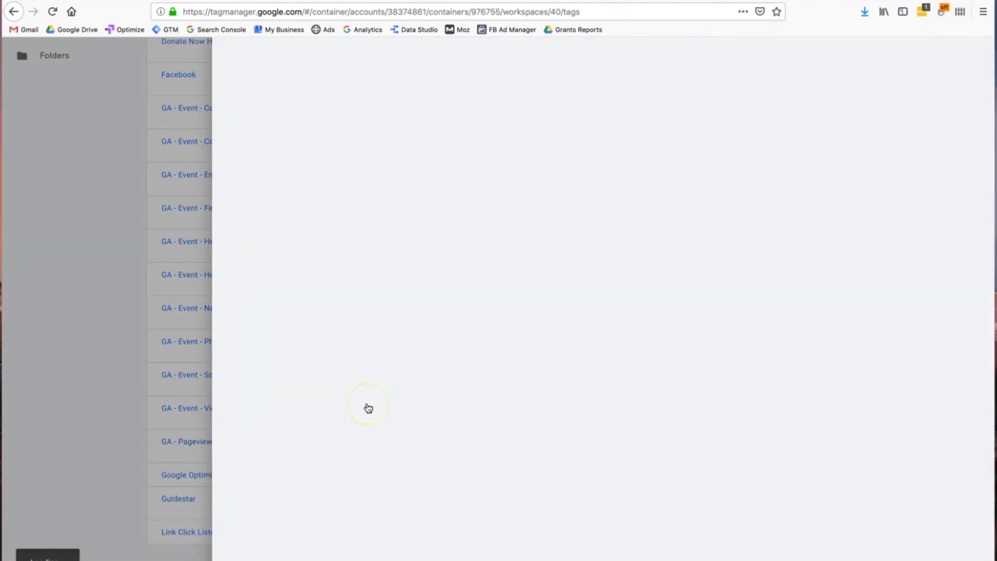
click(486, 169)
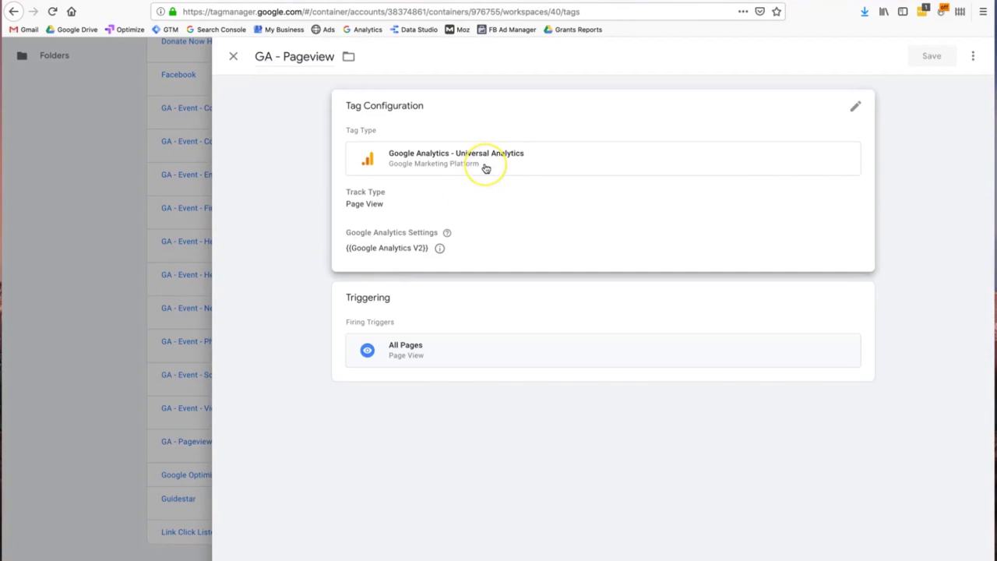
click(427, 173)
click(498, 184)
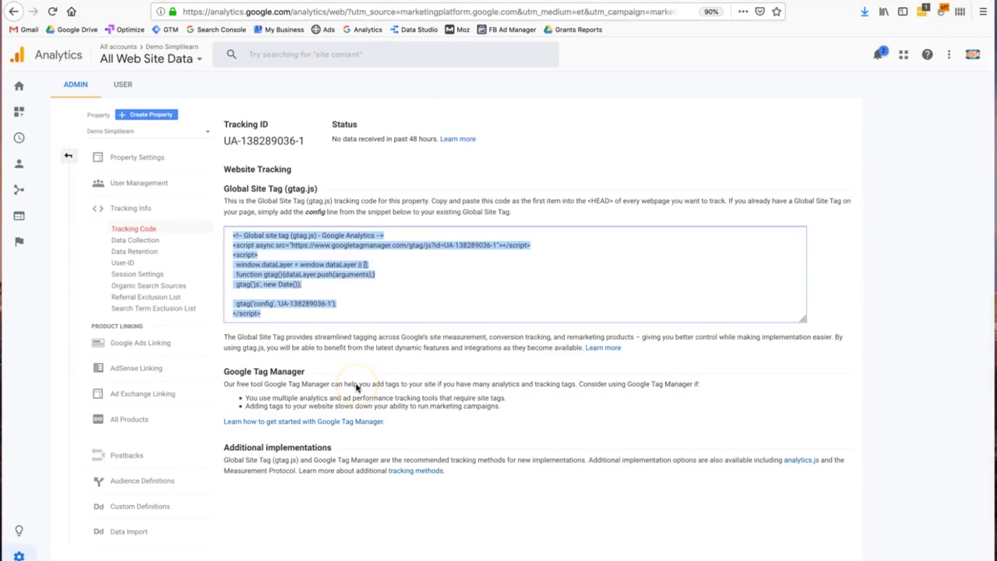
click(331, 380)
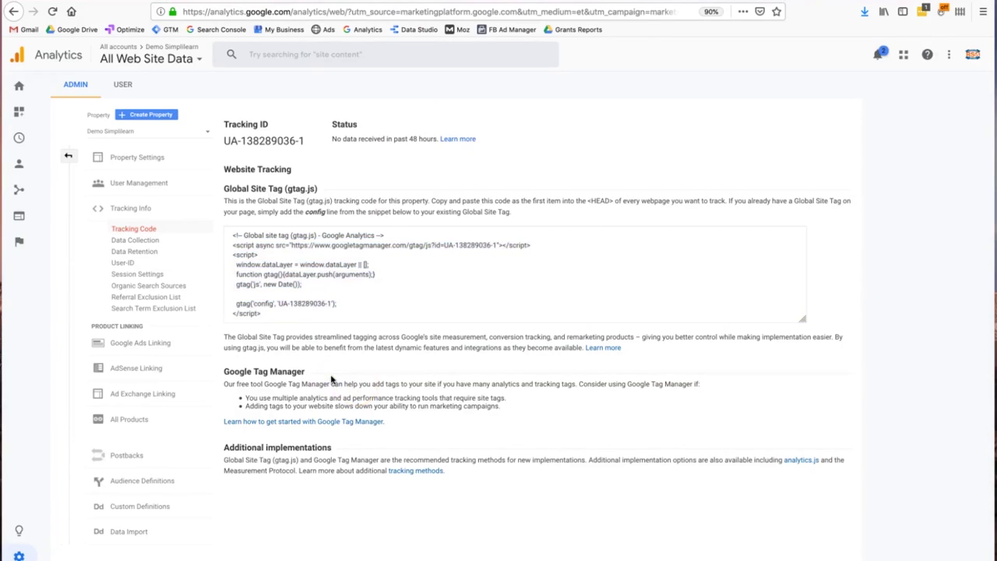
Step: Select the whole Global Site Tag (gtag.js) snippet on the Demo Simplilearn tracking code page
click(311, 256)
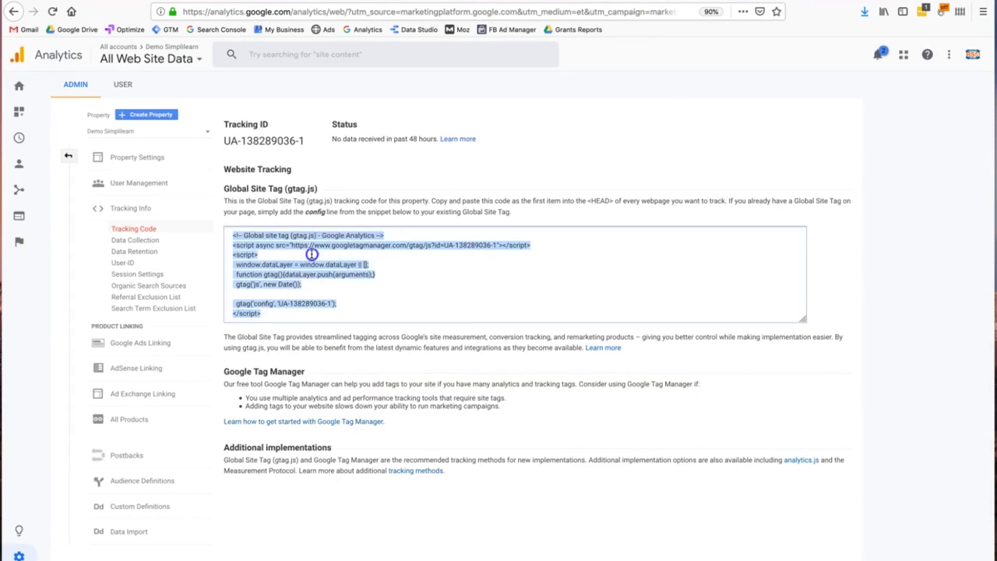
click(278, 142)
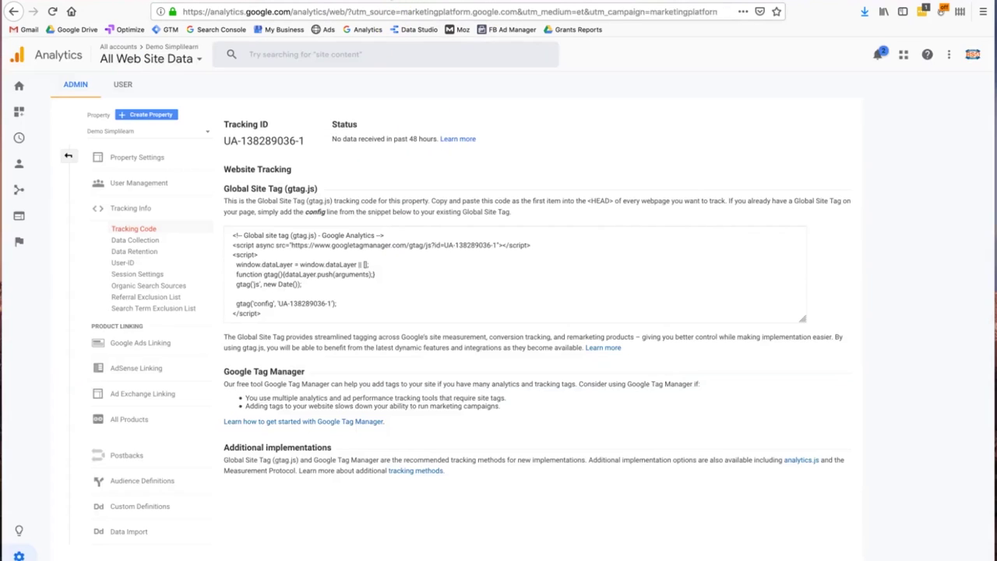
click(406, 290)
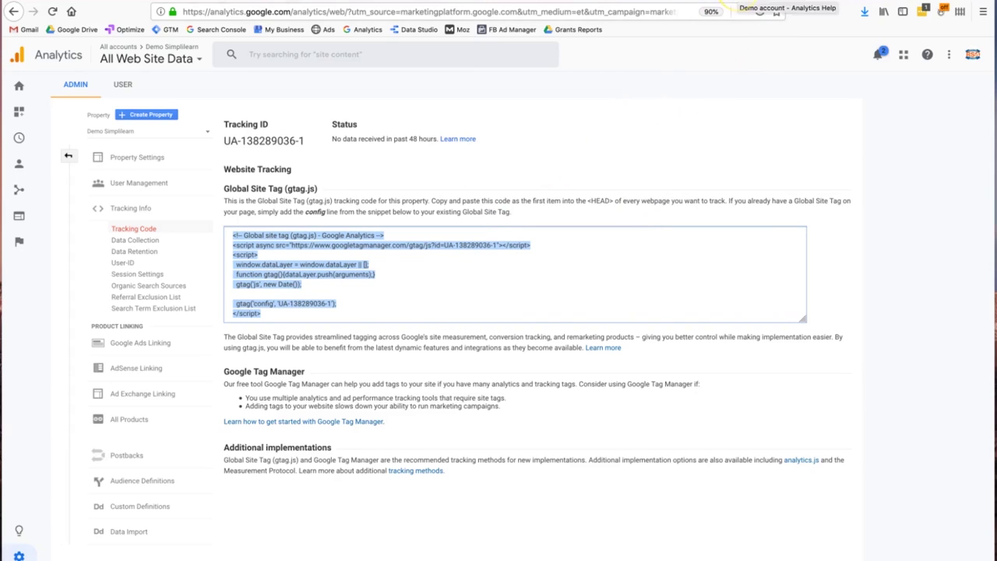
Step: Open the Demo account article in Analytics Help, check the Google search behind it, and return to the article
click(779, 4)
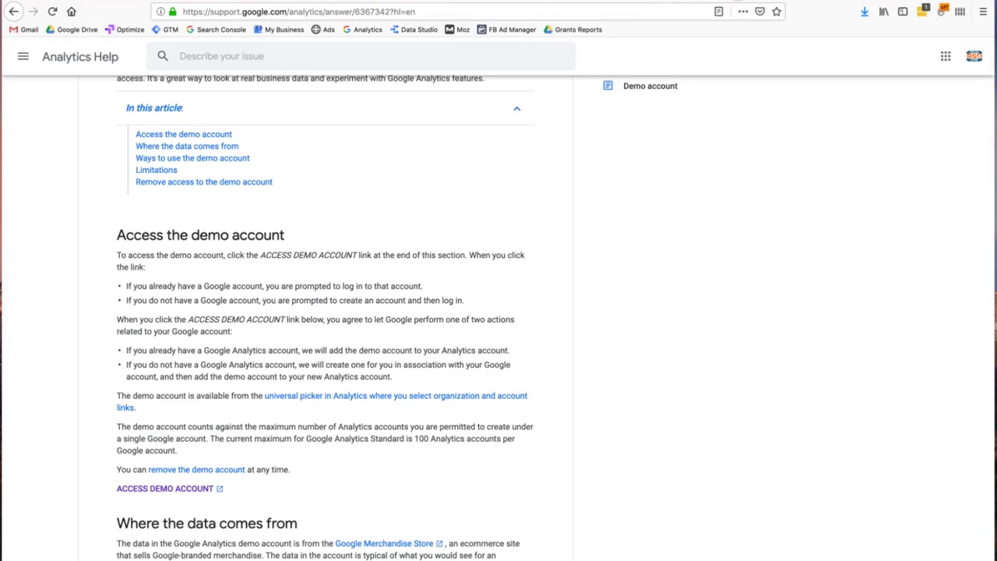
click(14, 12)
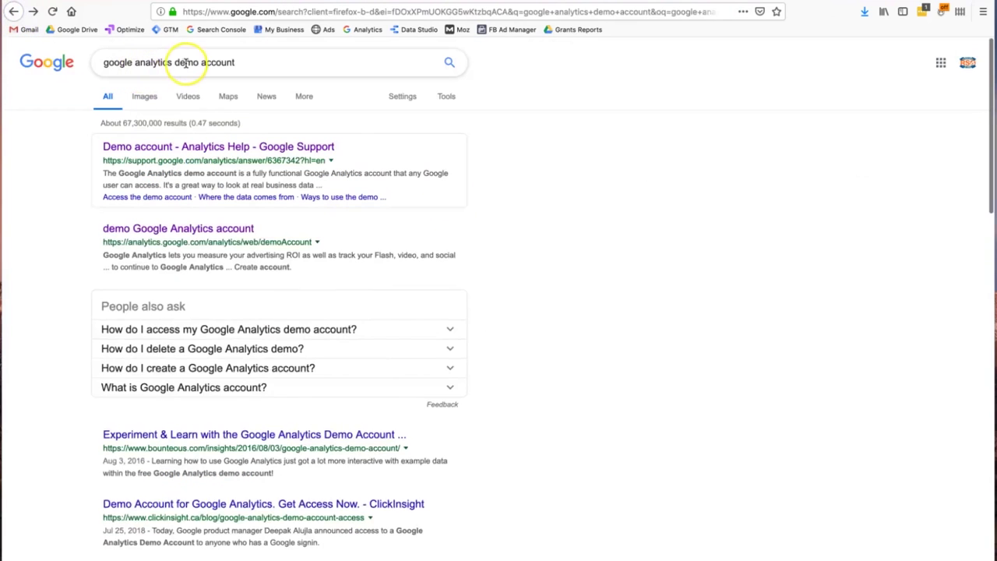
click(34, 11)
scroll(200, 178, up, 3)
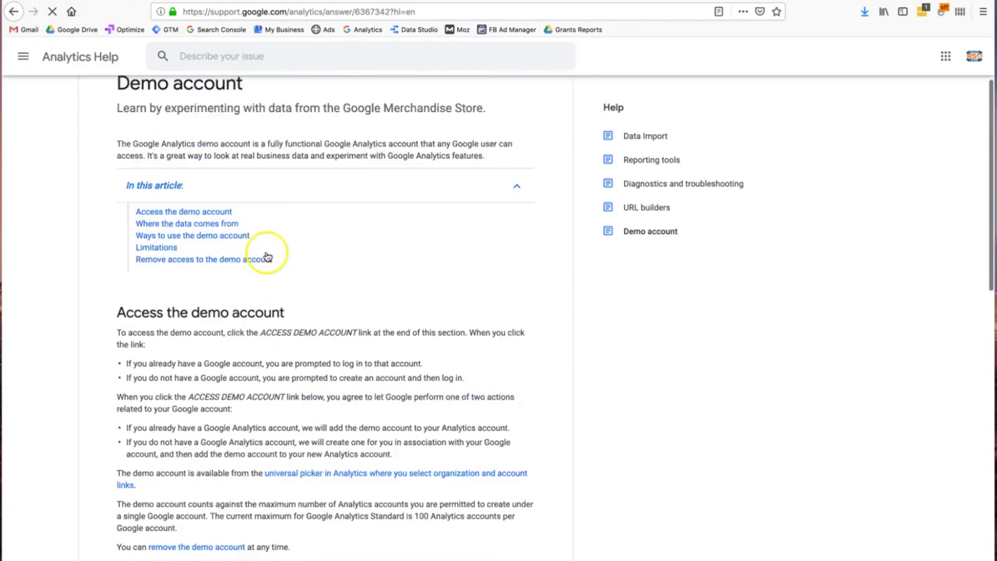
Step: Read the article's section on accessing the demo account and follow its ACCESS DEMO ACCOUNT link
scroll(249, 225, down, 1)
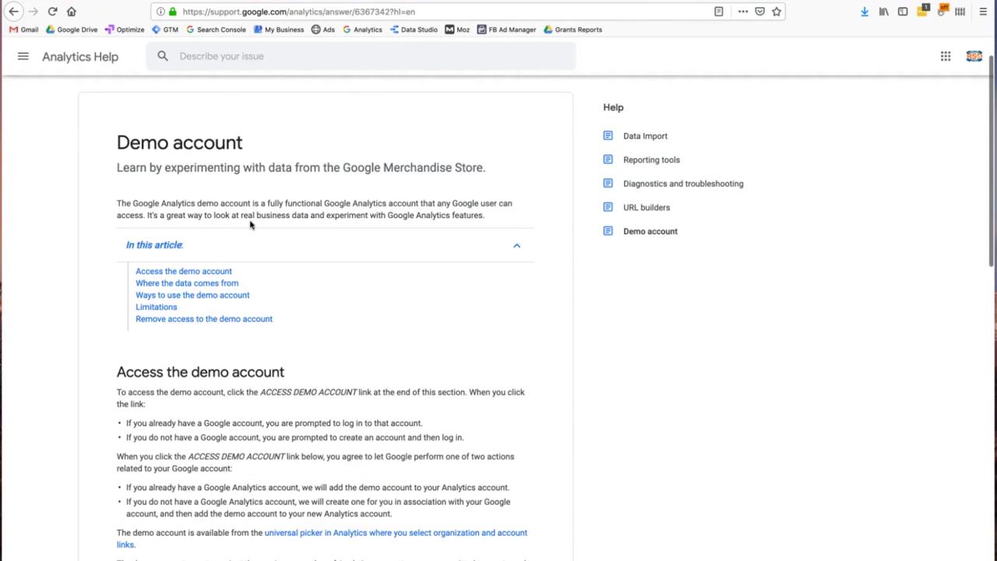
drag(171, 143, 273, 150)
scroll(272, 151, down, 2)
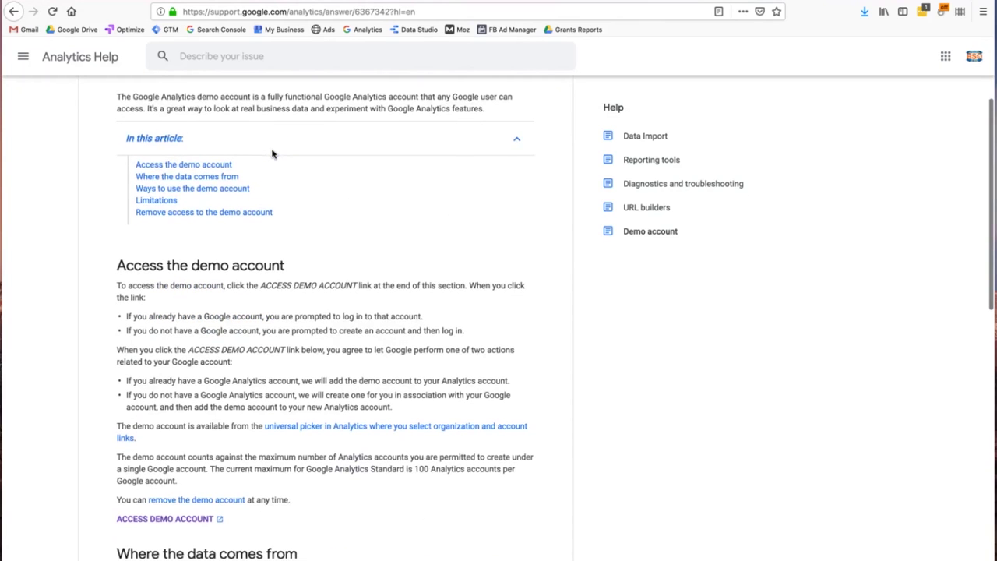
scroll(272, 154, down, 1)
scroll(272, 154, down, 2)
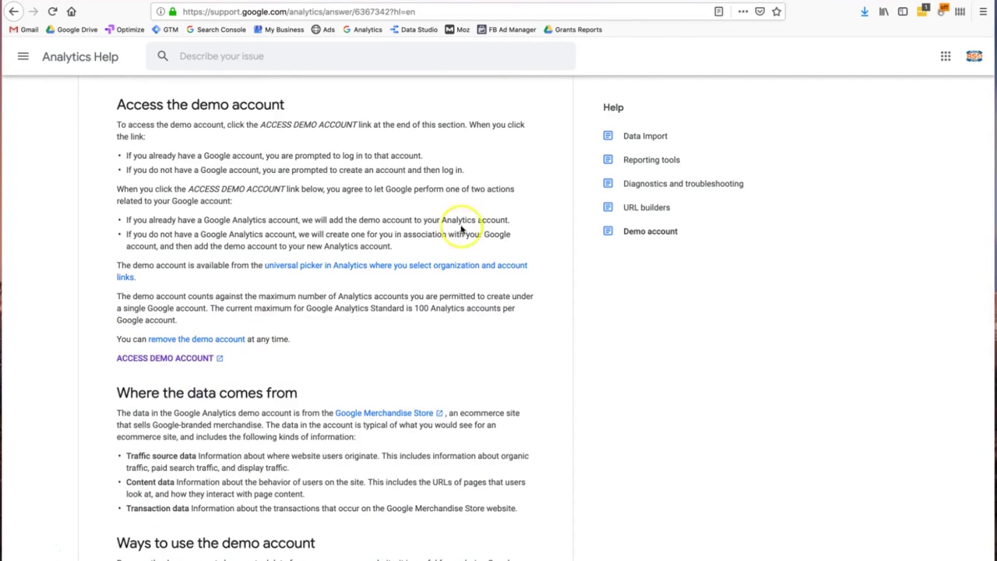
key(super+Left)
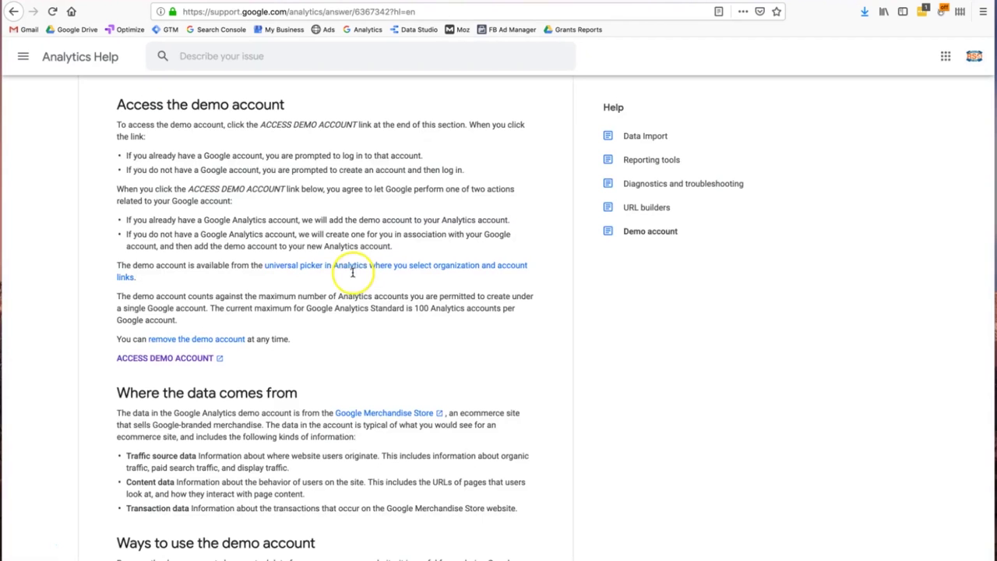
click(192, 359)
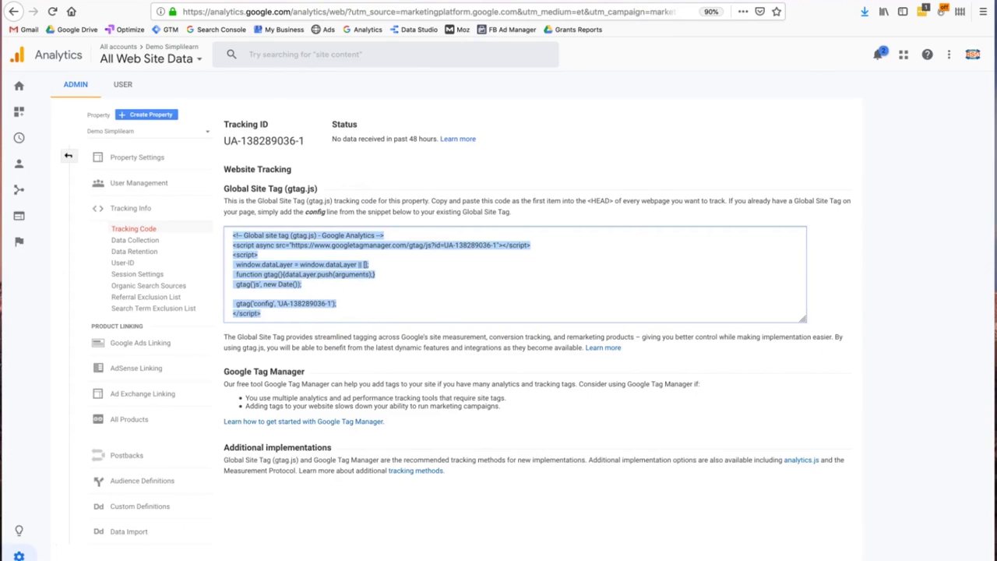
Step: Switch to the demo account and view the Audience Overview of the Google Merchandise Store's 1 Master View
click(628, 5)
click(542, 370)
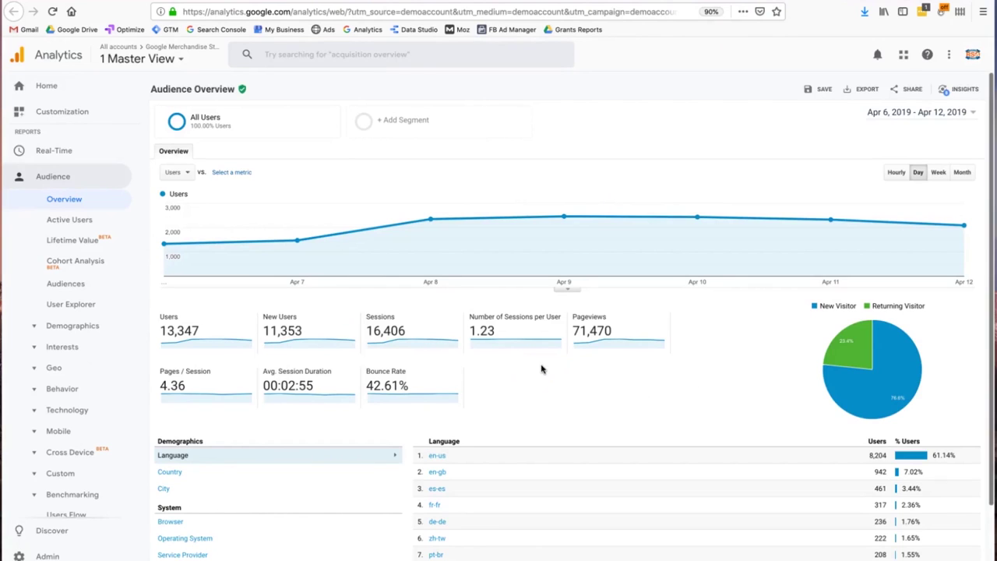
click(535, 227)
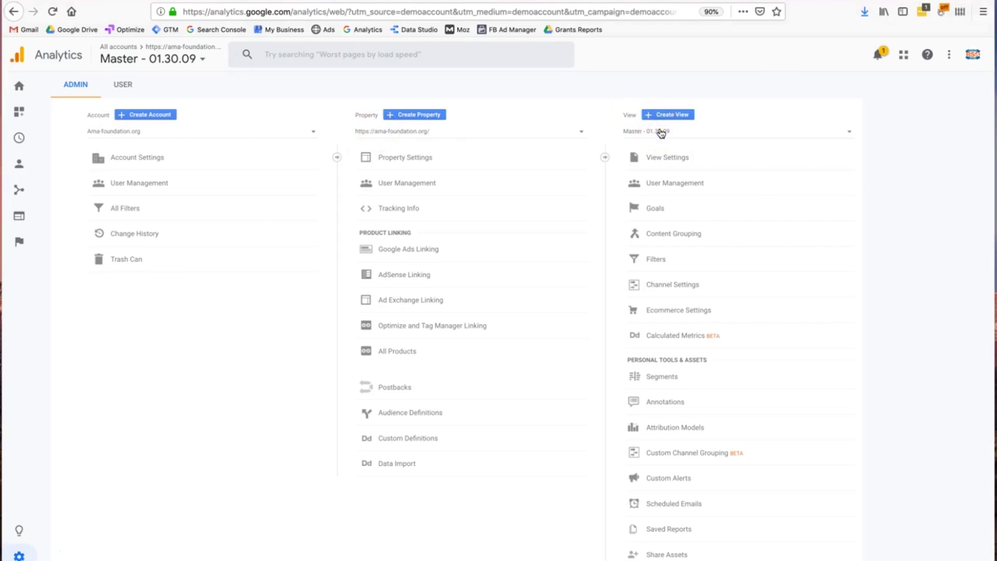
Step: List the available views of the ama-foundation.org property in its Admin settings without switching the view
click(660, 133)
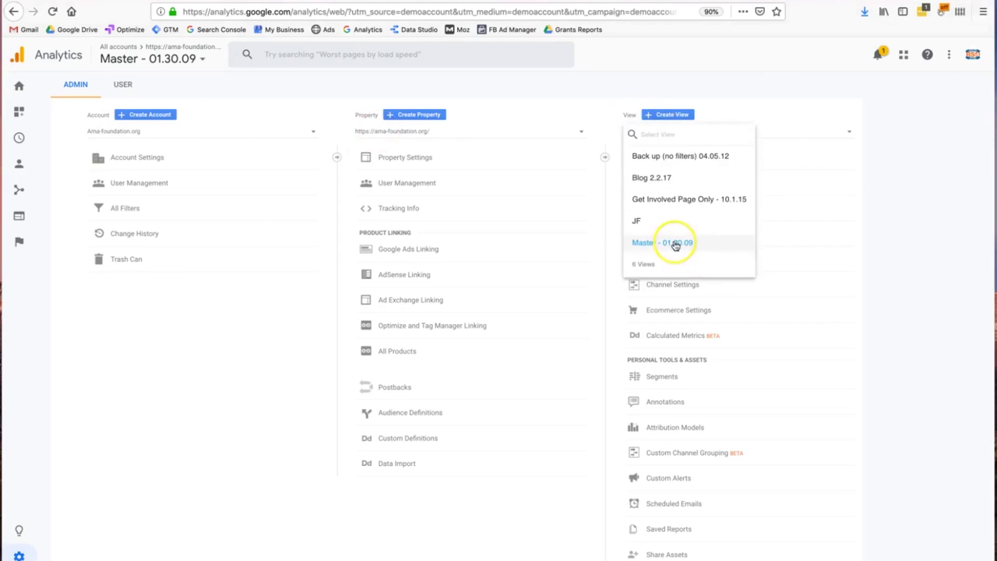
click(583, 190)
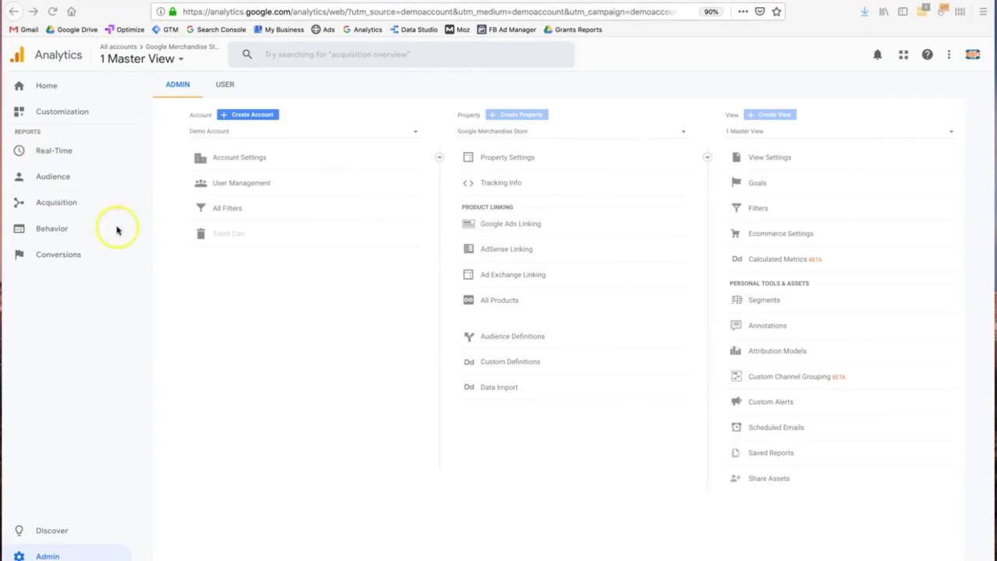
Step: Open the Real-Time Overview of the Google Merchandise Store and review its active pages and top locations
click(76, 152)
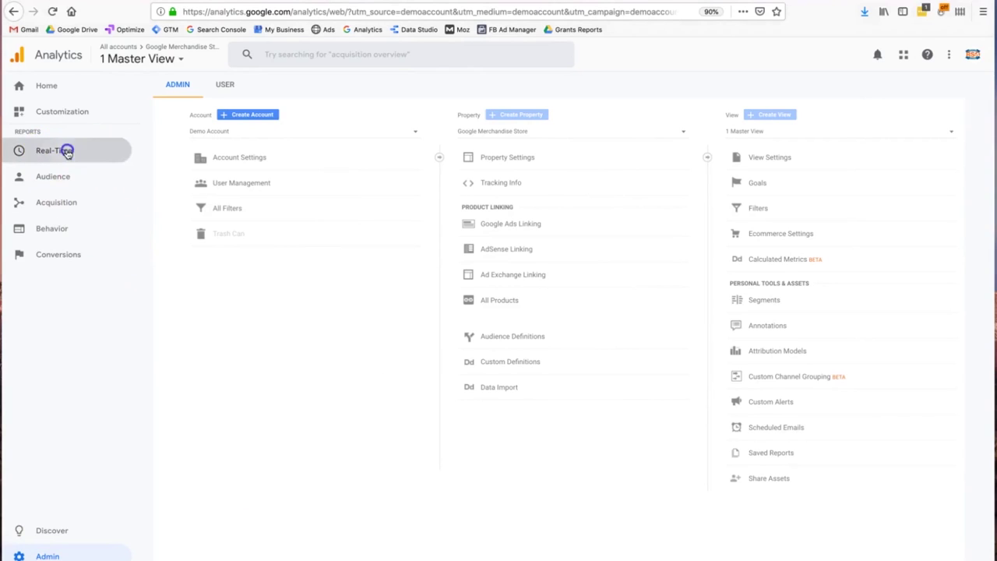
click(66, 176)
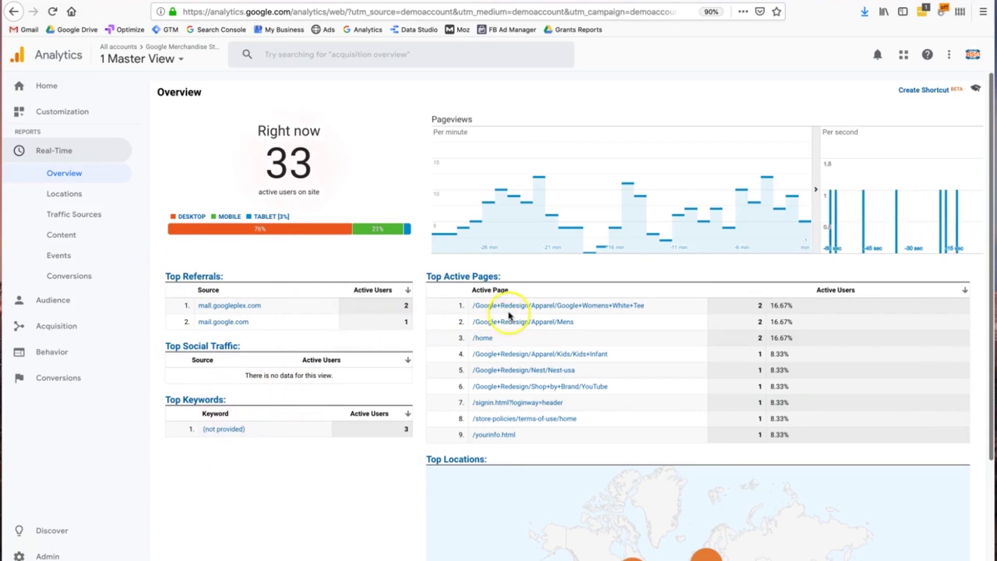
scroll(522, 389, down, 3)
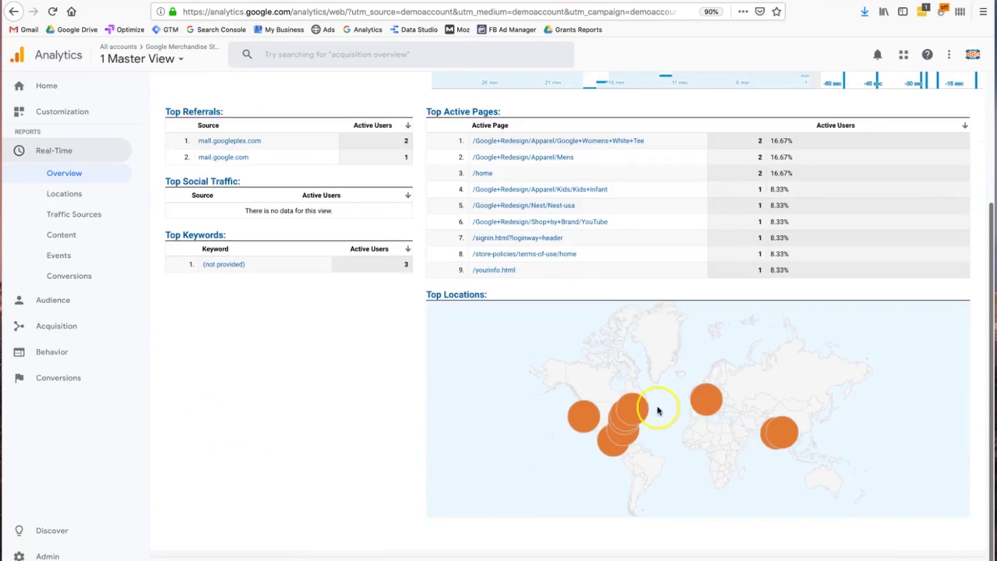
scroll(600, 421, up, 3)
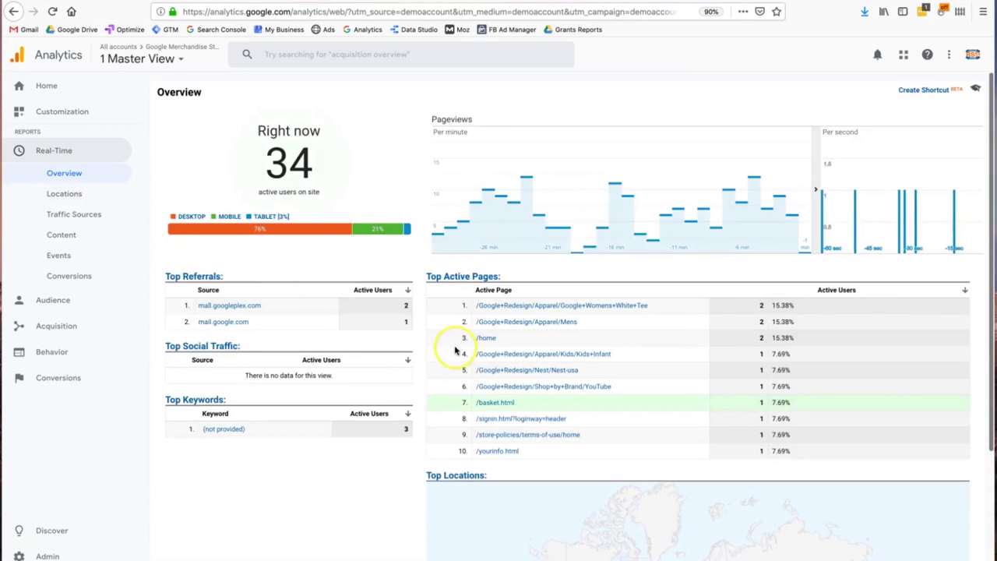
Step: Review the Real-Time reports for Locations, Traffic Sources and Content
click(64, 198)
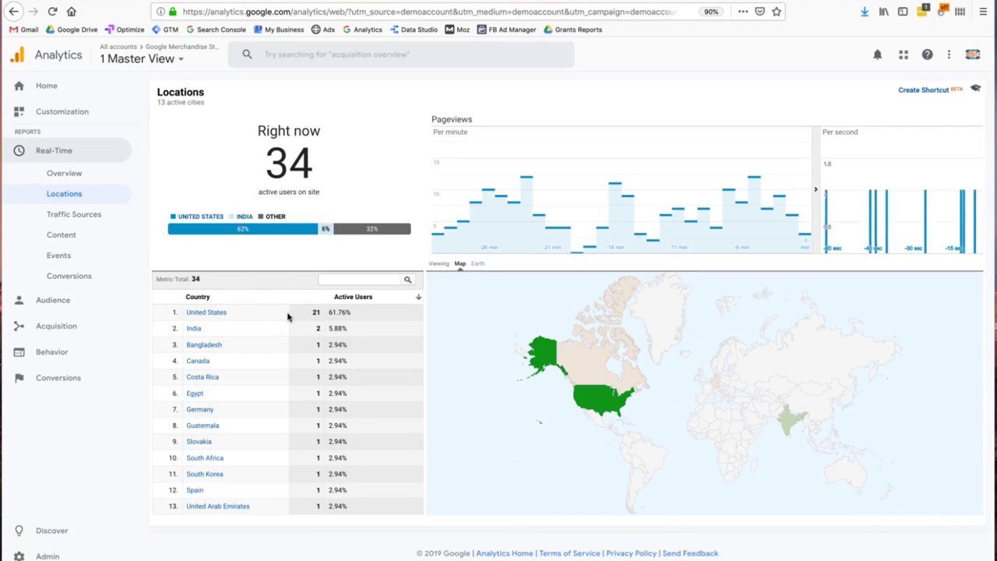
click(111, 219)
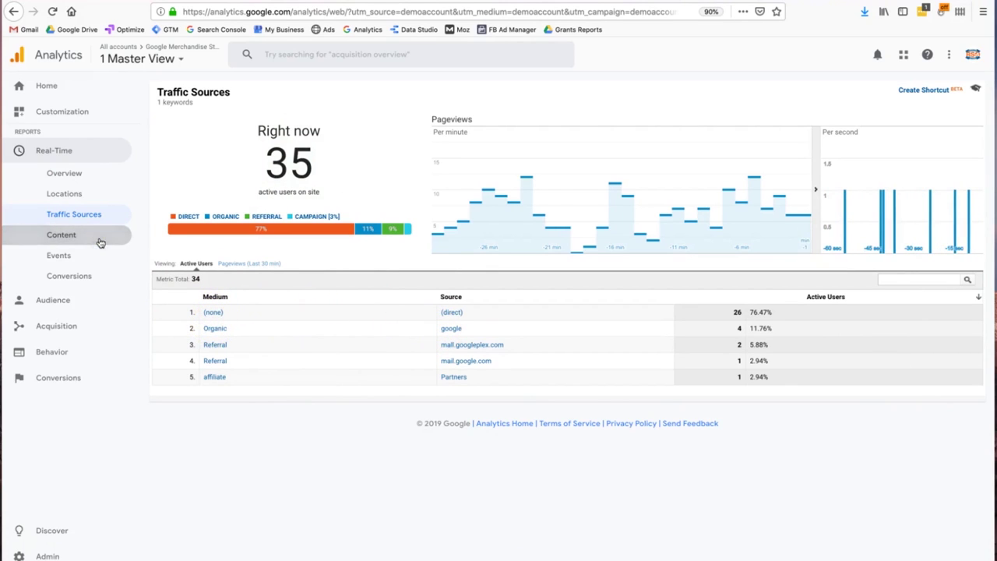
click(62, 234)
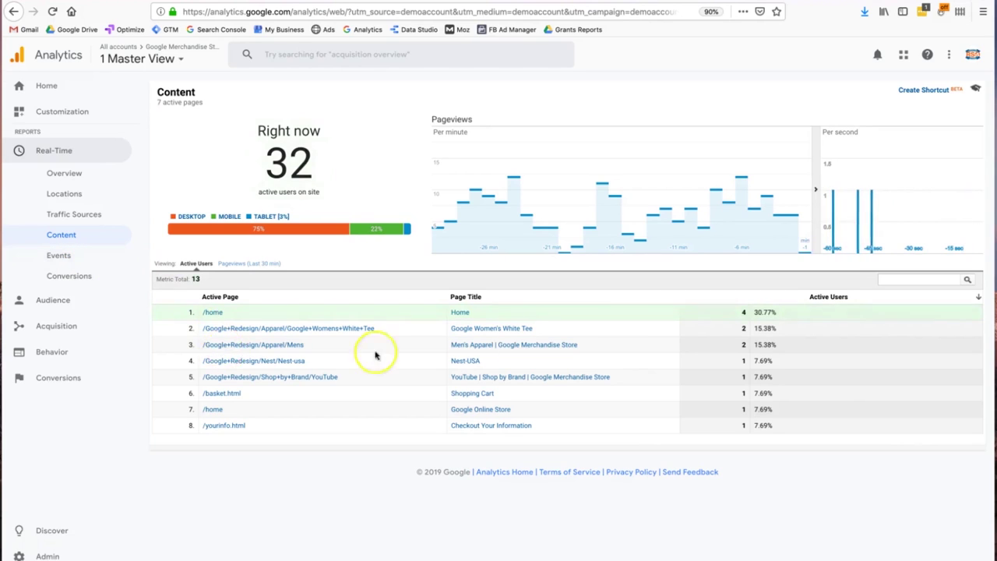
Step: View the Real-Time Events and Conversions reports, showing the events and goal hits of the last 30 minutes
click(56, 251)
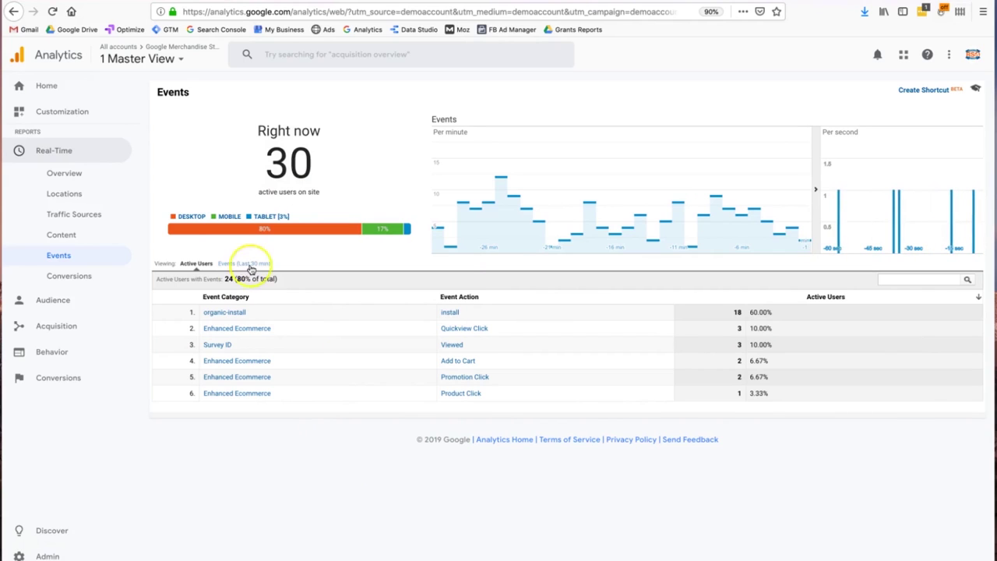
click(250, 266)
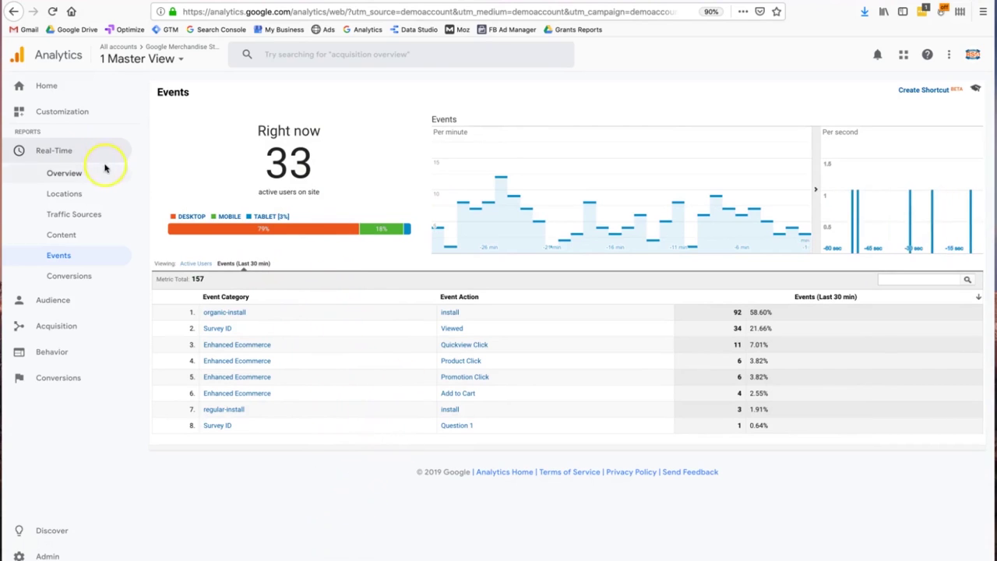
click(85, 280)
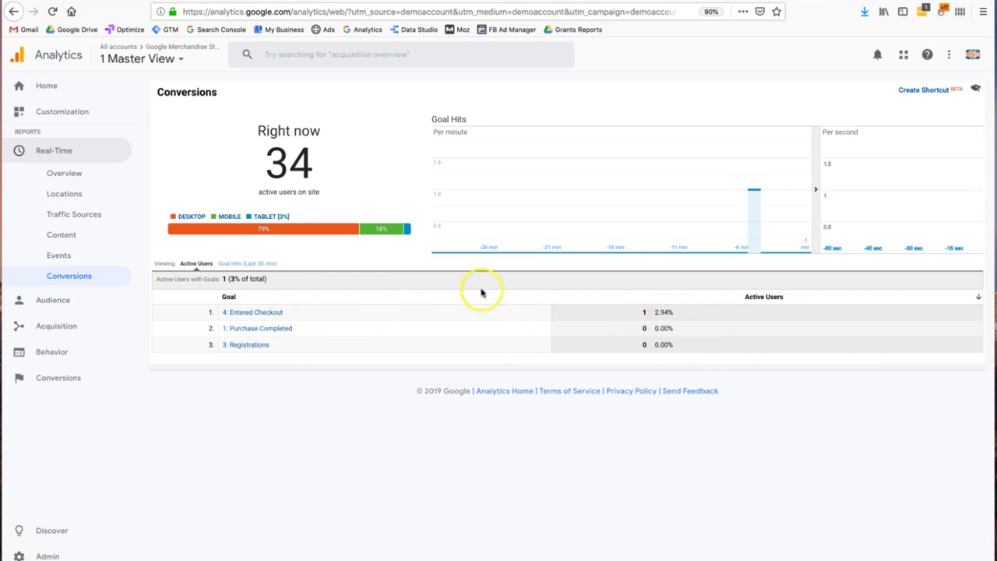
click(253, 263)
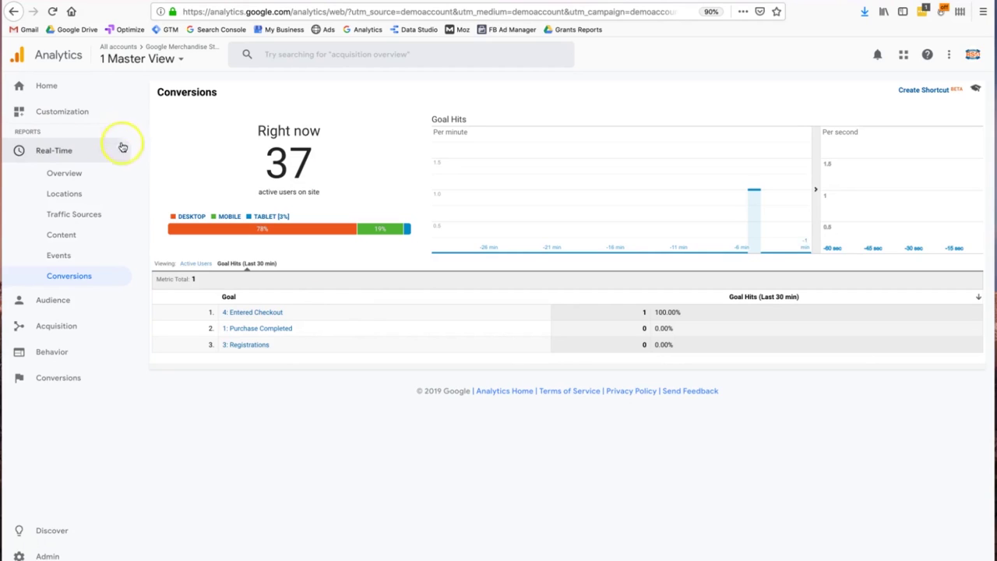
Step: Return to the Real-Time Overview and look through the list of reports available under Audience
click(89, 174)
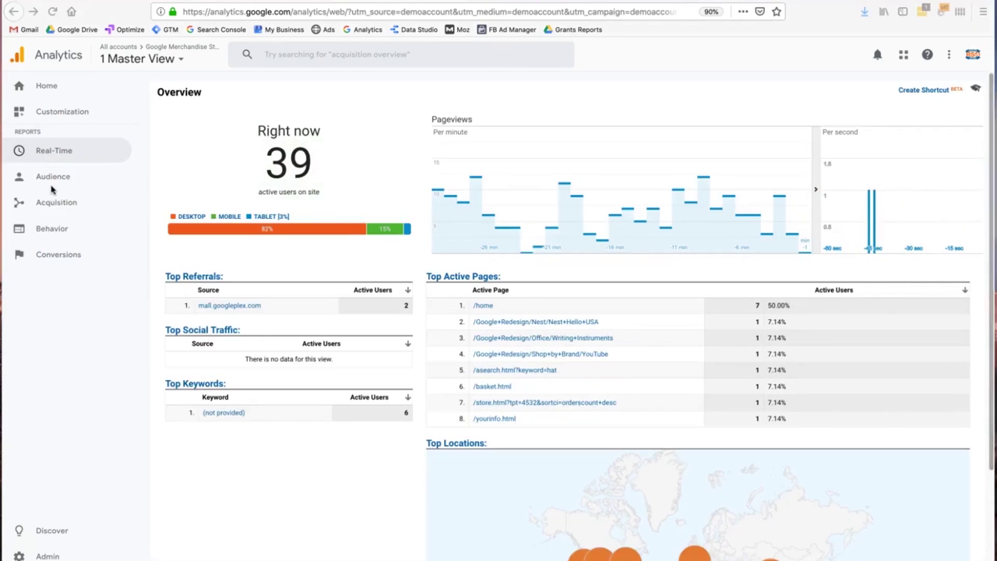
click(52, 176)
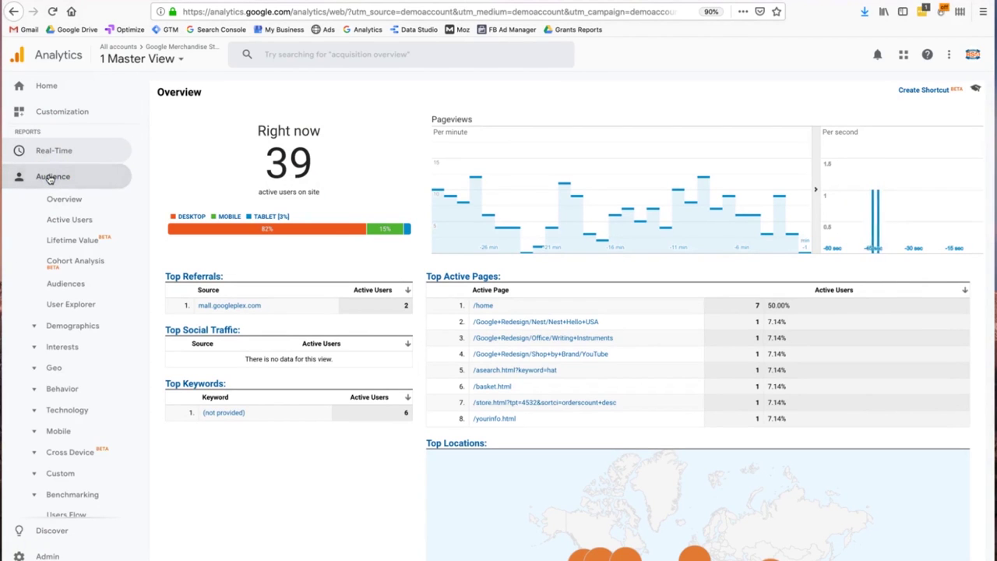
click(86, 304)
scroll(85, 304, down, 3)
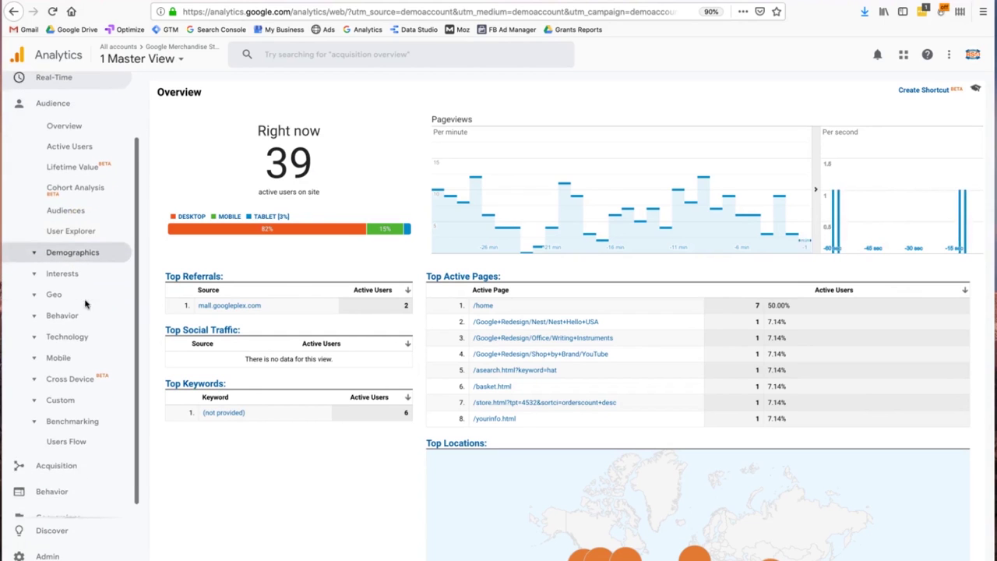
scroll(86, 304, up, 3)
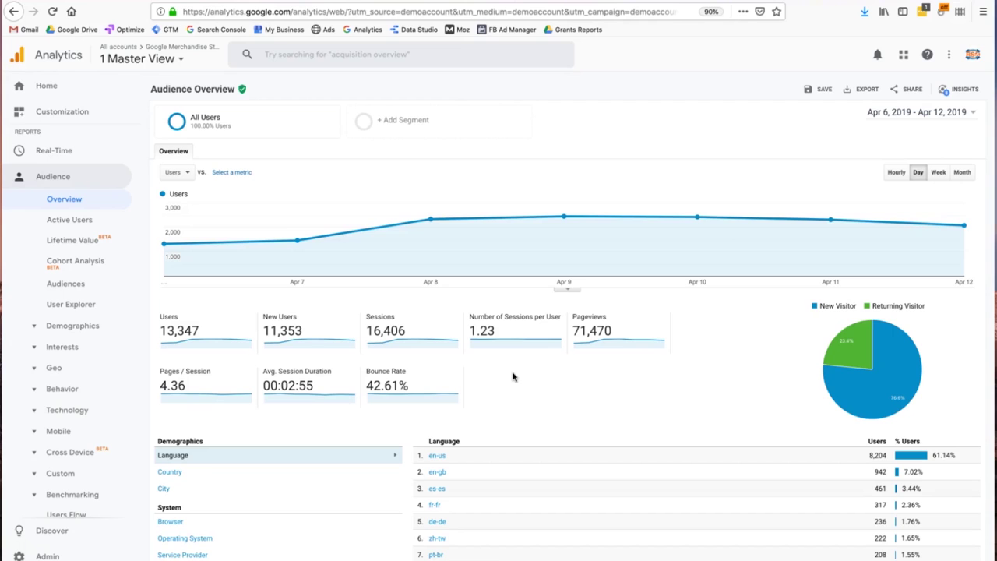
Step: Examine the Audience Overview report's user metrics and its breakdown of users by language
scroll(514, 374, down, 1)
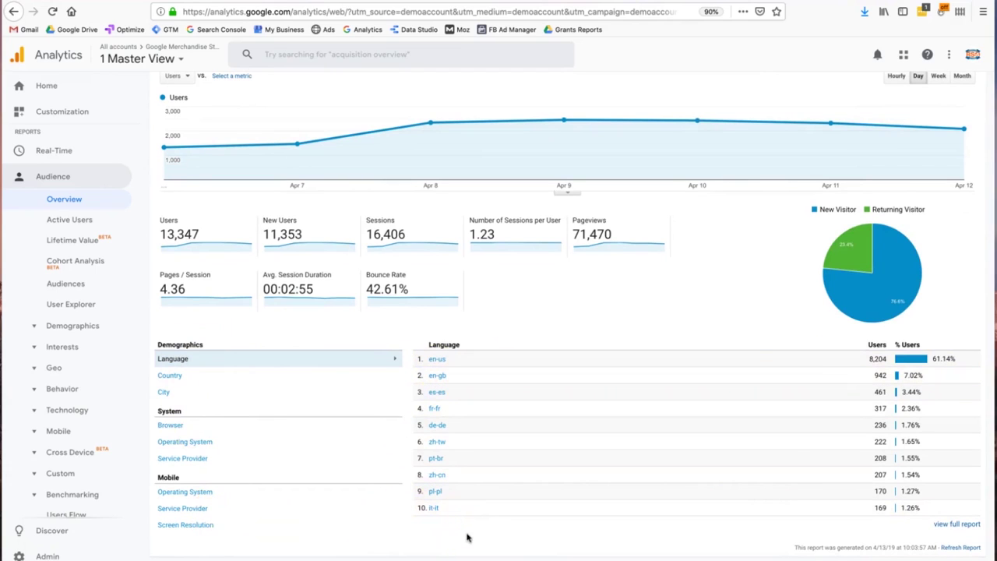
scroll(452, 334, up, 3)
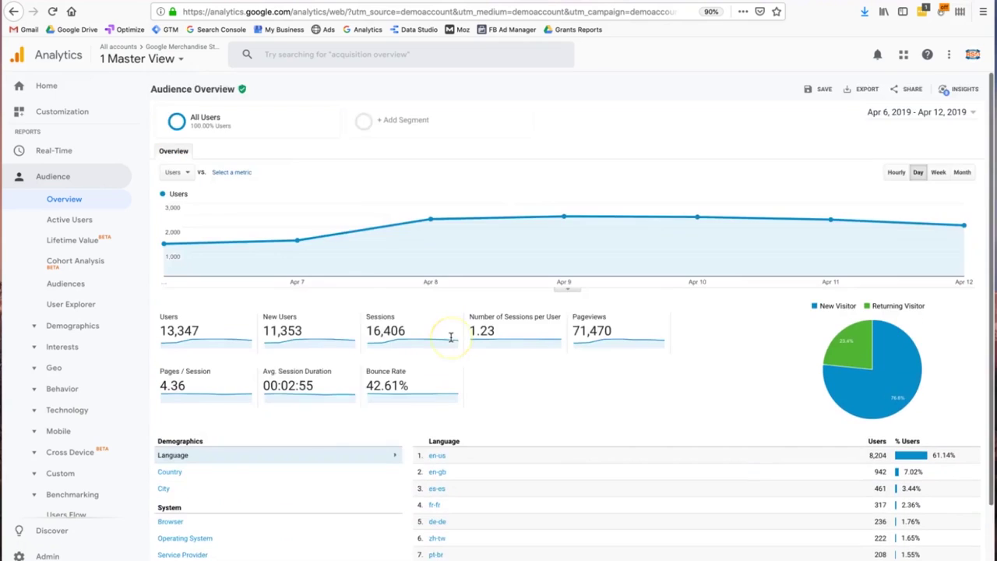
scroll(459, 360, down, 3)
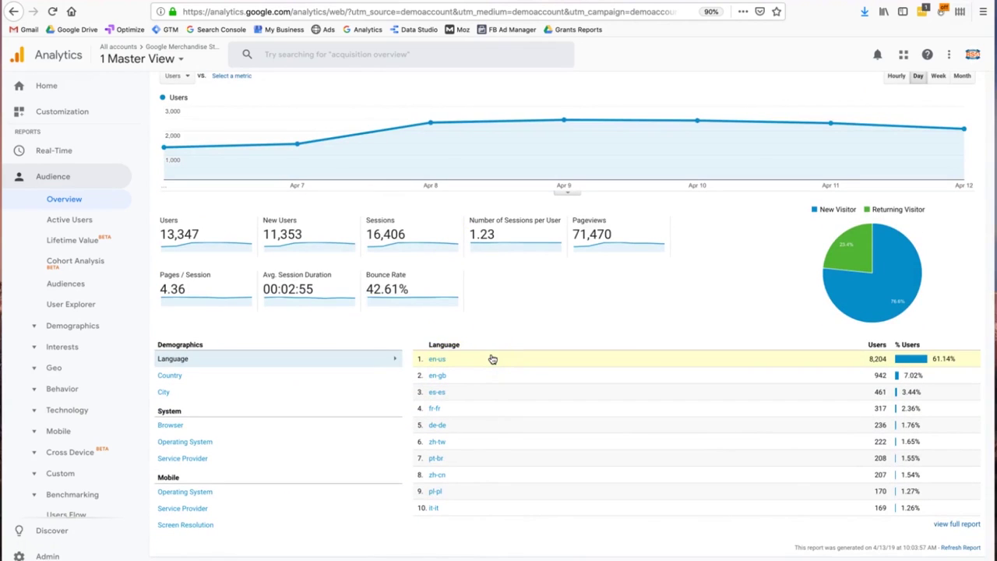
click(451, 358)
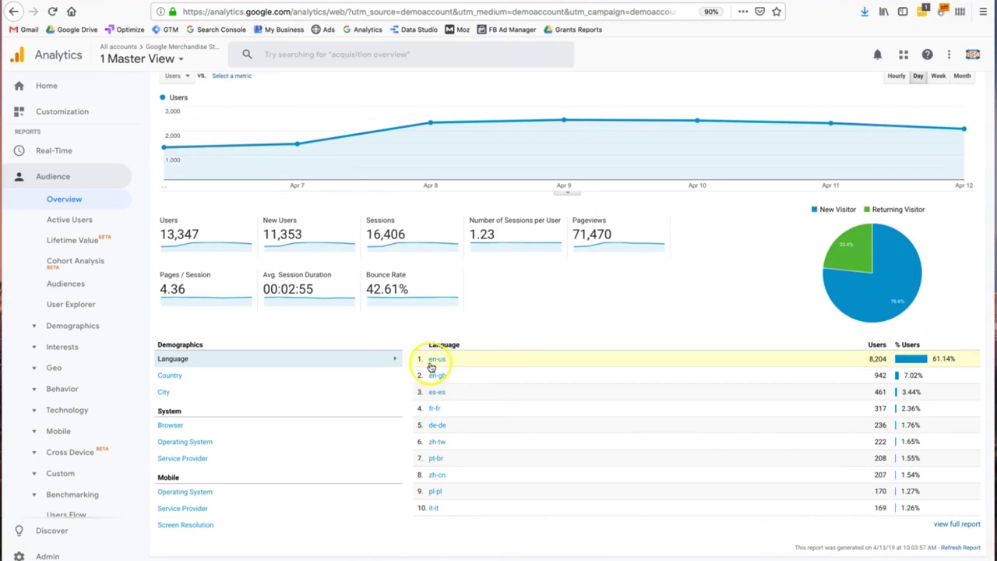
click(943, 342)
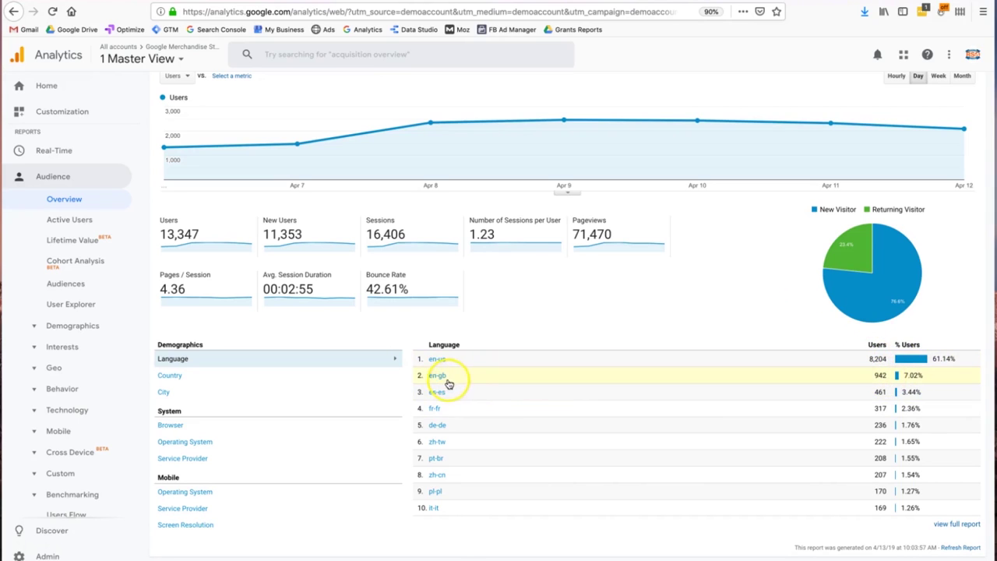
Step: Examine the new versus returning visitor chart in the Audience Overview report
scroll(460, 382, up, 2)
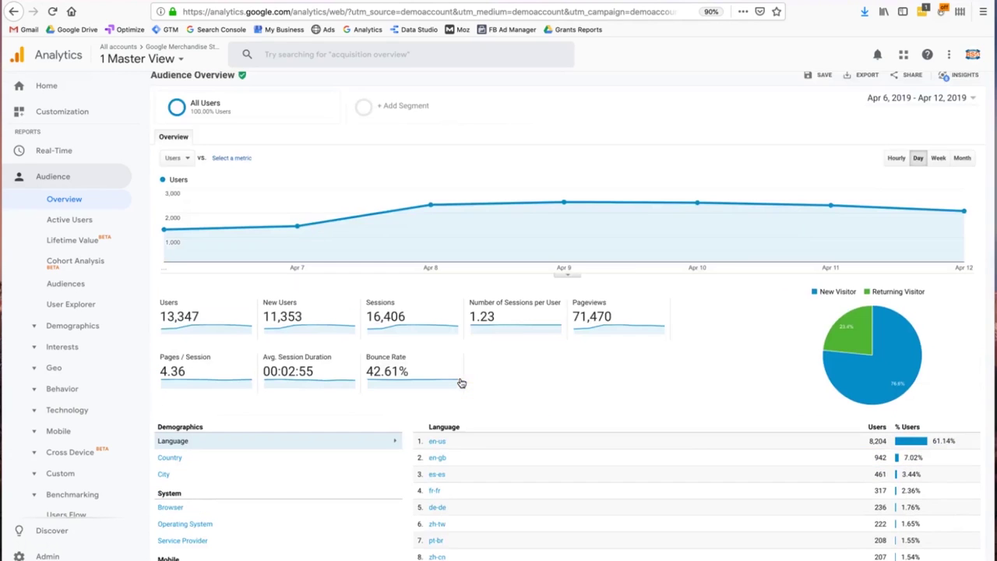
scroll(461, 382, up, 1)
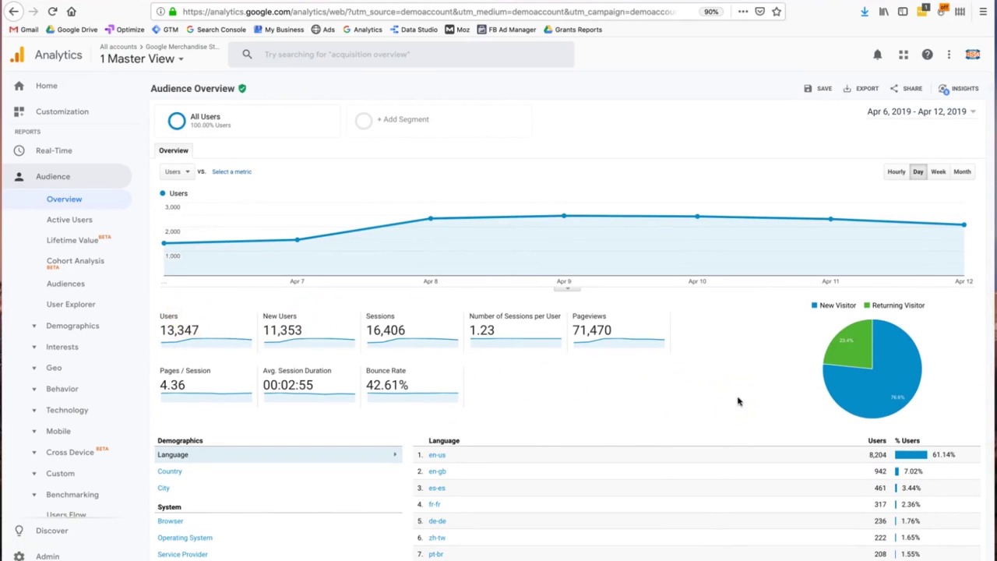
click(848, 355)
mouse_move(838, 382)
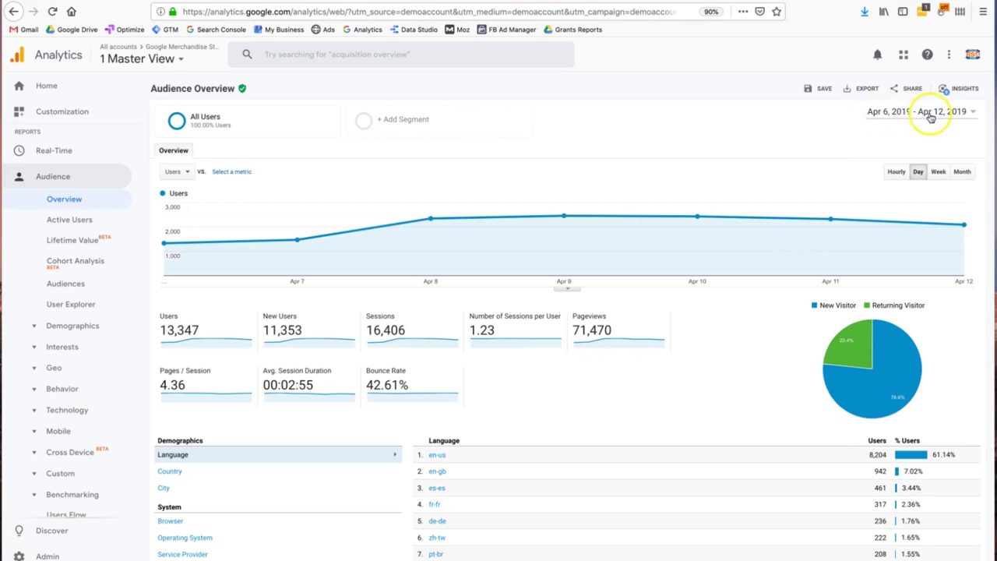
mouse_move(858, 402)
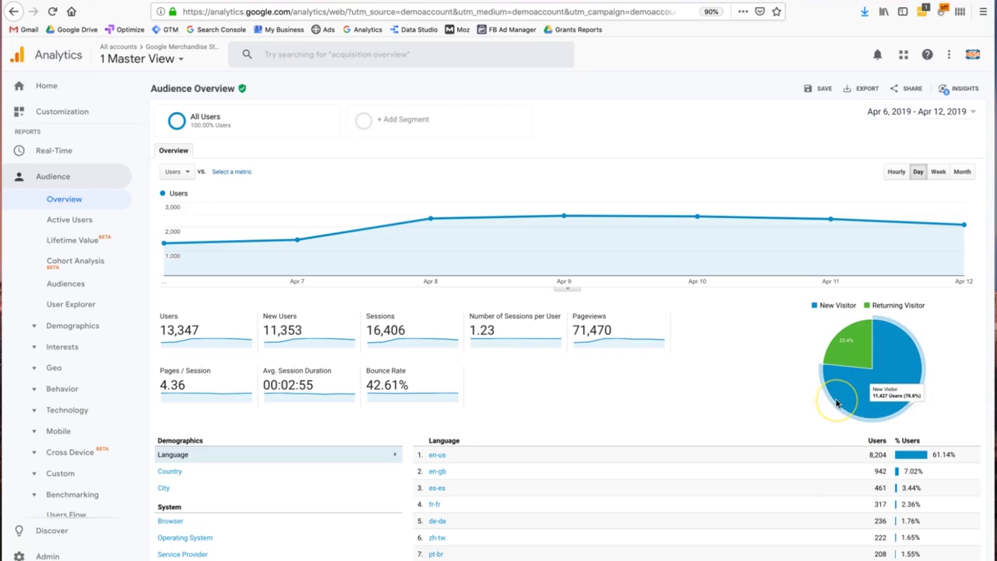
mouse_move(843, 363)
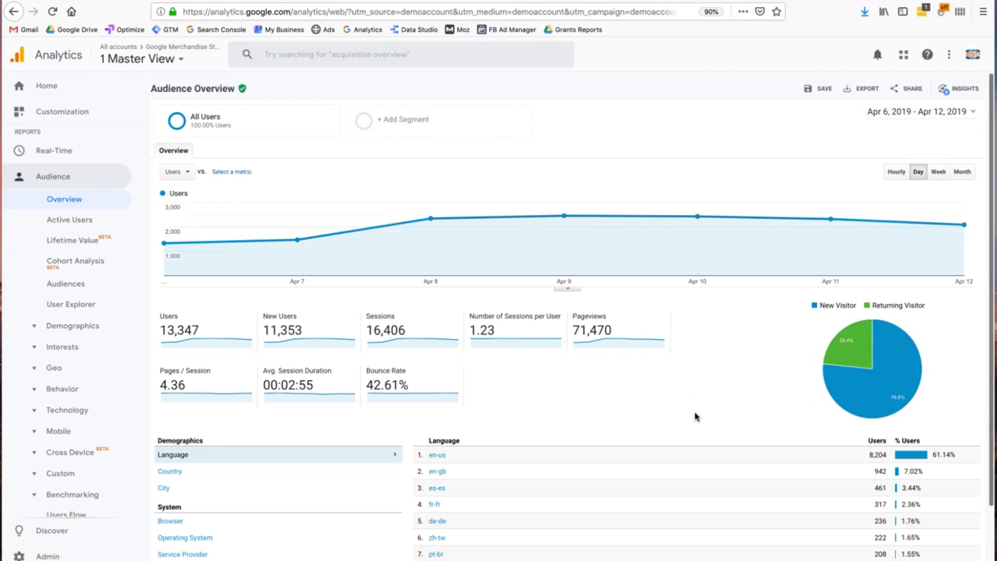
click(584, 487)
click(632, 423)
Step: Open the Demographics Overview report under Audience and inspect the user share of the 25-34 and 35-44 age groups
scroll(632, 423, down, 1)
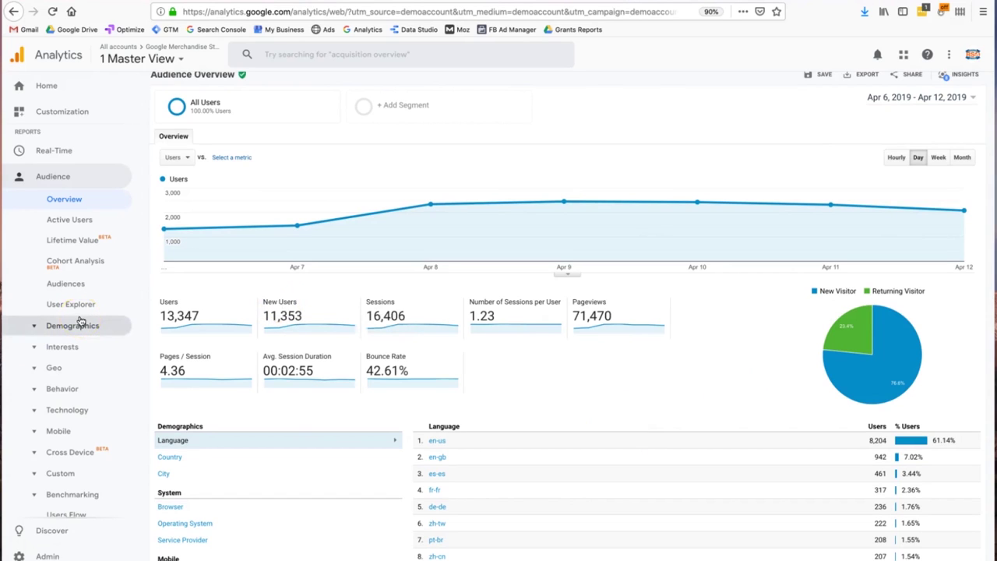
scroll(80, 321, down, 1)
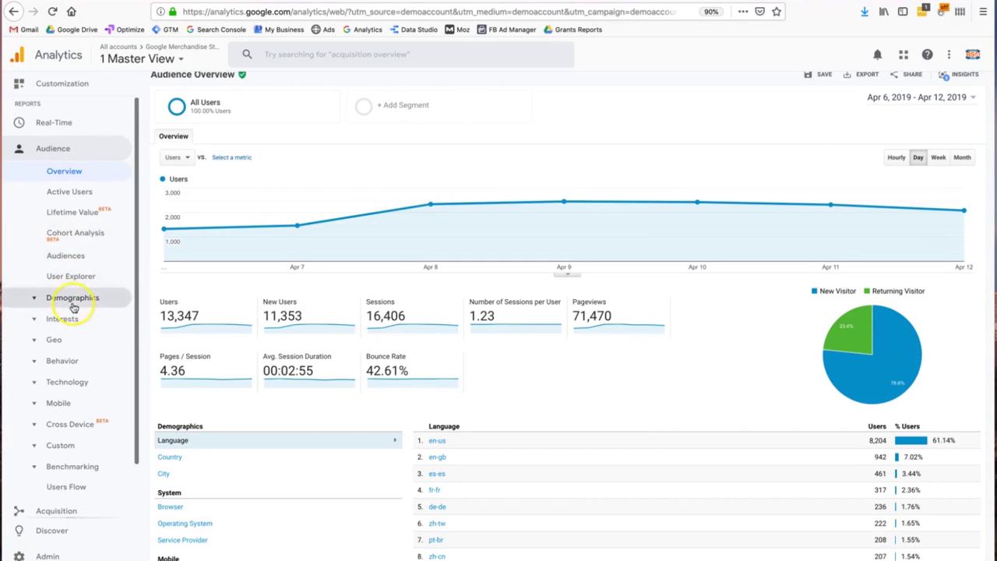
click(71, 304)
click(74, 321)
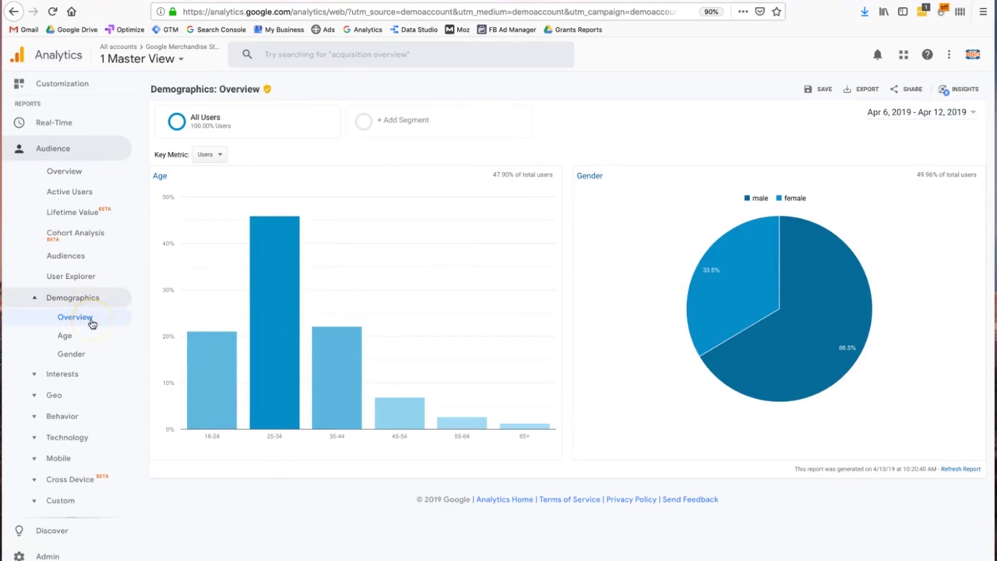
mouse_move(272, 383)
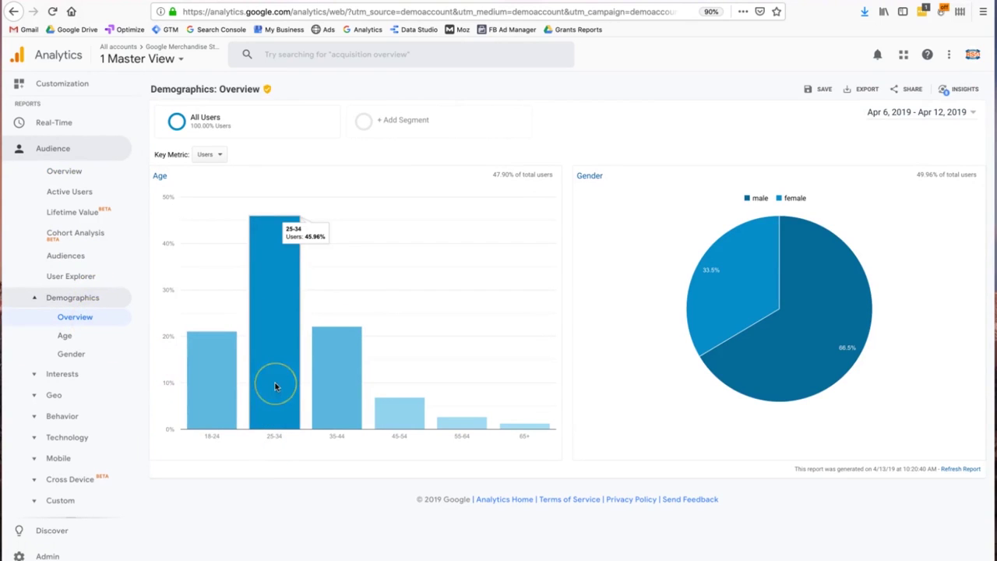
mouse_move(329, 394)
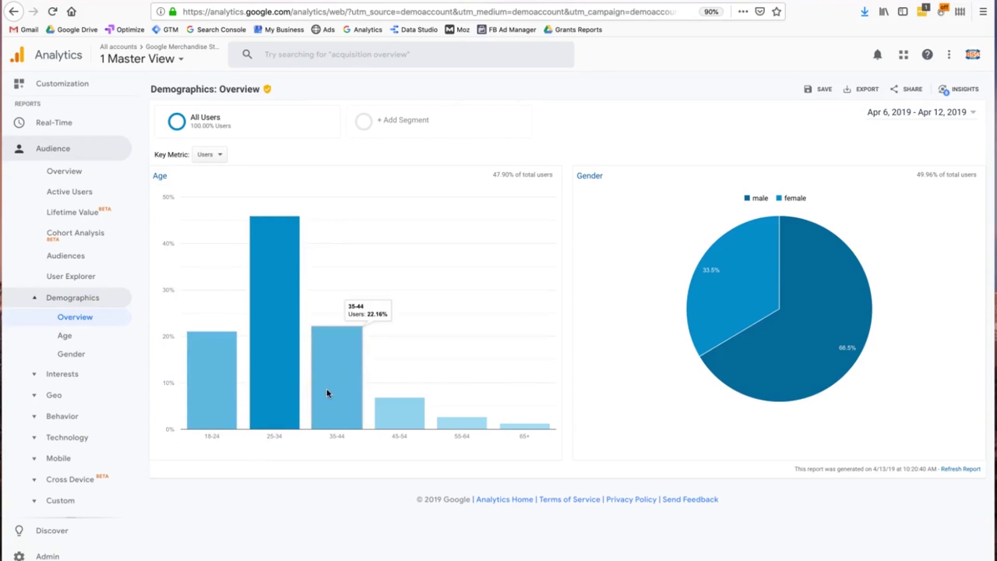
mouse_move(271, 403)
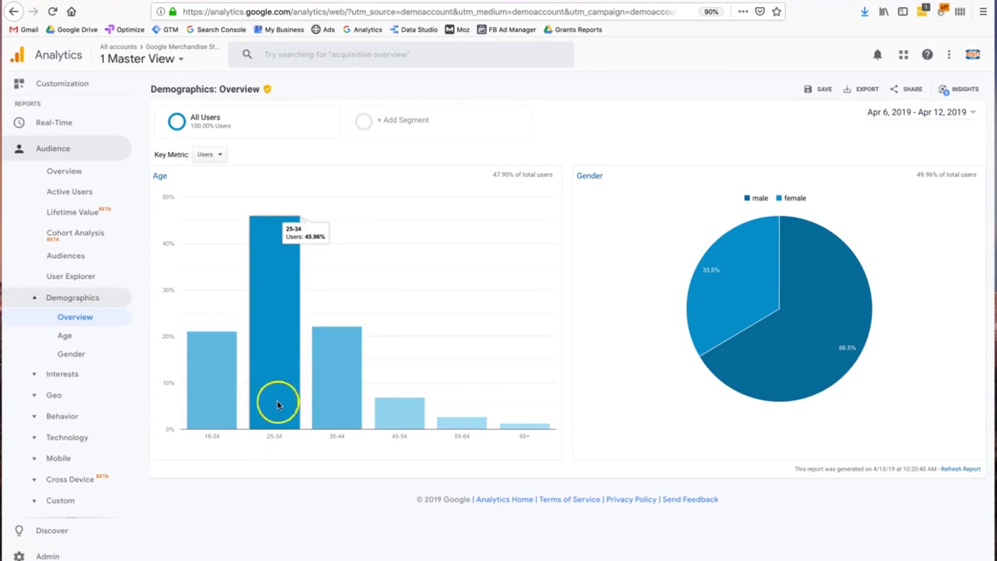
Step: Set the report's date range to Last 30 days without a comparison period and apply it
click(925, 112)
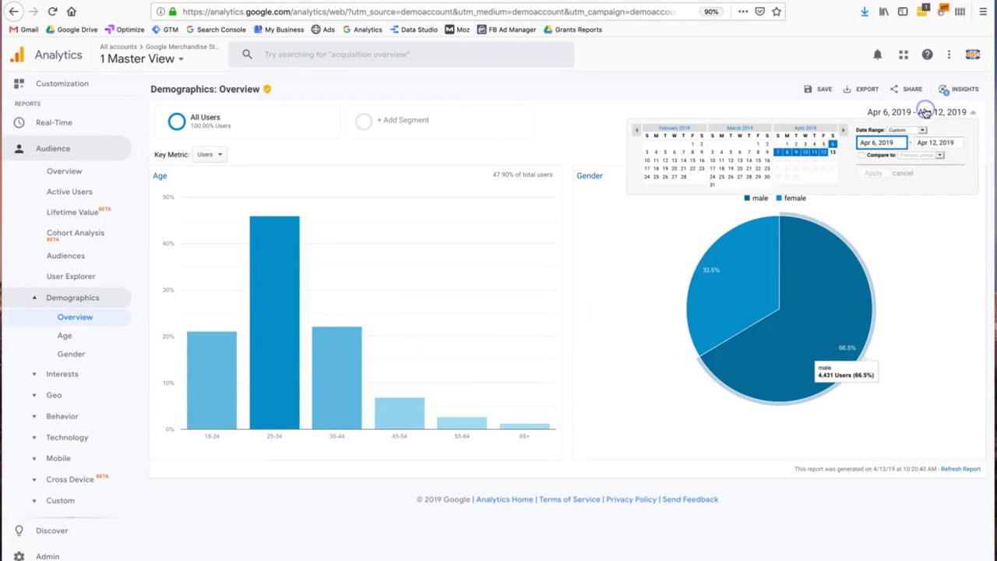
click(923, 130)
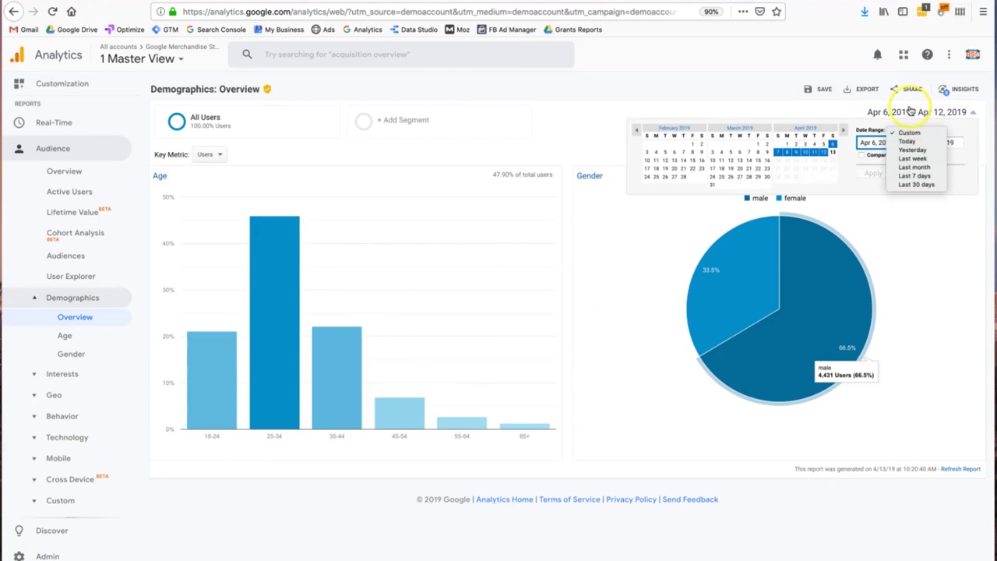
click(914, 185)
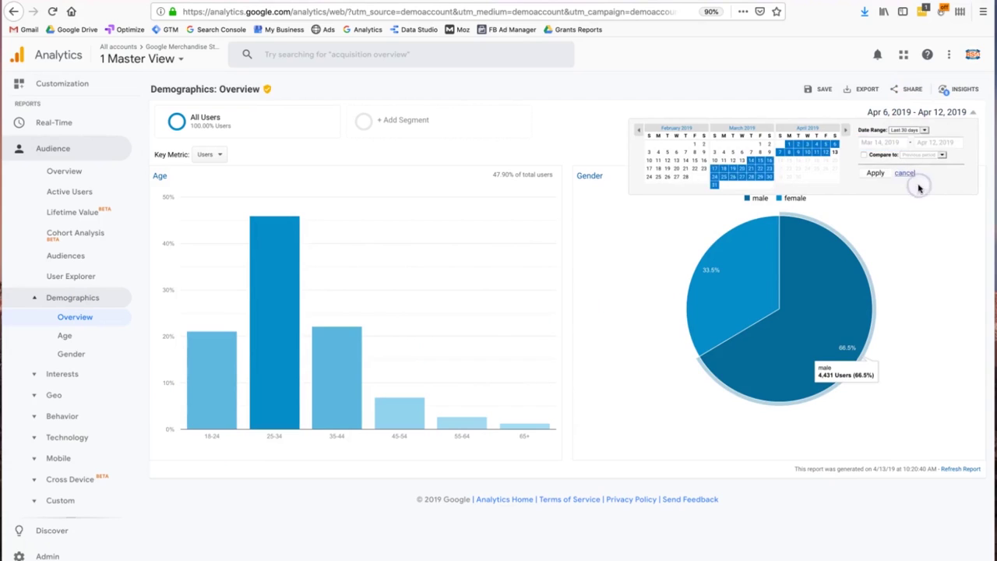
click(885, 156)
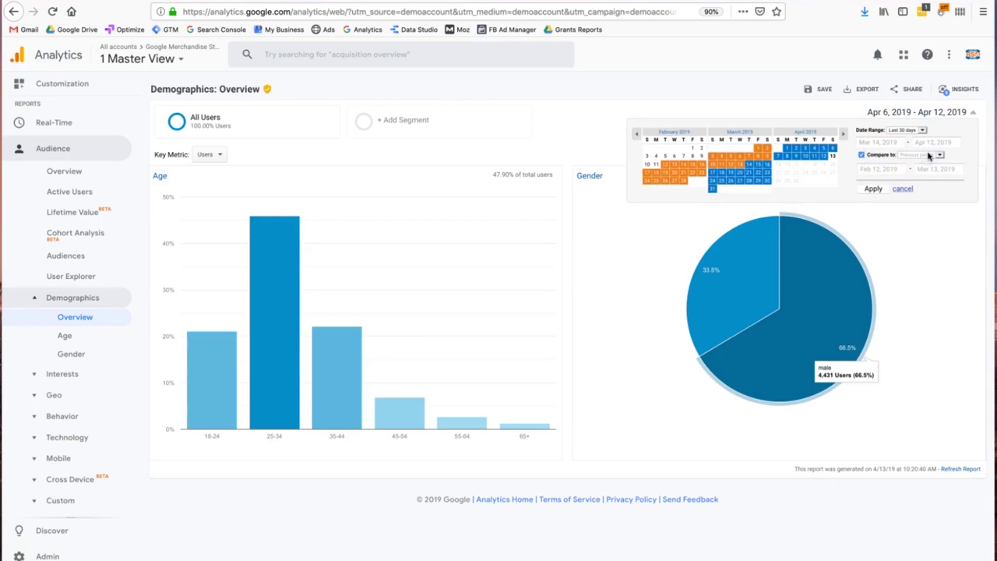
click(862, 155)
click(873, 188)
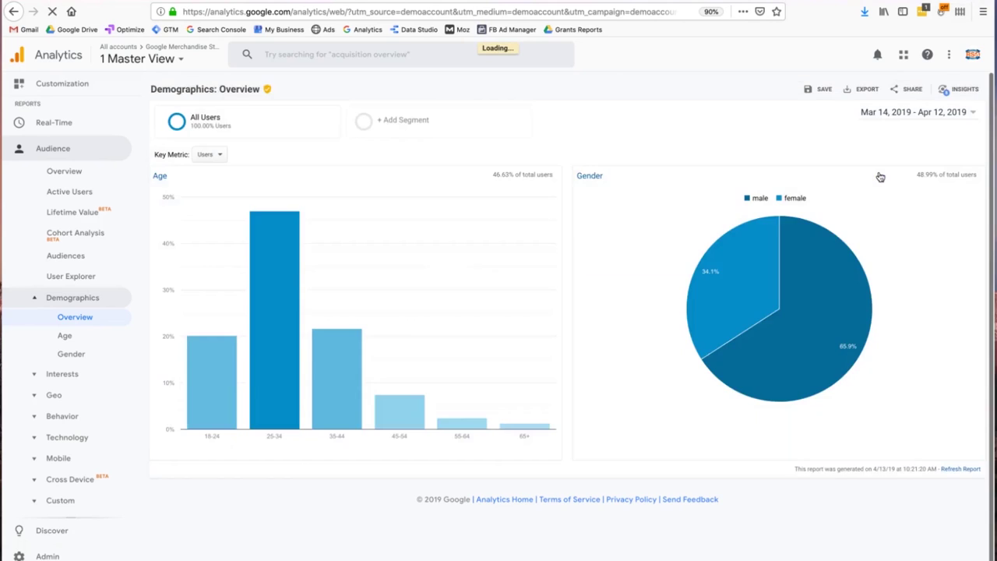
Step: Review the age and gender charts for the last 30 days, and open the Interests Overview report
click(647, 212)
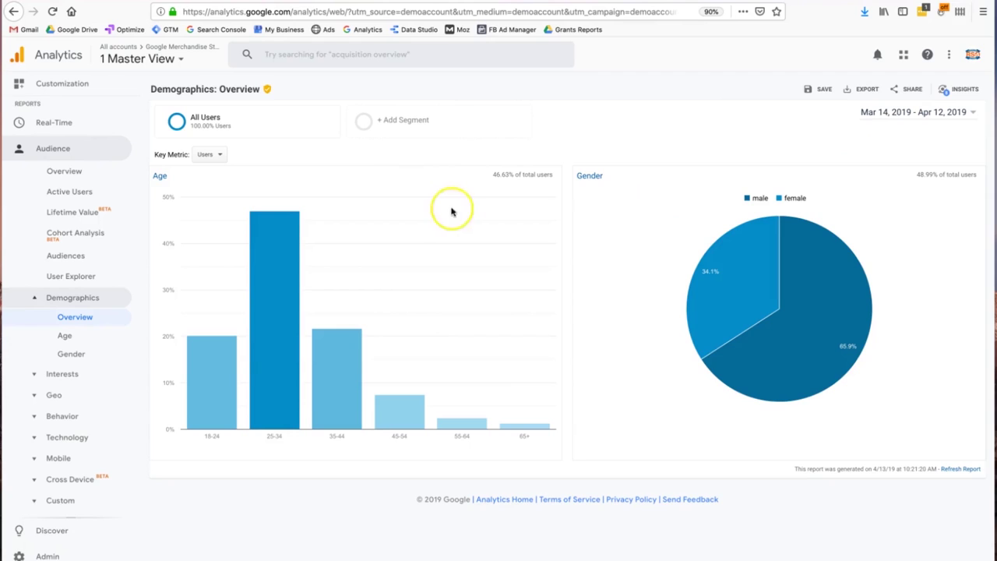
mouse_move(283, 281)
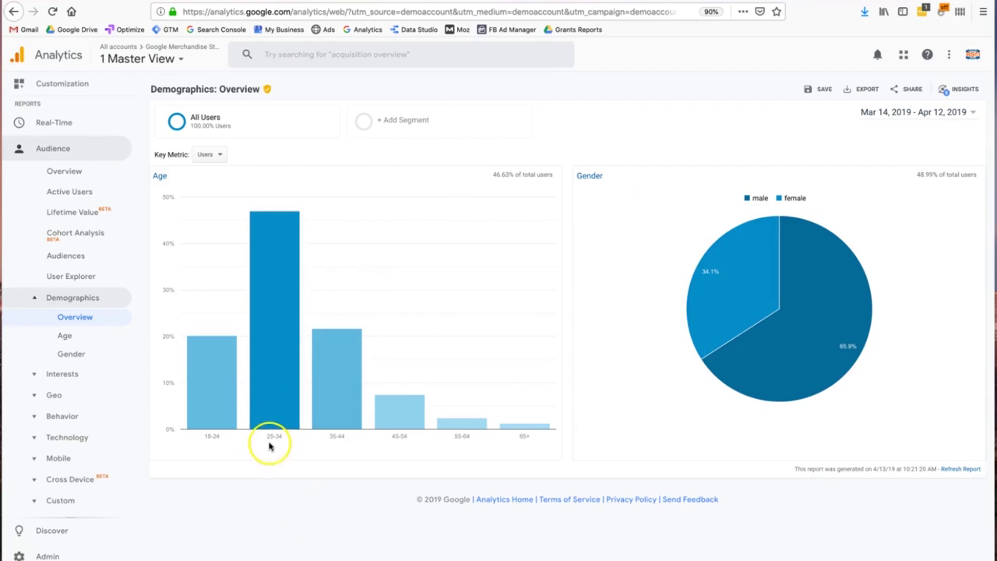
drag(269, 439, 286, 441)
mouse_move(723, 363)
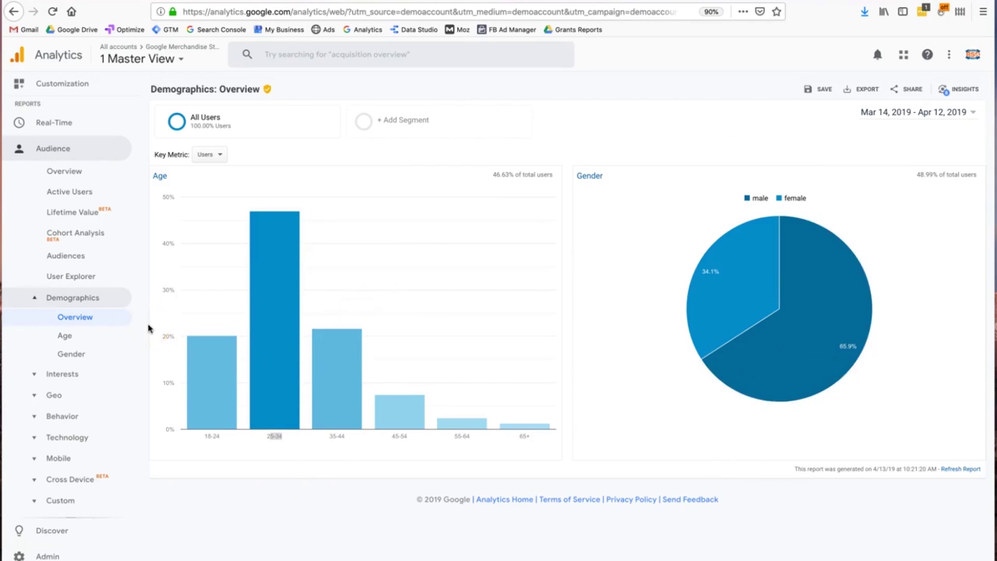
click(65, 376)
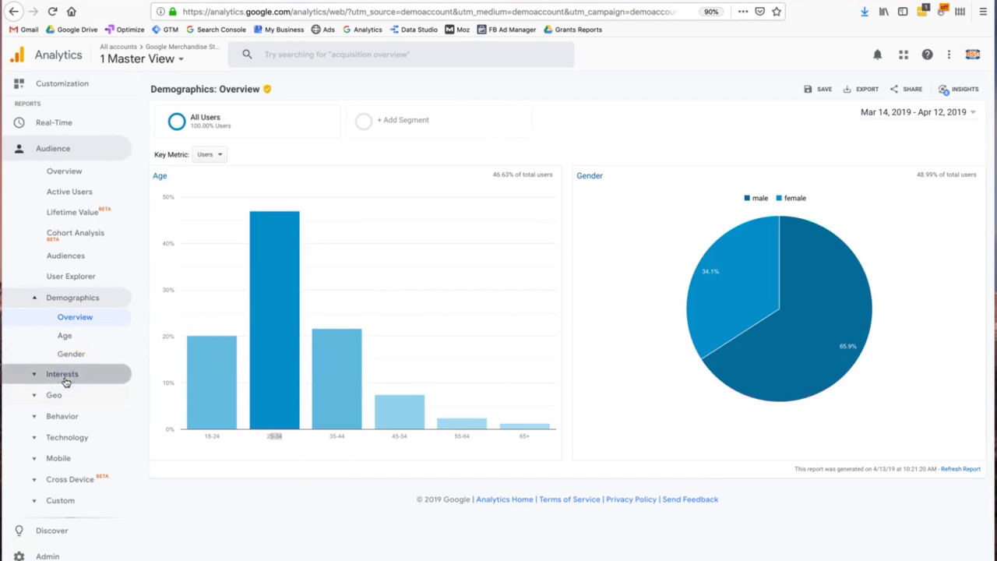
click(70, 348)
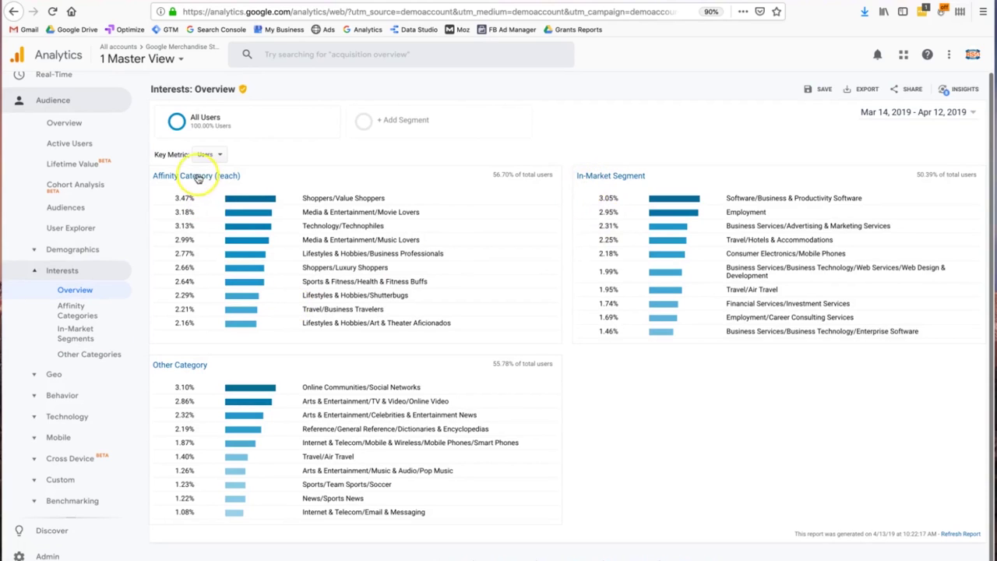
Step: Open the Geo Location report and examine the United States row's users, ecommerce conversion rate and transactions
click(42, 375)
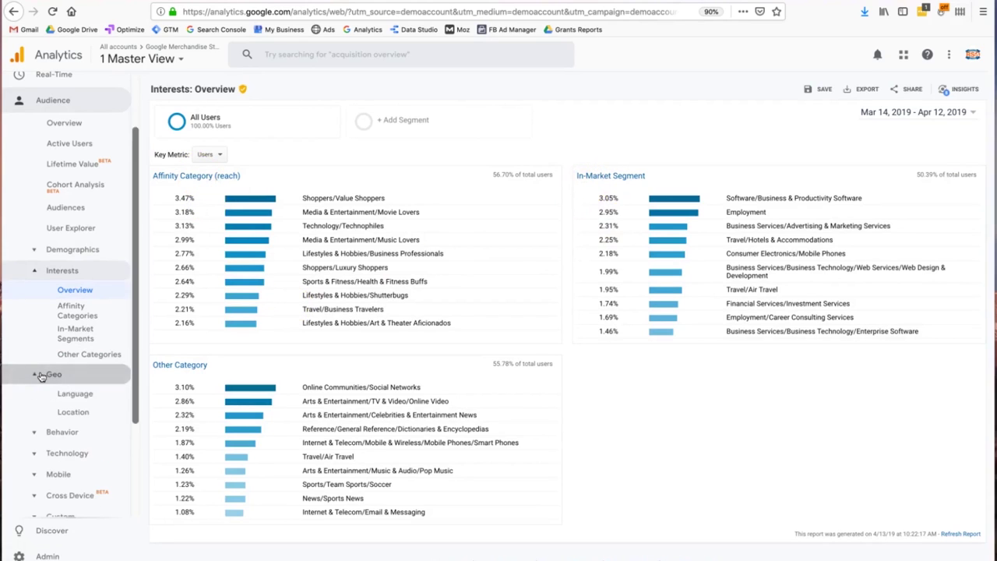
click(66, 413)
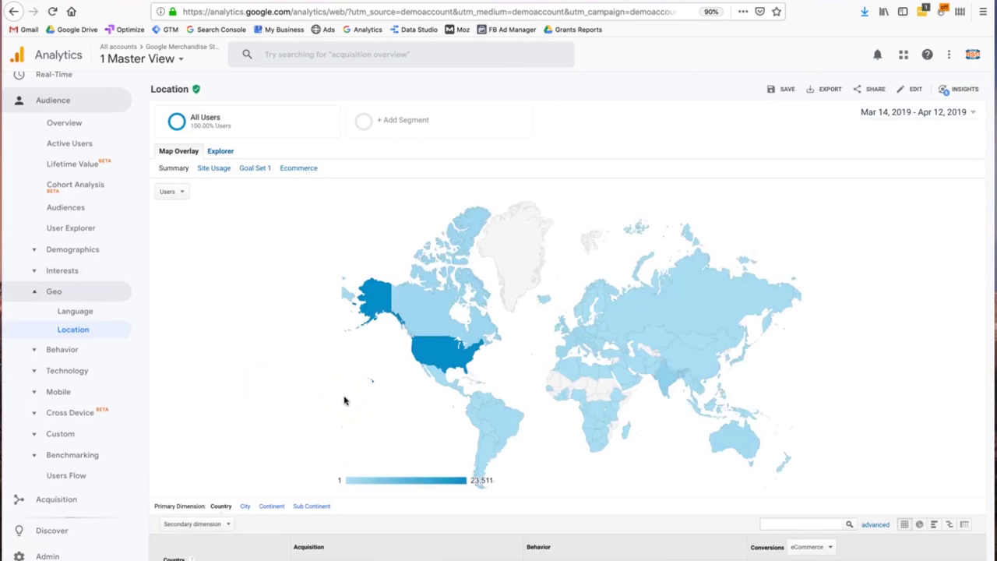
scroll(344, 401, down, 5)
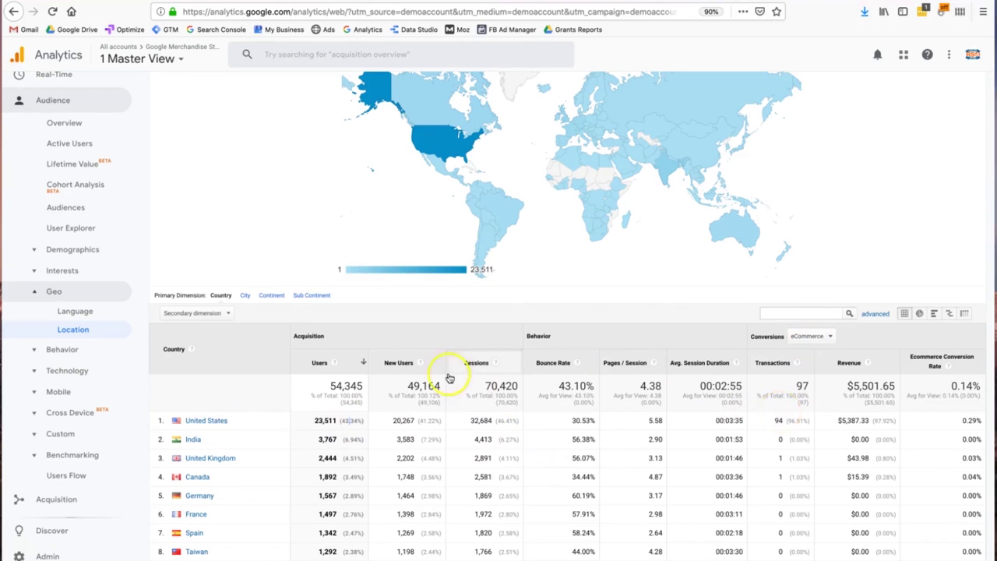
click(352, 421)
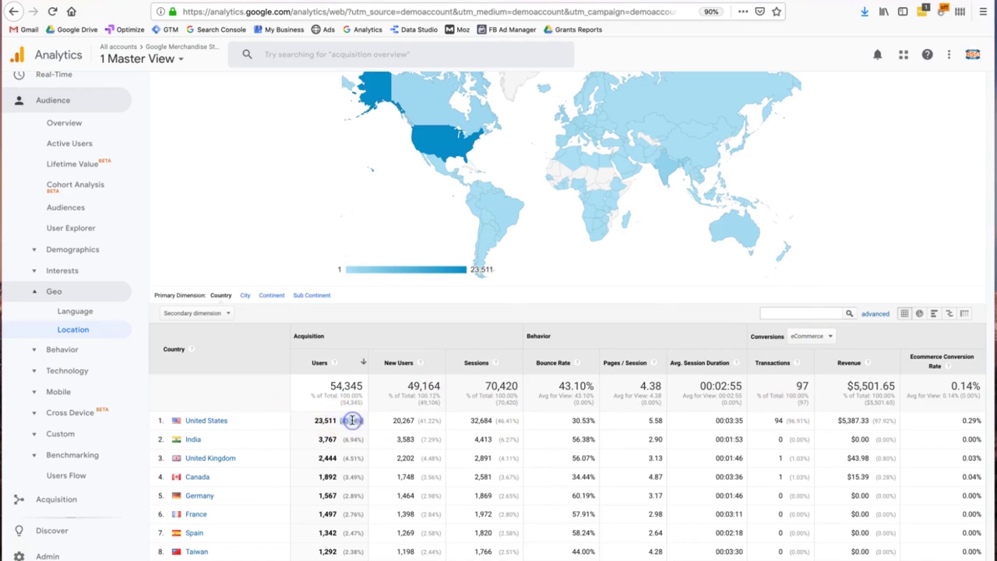
click(968, 421)
double_click(968, 422)
double_click(778, 420)
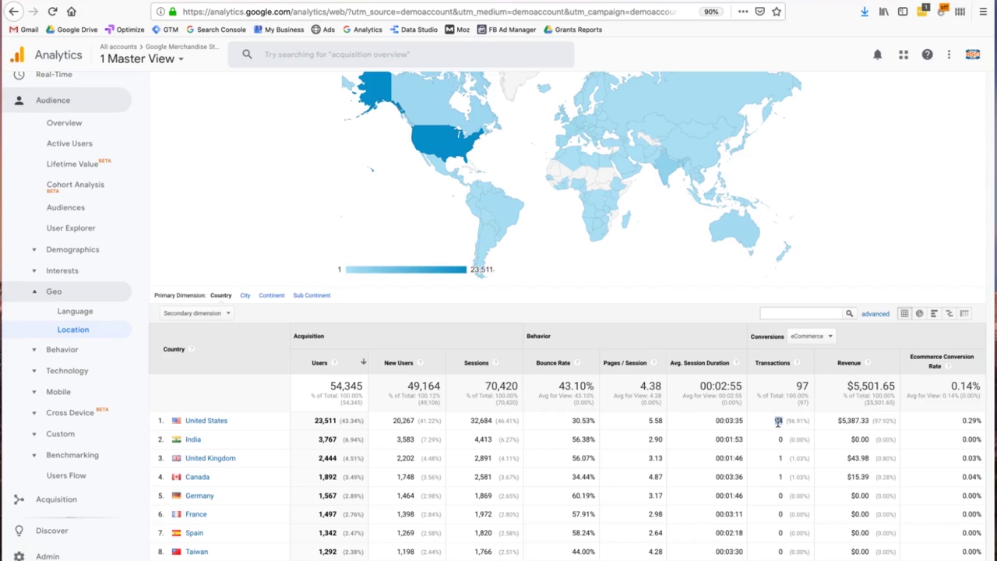
Step: Open the Mobile Overview report and compare the number and share of users on desktop and mobile
click(71, 393)
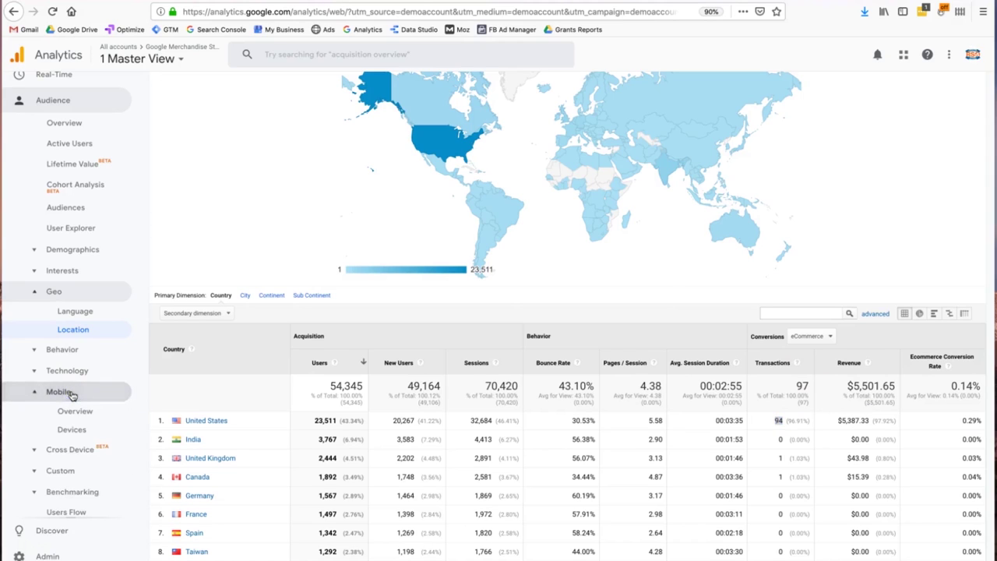
click(74, 412)
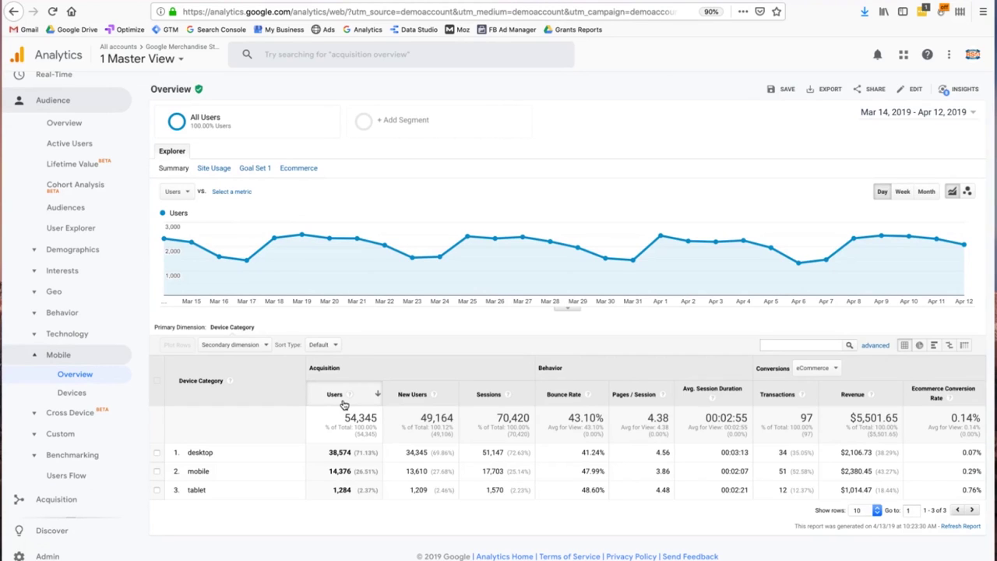
click(334, 474)
drag(333, 473, 372, 477)
click(372, 477)
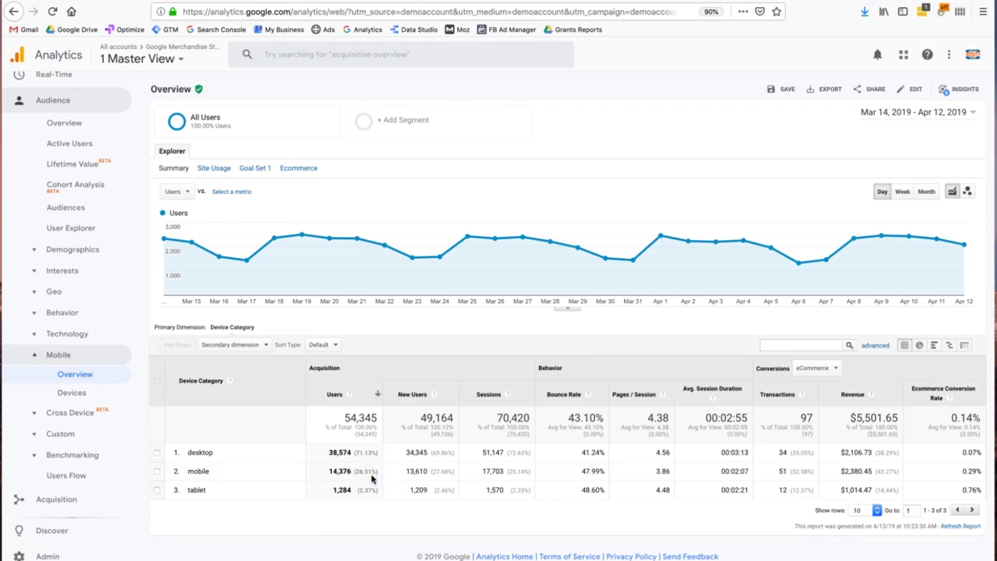
drag(357, 453, 379, 454)
click(375, 467)
drag(356, 454, 375, 455)
double_click(339, 472)
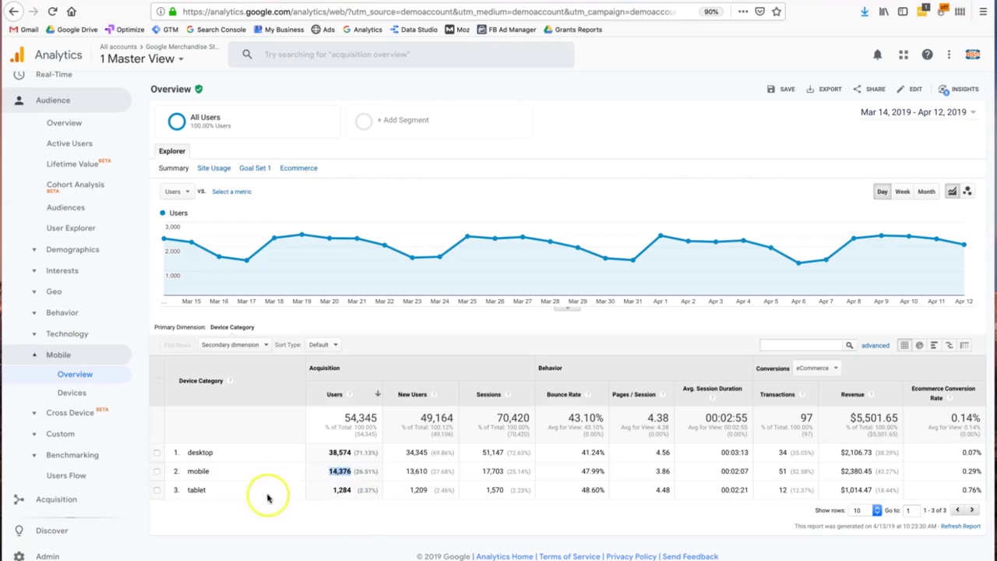
click(331, 472)
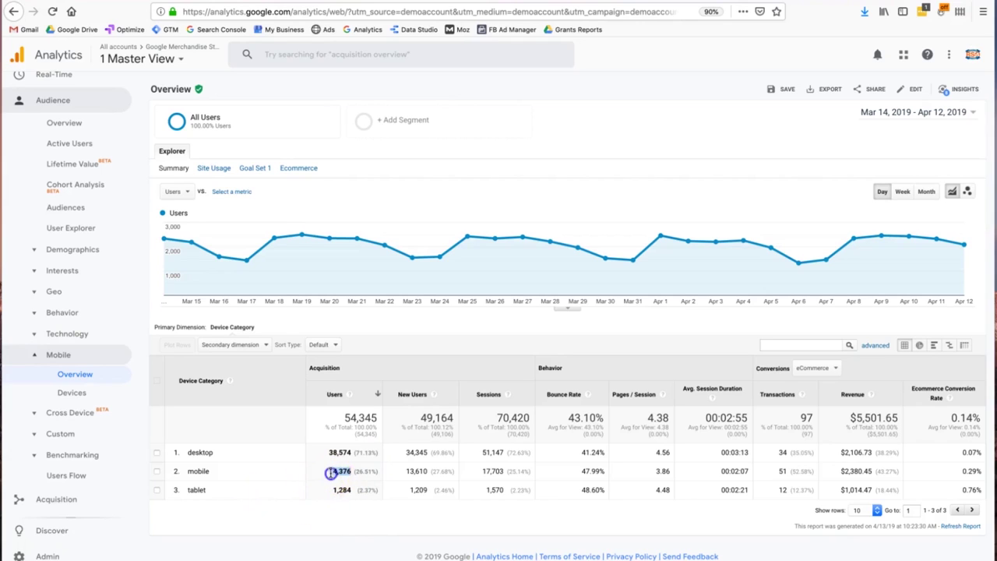
click(366, 471)
double_click(366, 471)
Step: Compare the bounce rate of mobile users with that of desktop users in the device category table
click(198, 472)
click(572, 472)
double_click(197, 471)
click(191, 470)
double_click(595, 471)
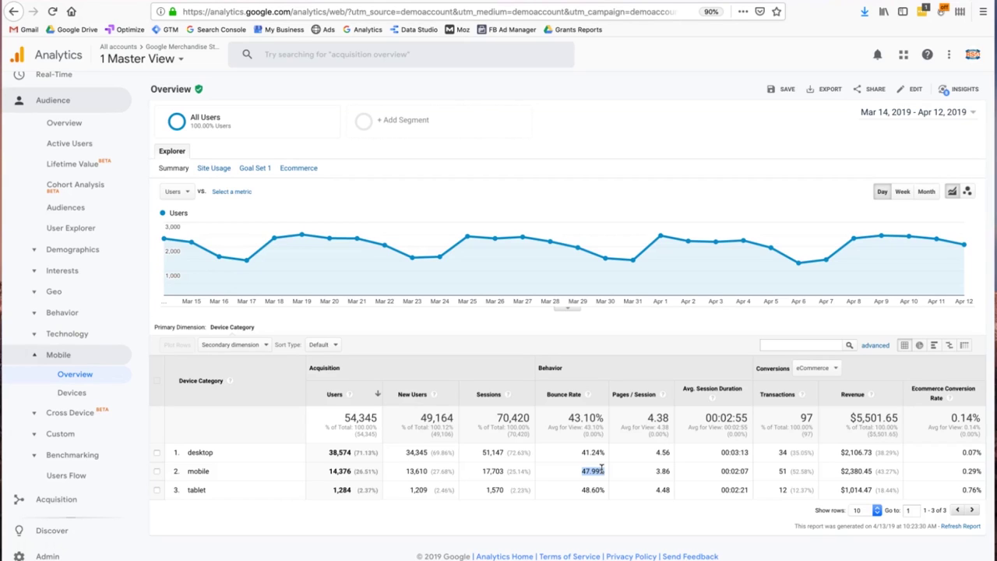
click(601, 468)
mouse_move(601, 468)
mouse_down()
mouse_move(583, 473)
mouse_move(591, 478)
mouse_up()
drag(591, 479, 588, 473)
click(586, 452)
Step: Check the mobile row's pages per session, average session duration and transactions against the desktop row
double_click(630, 471)
click(660, 471)
click(657, 454)
double_click(704, 468)
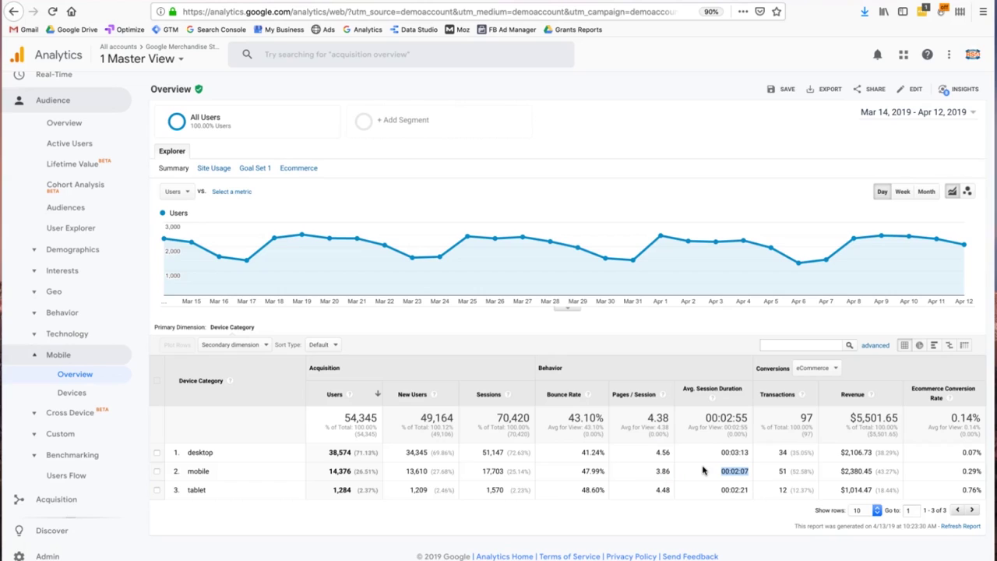
double_click(724, 471)
click(715, 474)
click(768, 468)
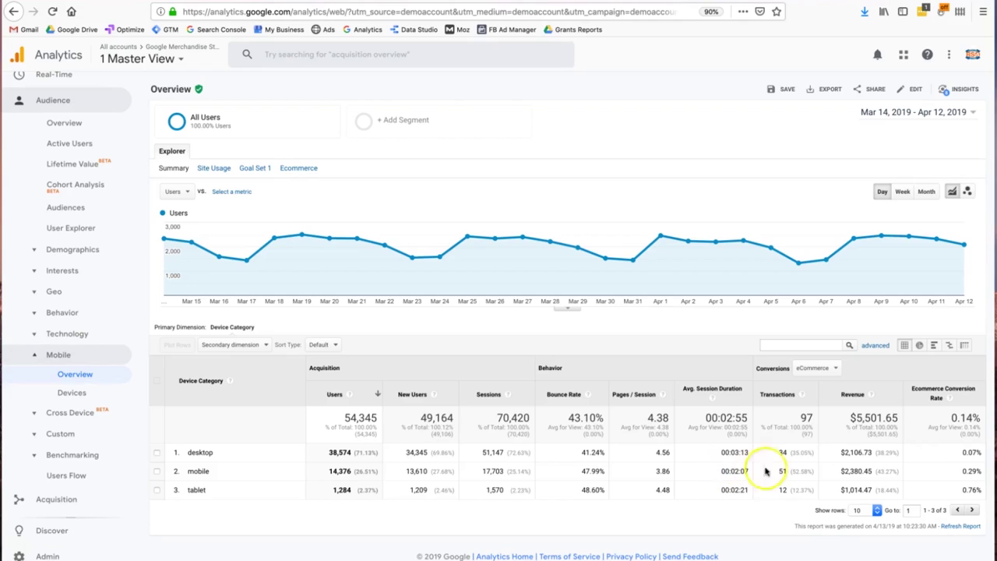
click(779, 472)
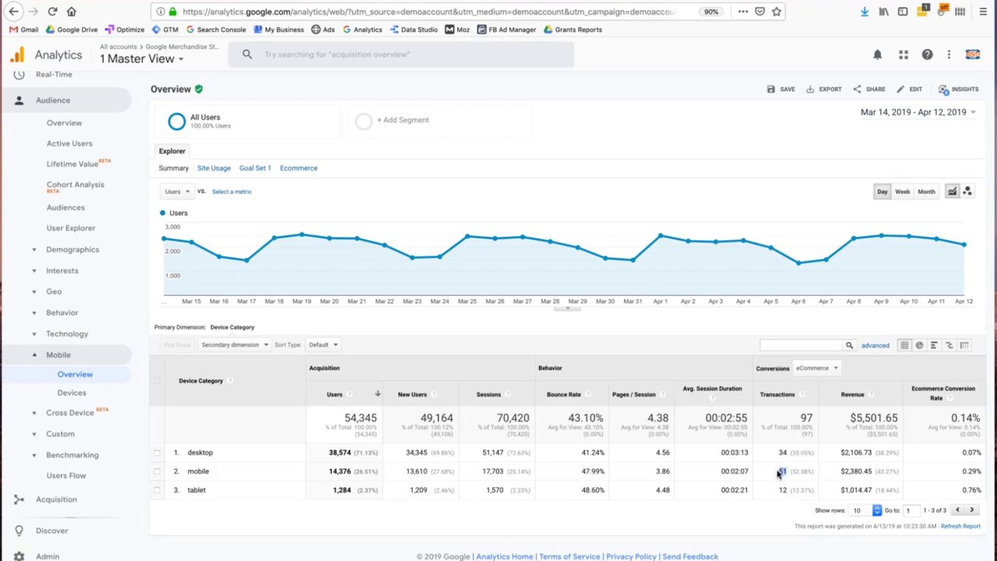
Step: Compare transactions, ecommerce conversion rate and revenue across the mobile, desktop and tablet rows of the device category table
click(779, 472)
double_click(780, 454)
double_click(939, 467)
double_click(953, 455)
double_click(964, 488)
double_click(970, 470)
double_click(784, 471)
double_click(836, 474)
double_click(846, 471)
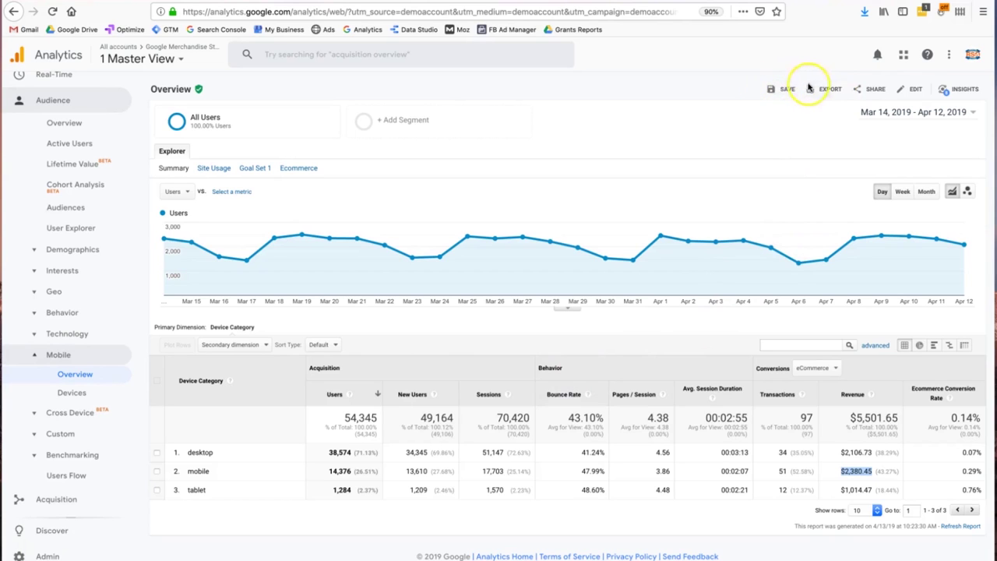
Step: Save the current Mobile Overview report configuration under the name "Mobile report"
click(772, 92)
double_click(445, 385)
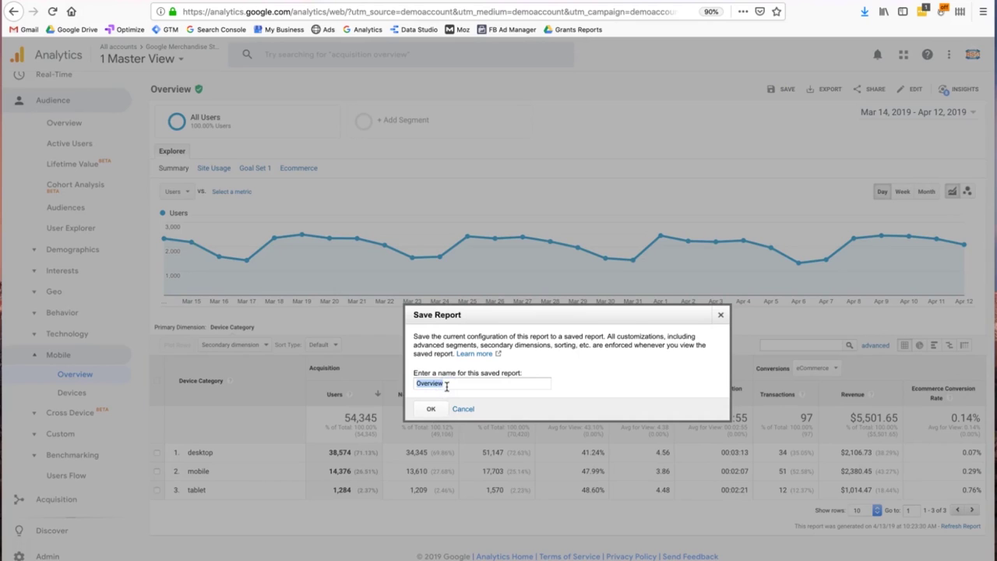
text(Mobile re)
click(441, 409)
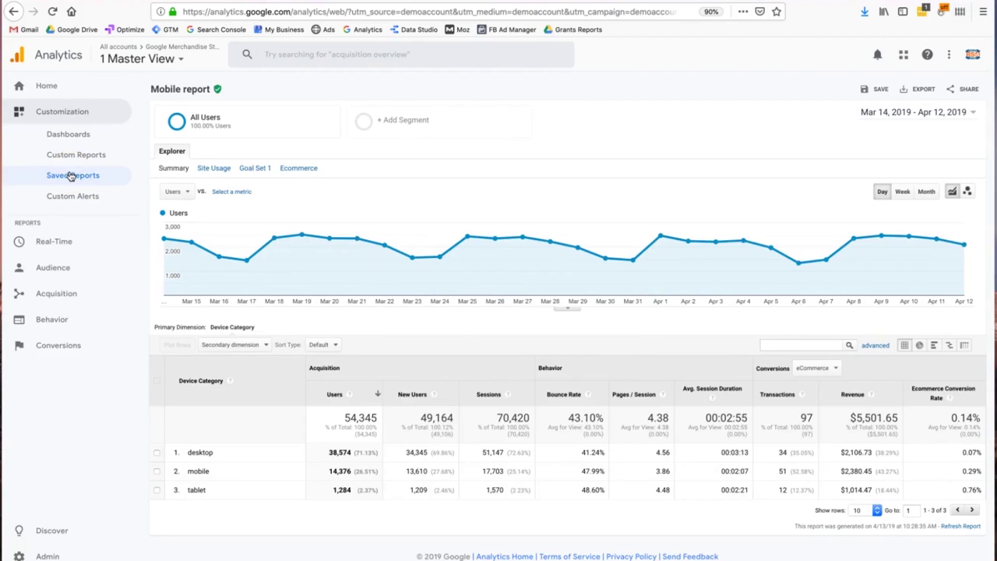
Step: Find "Mobile report" among the saved reports and open it
click(61, 113)
click(71, 245)
click(54, 117)
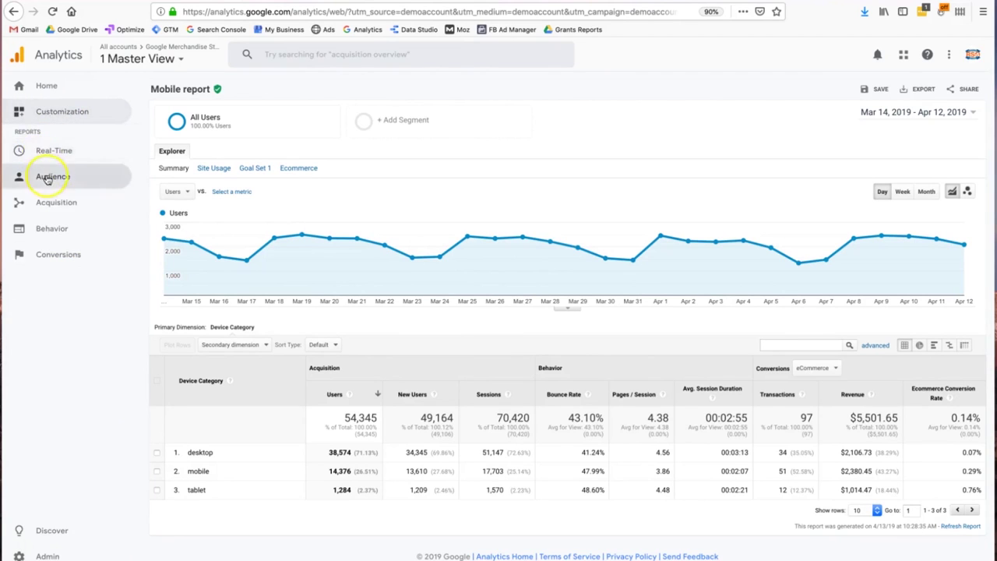
click(53, 112)
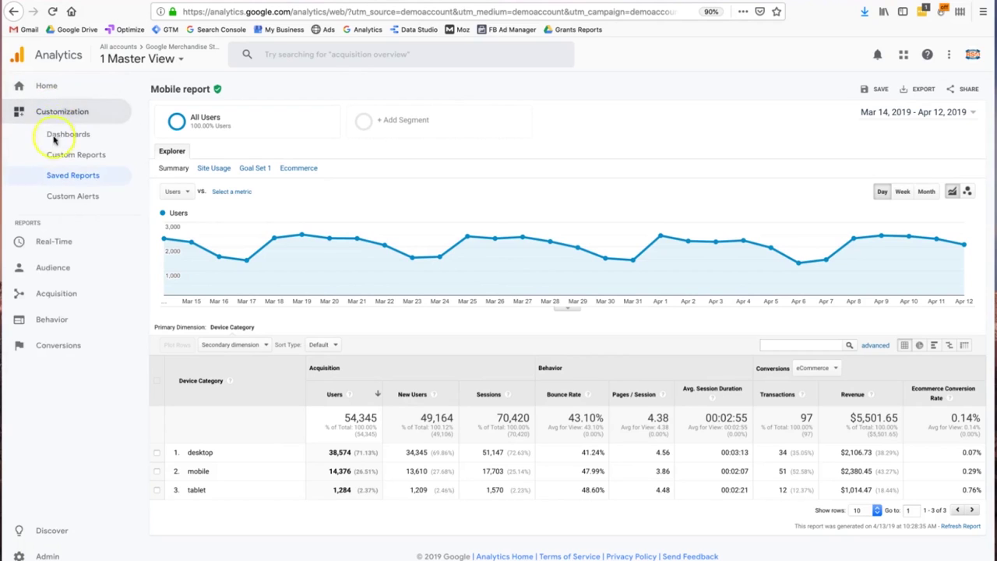
click(62, 178)
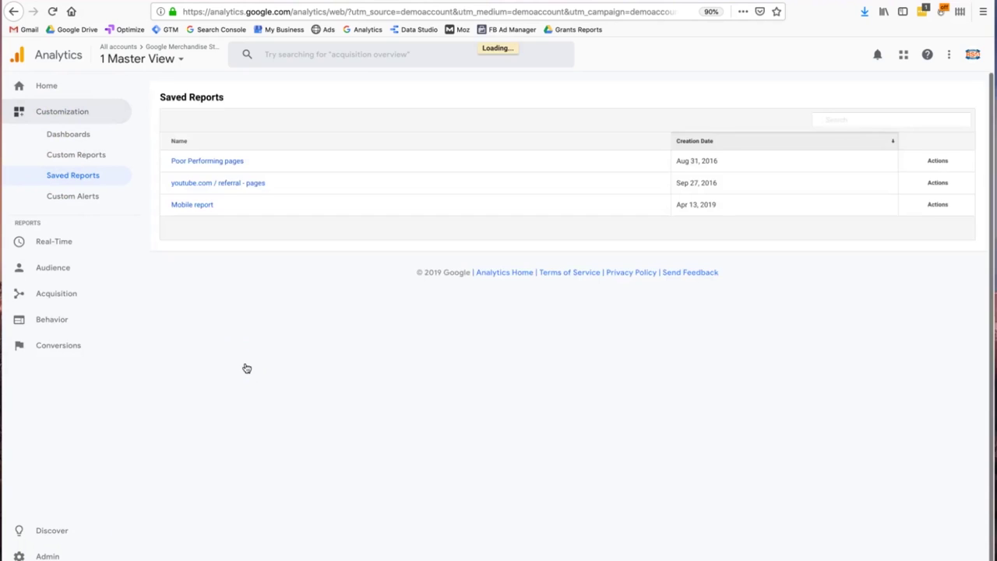
click(190, 209)
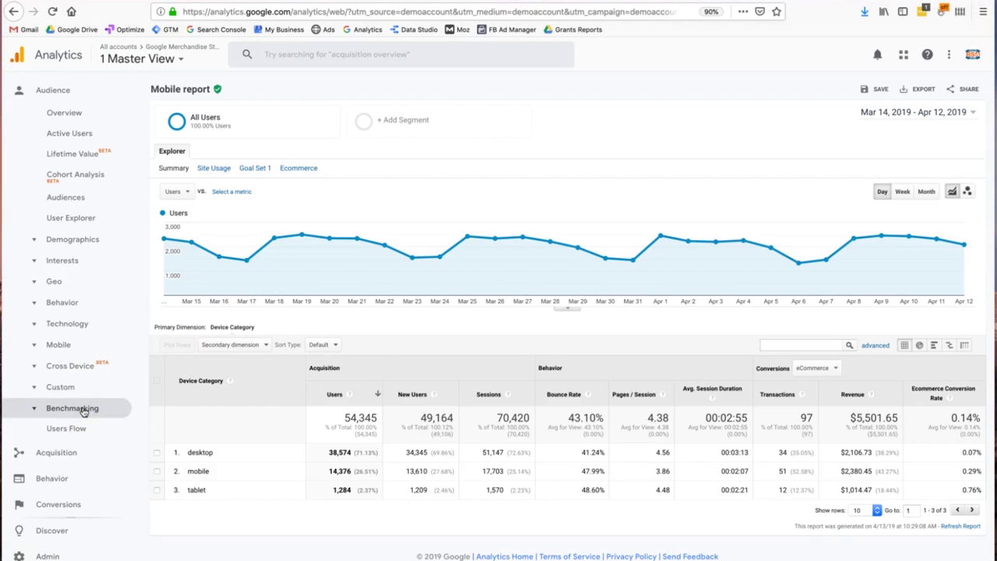
Step: Open the Channels report of the Audience benchmarking reports
click(72, 408)
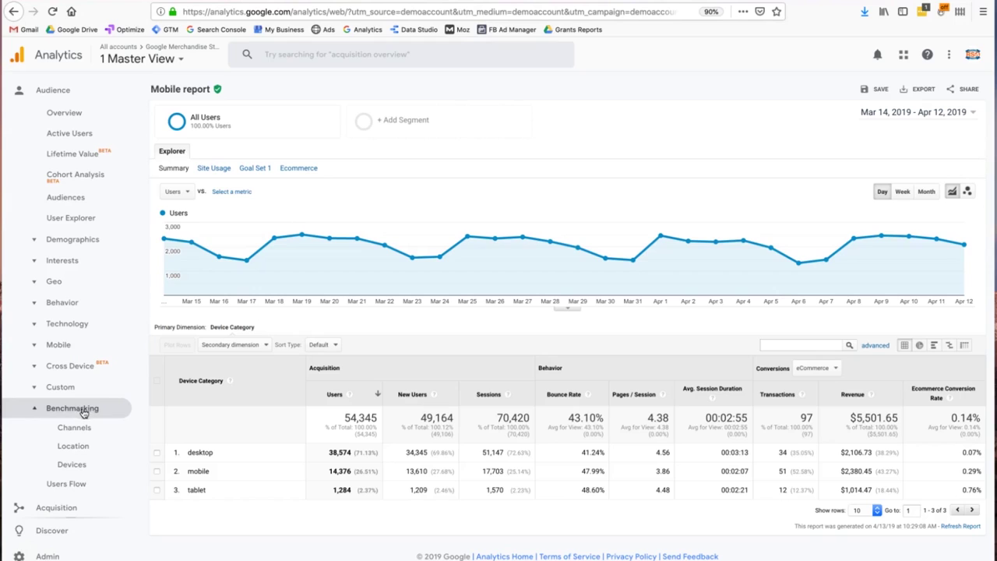
click(86, 429)
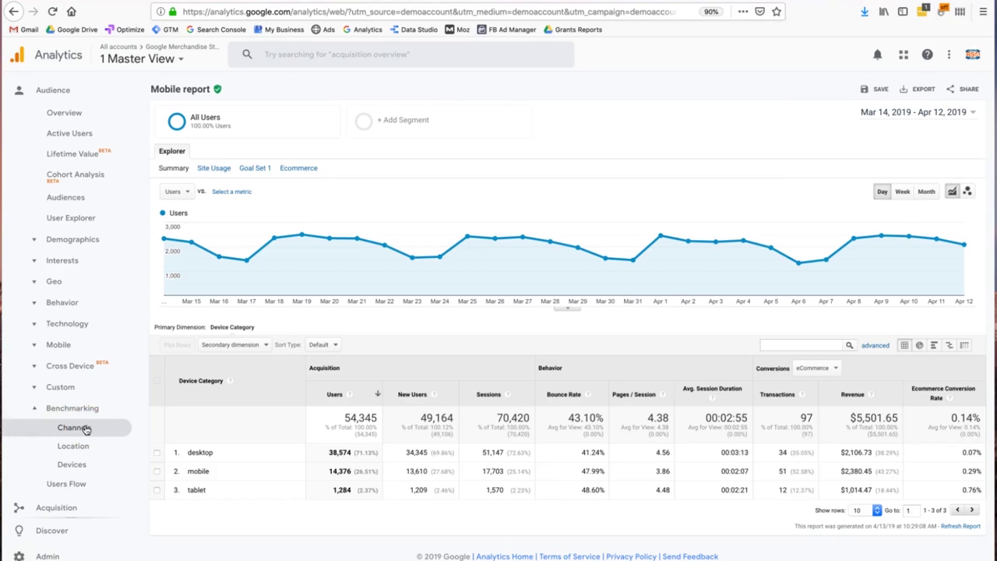
click(85, 430)
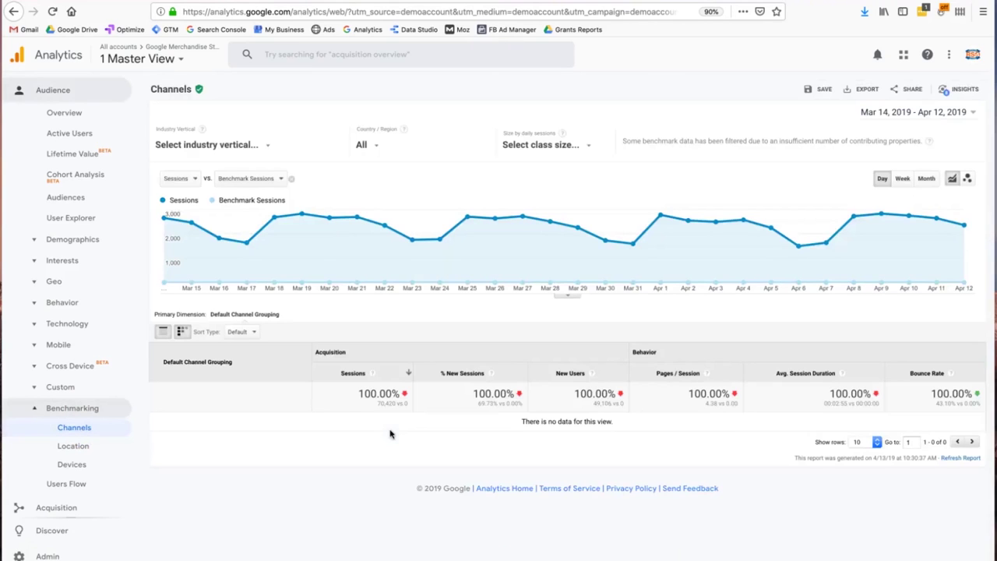
click(389, 288)
Step: Set the benchmark's industry vertical to Education under Jobs & Education and its size by daily sessions to 1000-4999
click(261, 145)
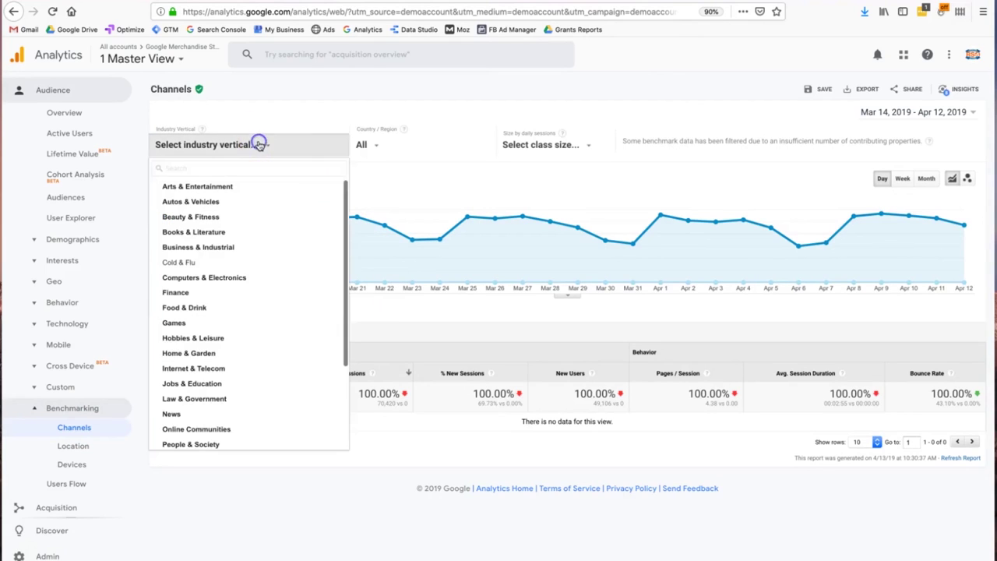
scroll(251, 281, down, 2)
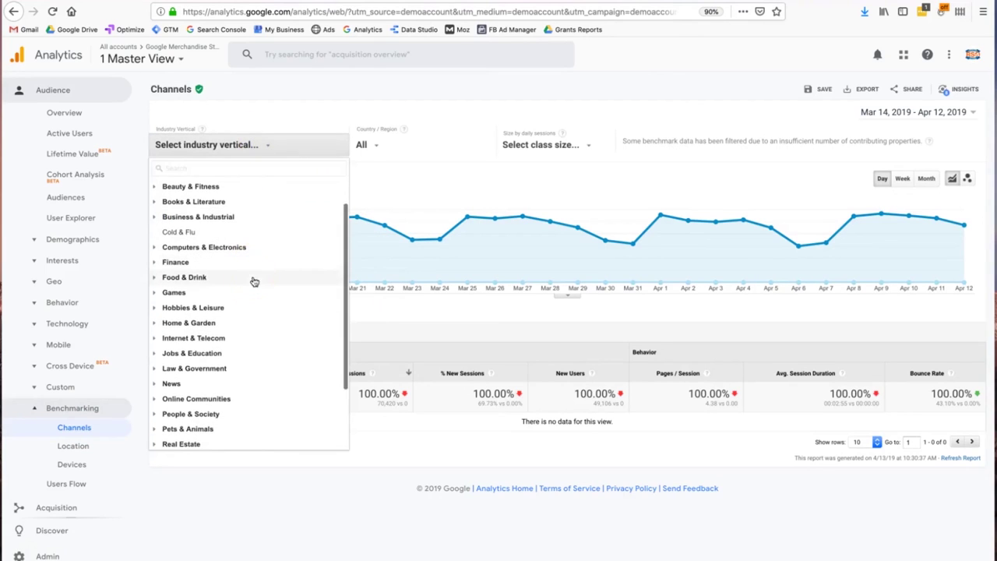
click(235, 350)
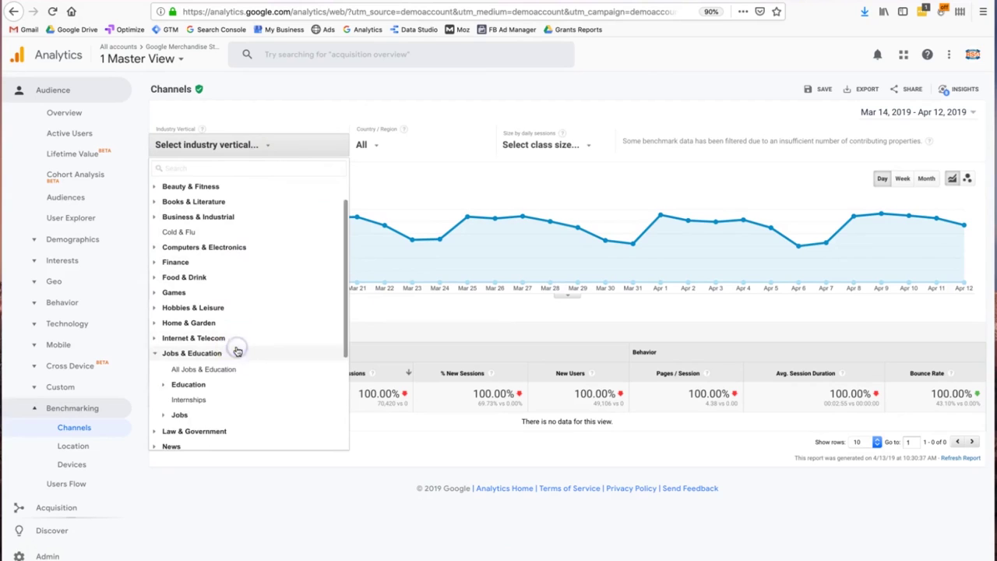
click(186, 384)
click(196, 401)
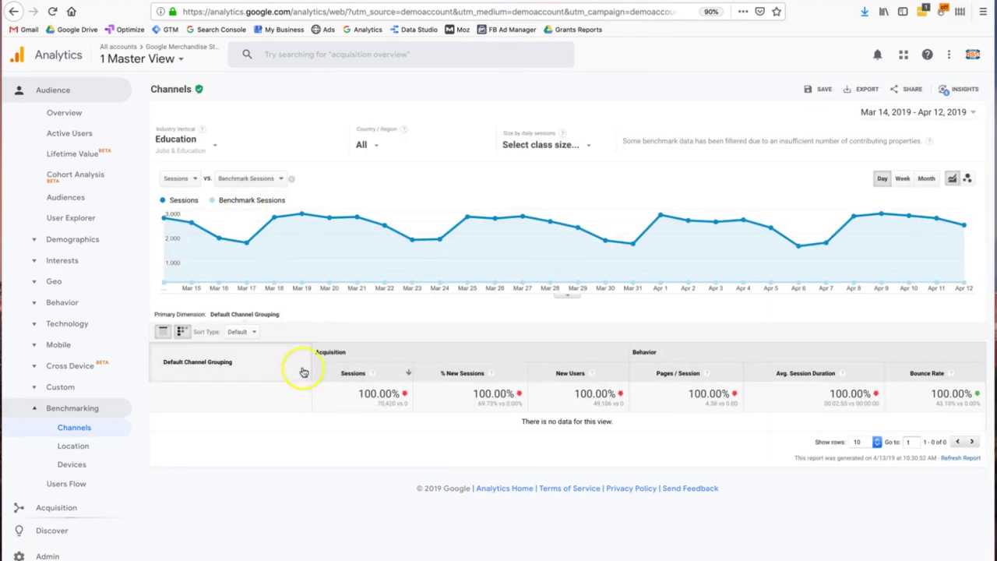
click(540, 145)
click(553, 206)
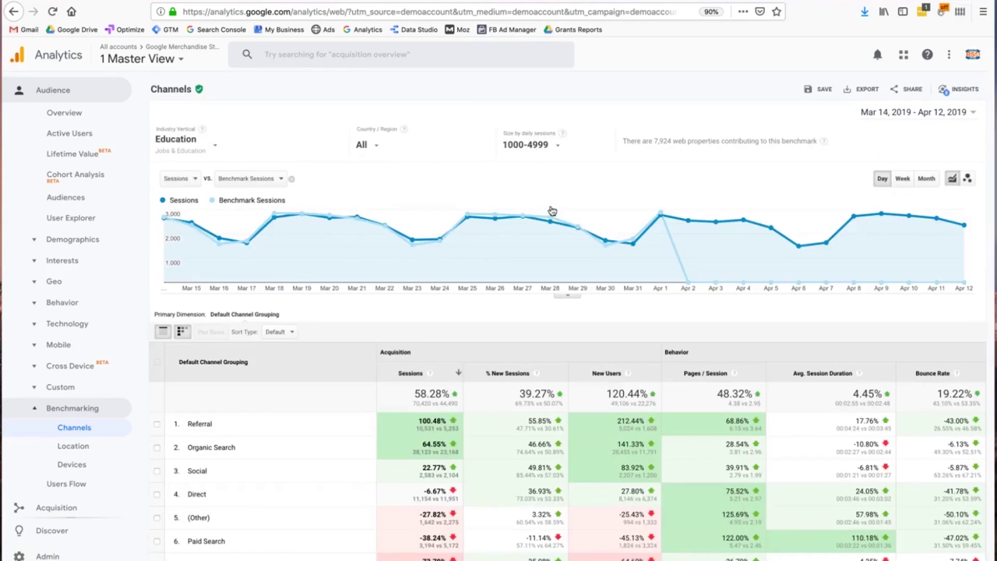
Step: Limit the benchmark to All Regions of the United States and set its size by daily sessions to 5000-9999
click(380, 146)
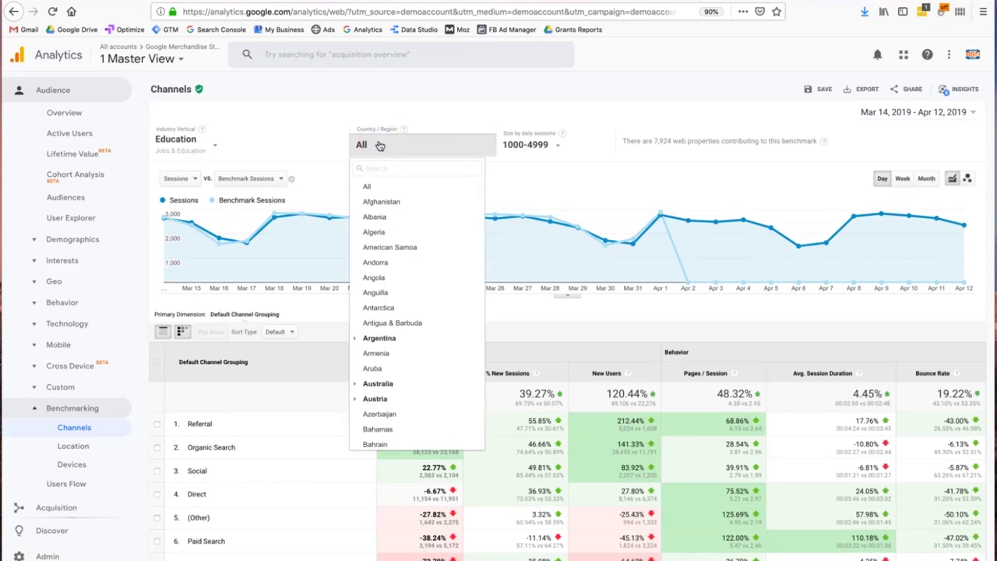
click(381, 168)
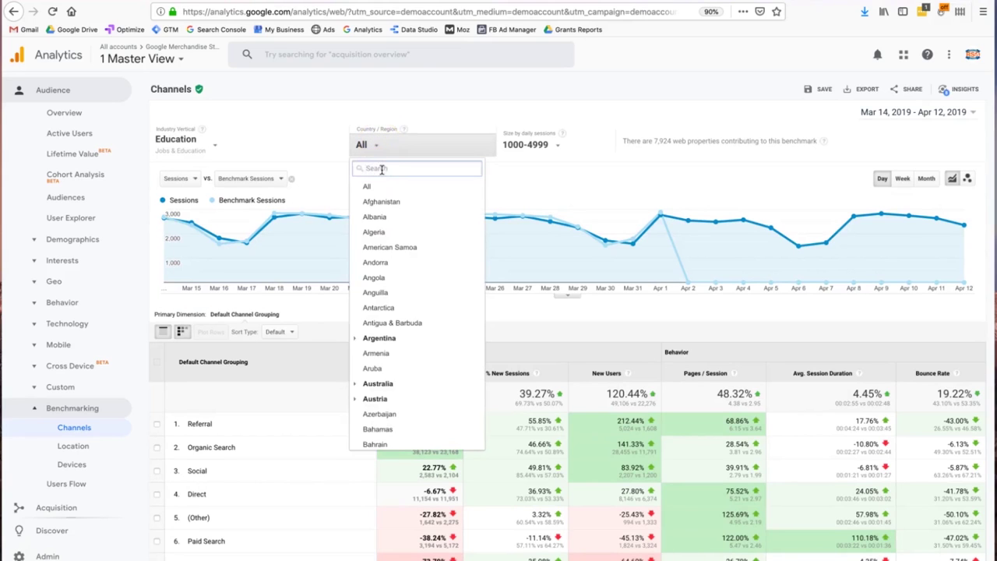
text(regi)
click(402, 346)
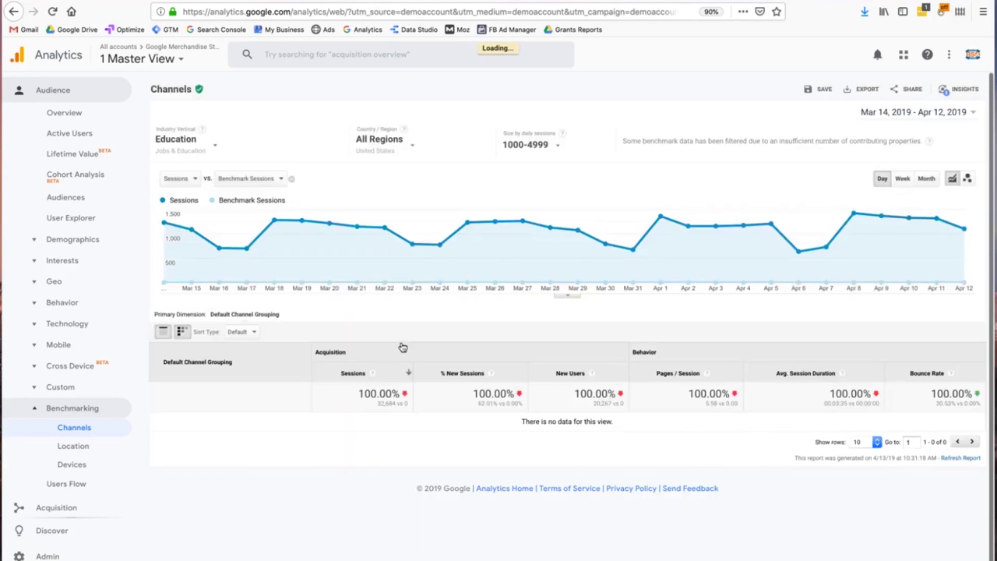
click(535, 146)
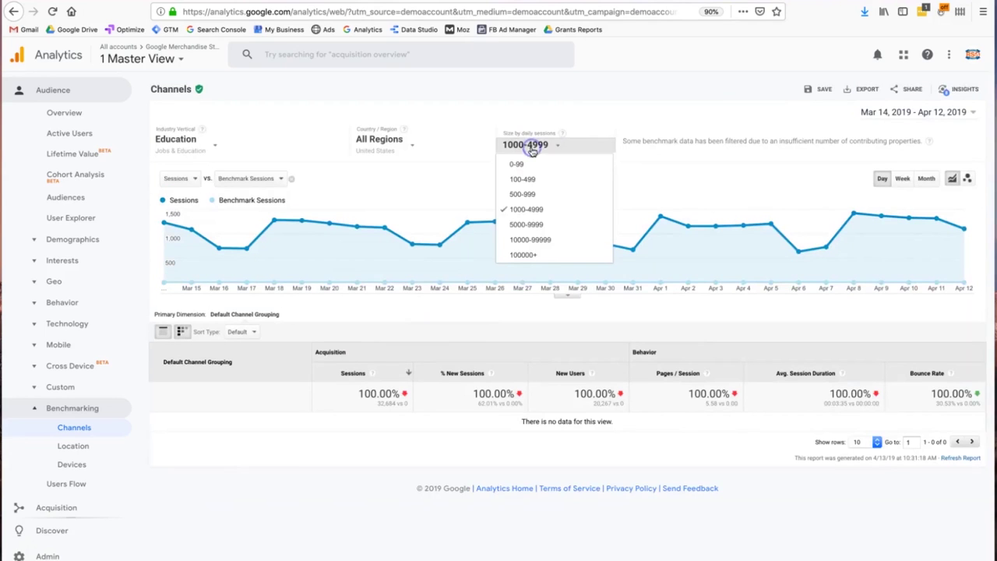
click(538, 223)
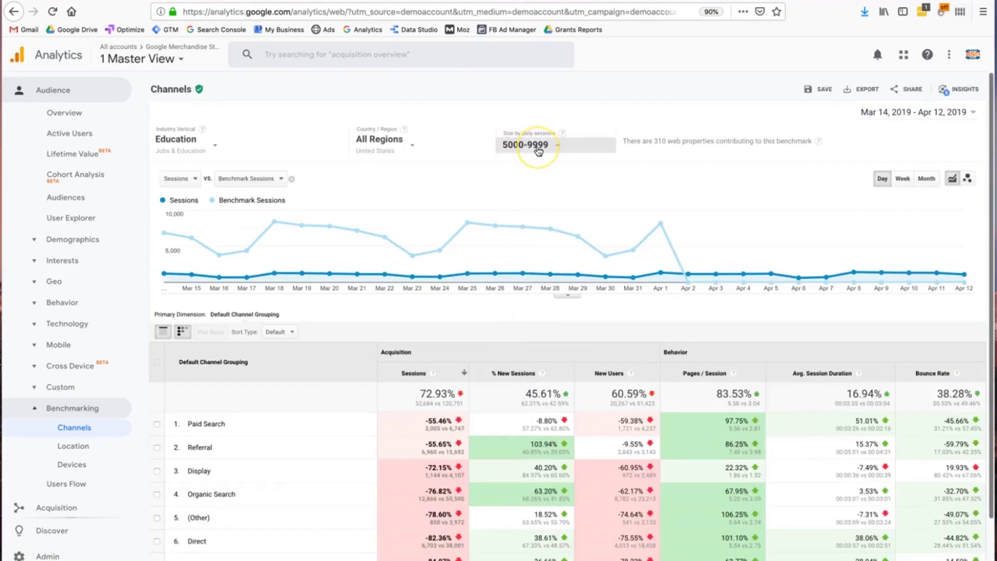
Step: Review the selected benchmark filters and check how many web properties contribute to the benchmark
click(525, 153)
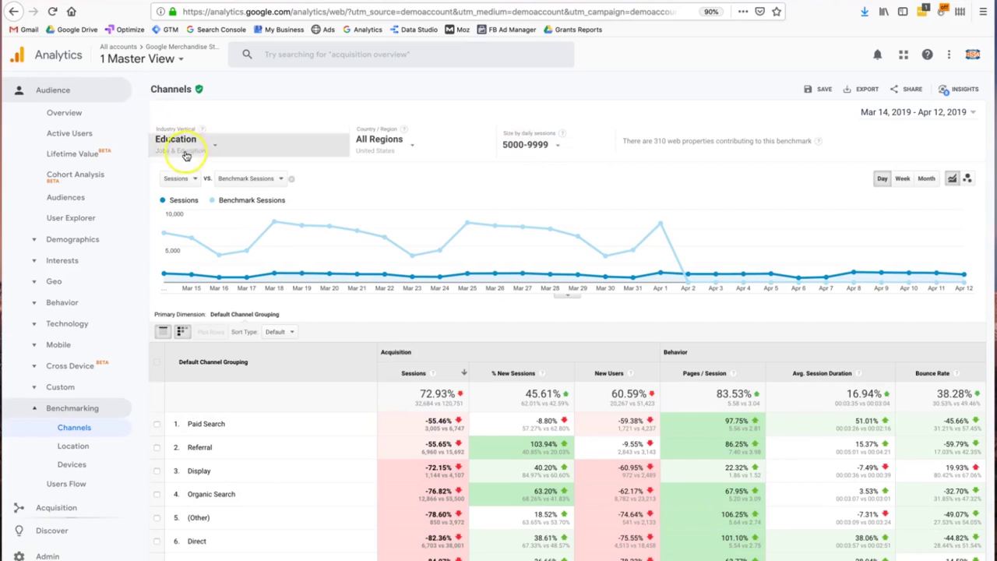
click(496, 147)
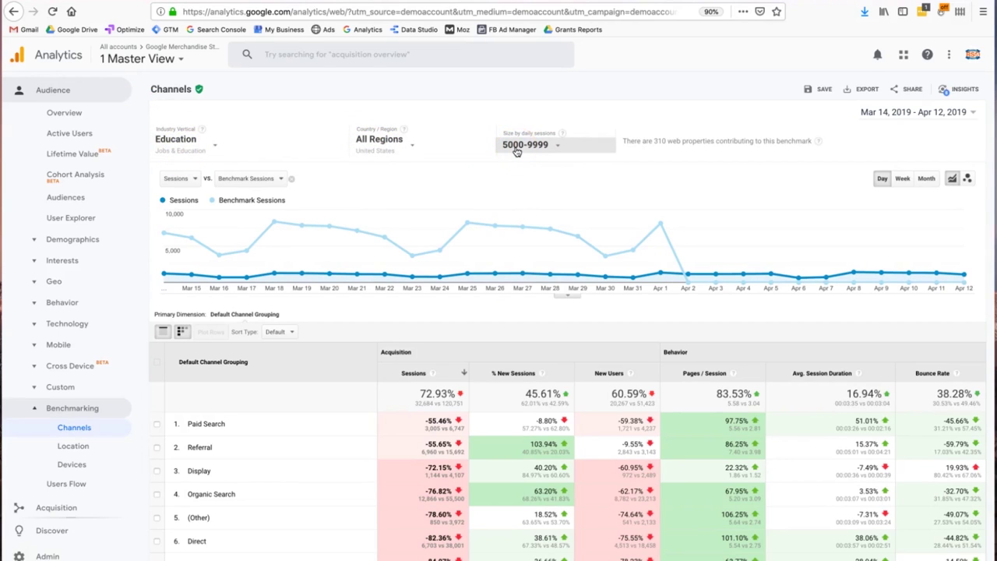
click(528, 147)
click(556, 146)
triple_click(657, 143)
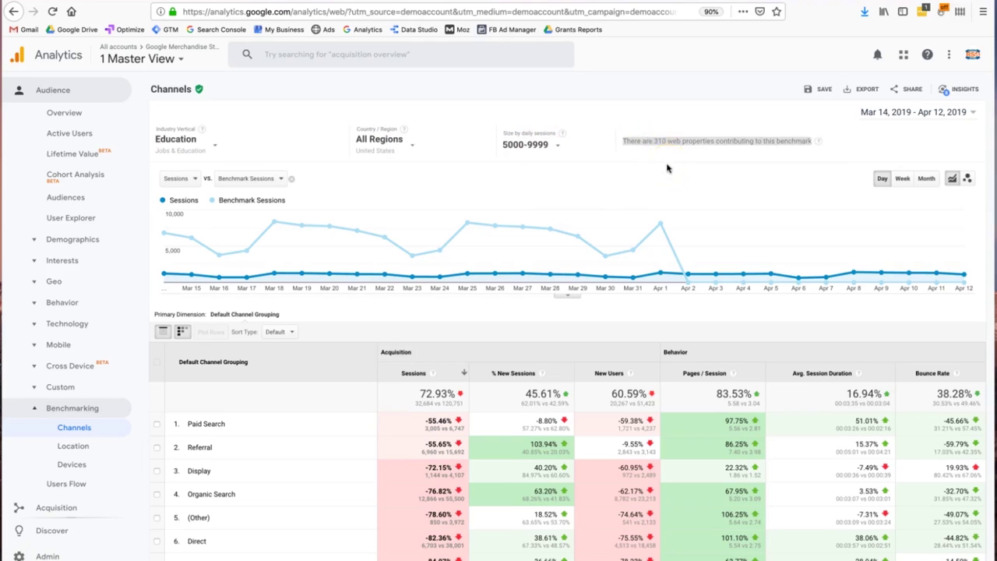
click(639, 193)
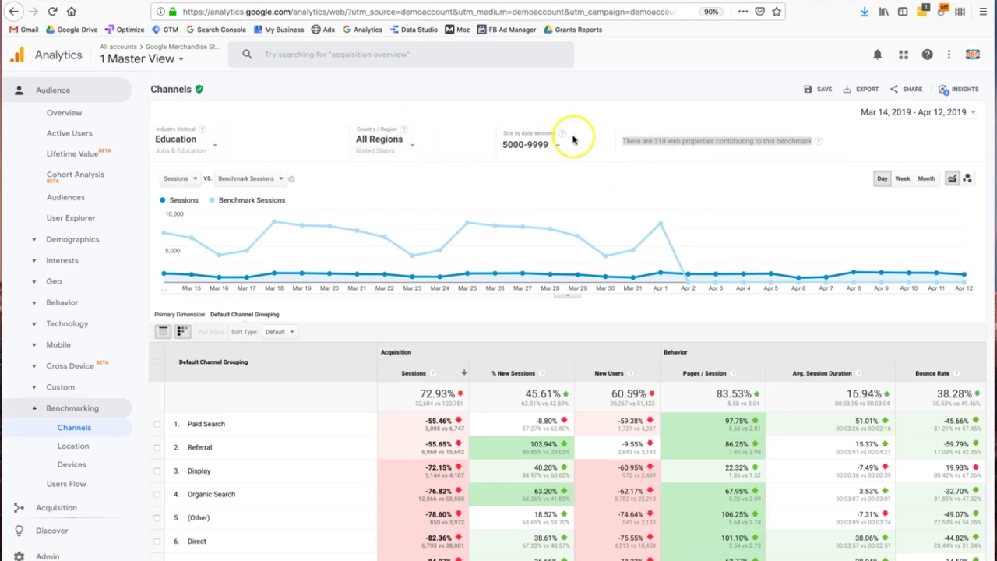
scroll(588, 207, down, 1)
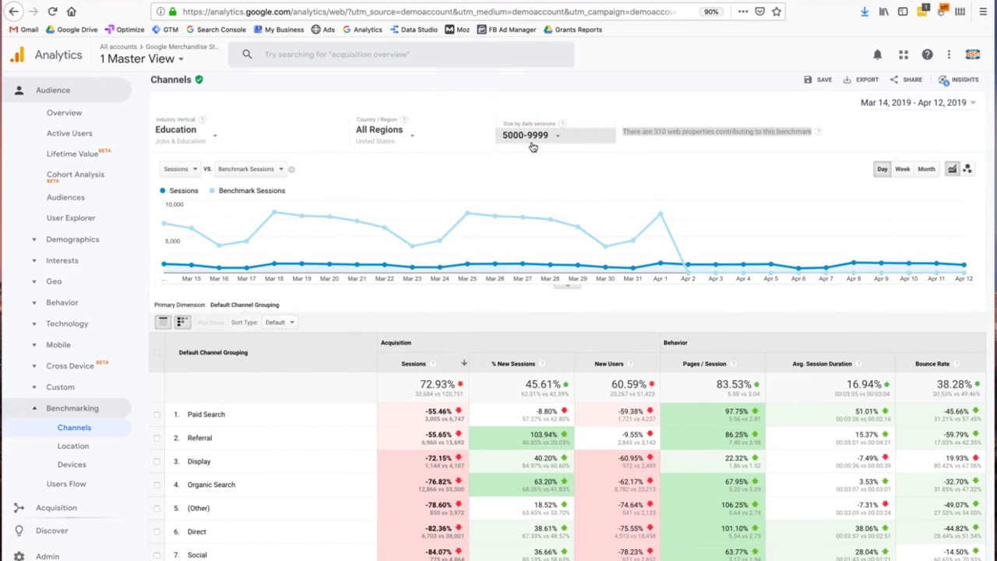
double_click(655, 131)
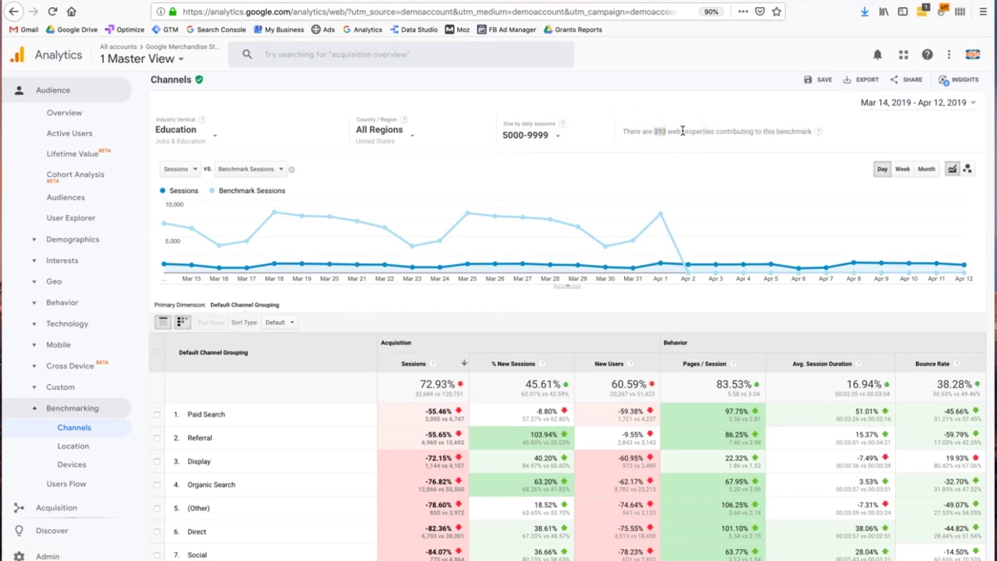
scroll(682, 131, down, 1)
scroll(683, 131, up, 1)
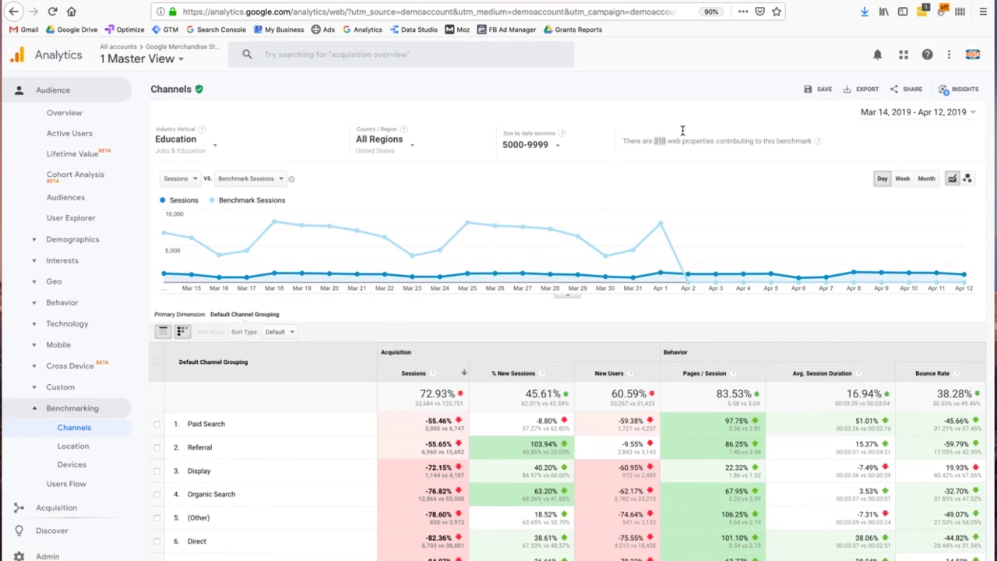
Step: Look through the channel benchmark table and compare the Organic Search channel's sessions with the benchmark
click(660, 306)
scroll(661, 307, down, 1)
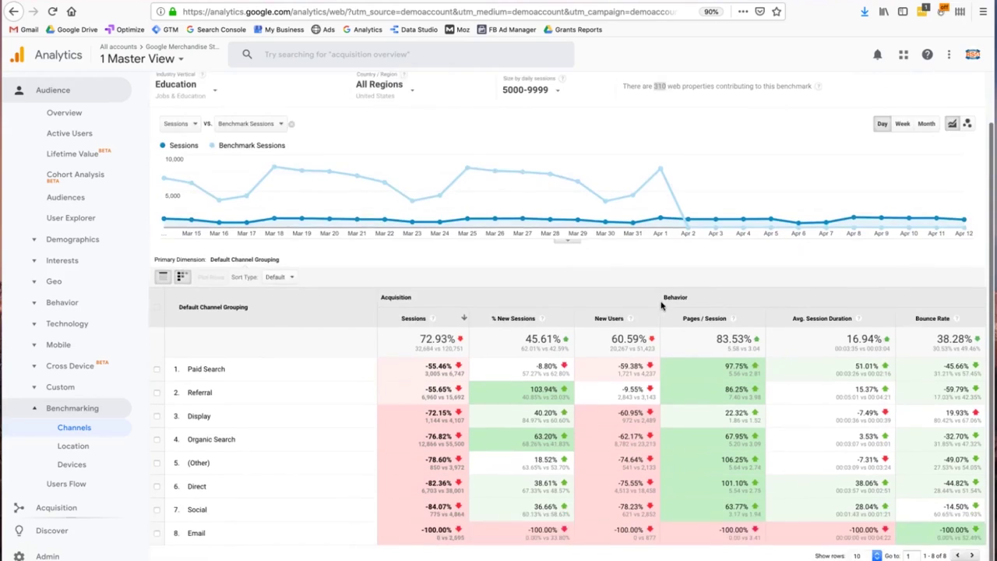
scroll(661, 306, up, 1)
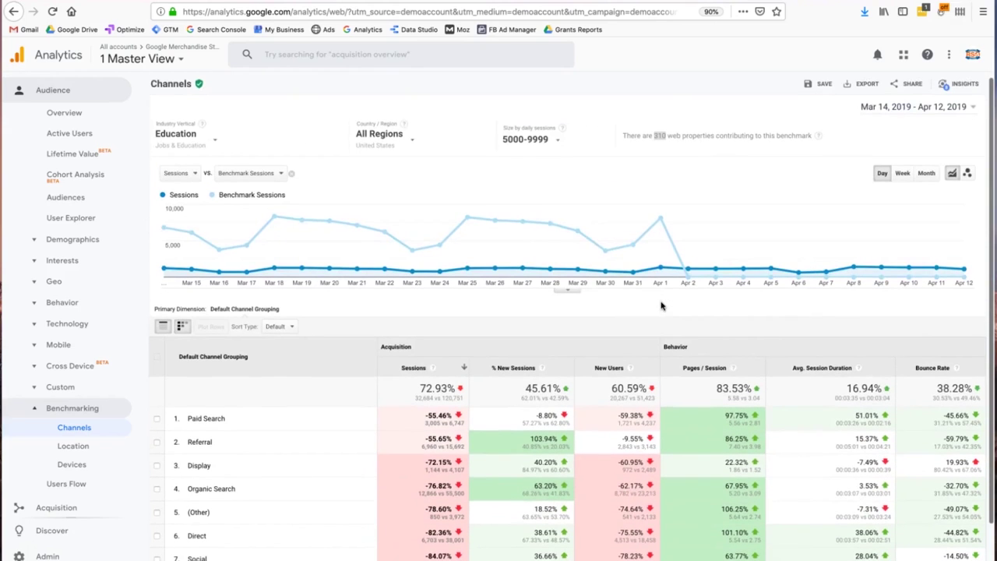
scroll(661, 304, down, 1)
scroll(660, 302, up, 1)
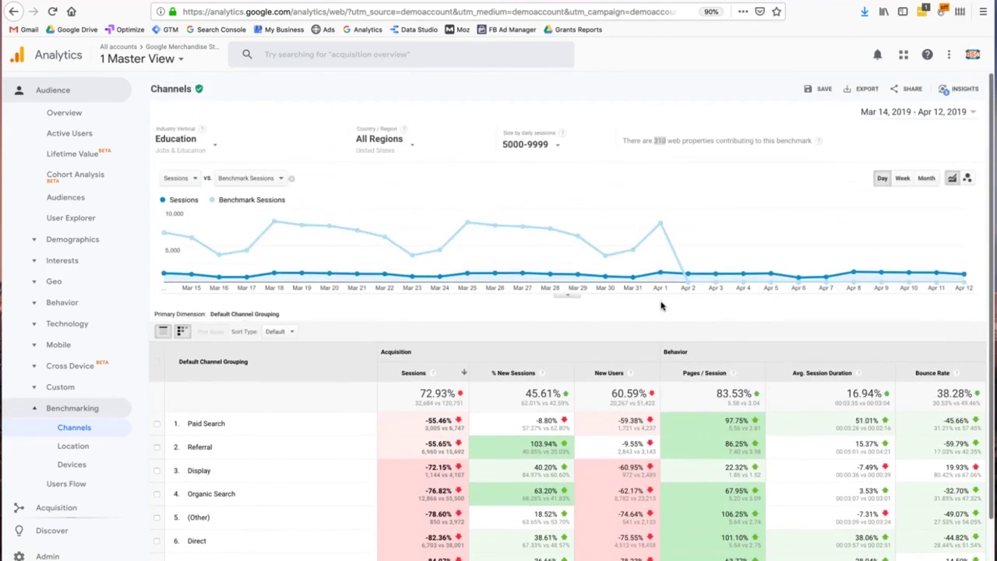
scroll(383, 463, down, 1)
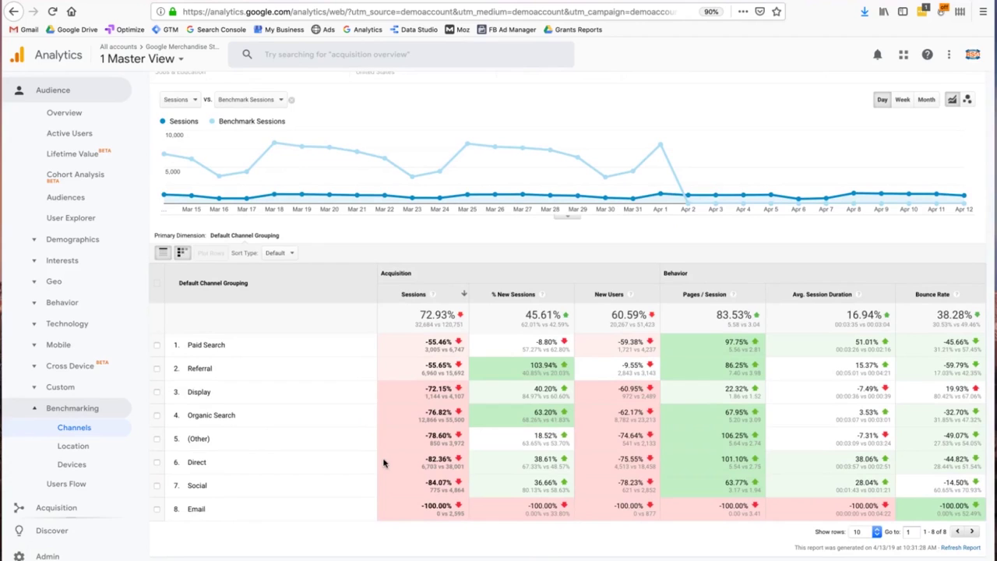
drag(206, 415, 421, 417)
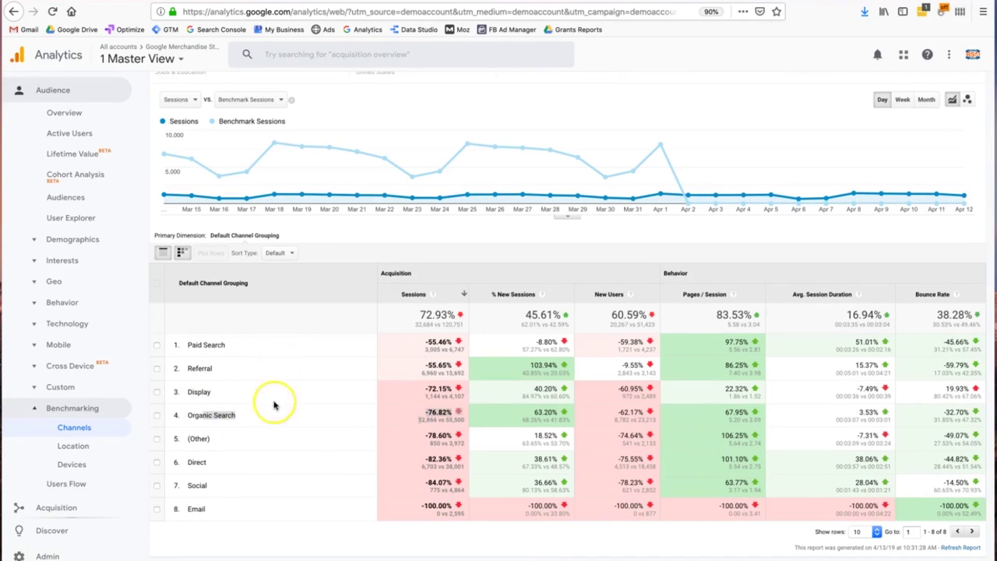
double_click(237, 421)
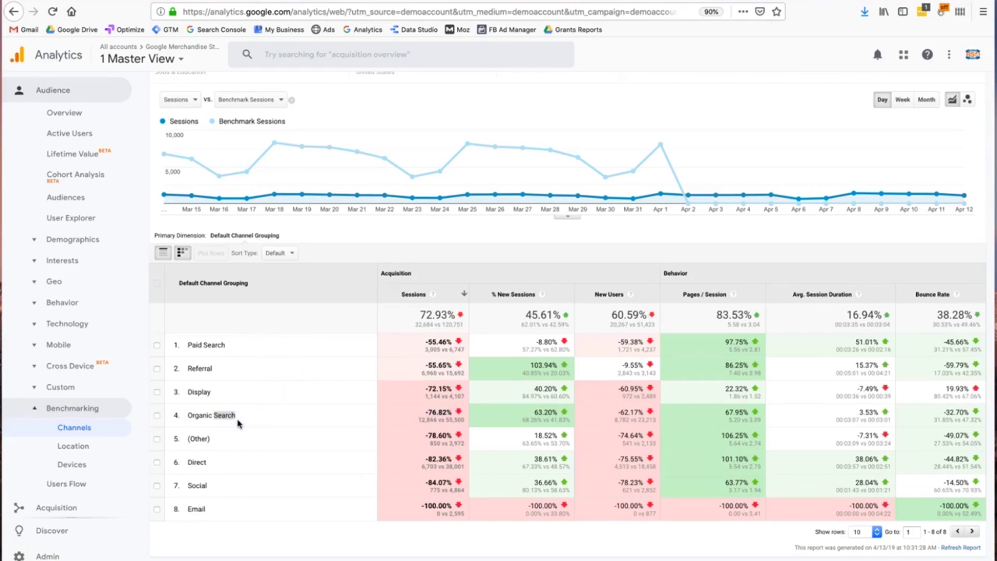
click(422, 418)
triple_click(218, 417)
click(438, 442)
click(441, 414)
Step: Compare Organic Search's pages per session and bounce rate with the benchmark values
click(734, 413)
click(442, 425)
click(718, 413)
click(727, 413)
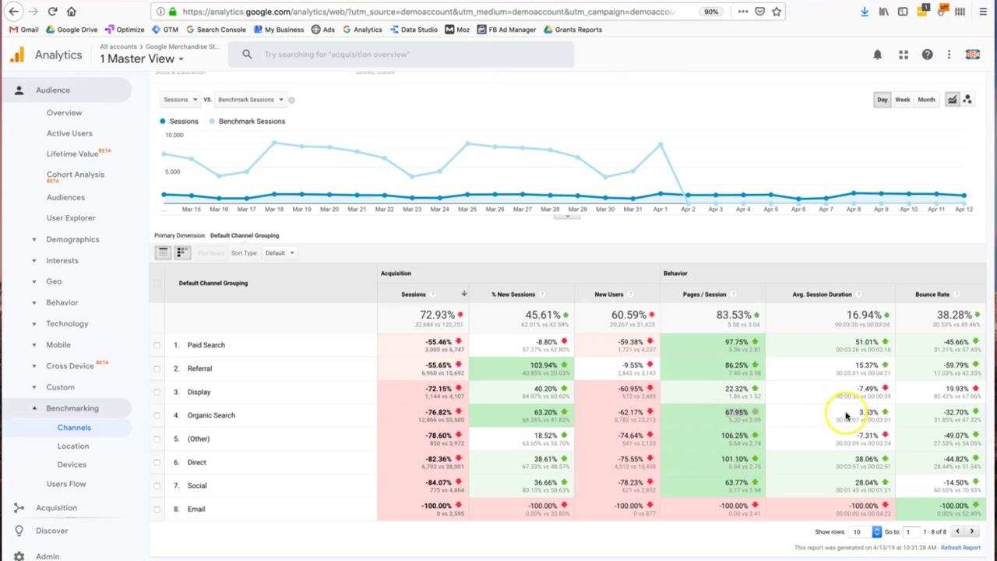
click(945, 417)
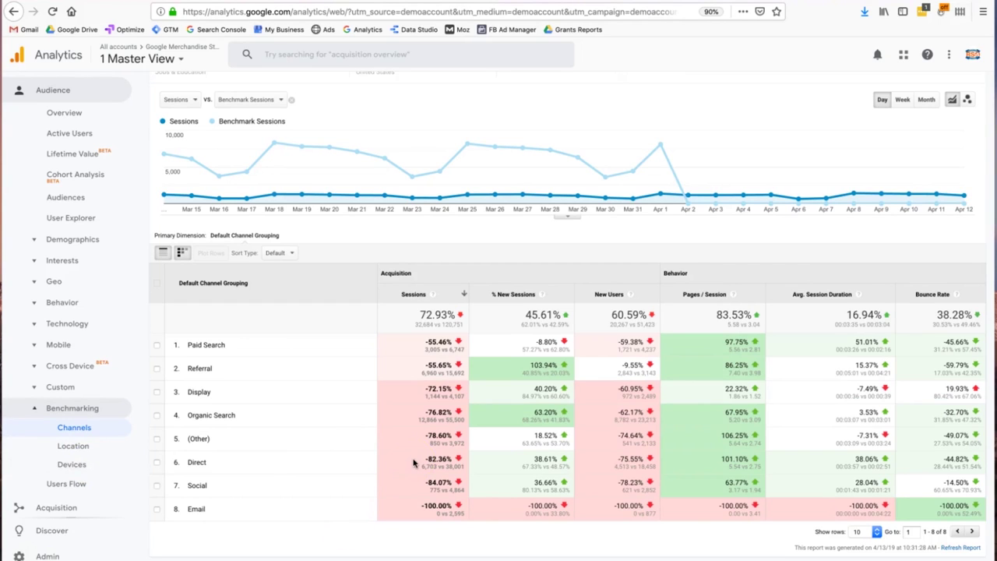
Step: Open the Acquisition Overview report and look through its top channels, conversion chart and channel table
scroll(413, 463, up, 2)
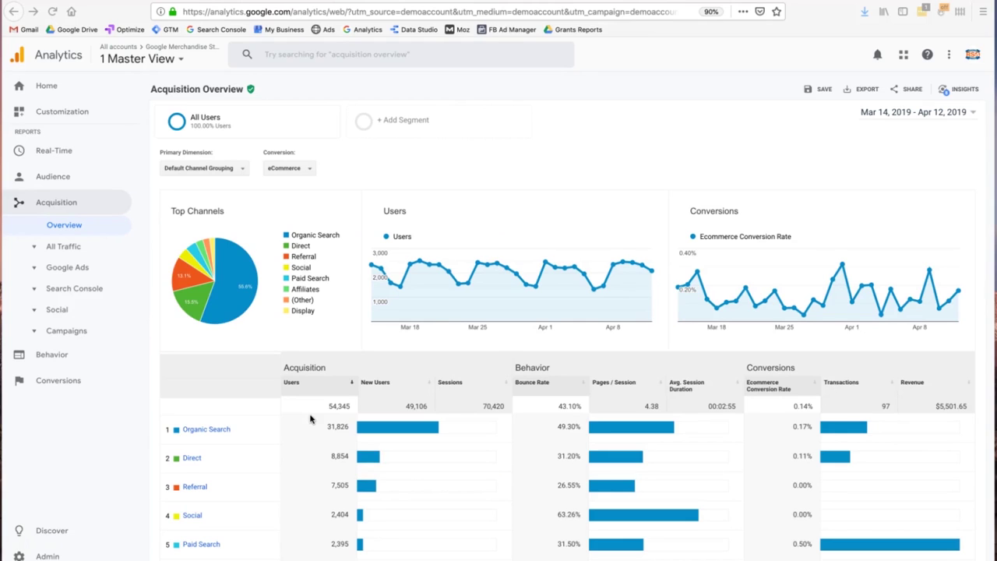
click(66, 226)
click(333, 368)
scroll(335, 369, down, 2)
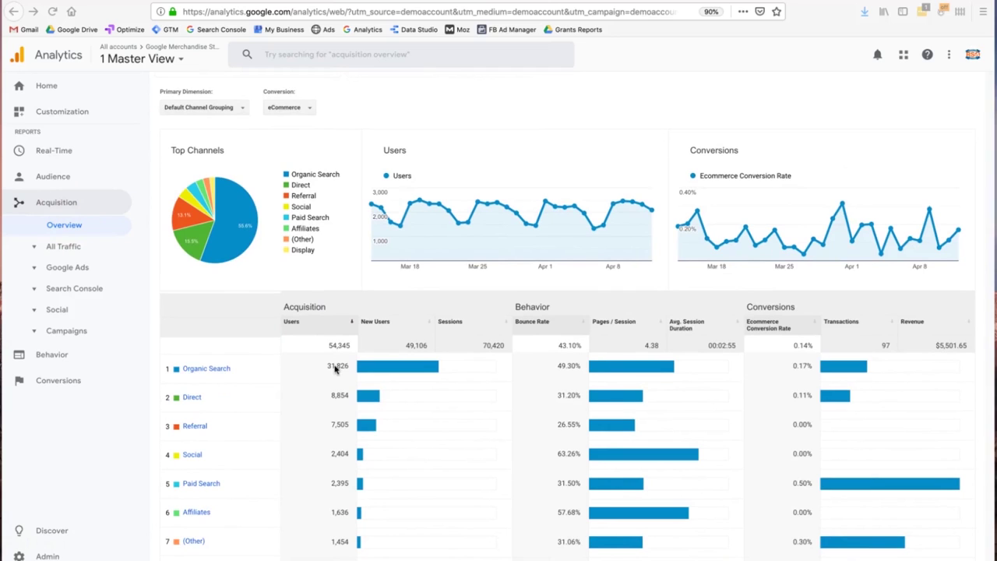
scroll(335, 369, down, 2)
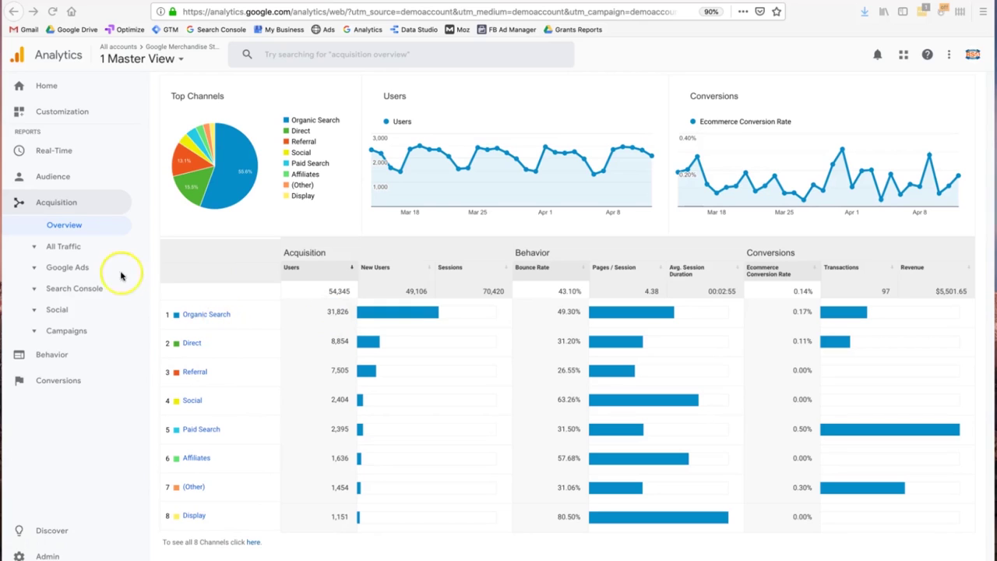
Step: Open the Channels report for all traffic and check its date range and channel table
click(64, 246)
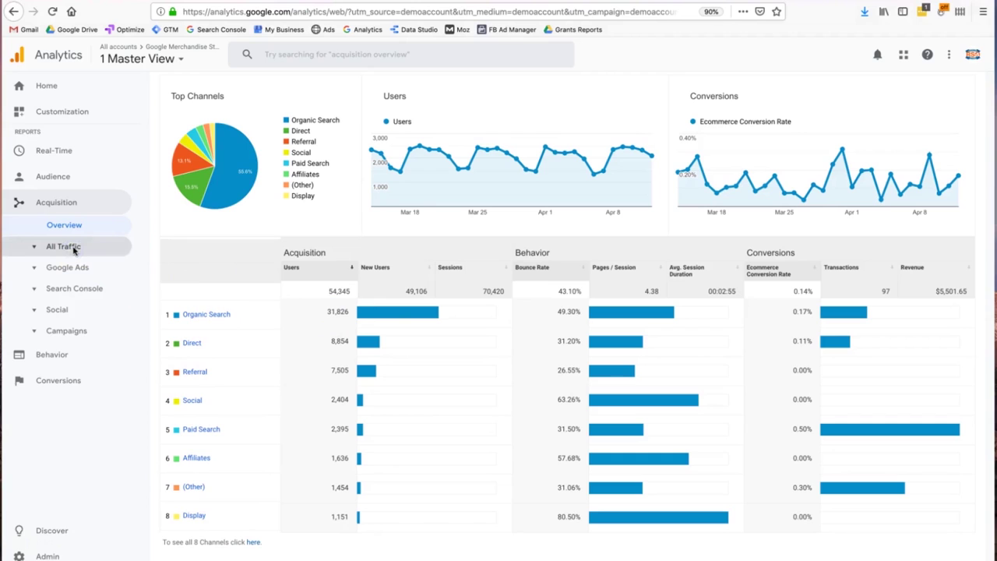
click(74, 266)
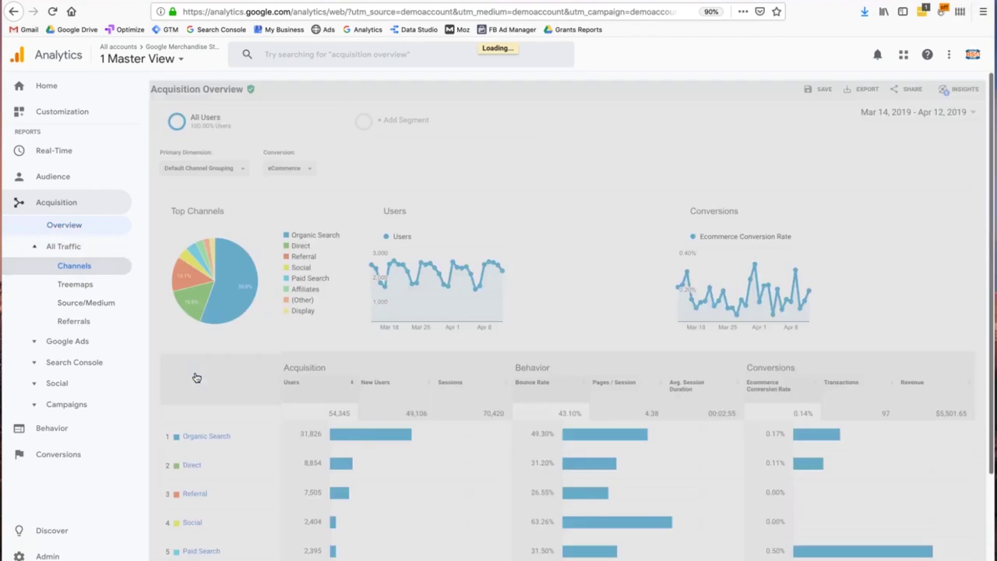
click(273, 434)
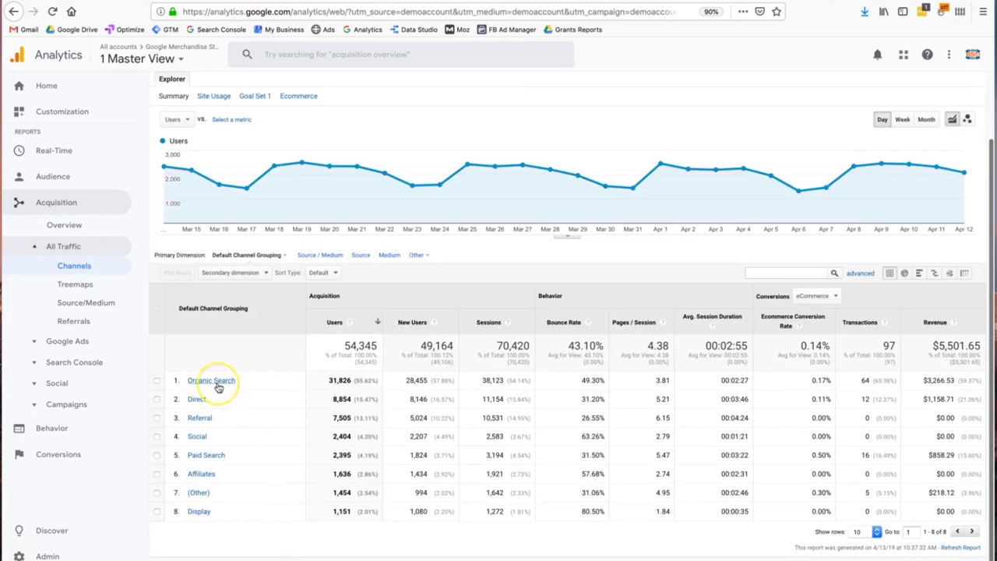
scroll(624, 257, up, 2)
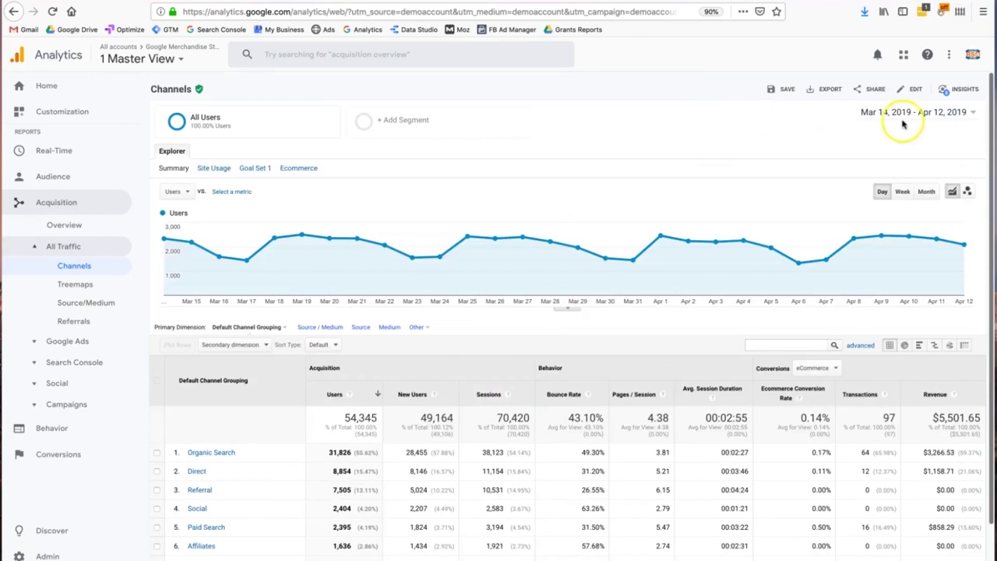
scroll(606, 200, down, 2)
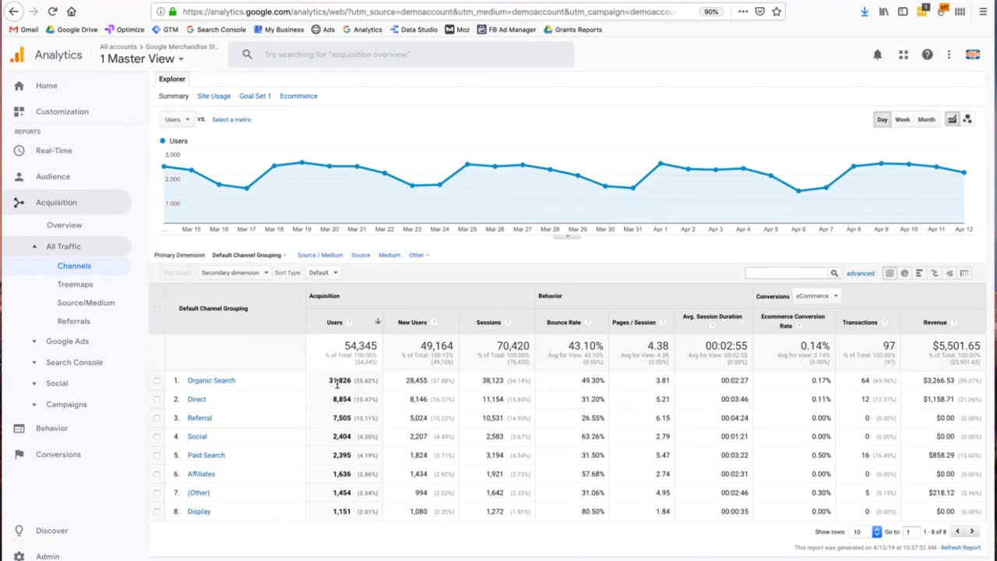
Step: Examine the Organic Search channel's users, share of total users and sessions
double_click(363, 381)
drag(376, 381, 353, 381)
click(338, 381)
click(341, 382)
click(484, 381)
click(361, 345)
click(335, 331)
click(343, 368)
click(341, 382)
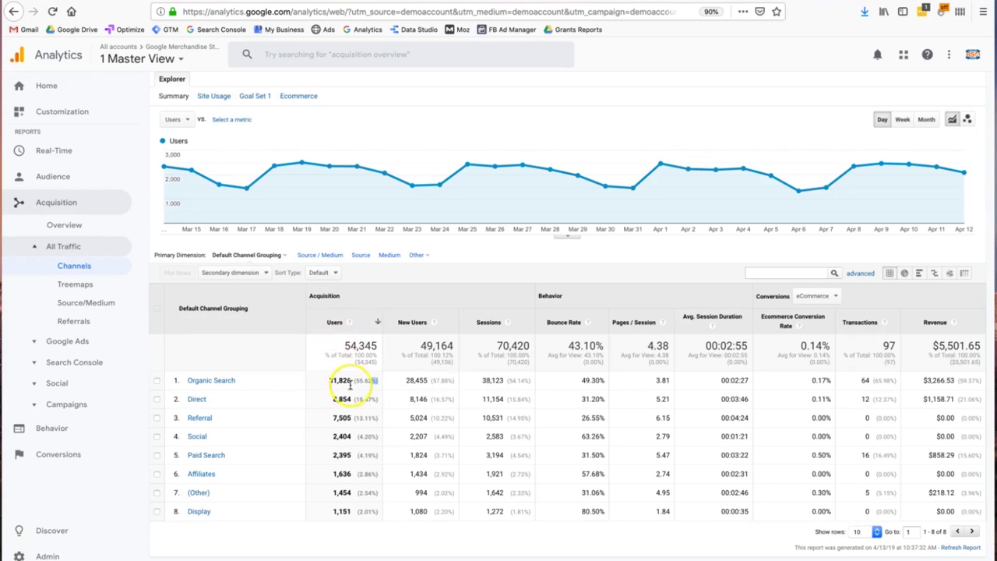
click(367, 382)
click(459, 387)
drag(504, 380, 491, 380)
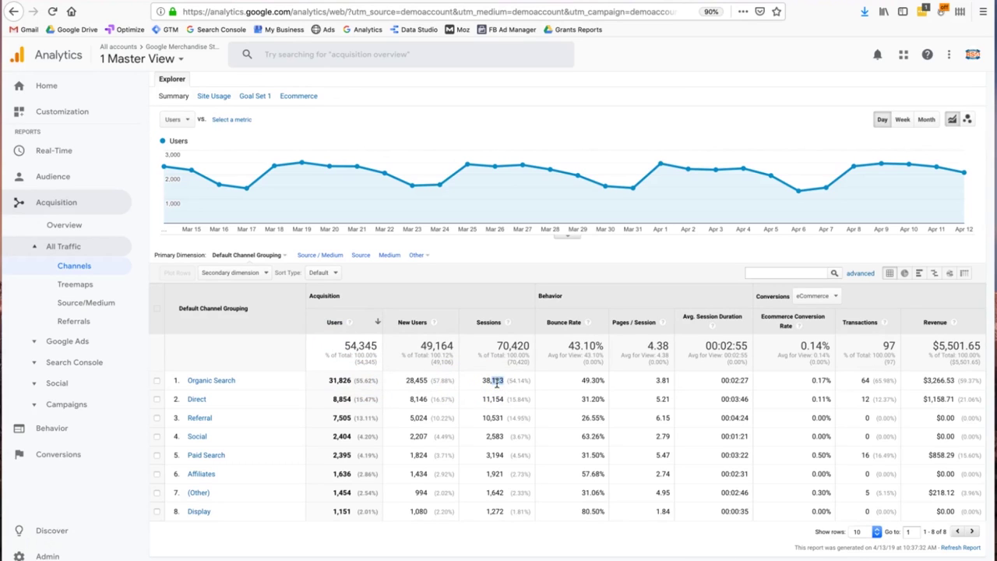
click(496, 383)
Step: Examine Organic Search's bounce rate, pages per session and average session duration
double_click(614, 380)
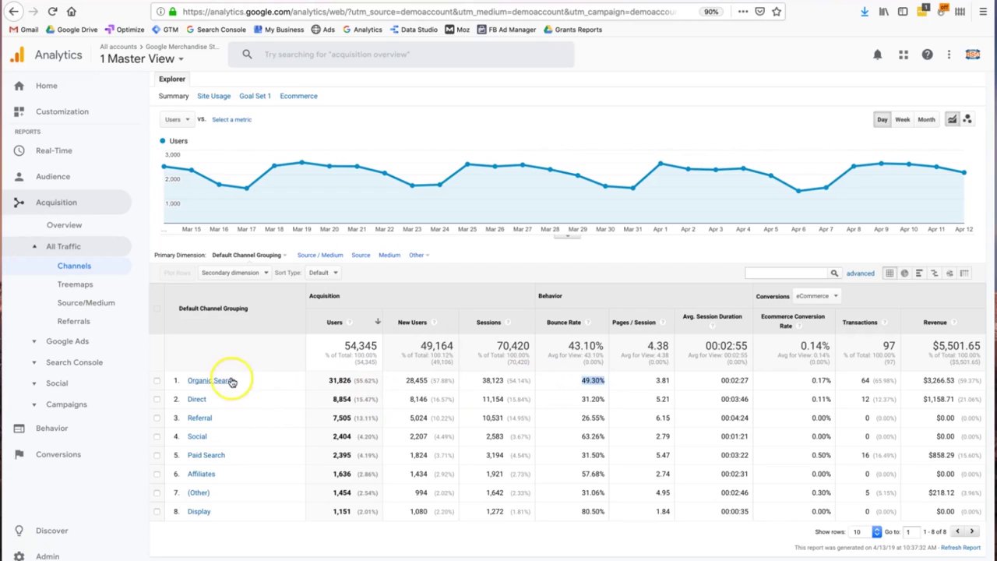
double_click(646, 382)
double_click(589, 380)
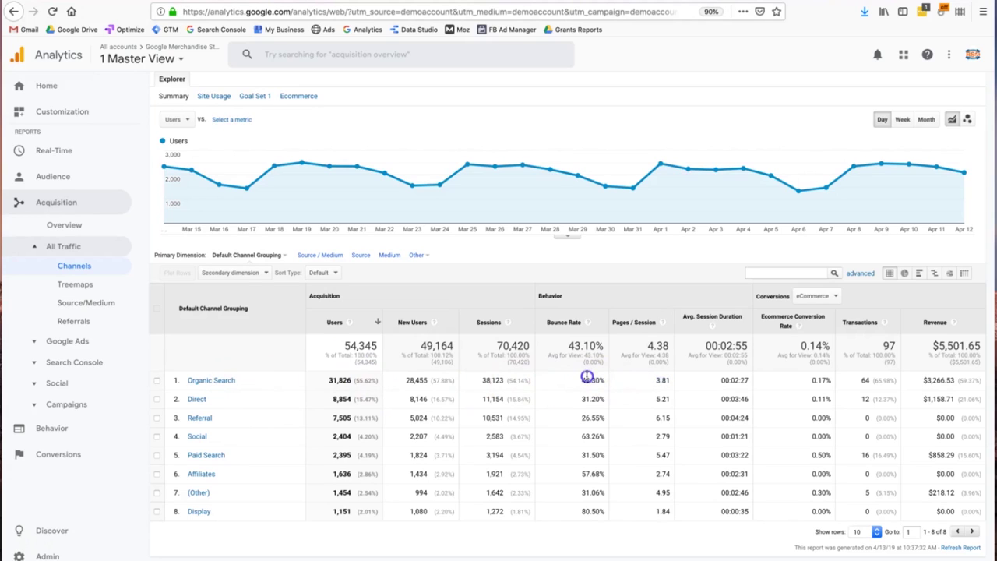
double_click(645, 380)
double_click(696, 383)
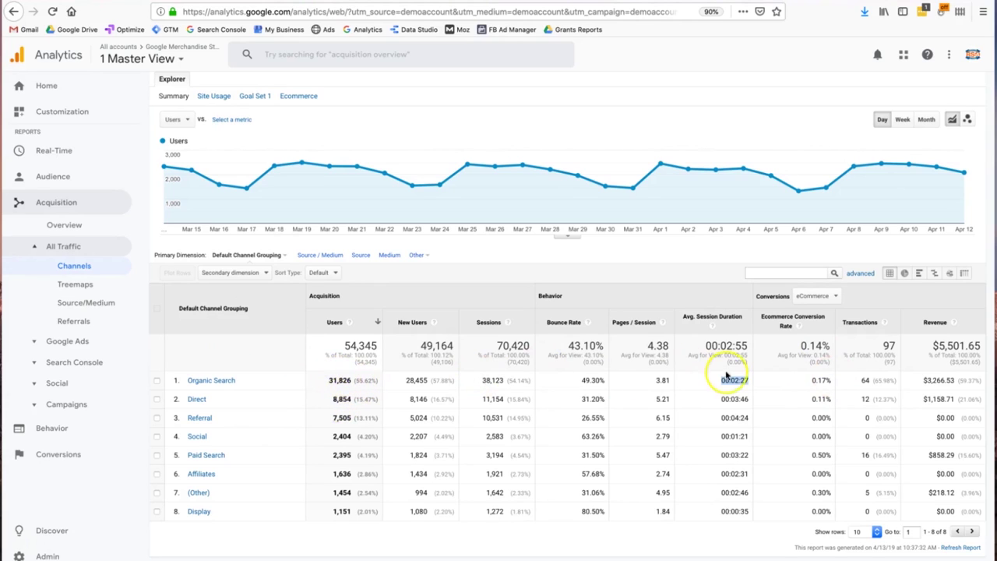
Step: Examine Organic Search's ecommerce conversion rate, transactions and revenue
click(863, 382)
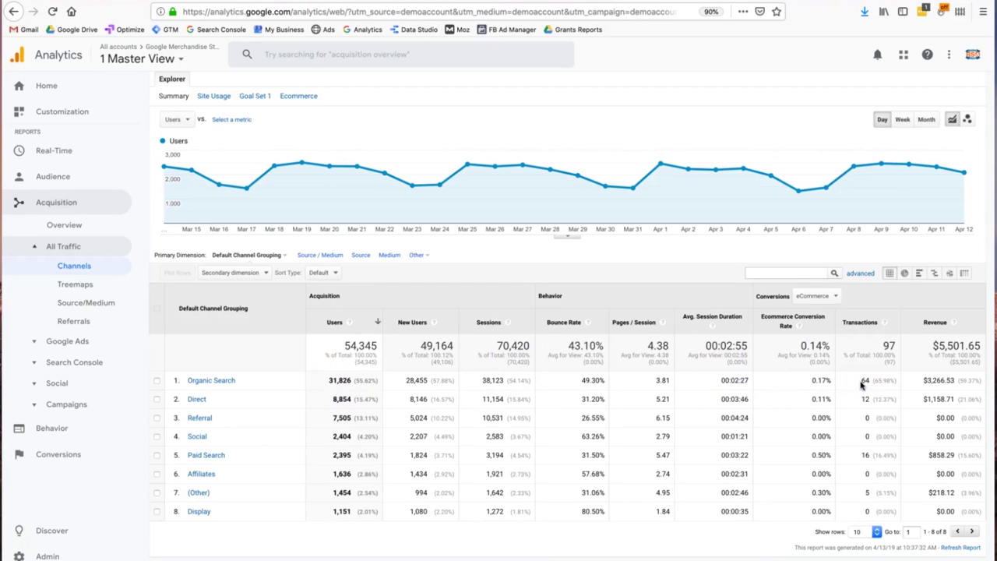
click(812, 382)
drag(813, 381, 834, 382)
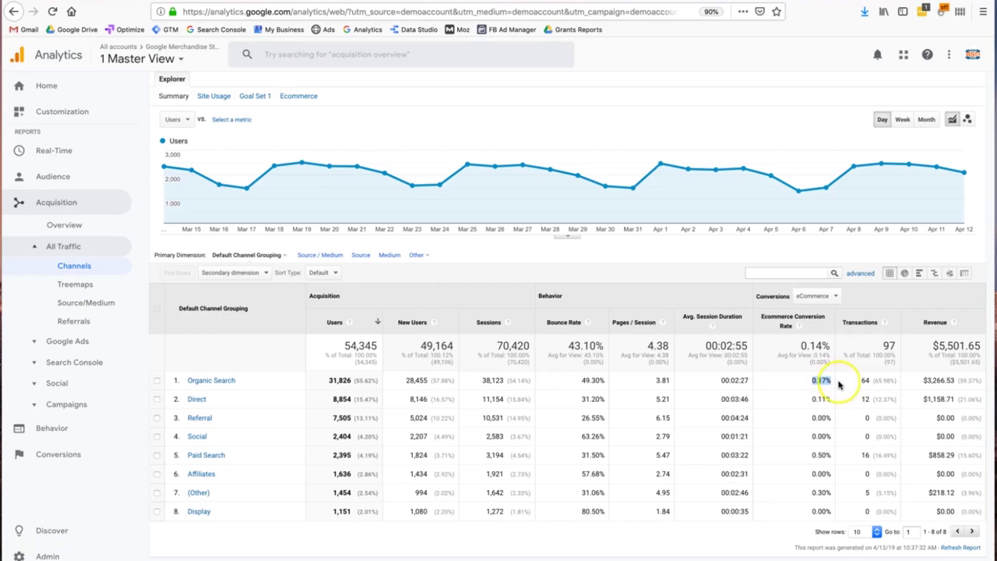
click(863, 381)
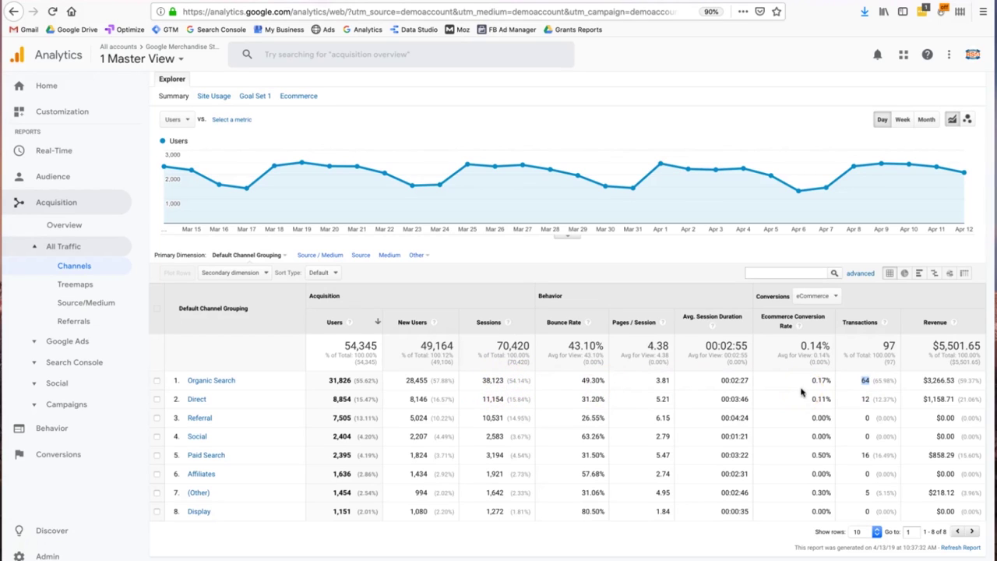
double_click(922, 380)
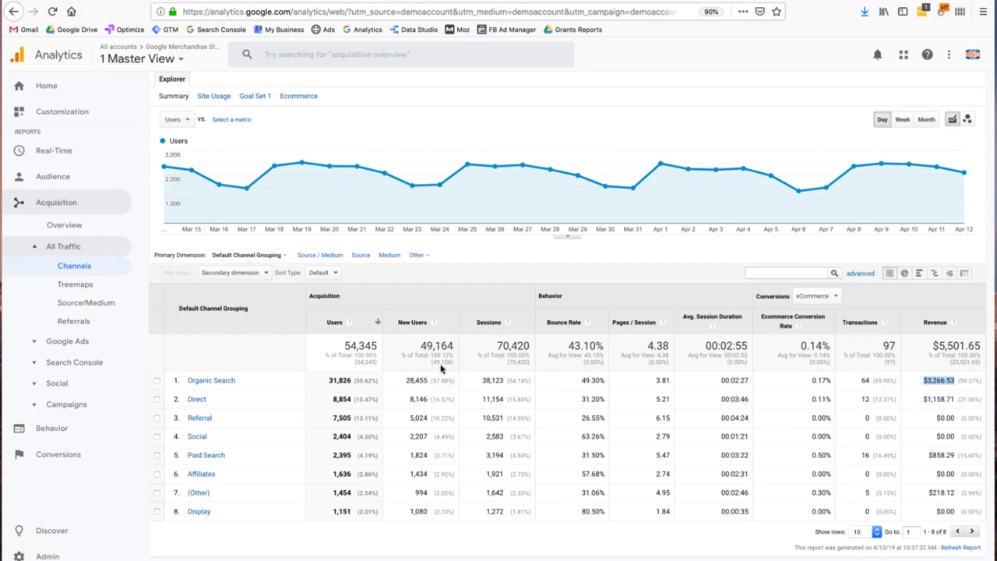
Step: Compare Organic Search's users with the site-wide total, and read the new users and sessions totals
drag(327, 381, 405, 381)
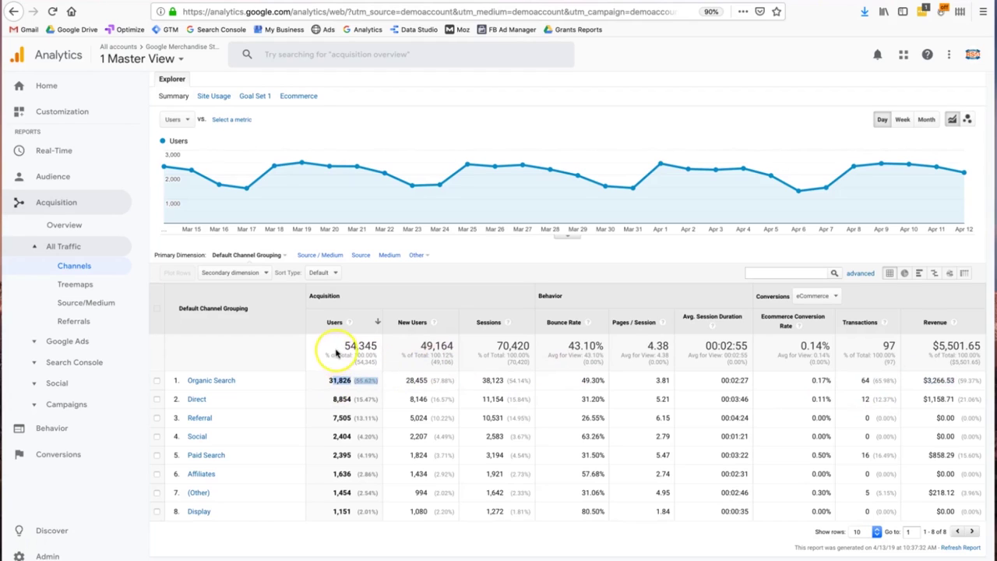
drag(378, 346, 358, 347)
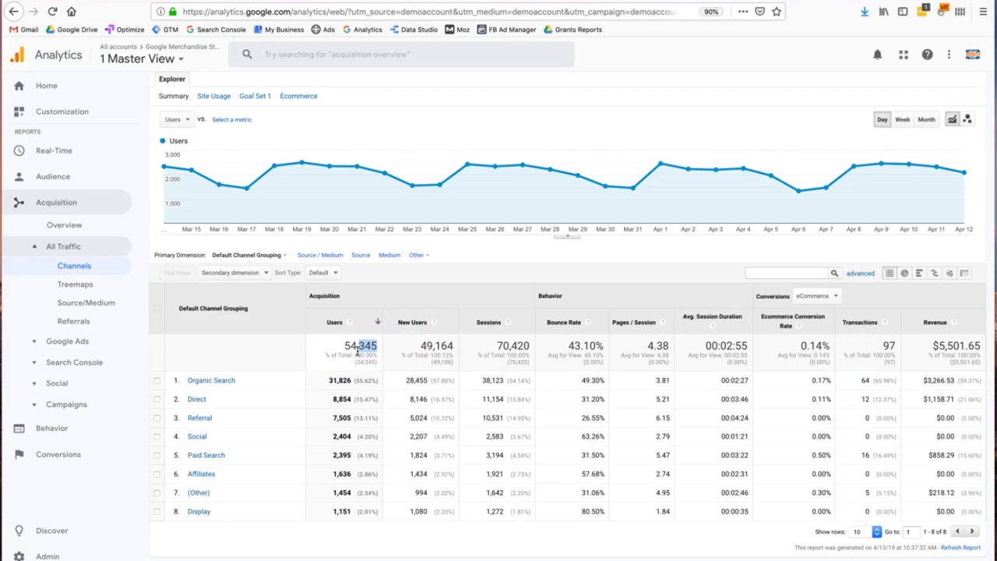
click(354, 350)
double_click(364, 348)
double_click(424, 350)
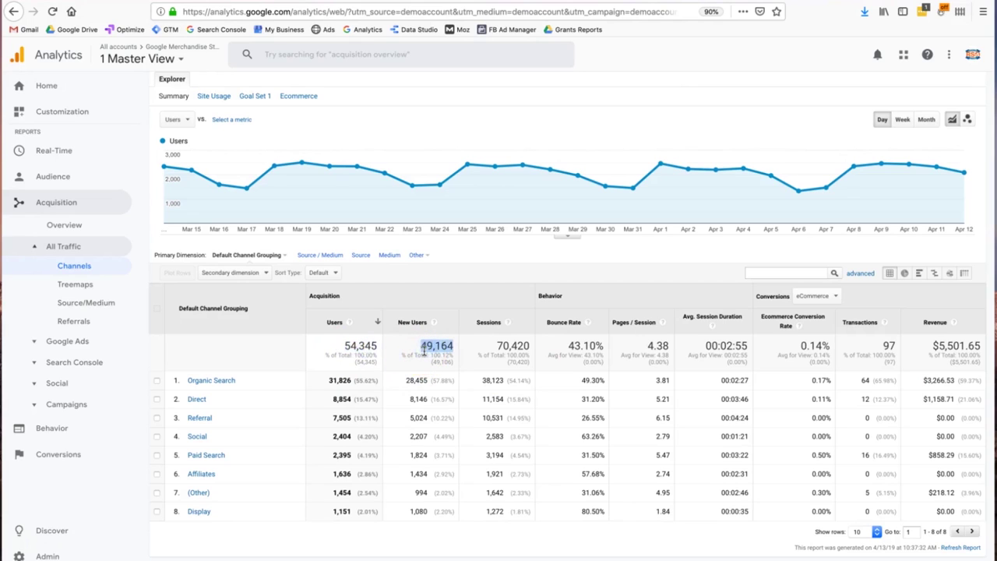
double_click(512, 346)
Step: Read the site-wide behavior averages and the overall ecommerce conversion rate and transactions in the summary row
double_click(560, 351)
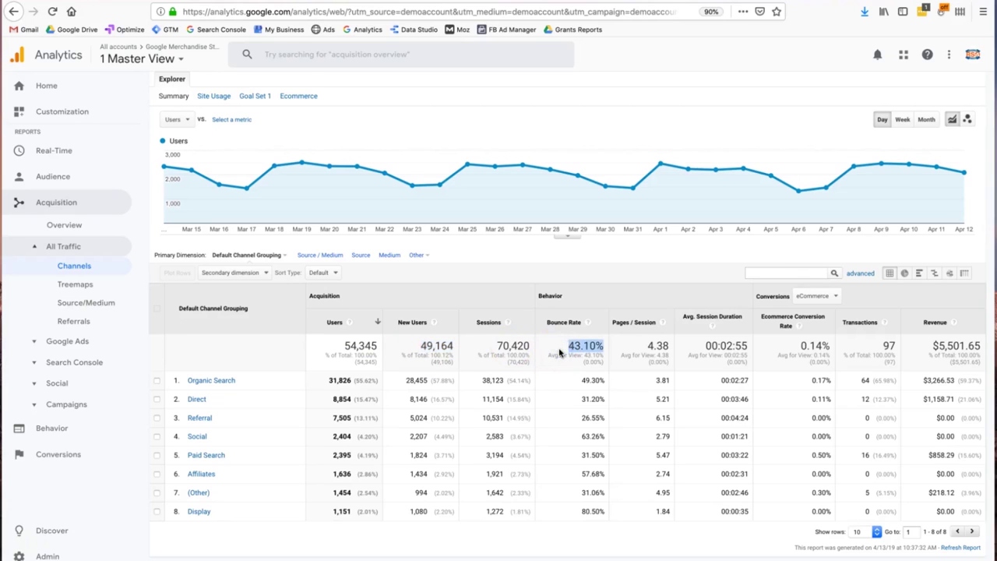
double_click(646, 352)
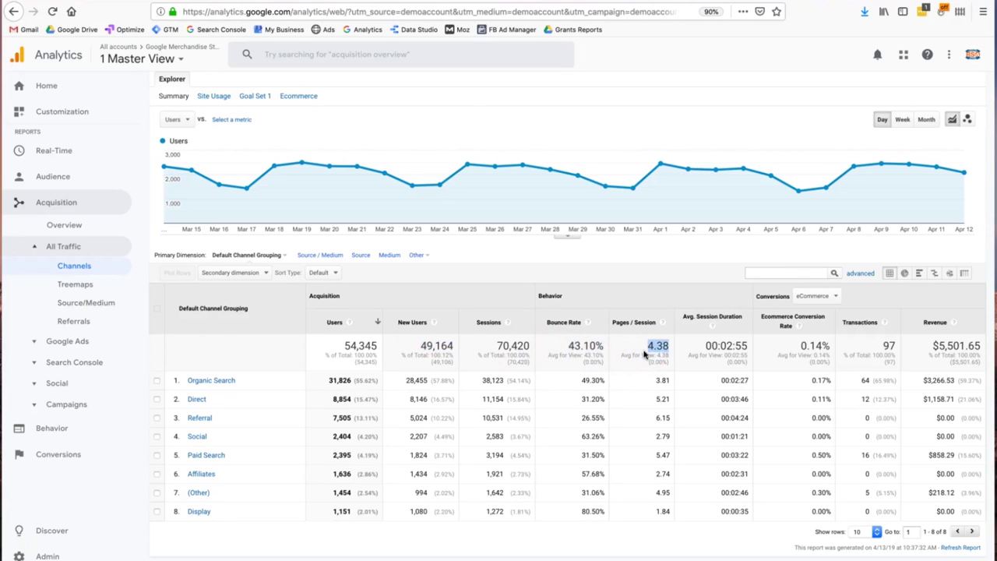
double_click(715, 352)
click(731, 349)
click(779, 352)
double_click(778, 352)
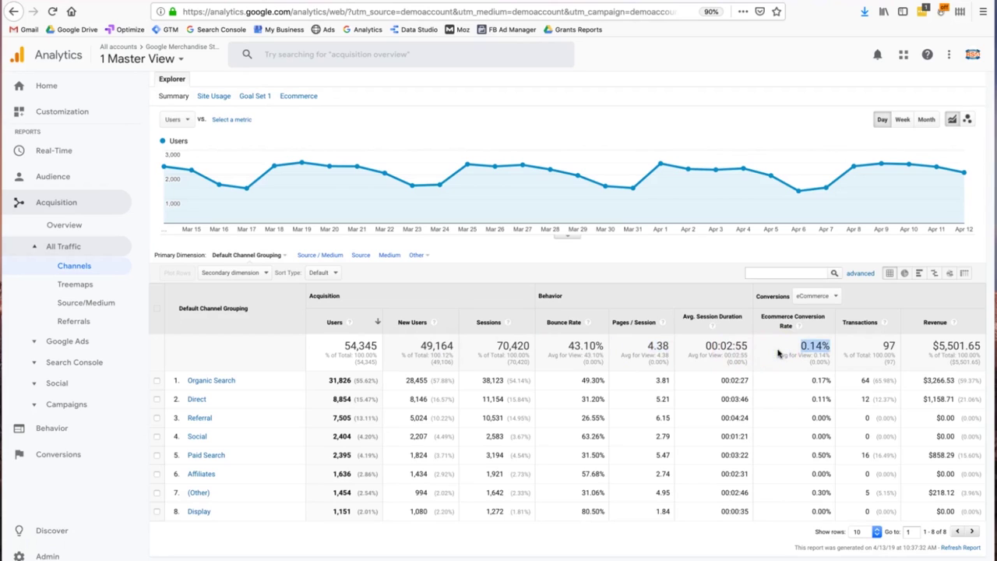
double_click(885, 348)
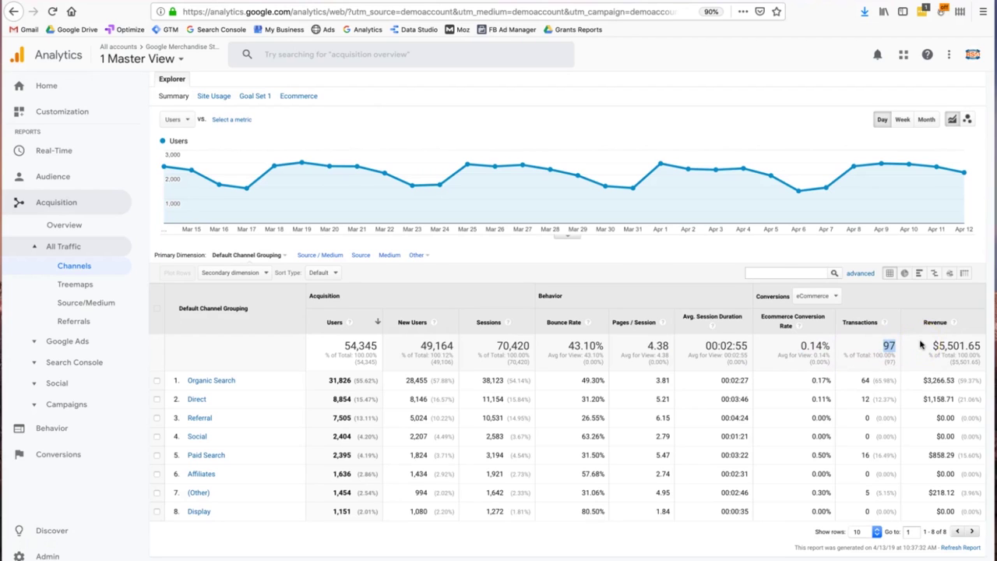
Step: Check the report's date range against the summary row of totals in the channel table
scroll(920, 345, up, 2)
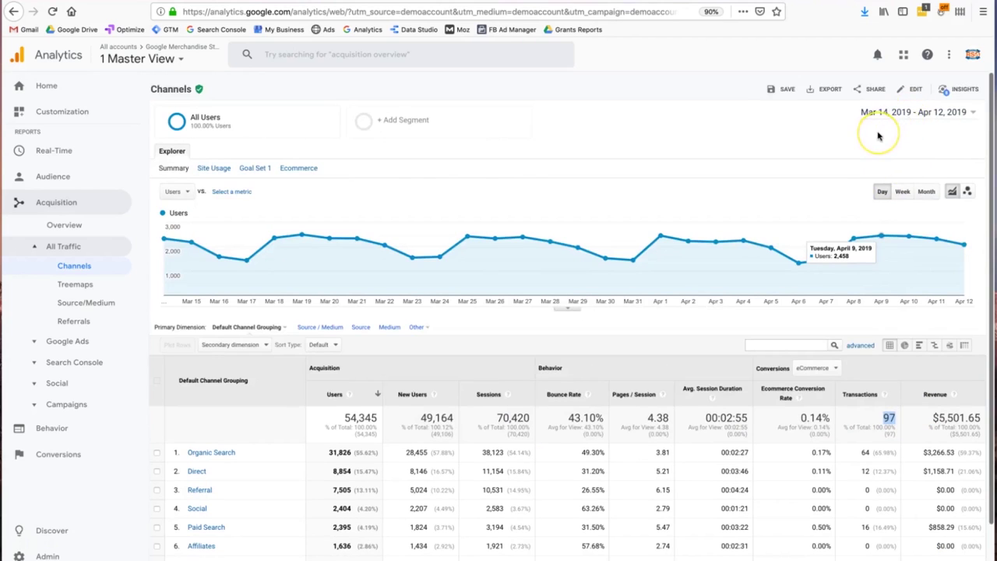
scroll(475, 364, down, 2)
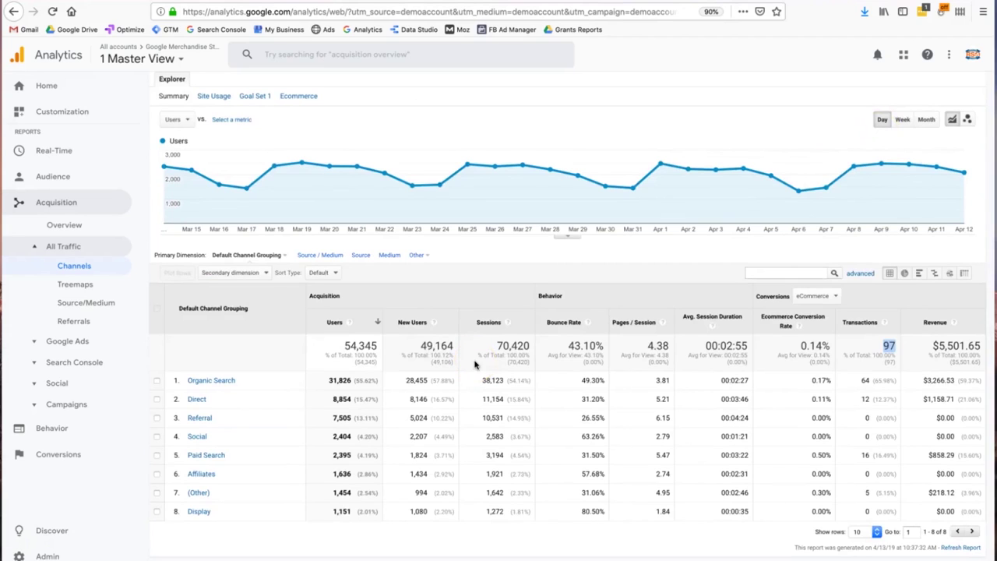
drag(327, 351, 639, 350)
click(635, 355)
scroll(635, 355, up, 2)
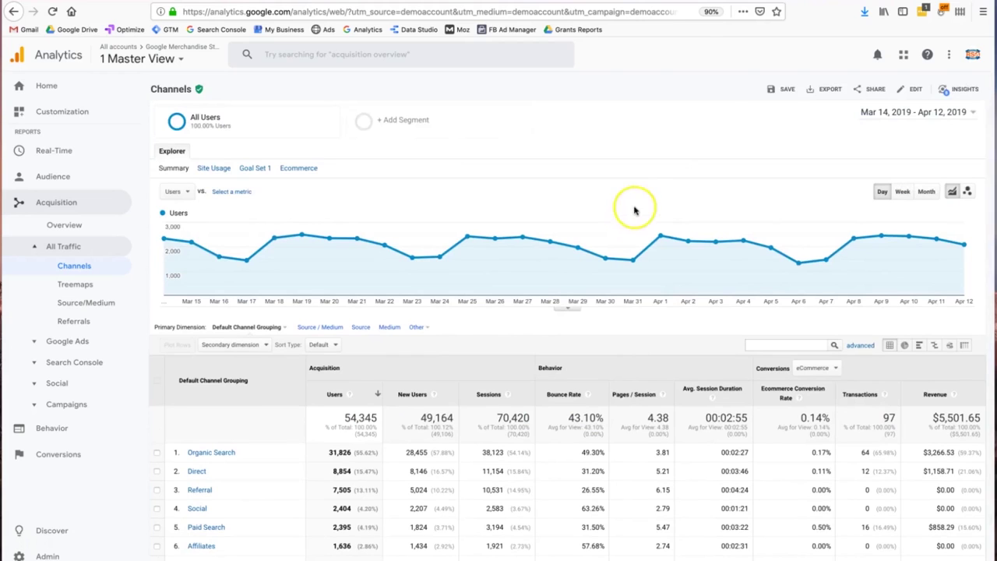
Step: Export the Channels report as a PDF and save the file Analytics 1 Master View Channels 20190314-20190412.pdf
click(777, 93)
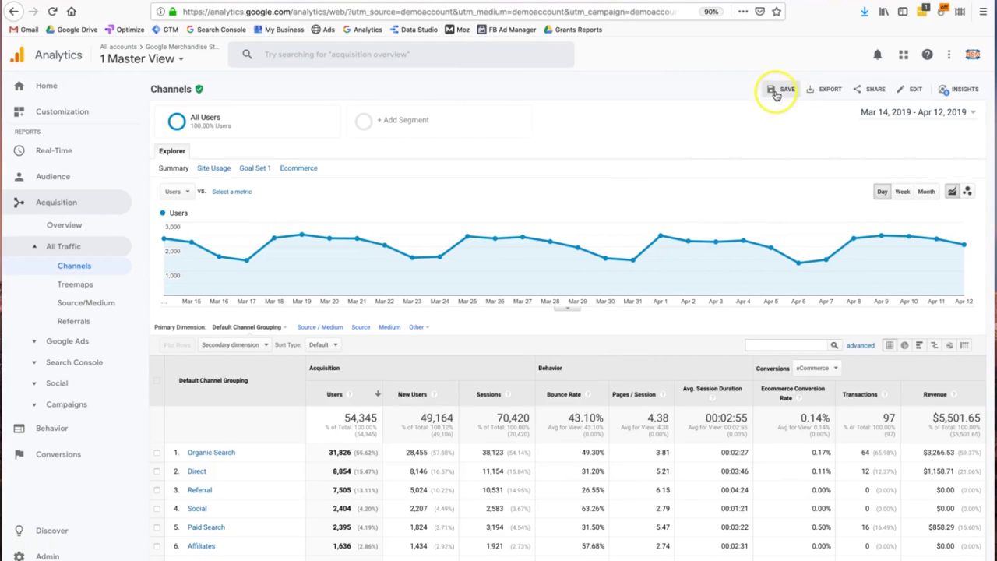
click(814, 94)
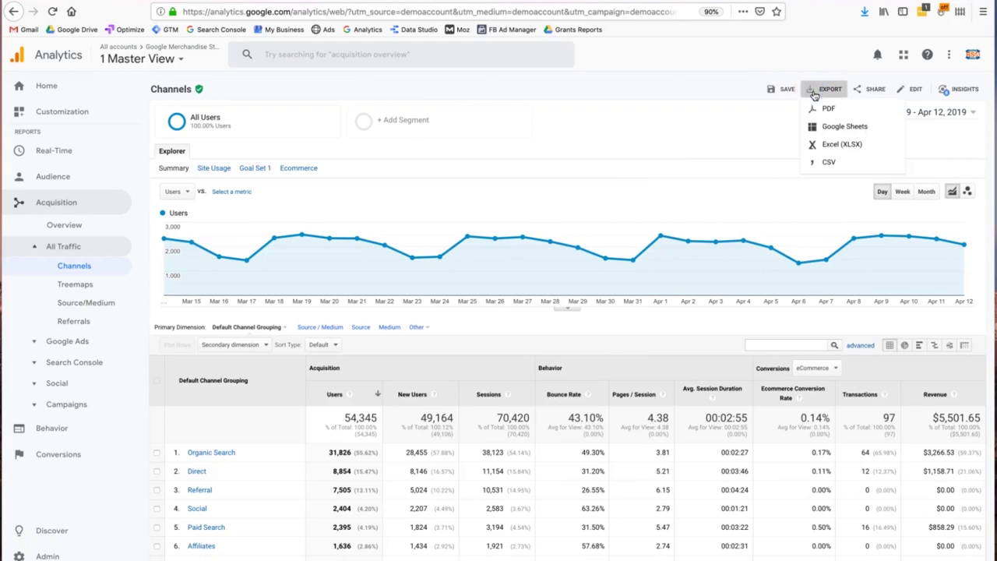
click(819, 107)
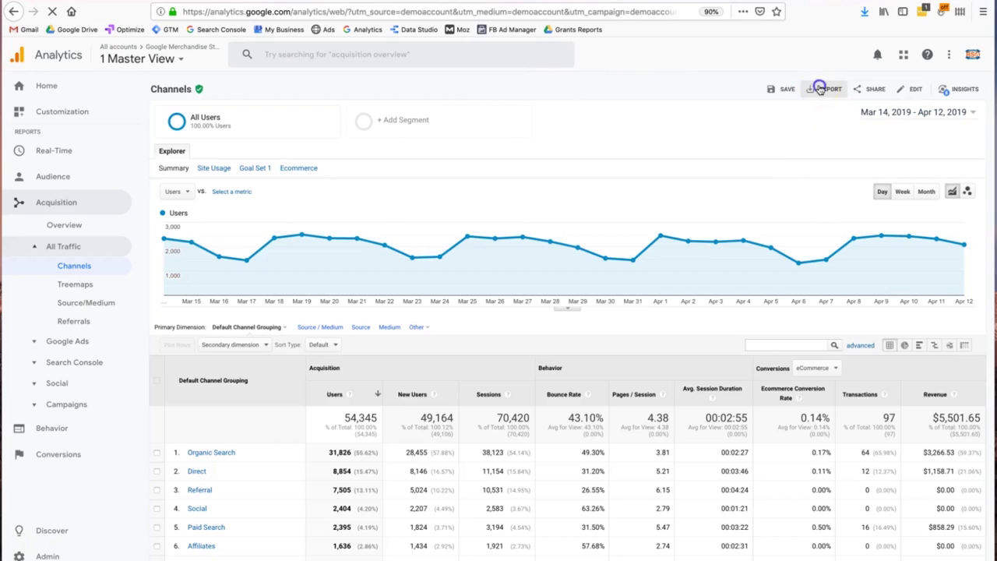
click(820, 89)
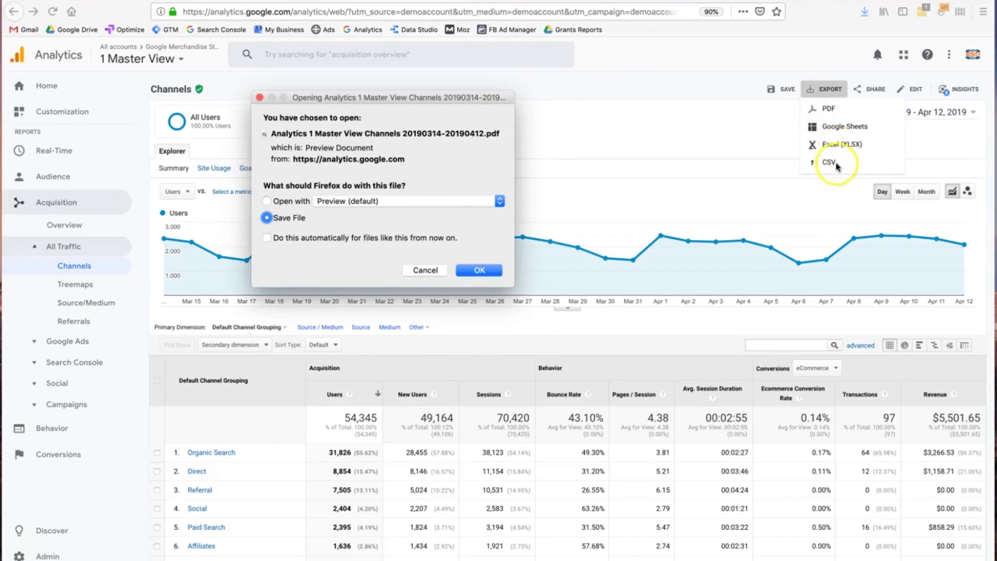
click(745, 158)
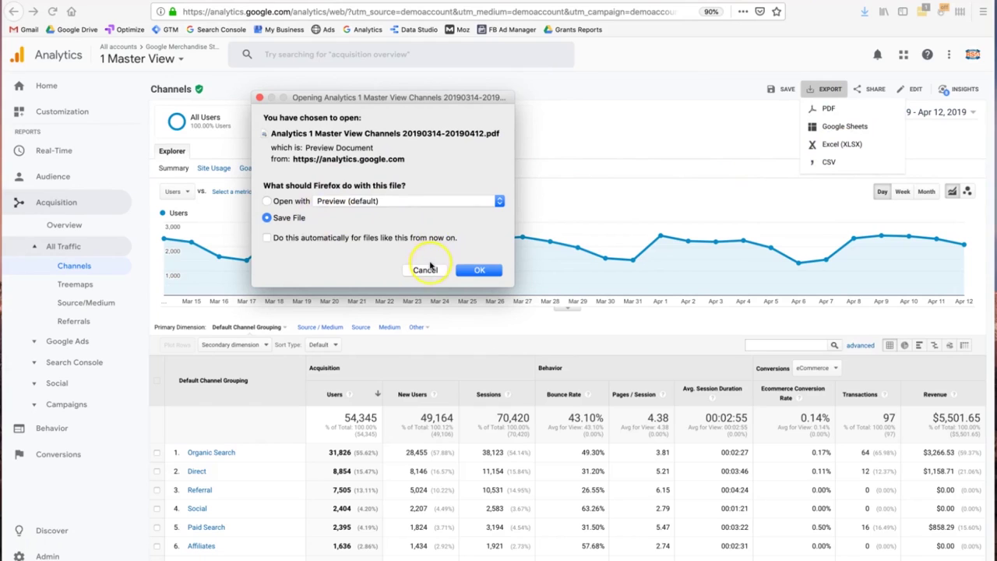
click(483, 269)
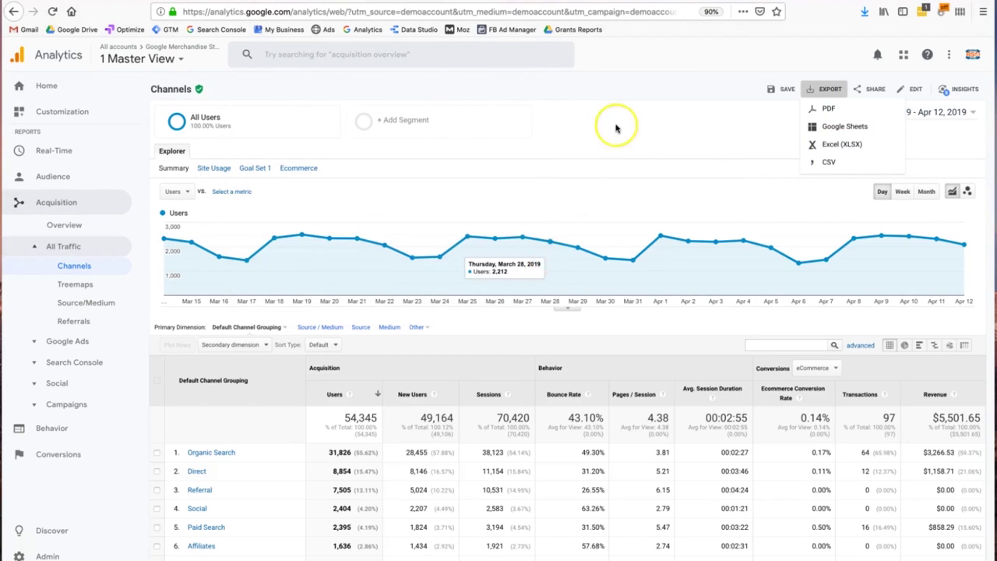
click(637, 107)
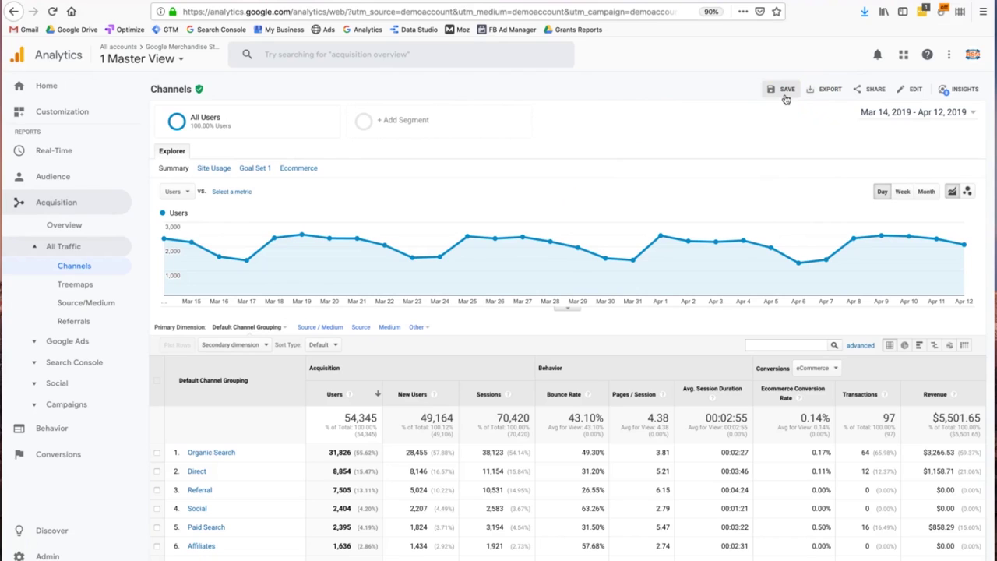
click(815, 95)
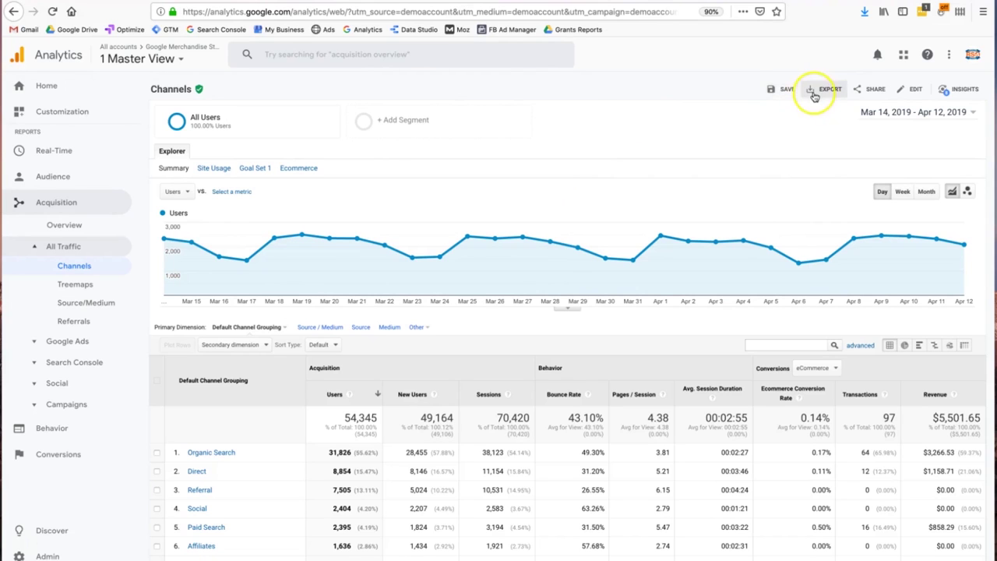
Step: Open the Campaigns report for Google Ads within the Acquisition reports
scroll(358, 210, down, 1)
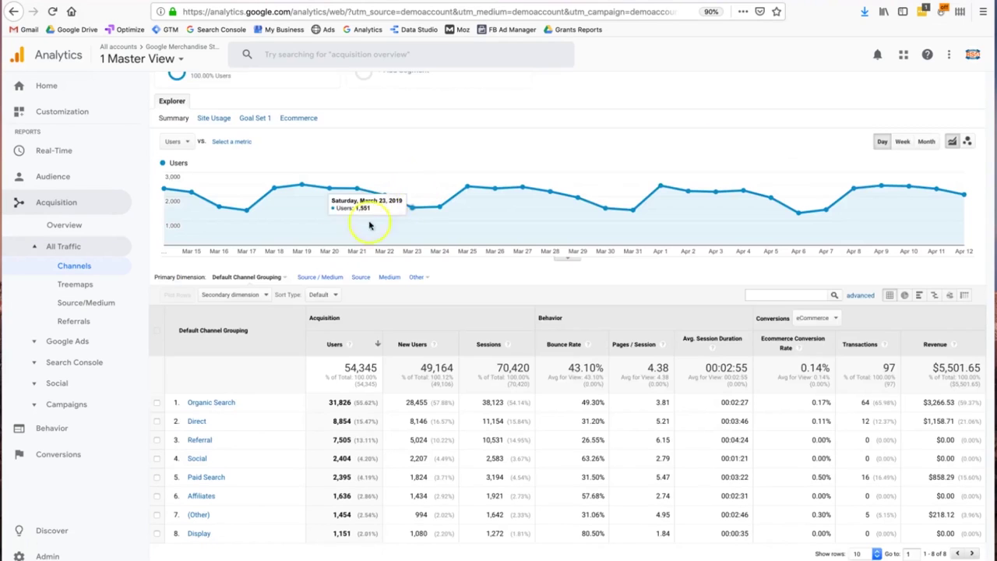
click(79, 342)
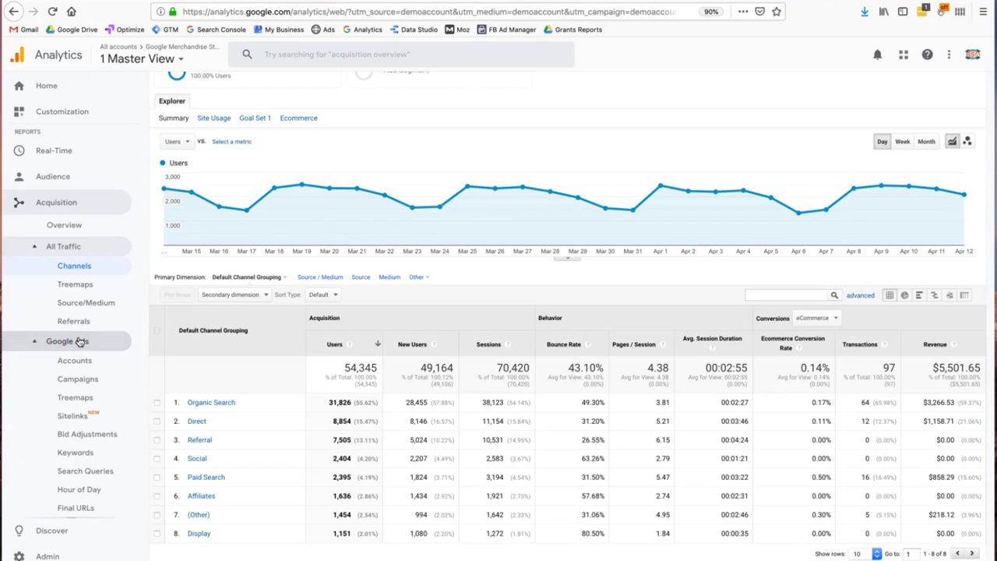
click(77, 379)
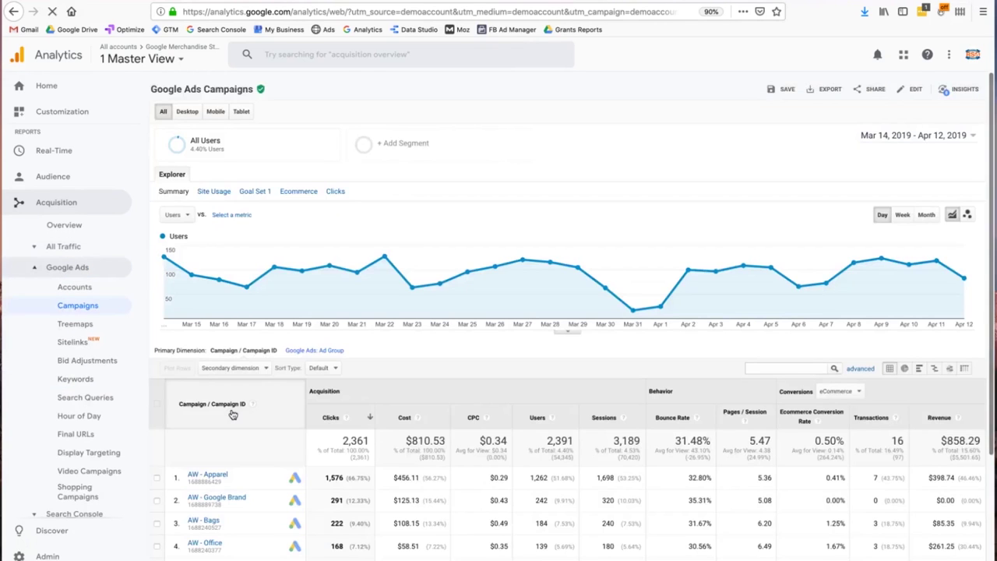
Step: Read the overall average CPC, total cost and total revenue in the Google Ads campaign table's summary row
scroll(374, 456, down, 1)
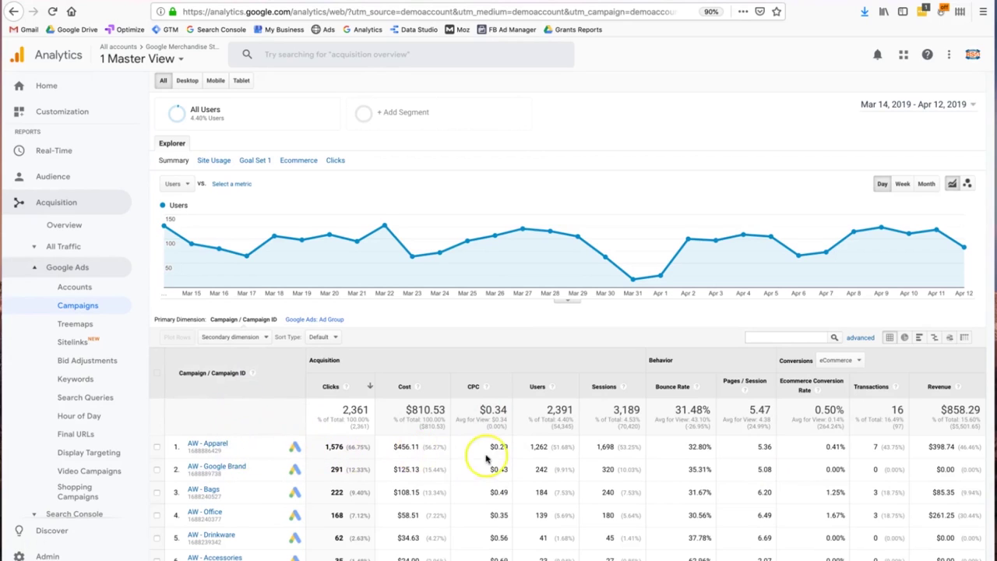
double_click(493, 410)
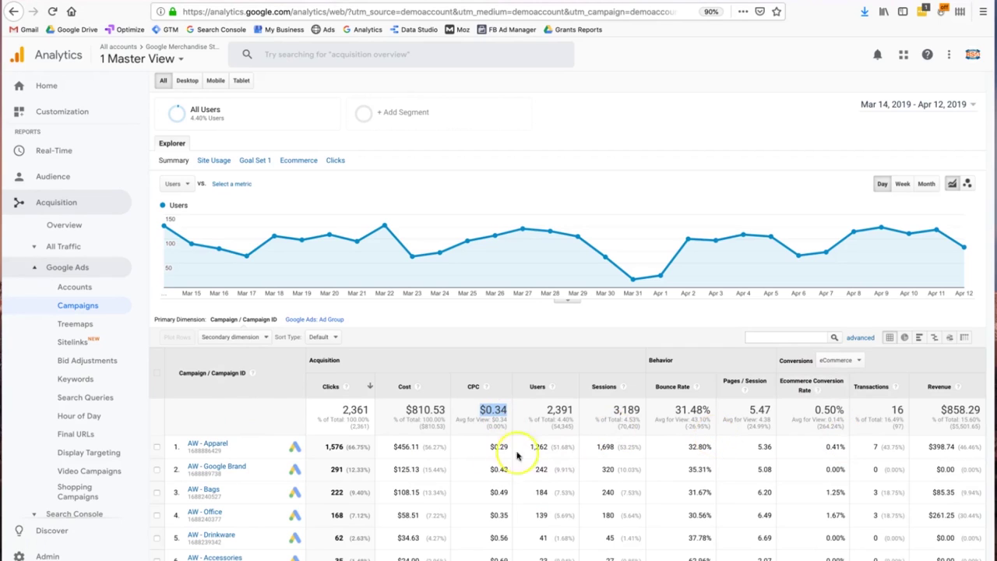
triple_click(422, 413)
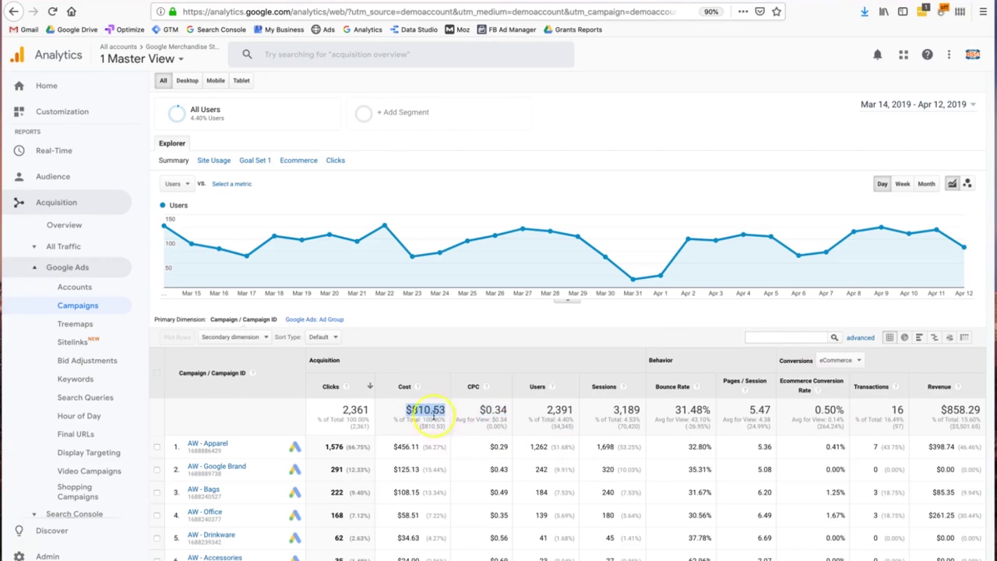
triple_click(972, 413)
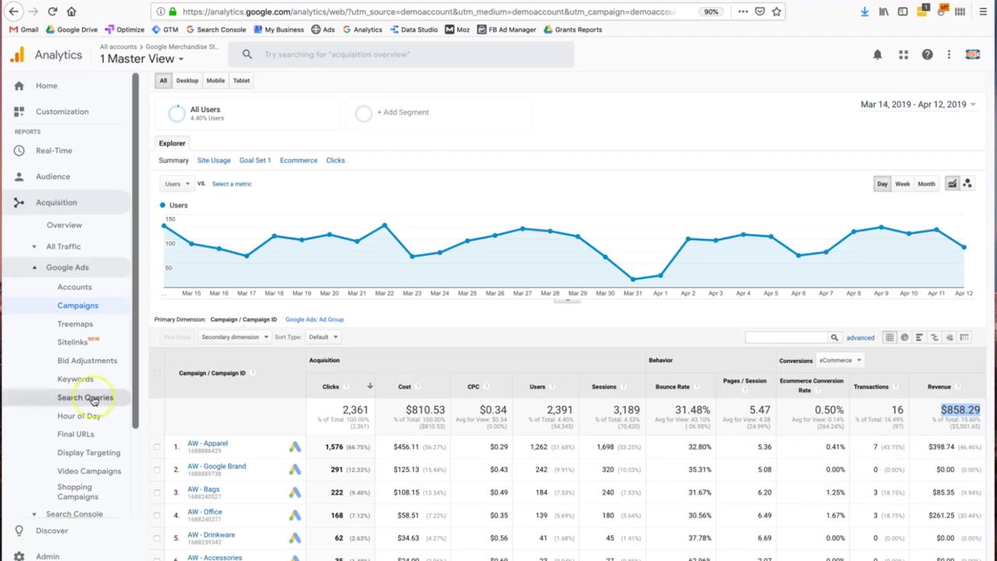
Step: Look over the other available Google Ads reports, such as Search Queries and Display Targeting, and collapse the Google Ads group
scroll(90, 398, down, 2)
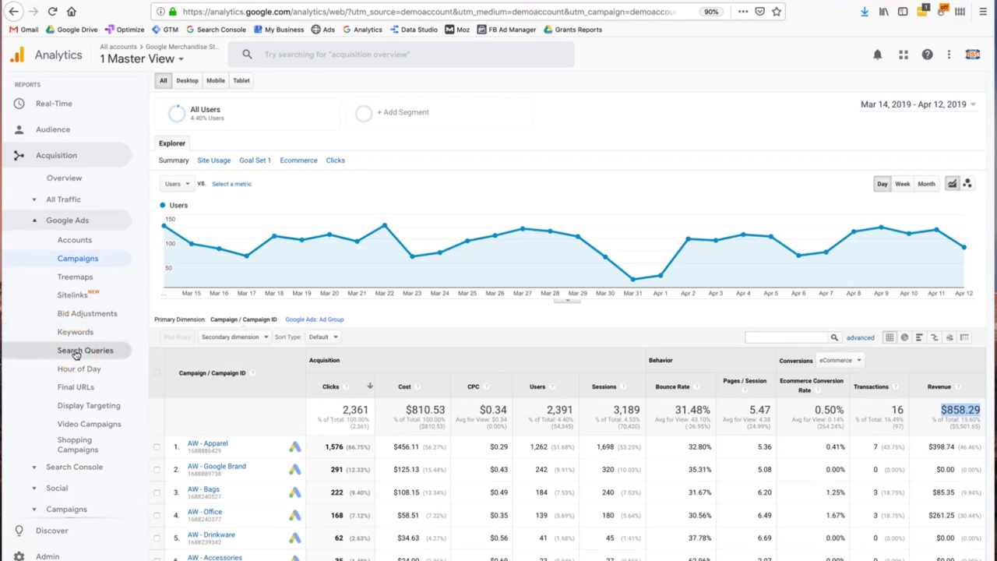
scroll(82, 374, down, 1)
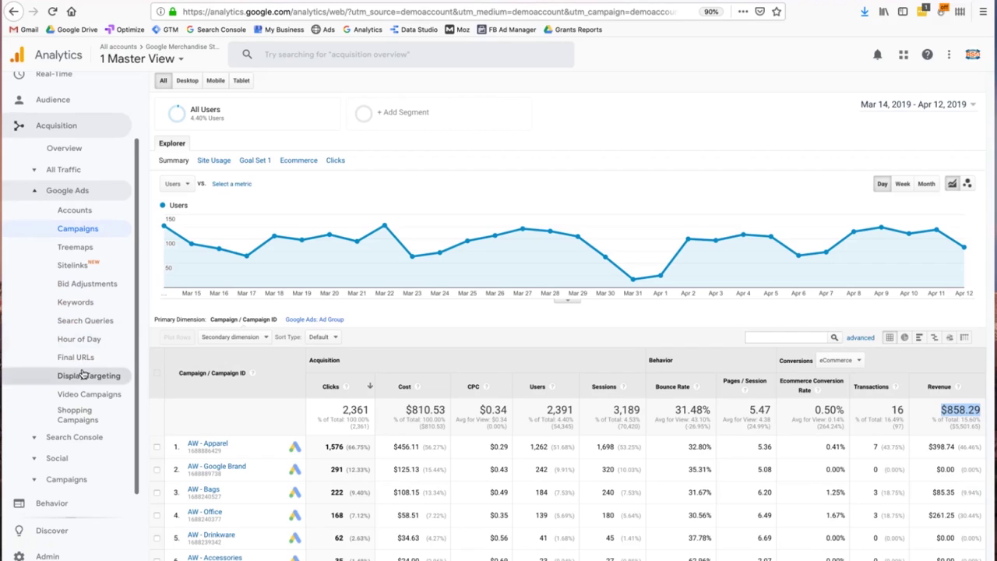
click(85, 380)
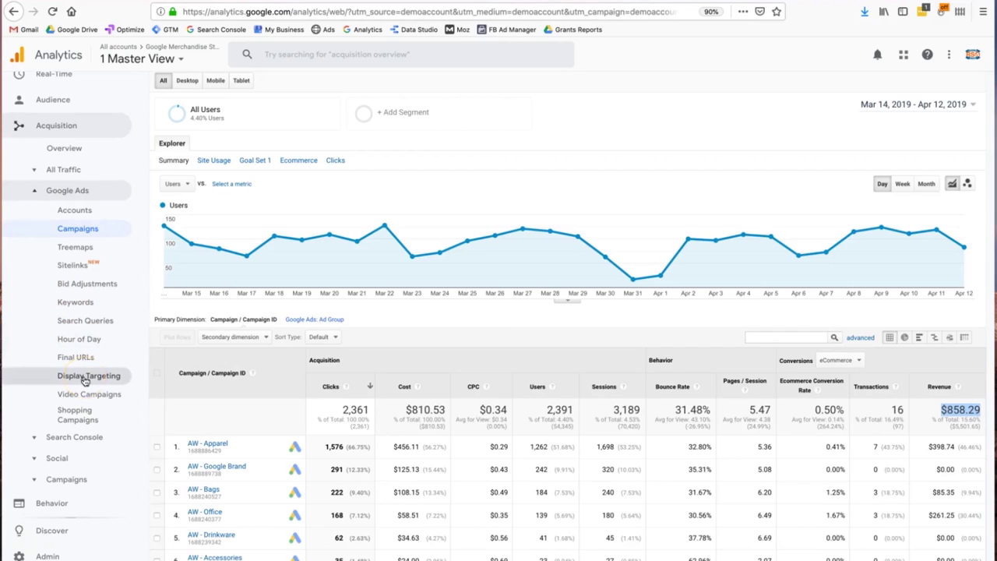
scroll(85, 380, up, 1)
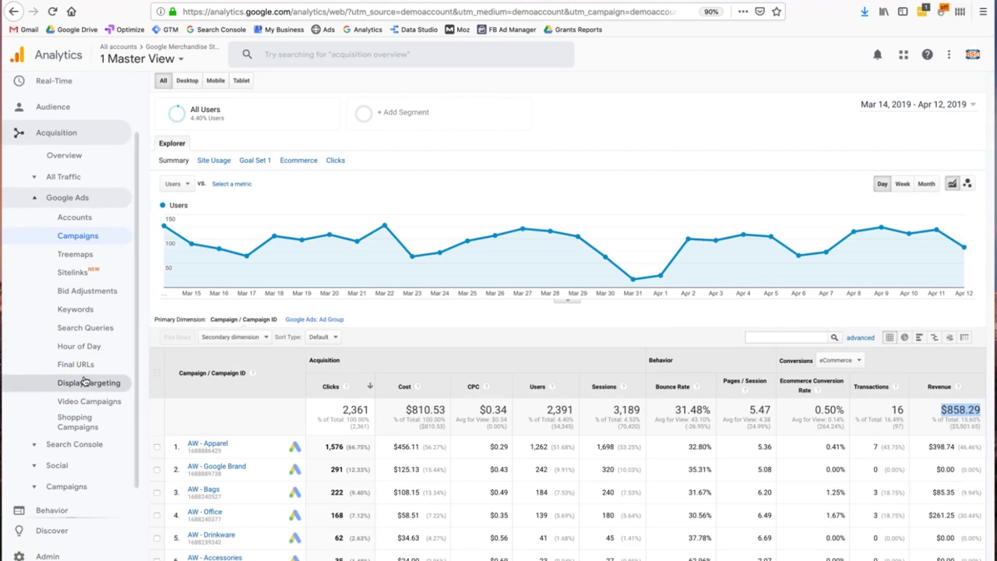
click(39, 243)
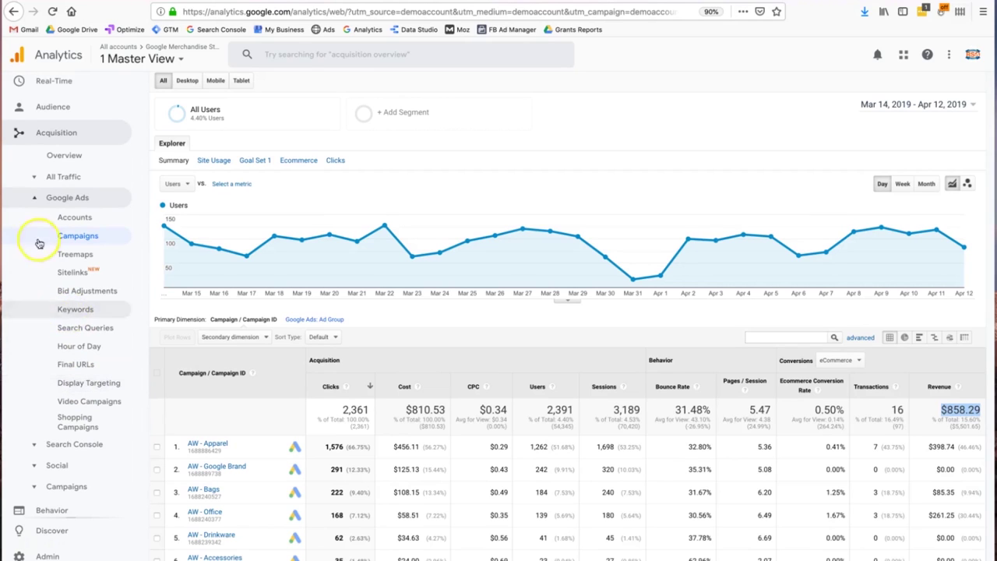
click(35, 199)
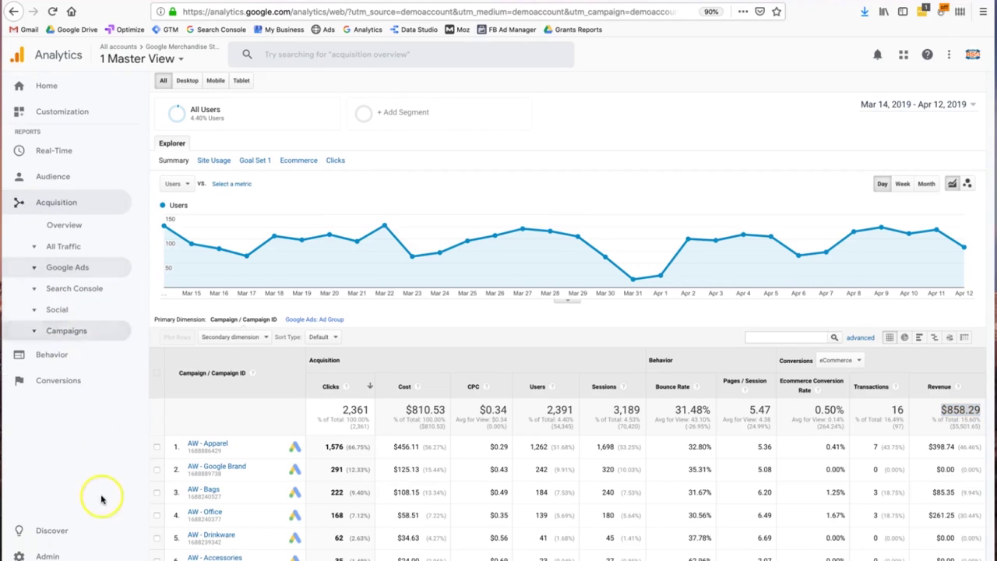
Step: Open the All Campaigns report under Acquisition and bring up the conversion set choices for its campaign table
click(66, 332)
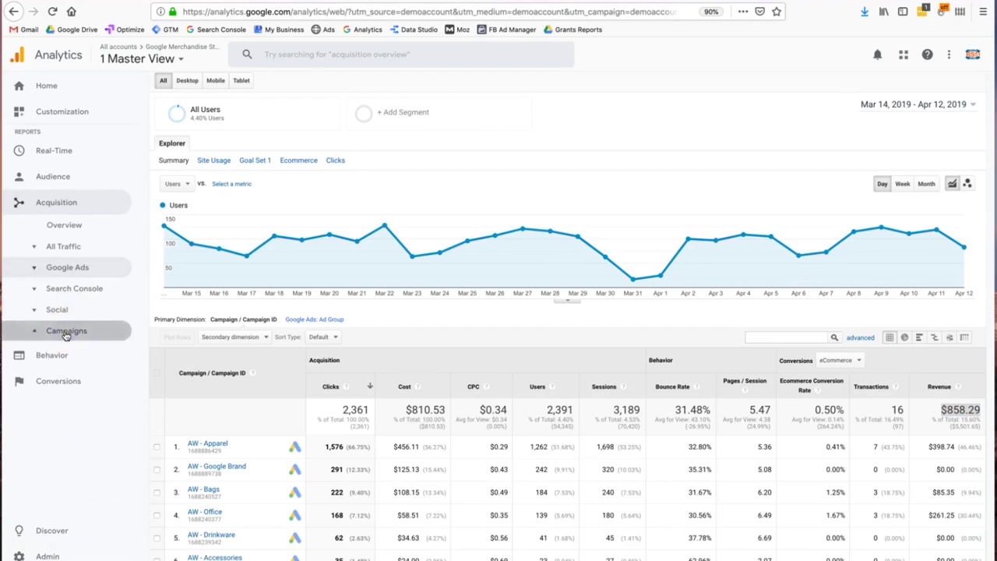
click(68, 352)
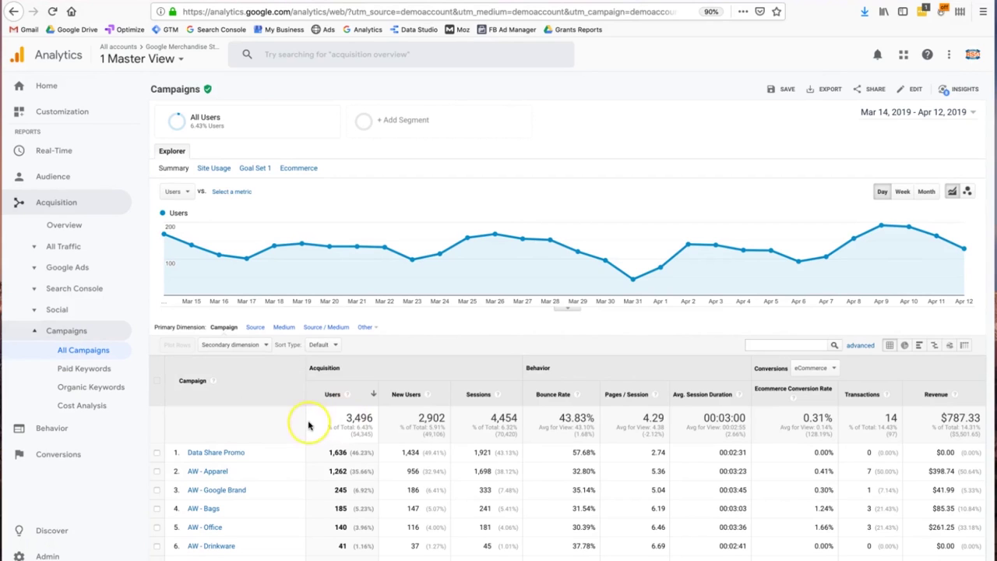
scroll(307, 424, down, 2)
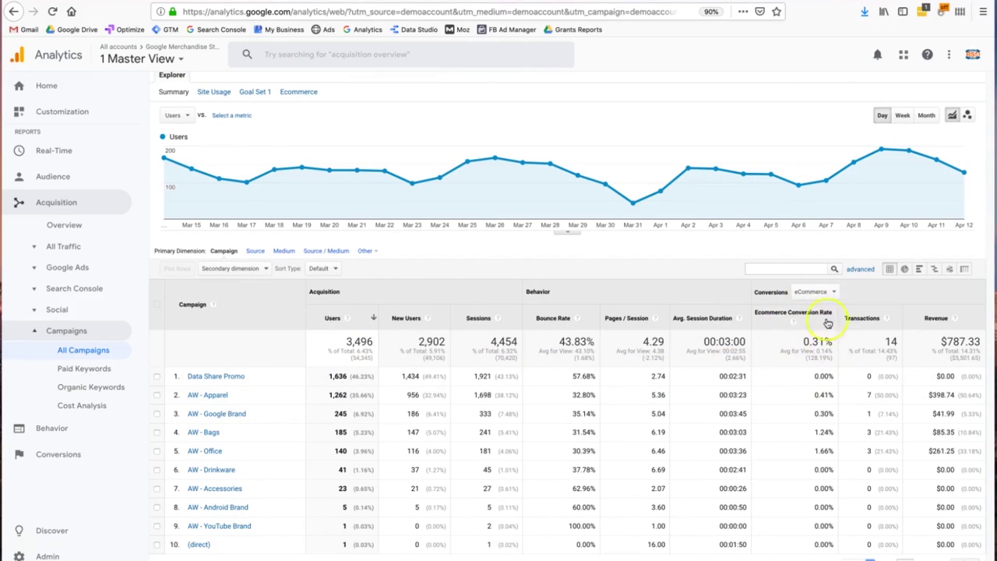
click(825, 292)
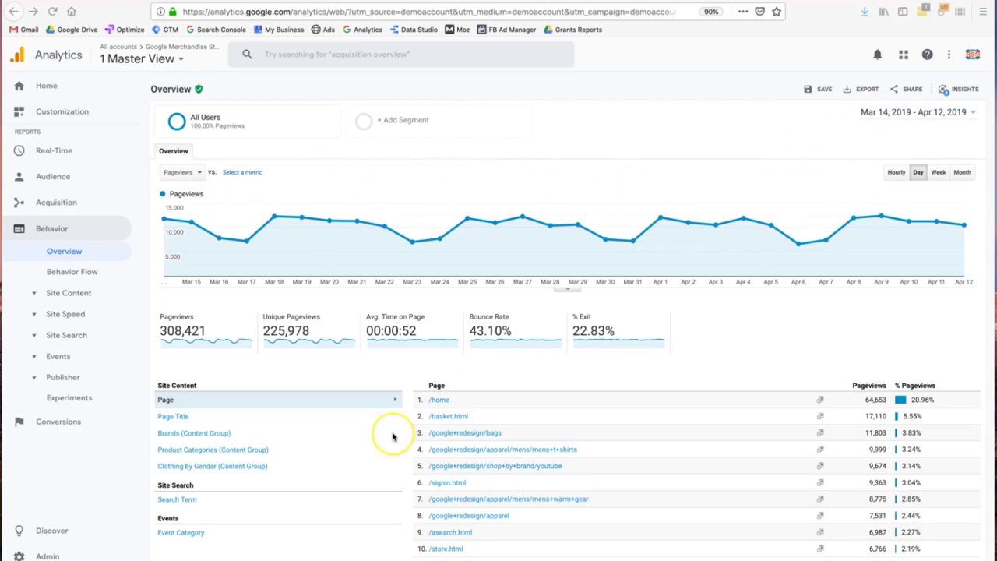
Step: Open the All Pages report under Site Content and review the metrics of the listed pages
scroll(392, 437, down, 1)
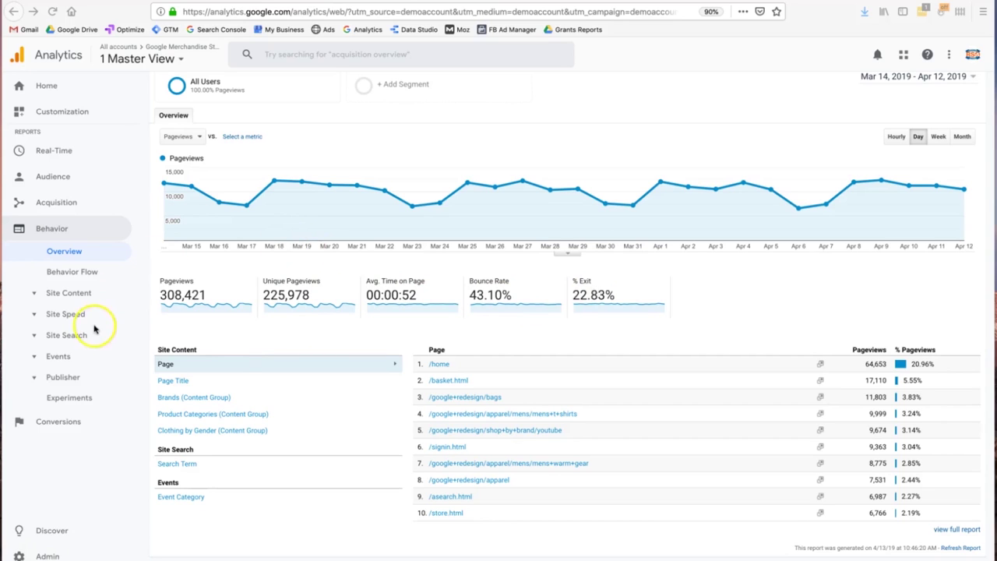
click(74, 295)
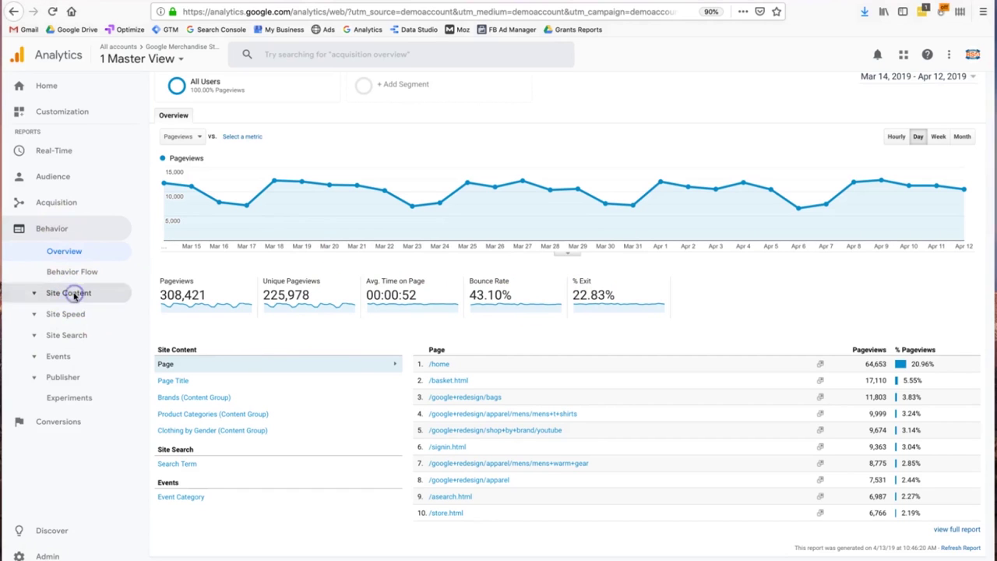
click(73, 311)
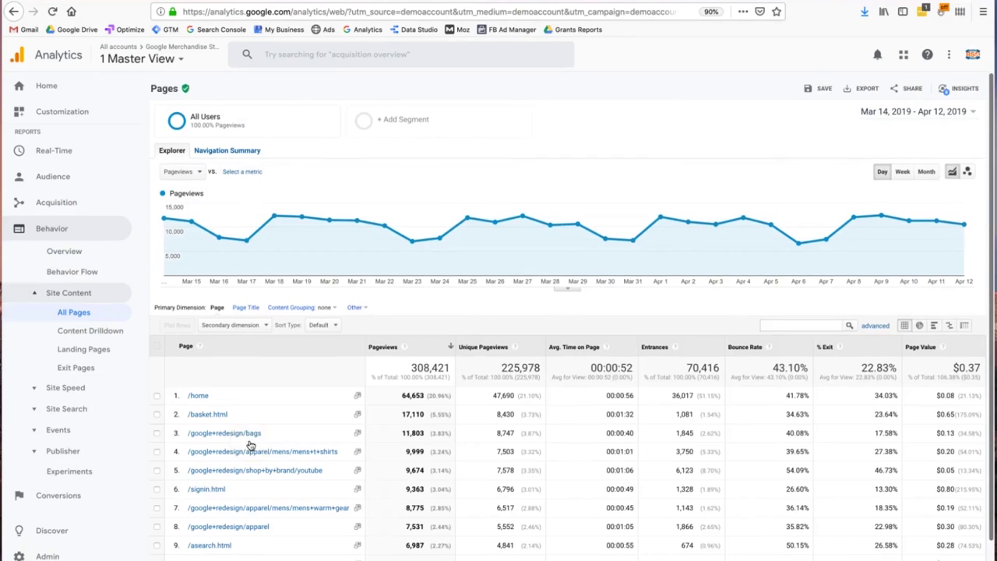
scroll(250, 445, down, 1)
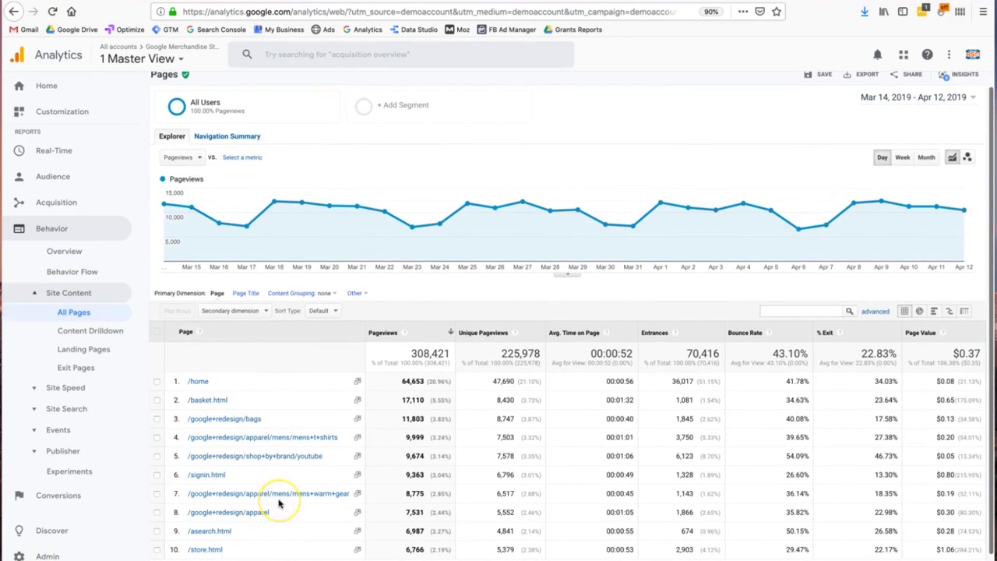
scroll(278, 504, down, 1)
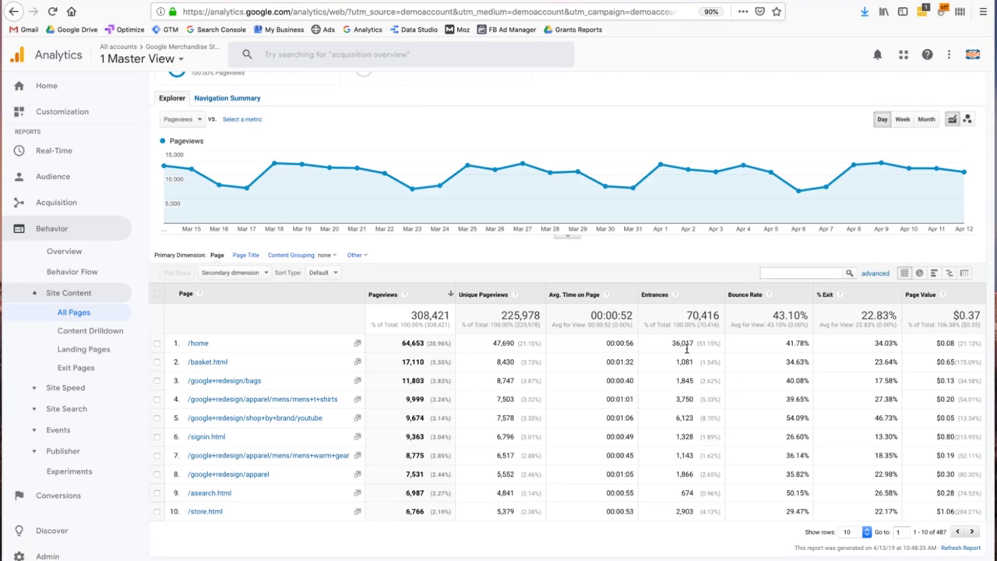
Step: Open the Landing Pages report and examine the /home row's acquisition, behavior and ecommerce metrics, from sessions to conversion rate
click(83, 350)
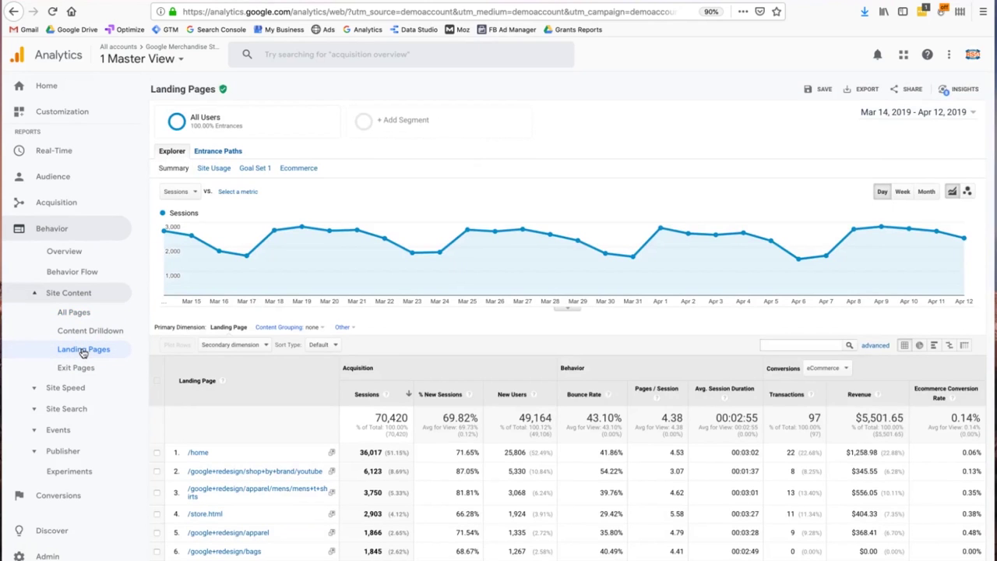
scroll(273, 448, down, 3)
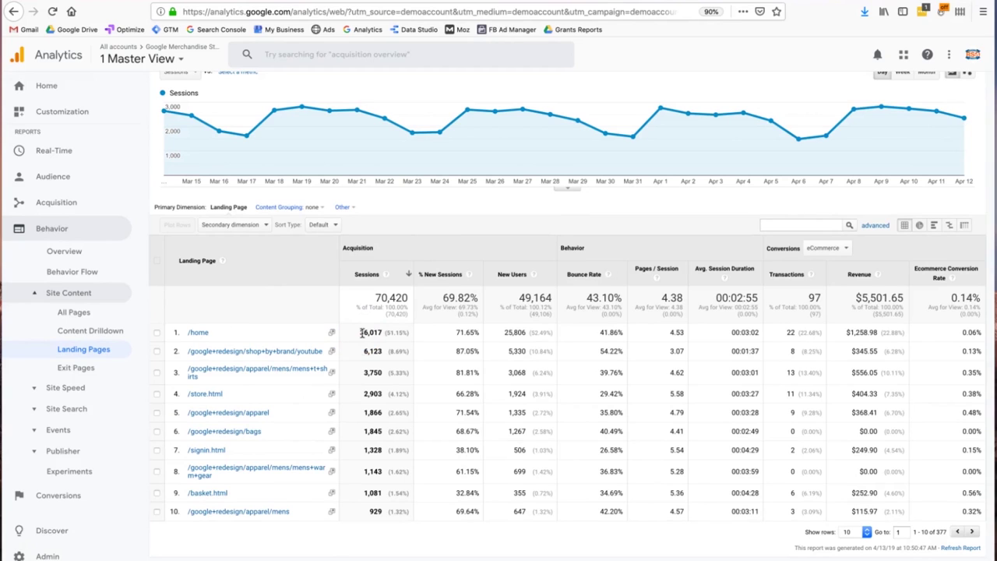
drag(460, 332, 482, 335)
click(519, 332)
click(529, 334)
click(518, 332)
click(540, 336)
click(598, 328)
double_click(733, 333)
click(803, 331)
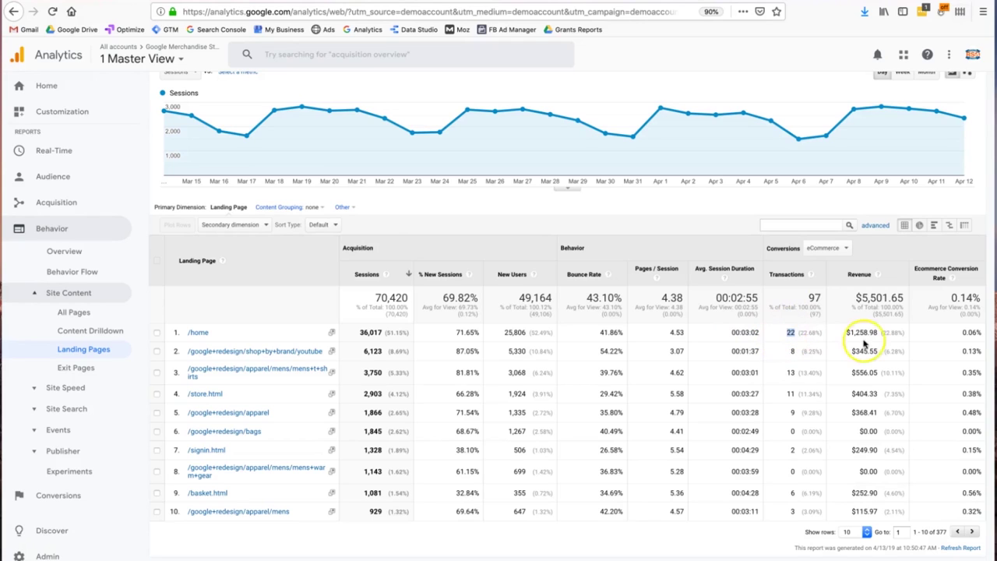
drag(860, 338, 858, 337)
triple_click(941, 334)
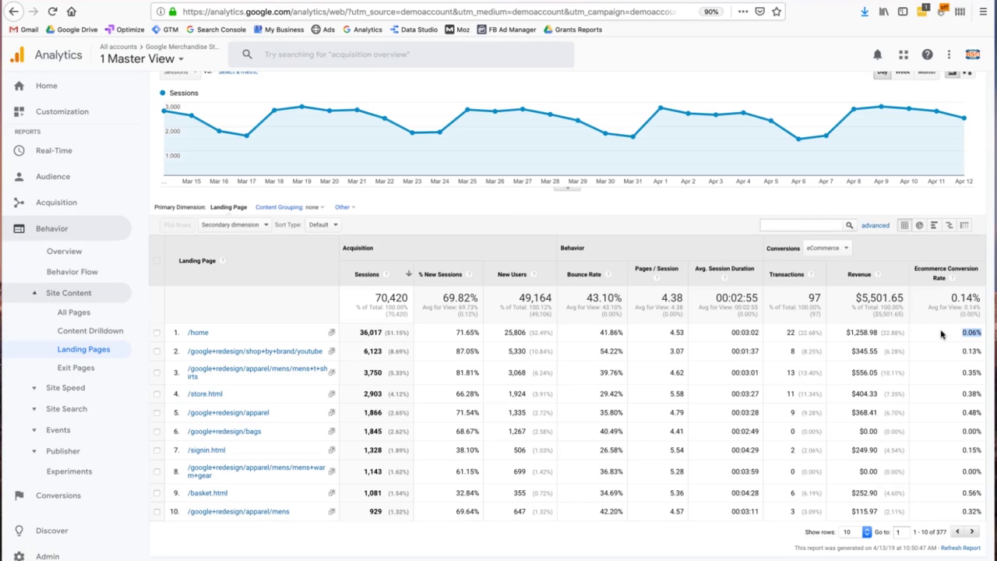
Step: Open the Site Speed Overview report and view the average page load time by country
click(66, 389)
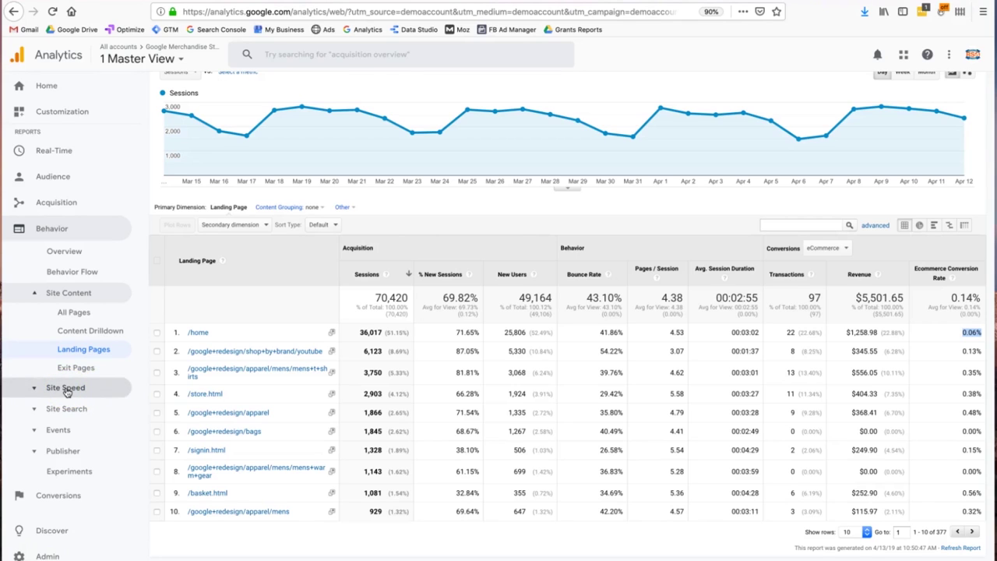
click(66, 388)
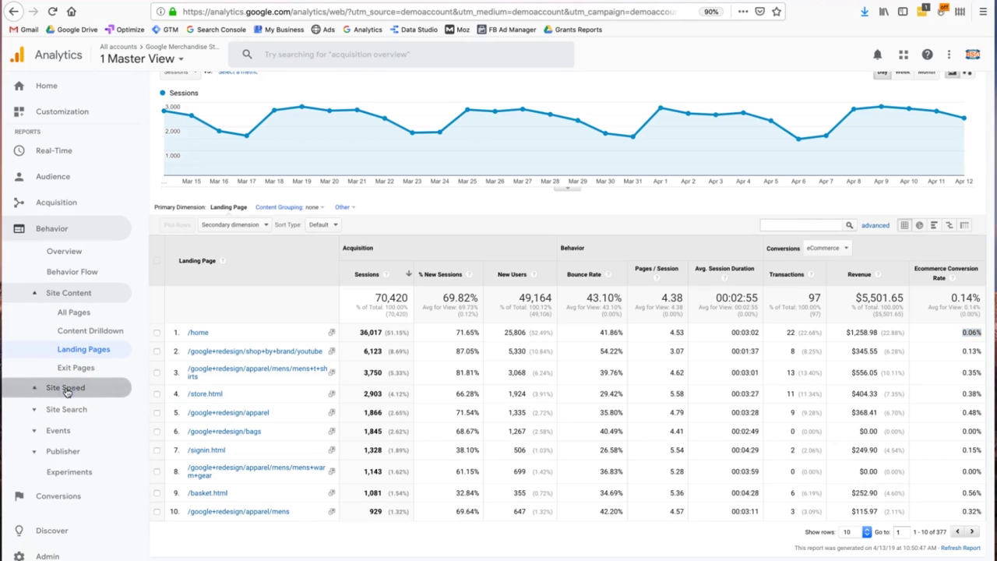
click(67, 409)
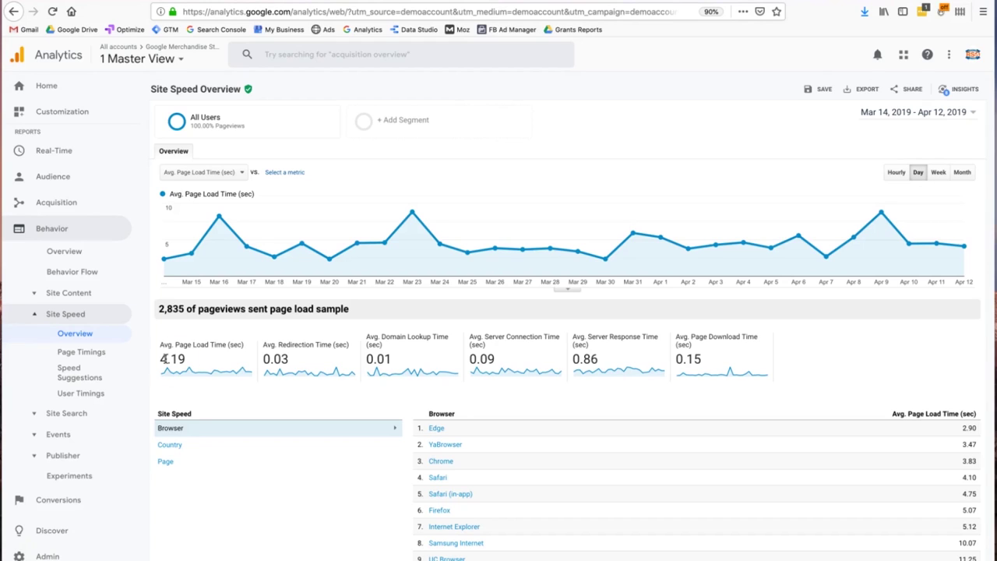
scroll(468, 389, down, 1)
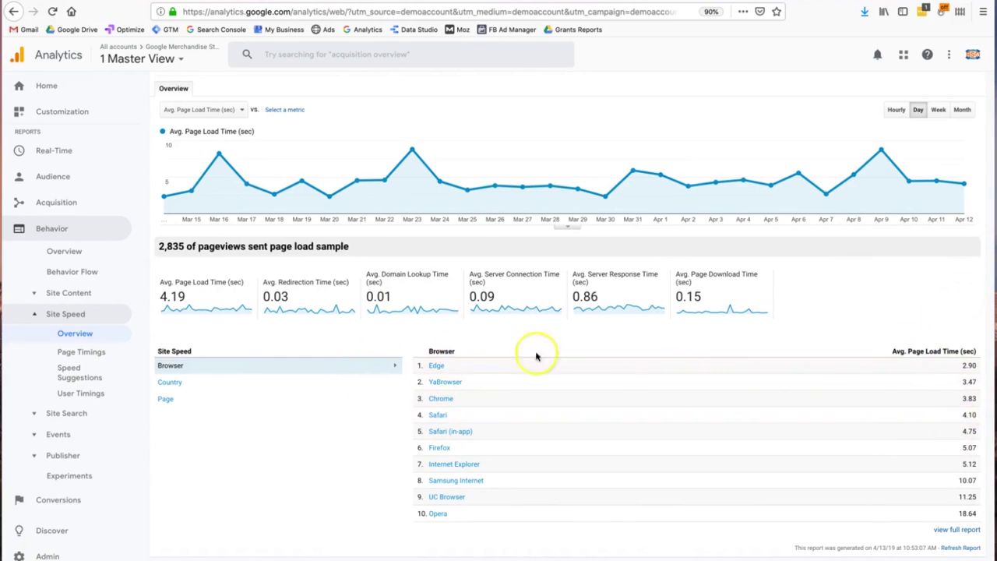
click(363, 382)
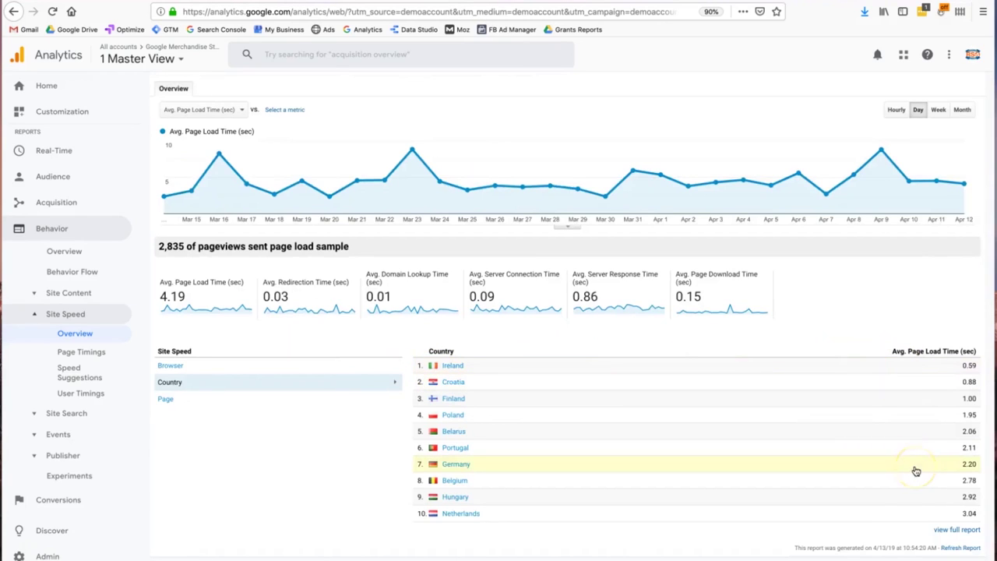
Step: Open the Speed Suggestions report and check the average page load time of the /google+redesign/shop+by+brand/youtube page
click(70, 369)
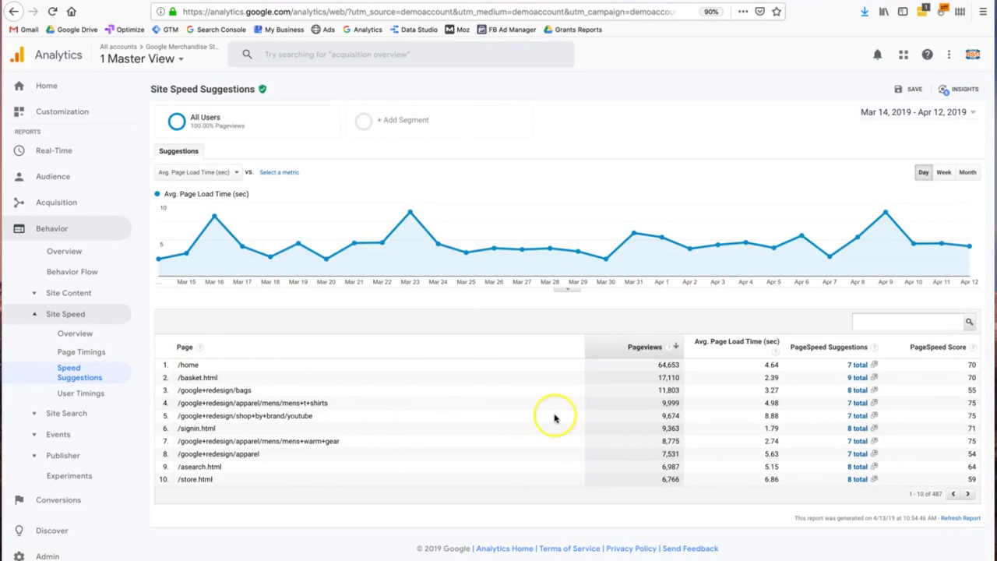
click(856, 366)
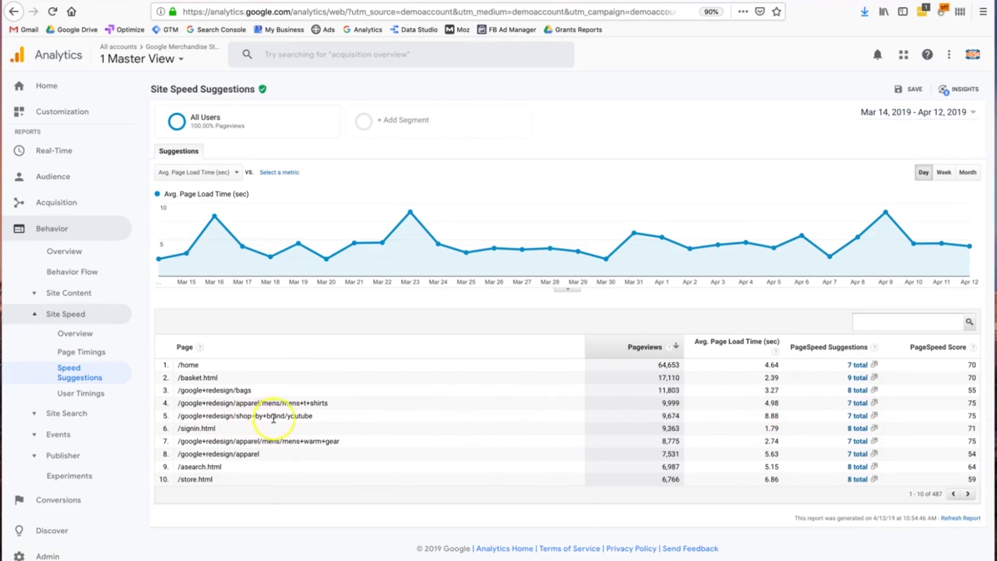
drag(288, 417, 321, 416)
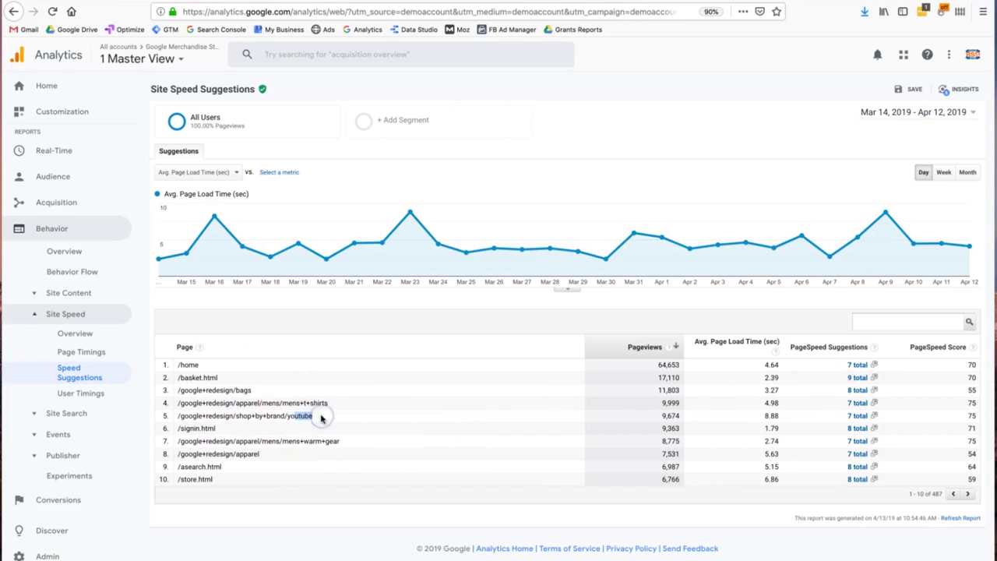
double_click(753, 416)
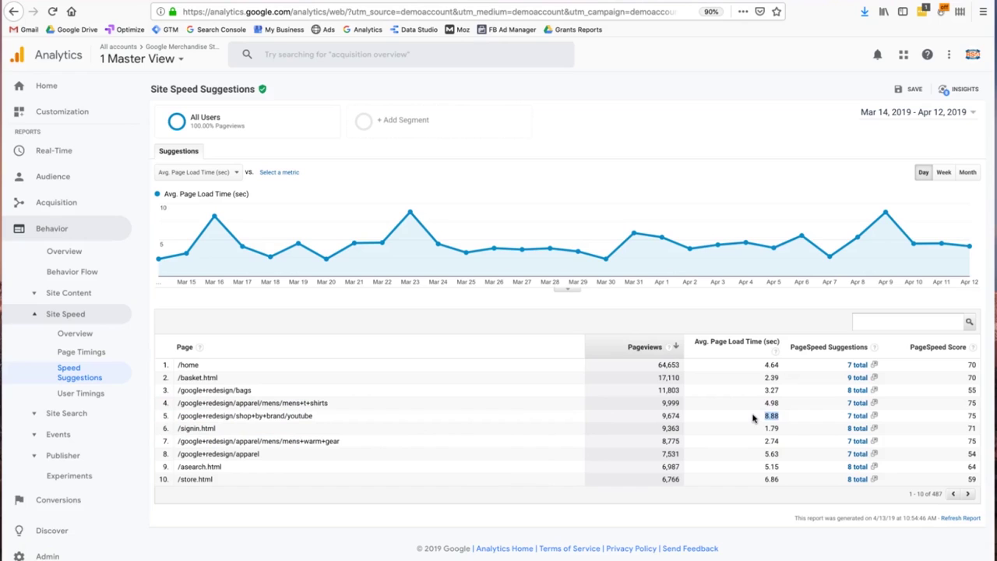
Step: View the PageSpeed Insights suggestions for the /google+redesign/shop+by+brand/youtube page, shrink their window and close it
click(856, 419)
click(856, 419)
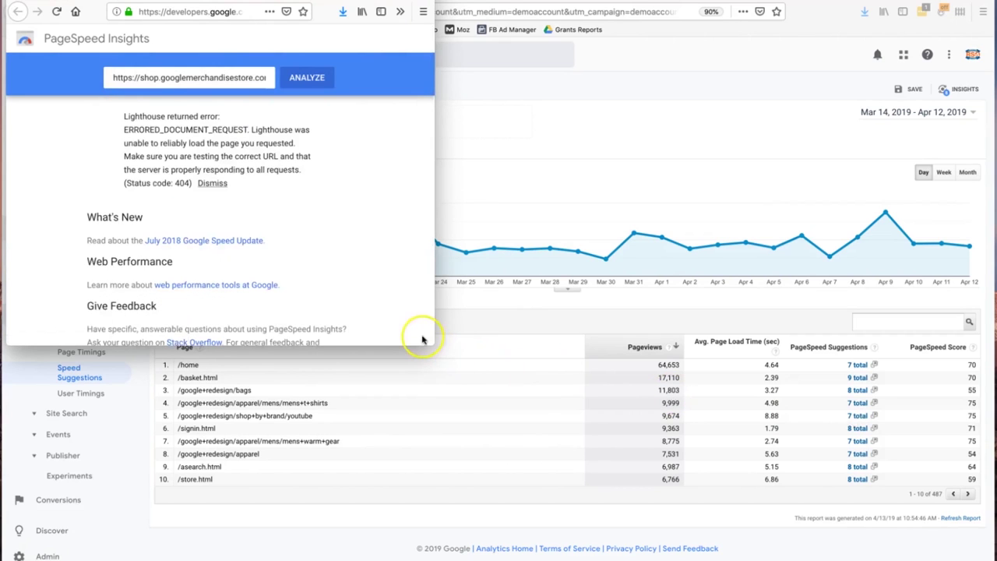
drag(429, 341, 397, 294)
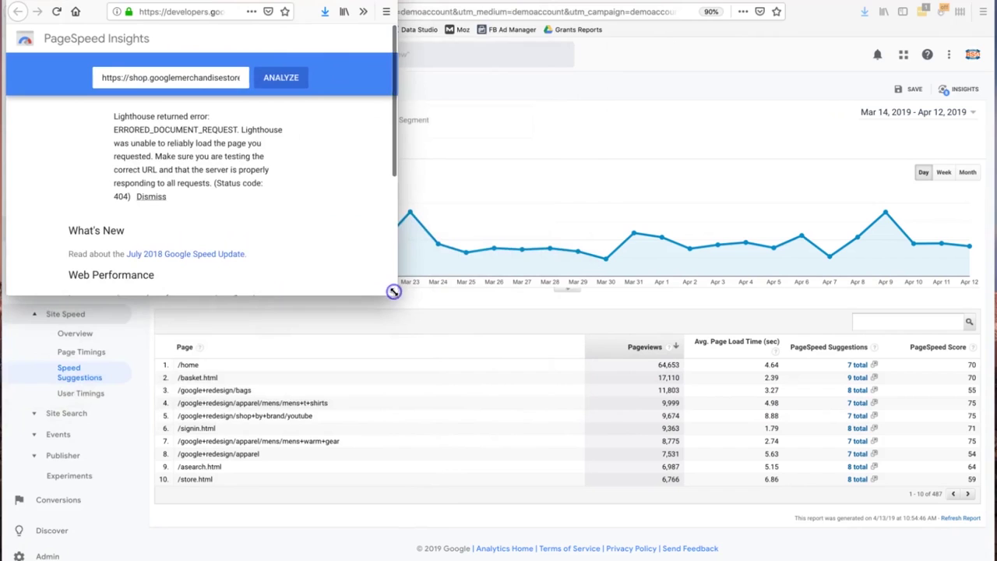
key(ctrl+w)
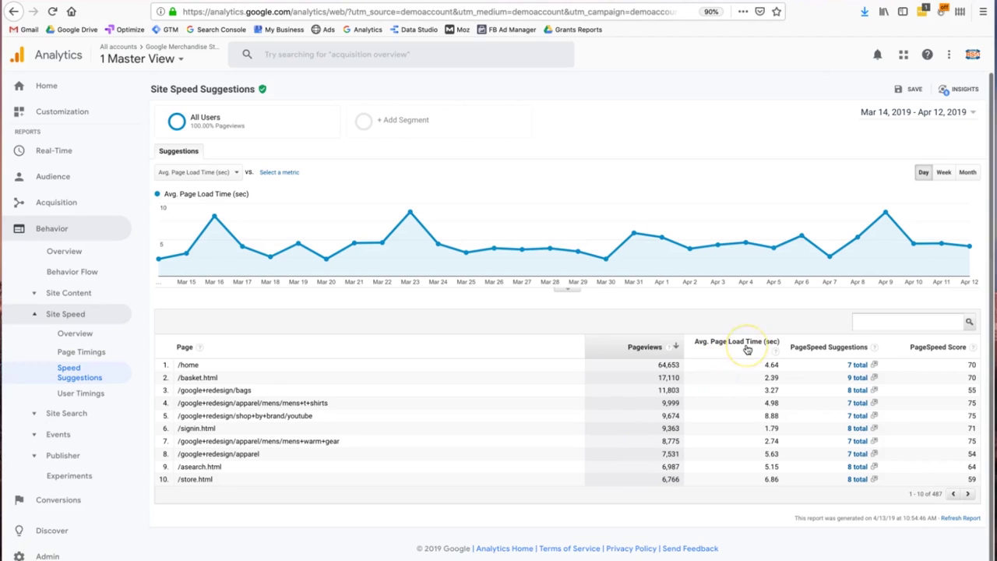
Step: Save the current report configuration under the name Site Speed Suggestions
click(908, 89)
click(489, 384)
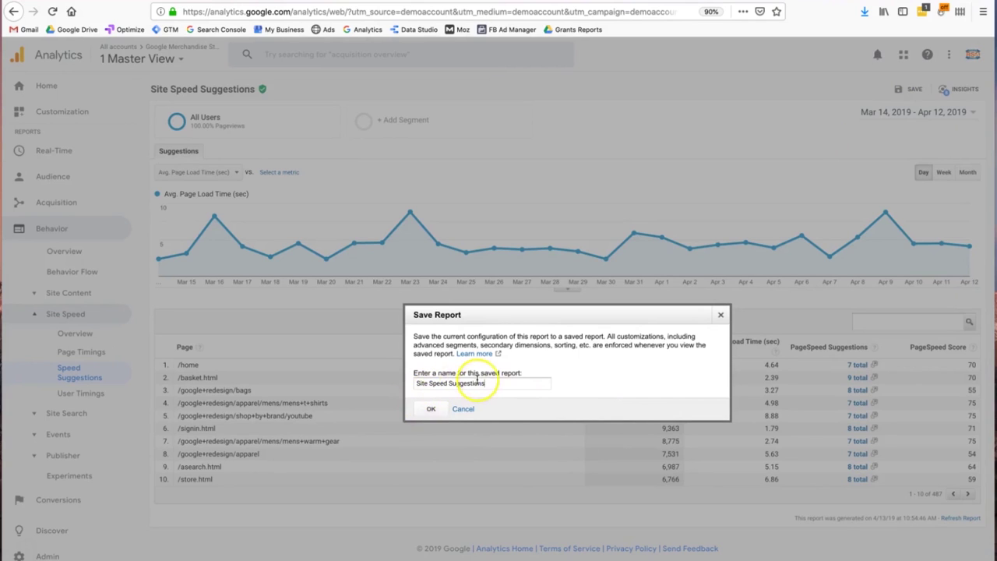
click(428, 409)
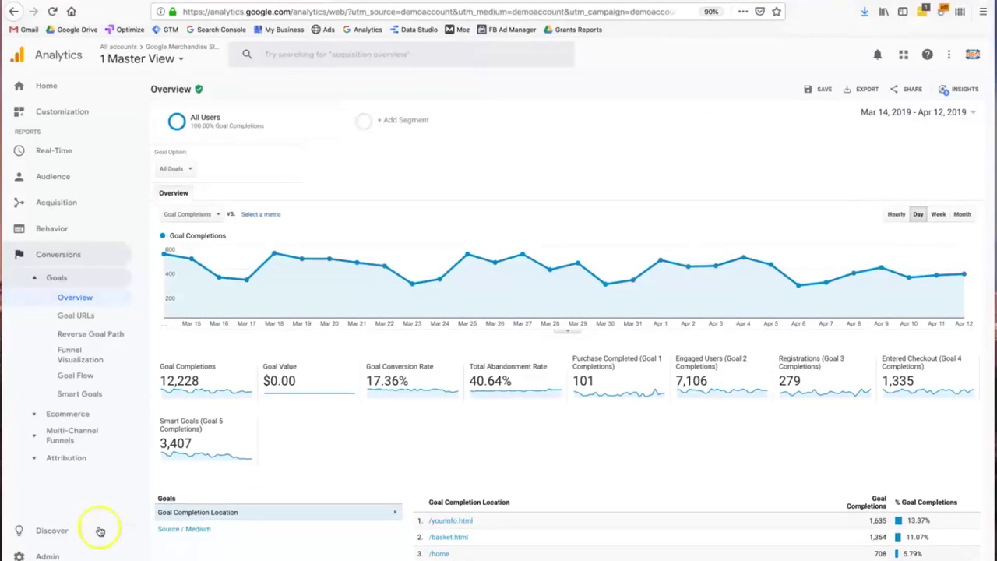
Step: Open the goal settings of 1 Master View and inspect the goal details of Engaged Users and Entered Checkout, cancelling out of each
click(47, 556)
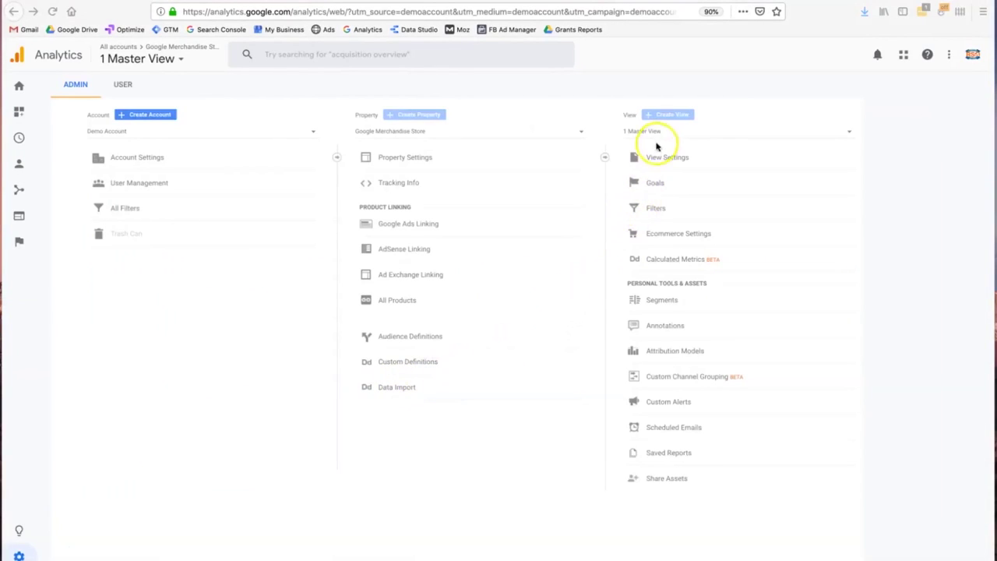
click(651, 185)
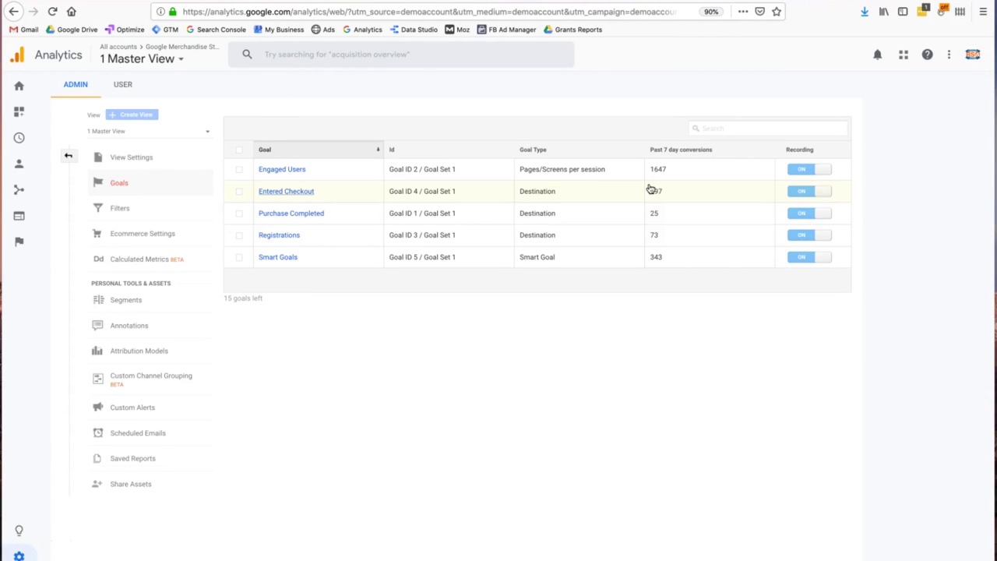
click(306, 172)
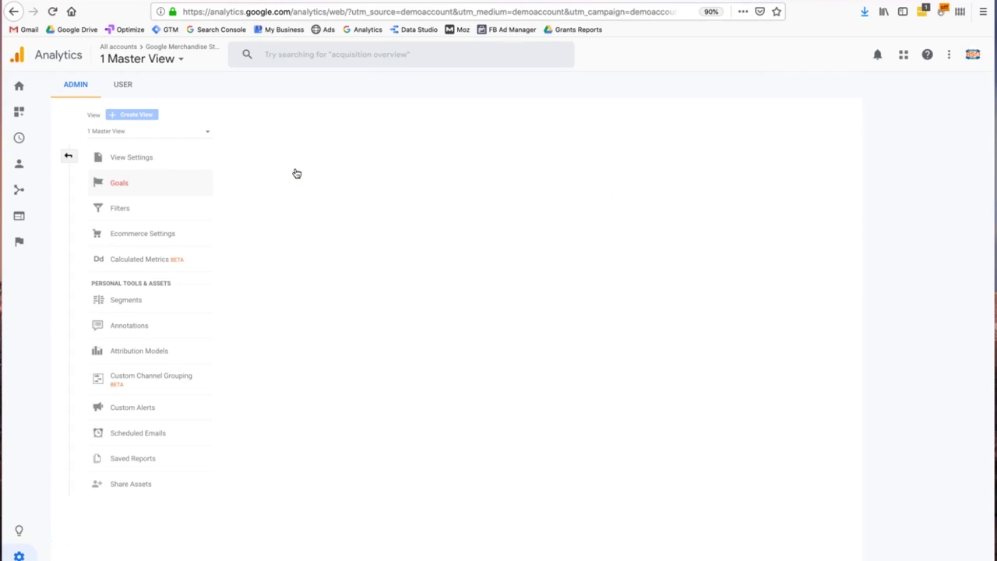
click(324, 198)
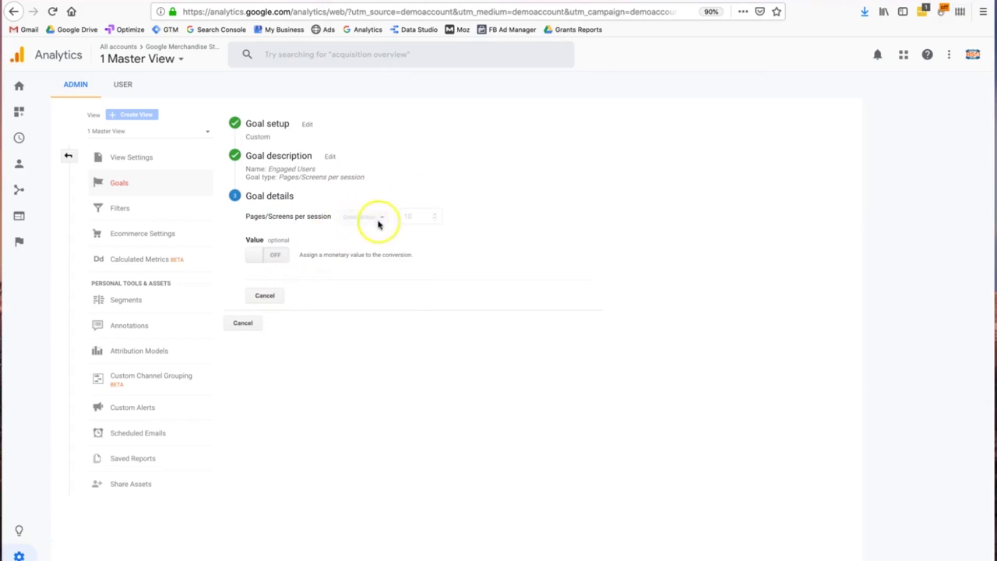
click(265, 296)
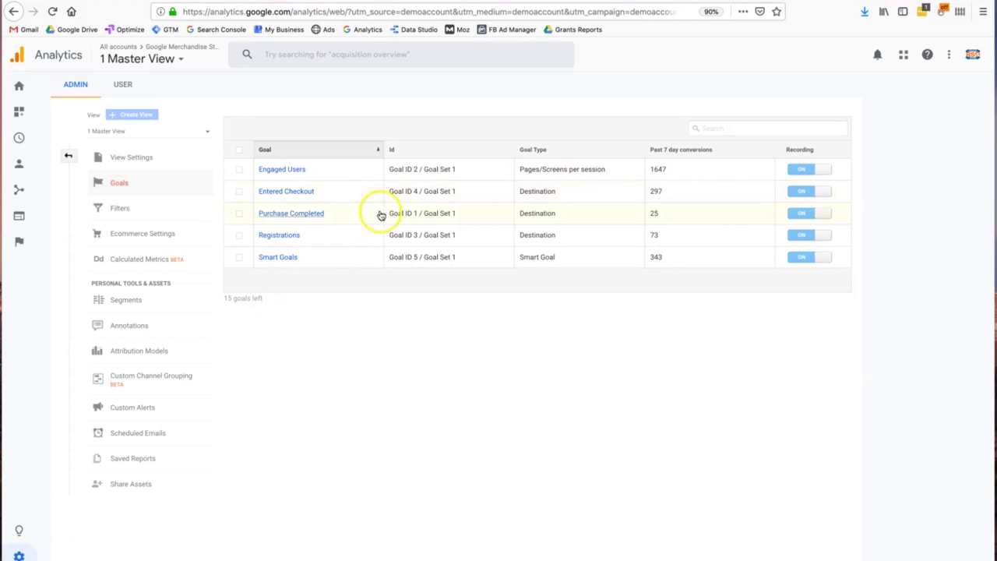
click(297, 191)
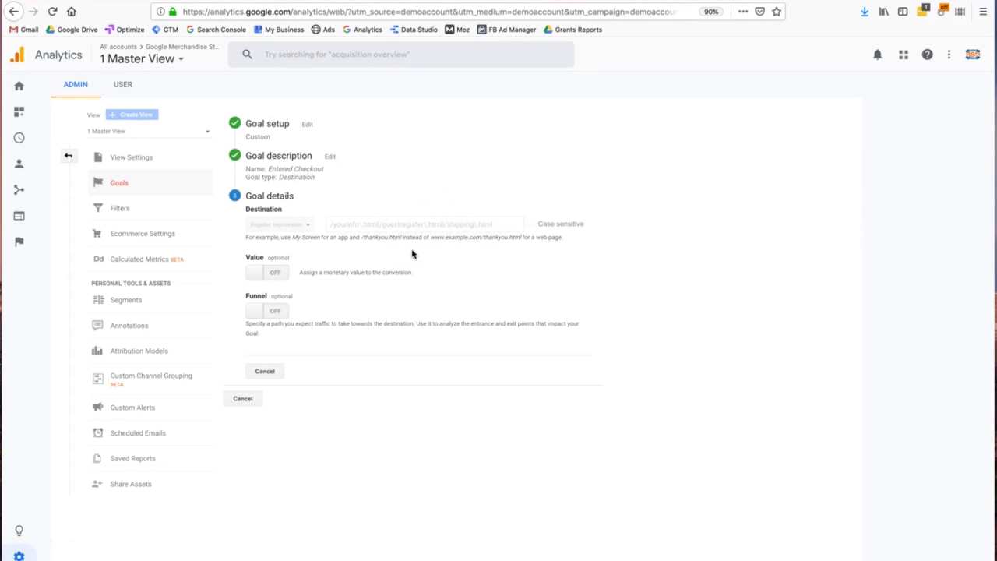
click(265, 371)
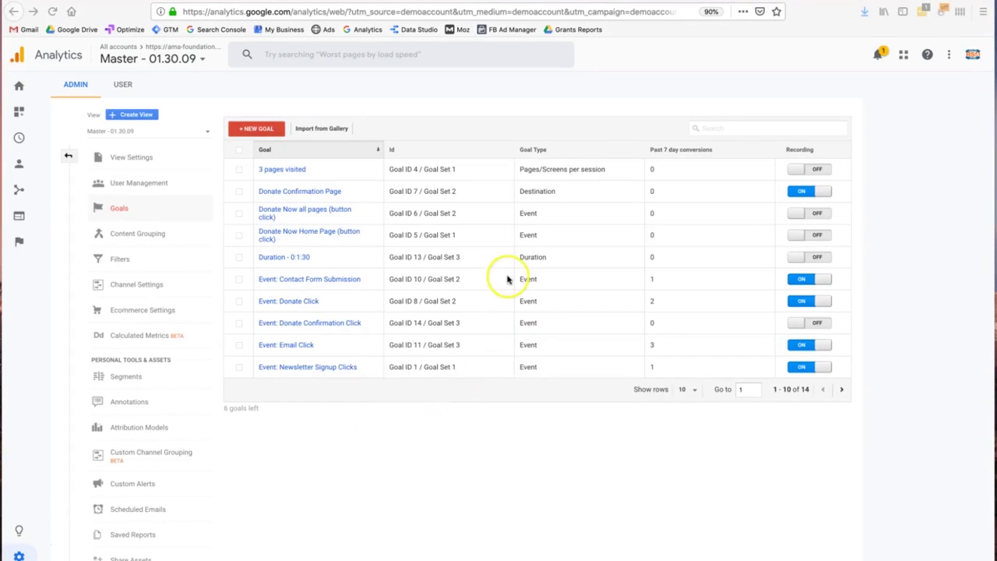
Step: Inspect the goal details of the Duration - 0:1:30 goal in the Master - 01.30.09 view and cancel without saving
click(539, 261)
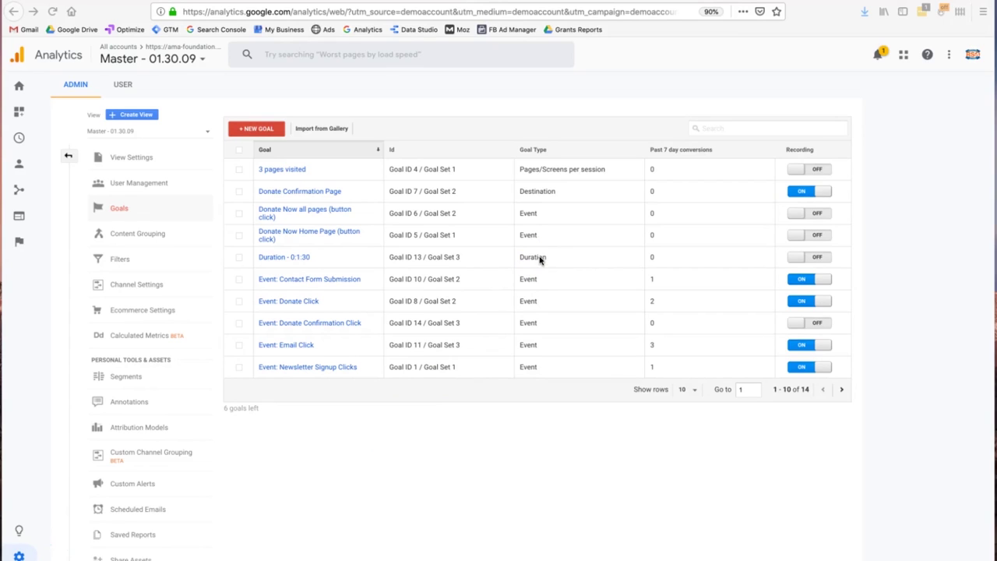
click(296, 258)
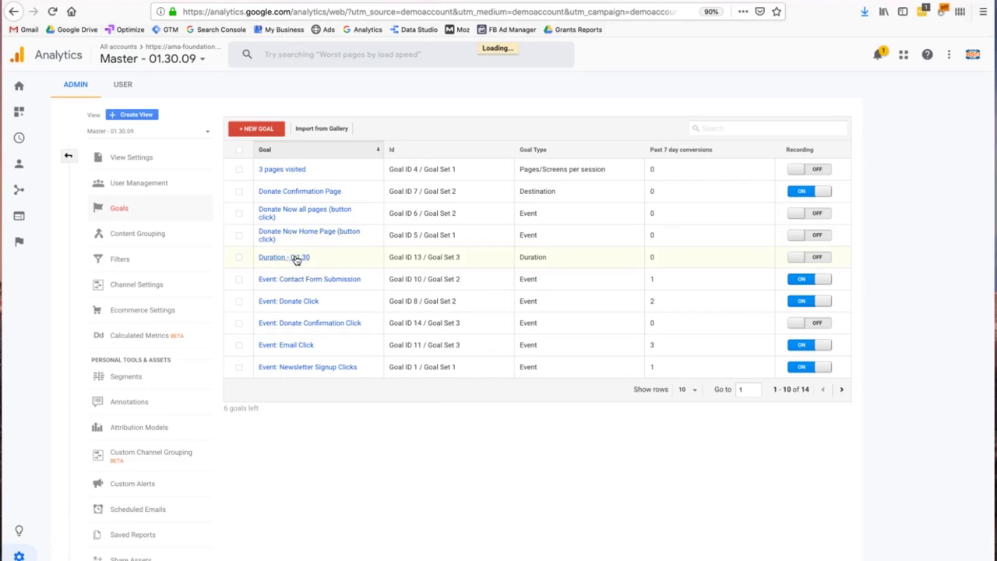
click(311, 205)
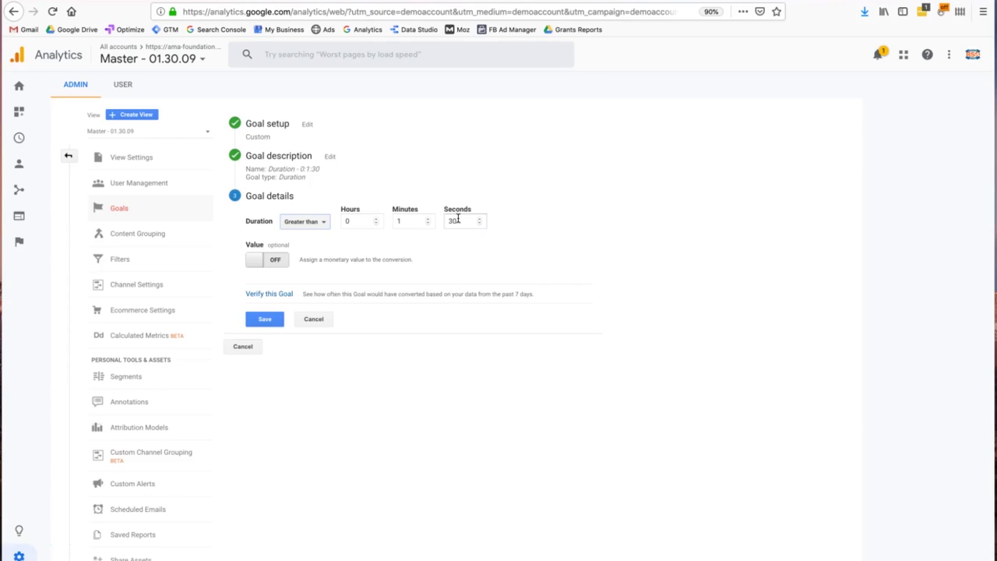
click(315, 320)
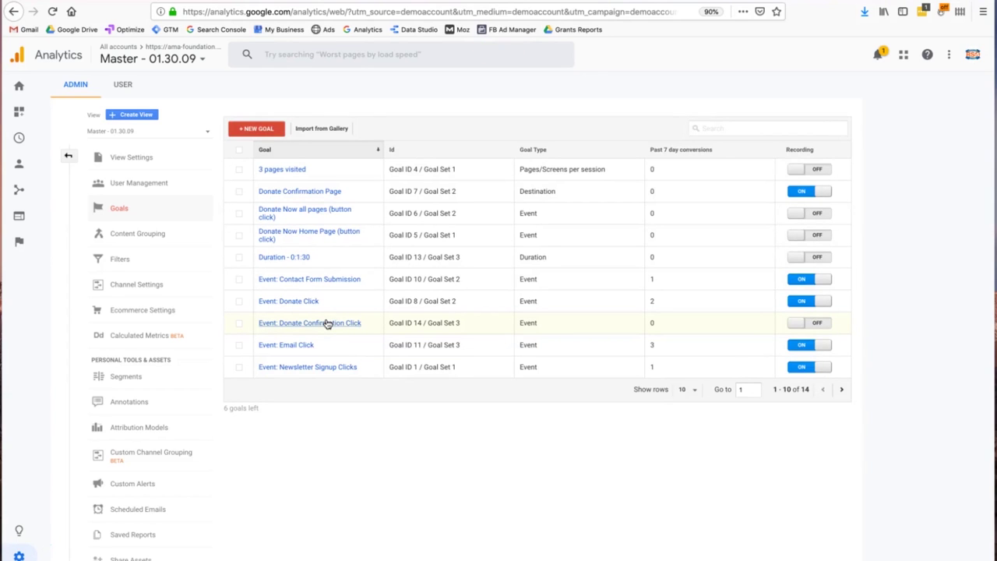
Step: Inspect the goal details of the Event: Contact Form Submission goal and its Category condition, and cancel without saving
click(529, 288)
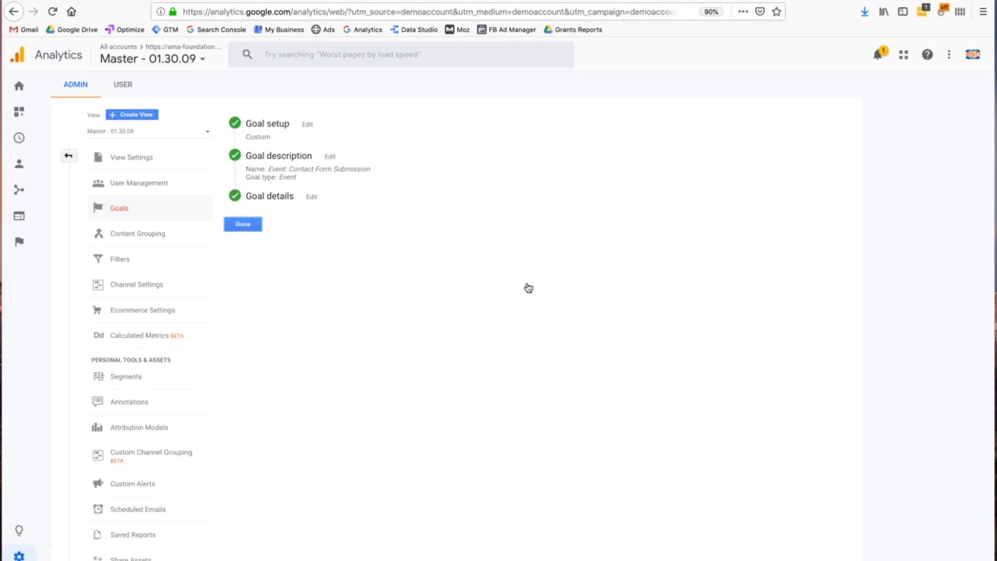
click(313, 196)
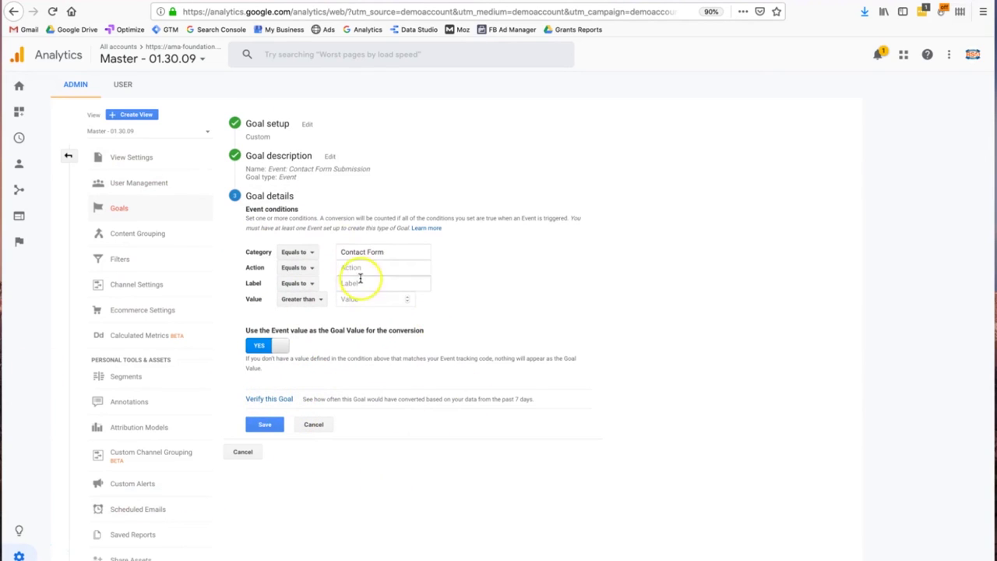
click(352, 254)
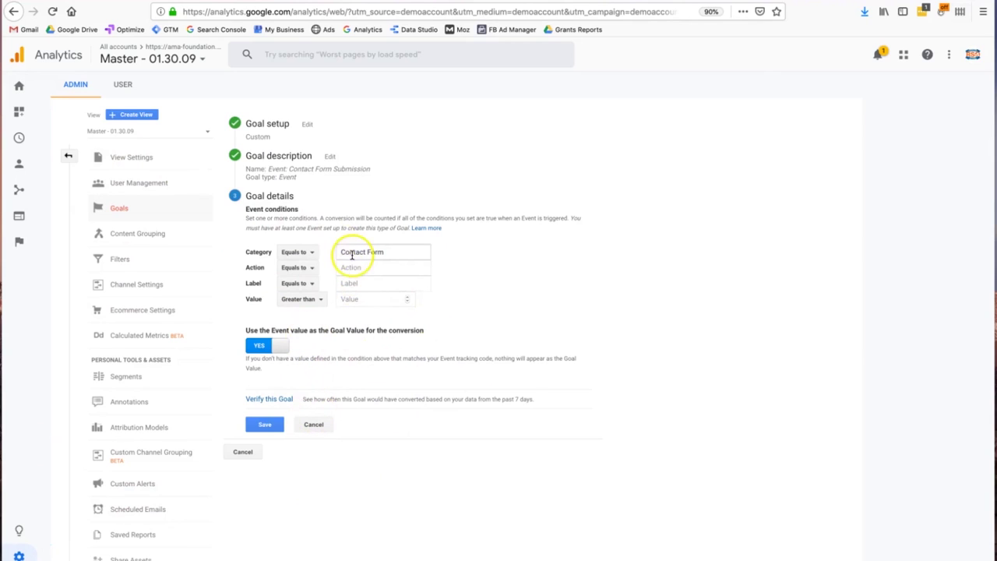
click(325, 424)
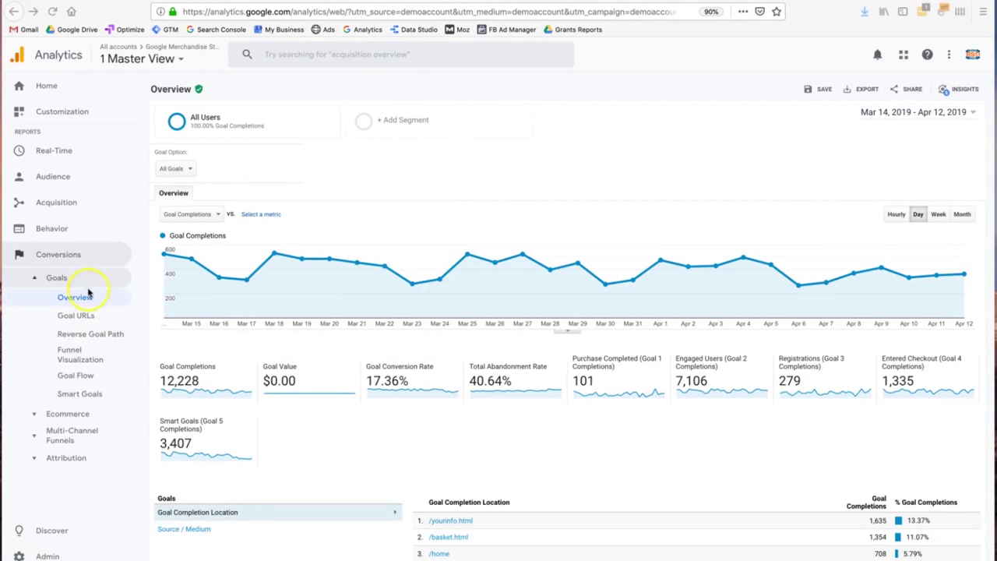
Step: Limit the Goals Overview report of 1 Master View to Goal 2: Engaged Users and examine its completions and conversion rate
scroll(332, 319, down, 1)
scroll(332, 319, up, 1)
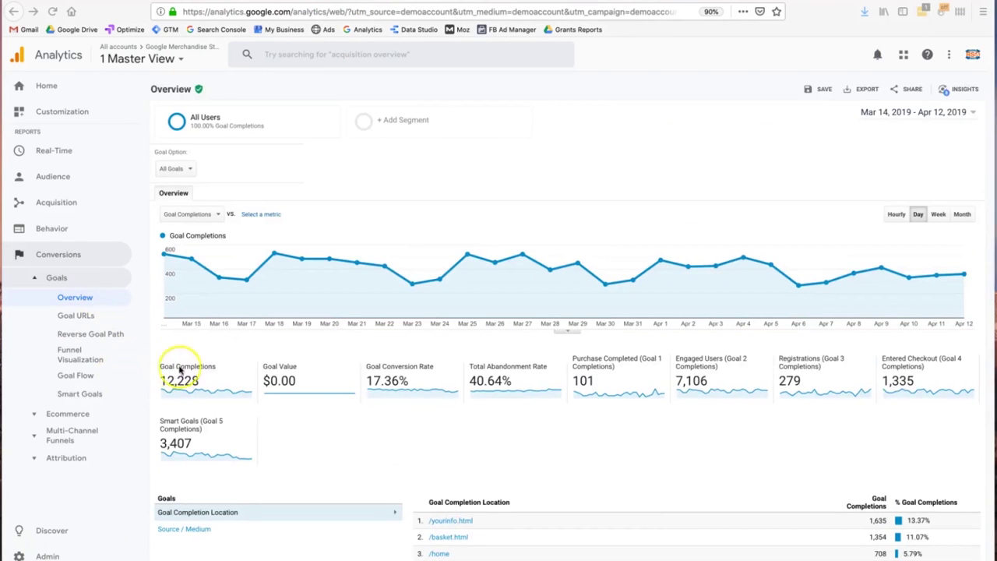
click(160, 167)
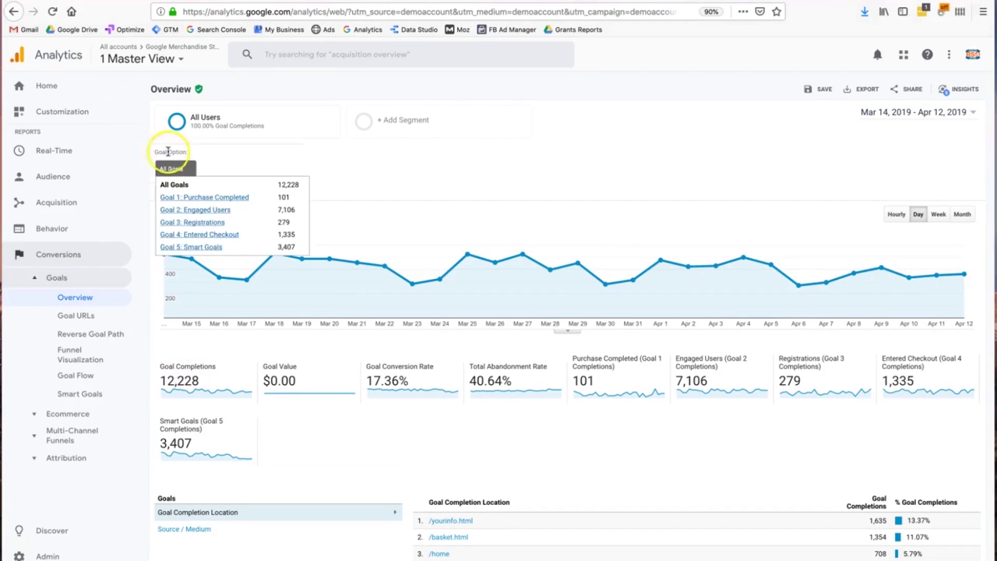
click(187, 212)
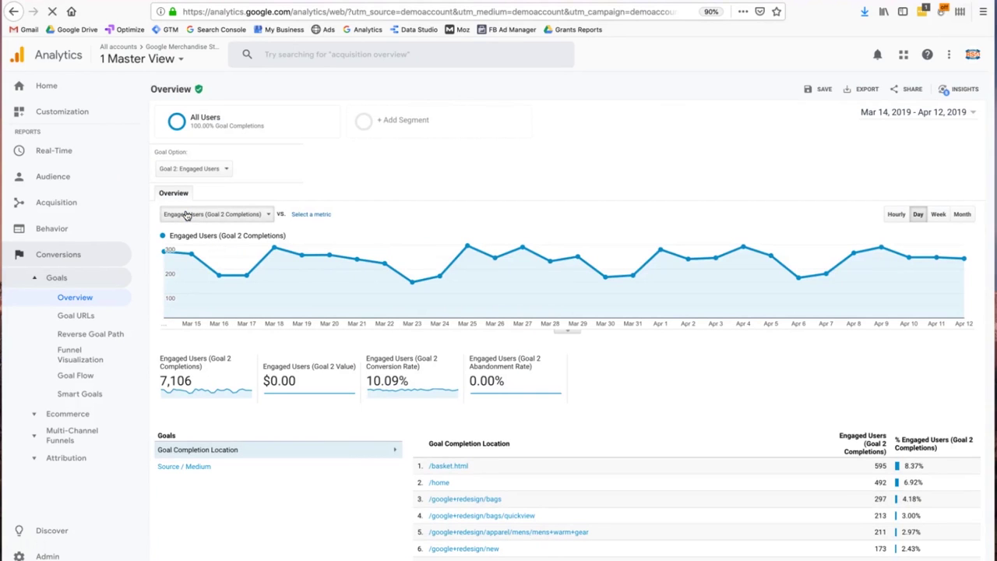
click(210, 367)
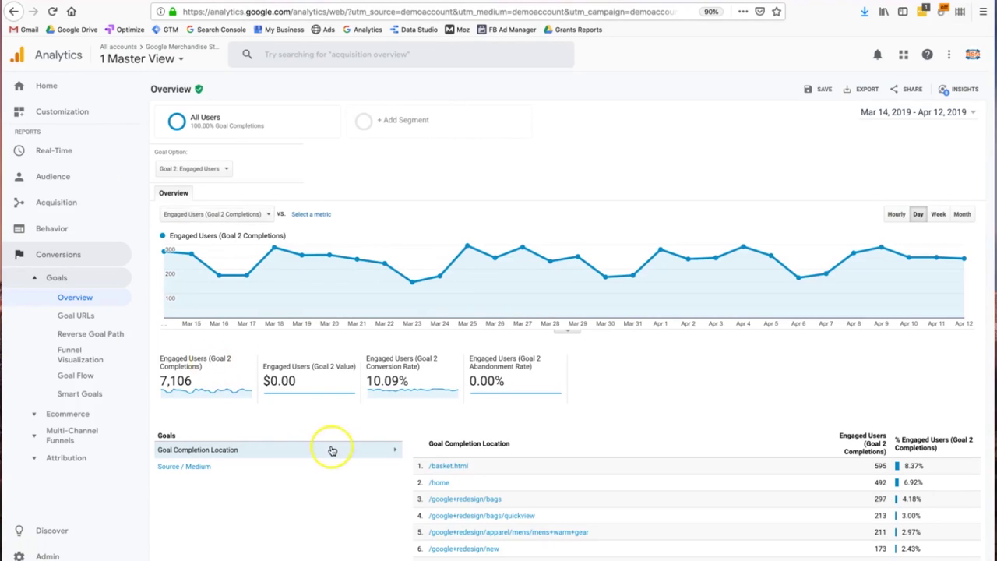
drag(366, 380, 419, 386)
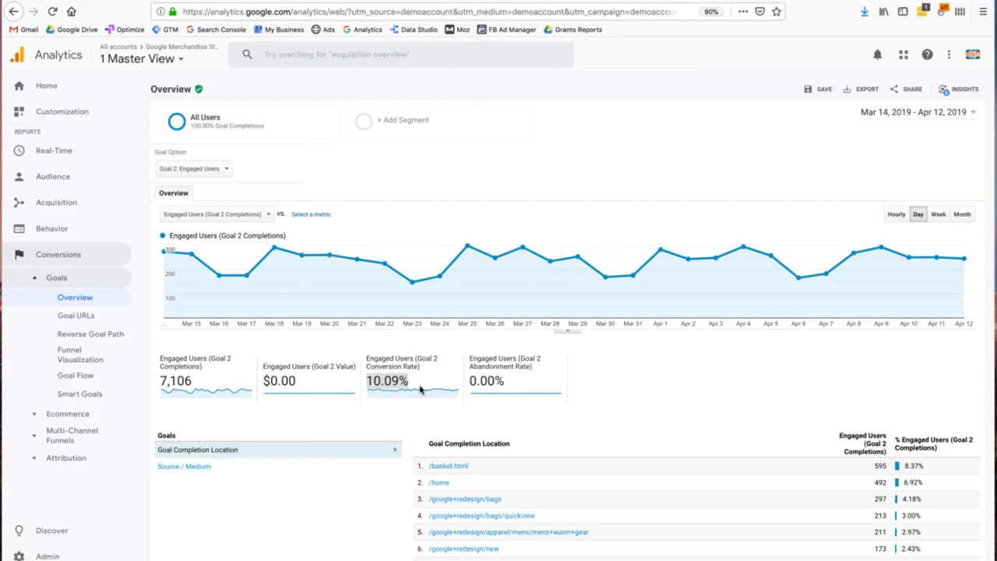
mouse_move(390, 319)
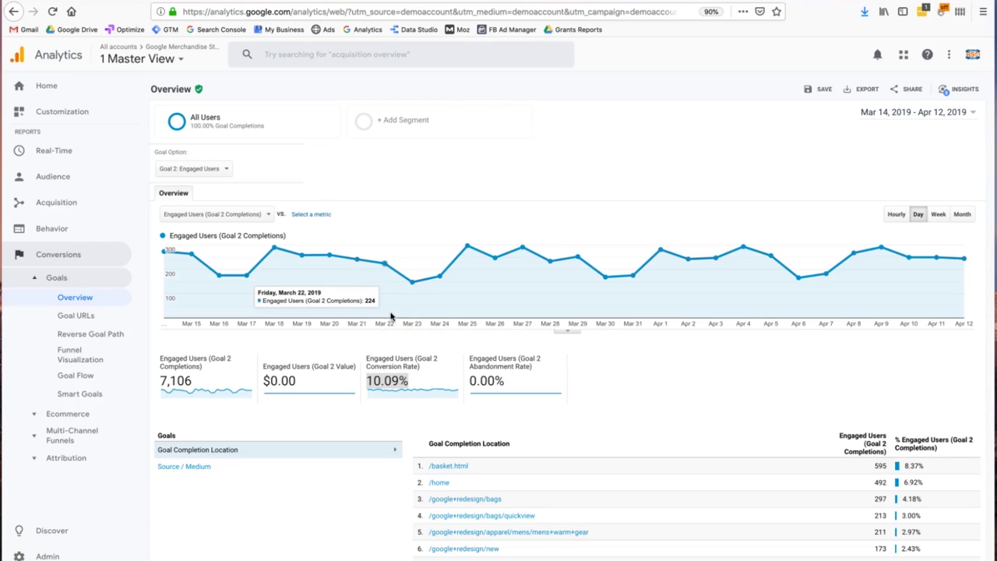
click(360, 427)
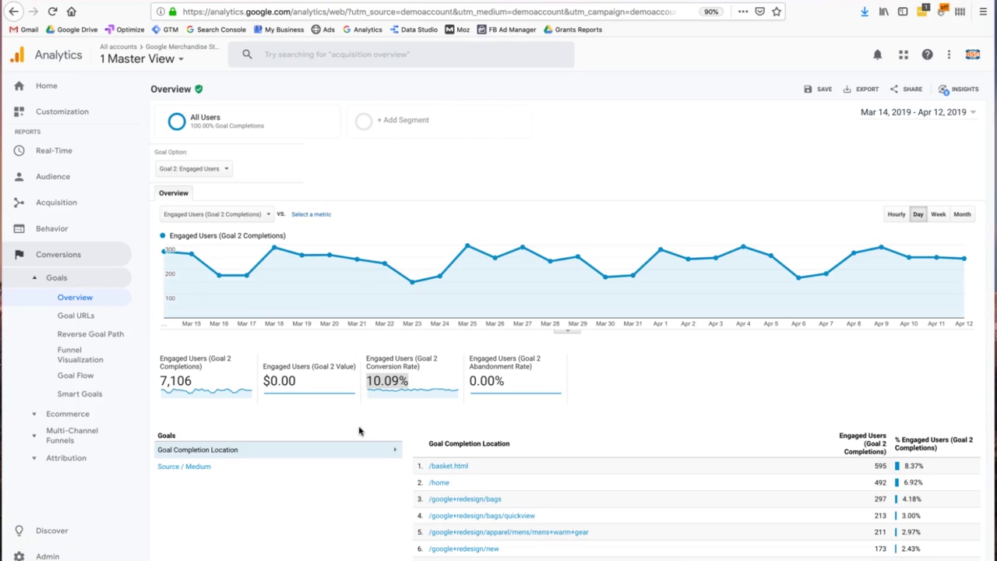
click(379, 418)
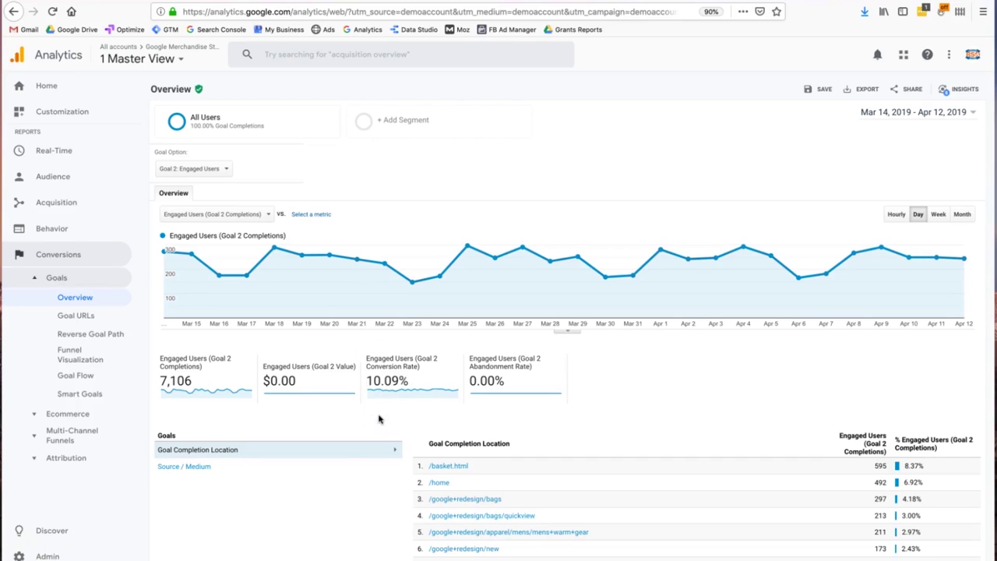
Step: Replace the All Users segment with the Mobile Traffic system segment in the Goals Overview report
click(275, 125)
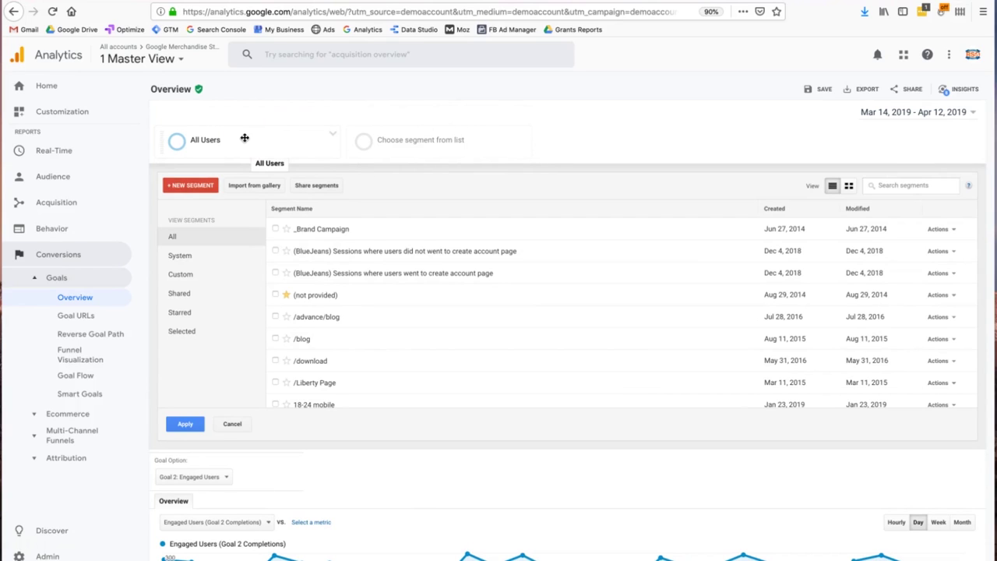
click(215, 255)
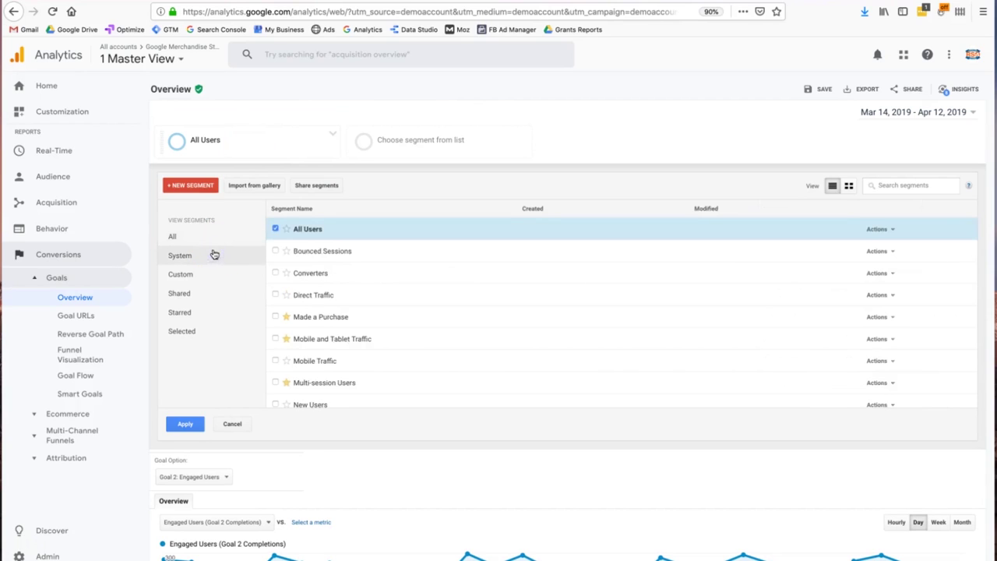
click(275, 228)
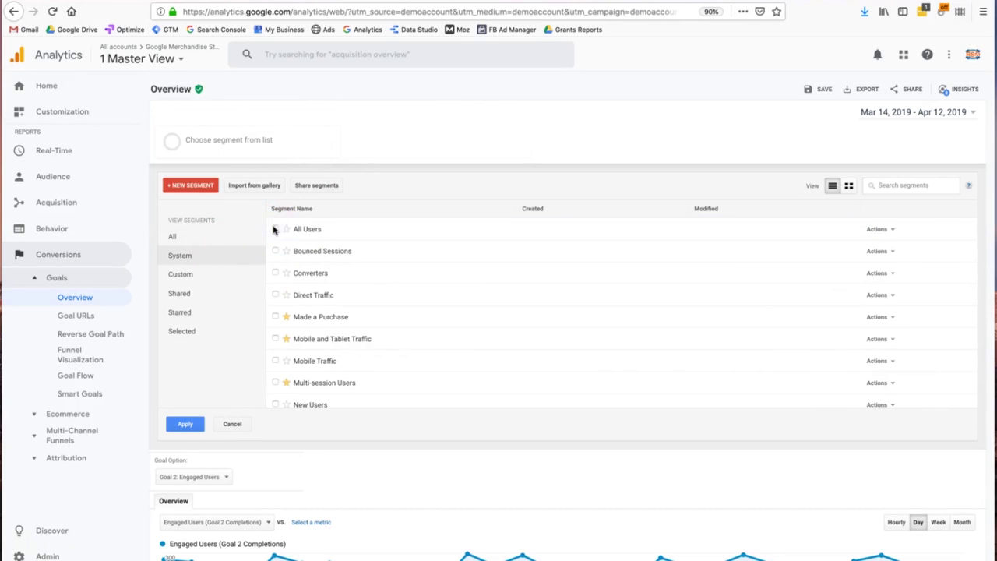
click(275, 360)
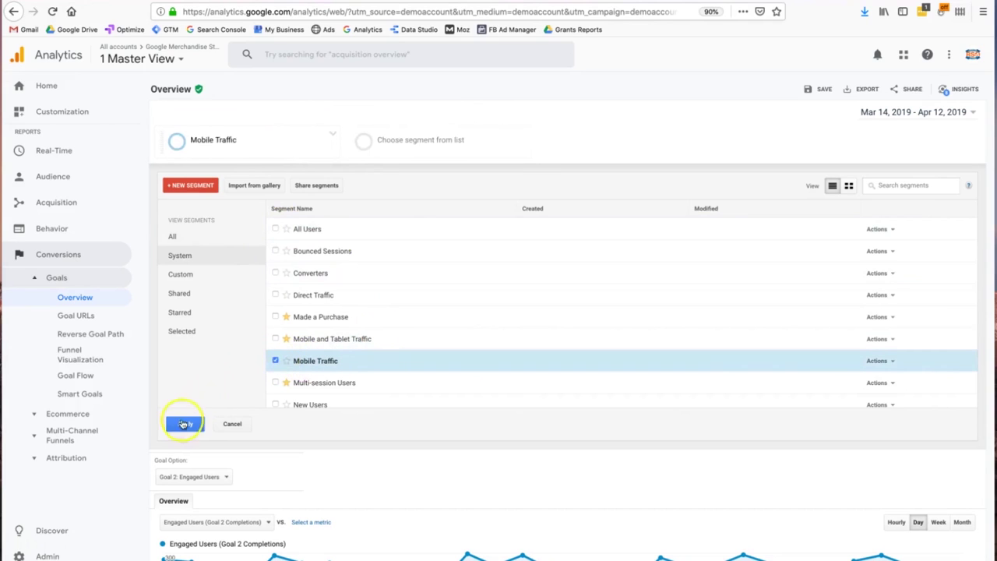
click(184, 425)
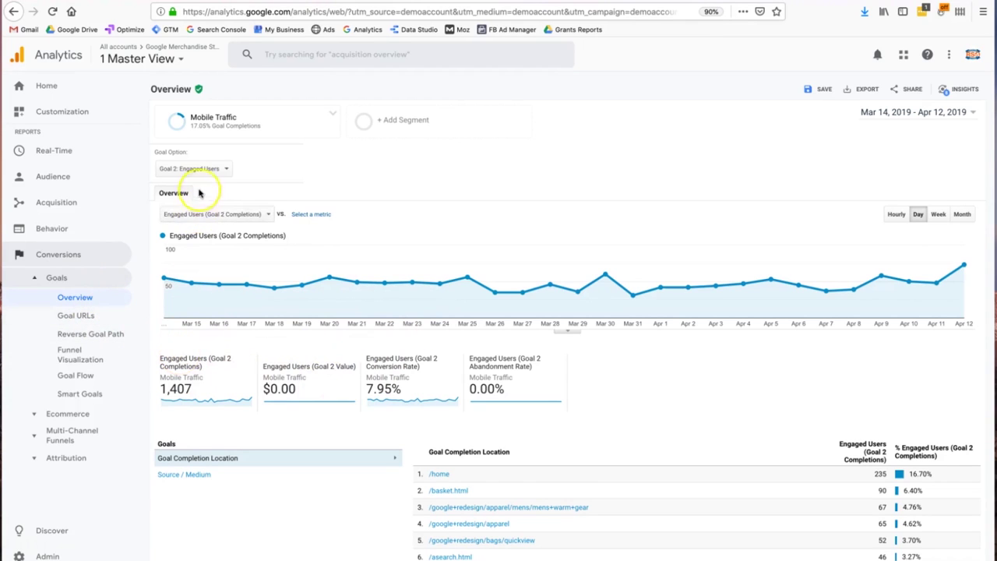
mouse_move(246, 122)
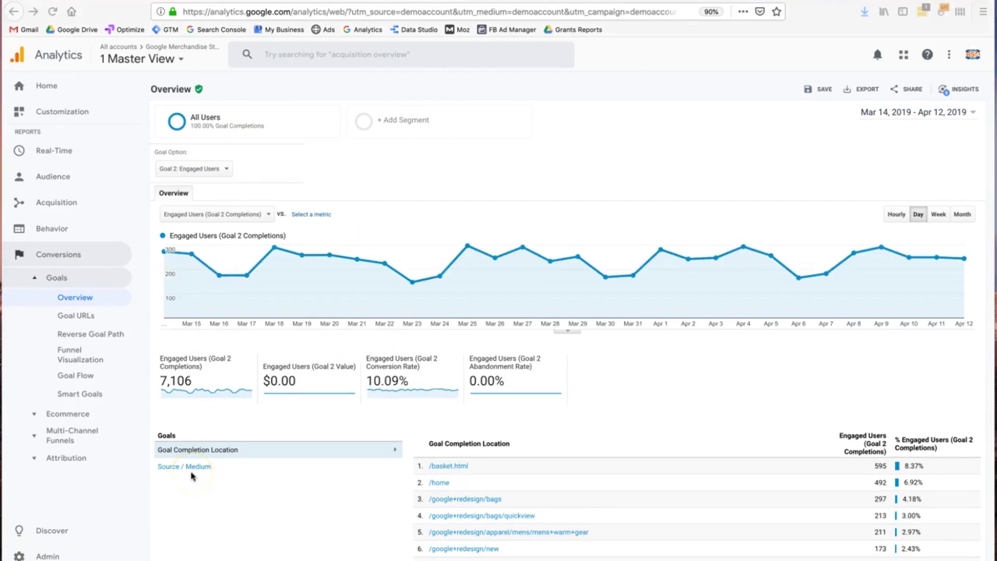
Step: Open the Multi-Channel Funnels Overview report and examine the channel overlap in the Multi-Channel Conversion Visualizer
click(72, 439)
click(72, 440)
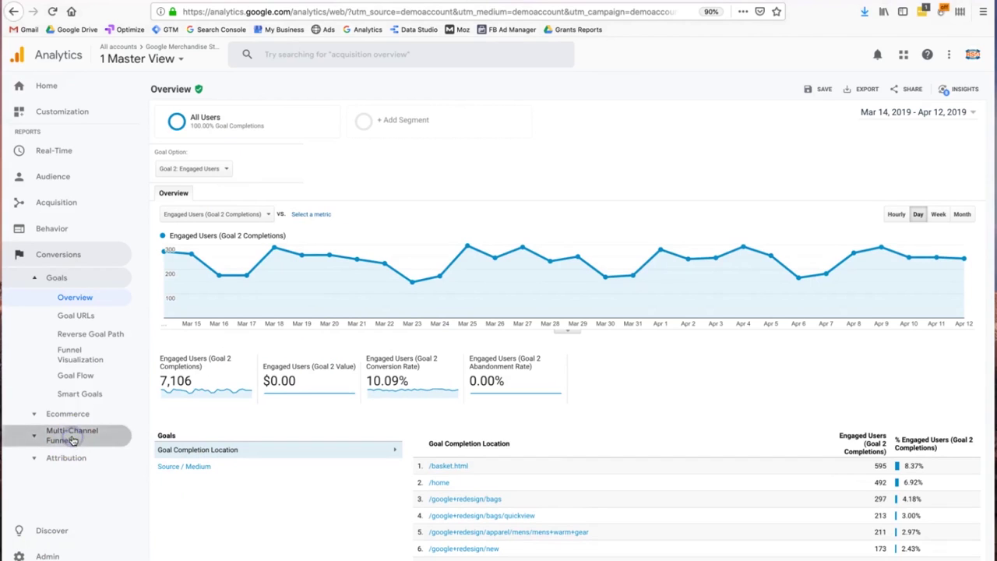
click(74, 459)
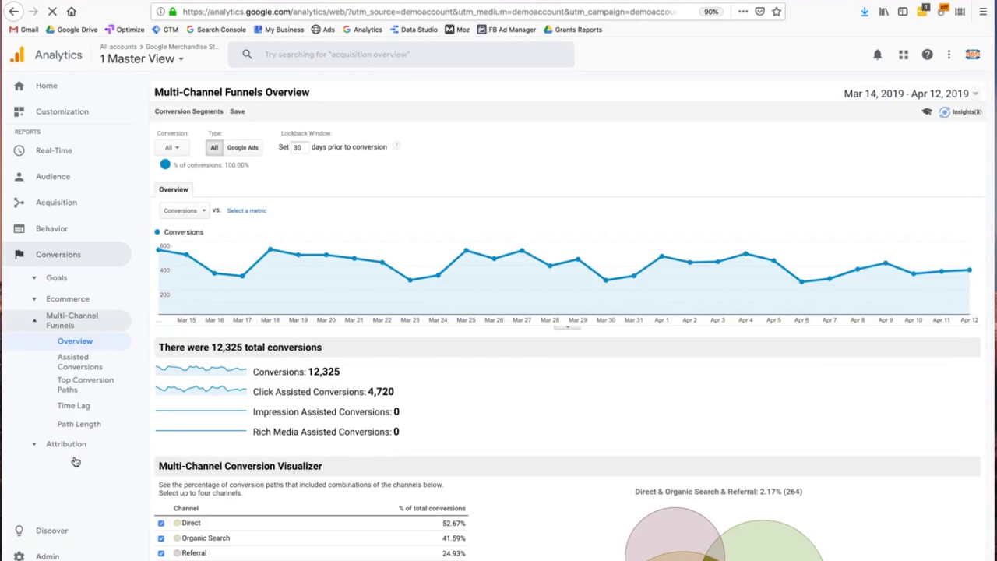
scroll(468, 528, down, 2)
scroll(467, 527, down, 3)
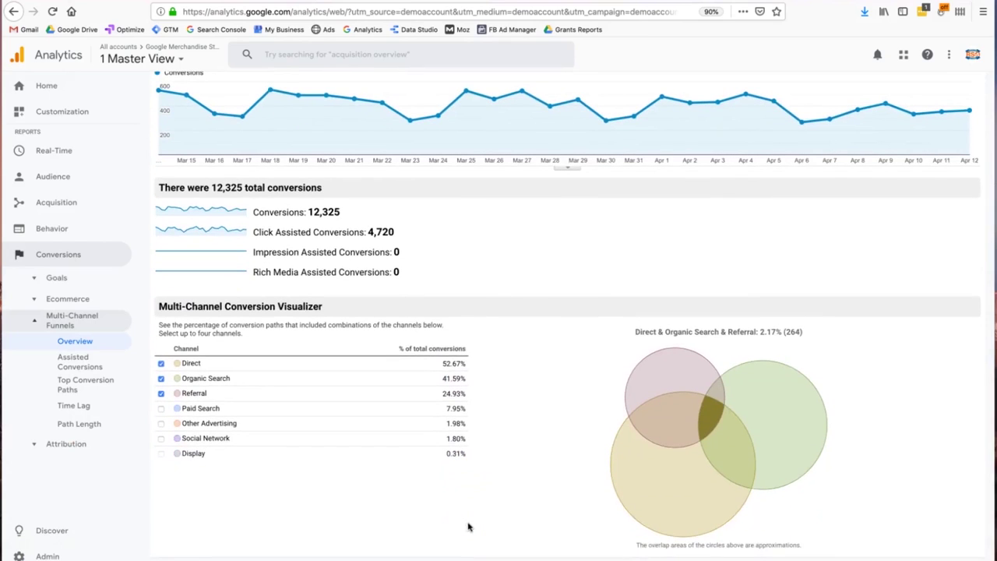
mouse_move(715, 414)
Step: Open the Top Conversion Paths report and examine the Organic Search to Direct path in the MCF Channel Grouping Path table
click(78, 385)
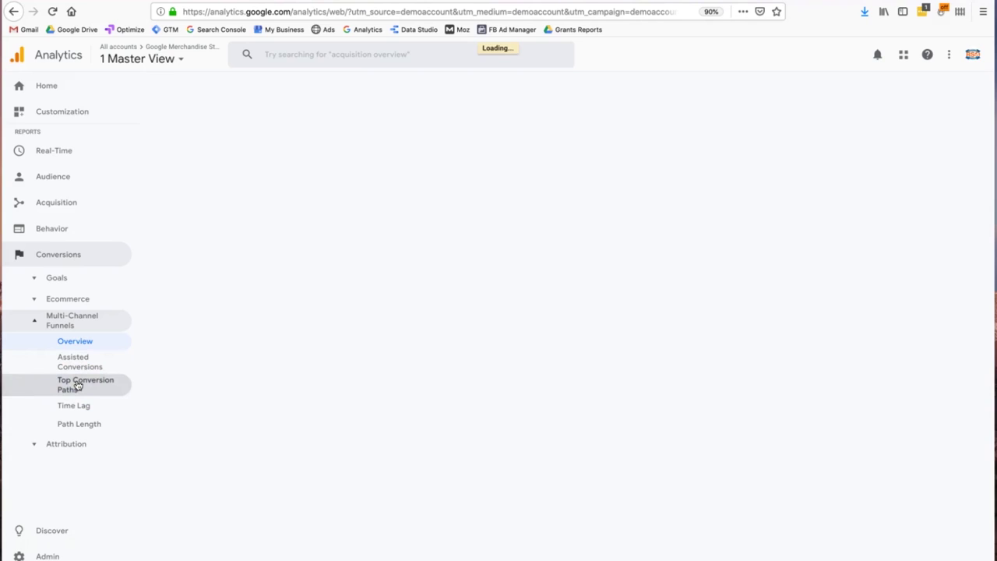
scroll(251, 440, down, 3)
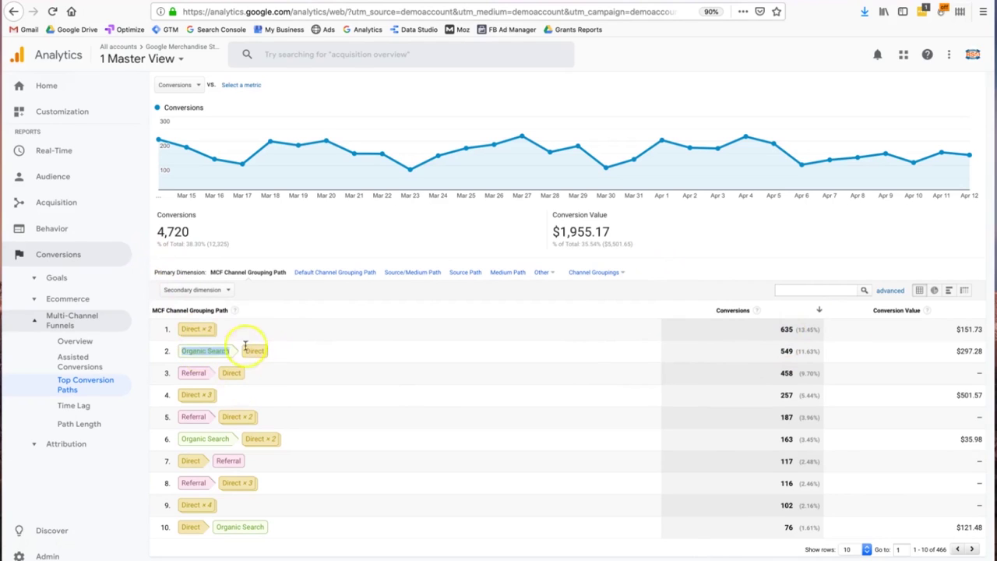
triple_click(195, 352)
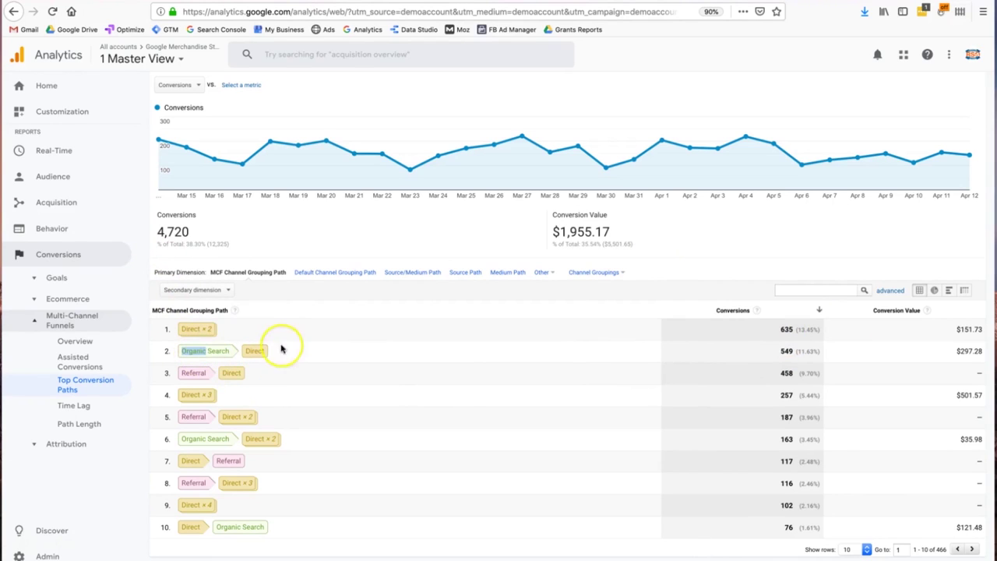
click(216, 355)
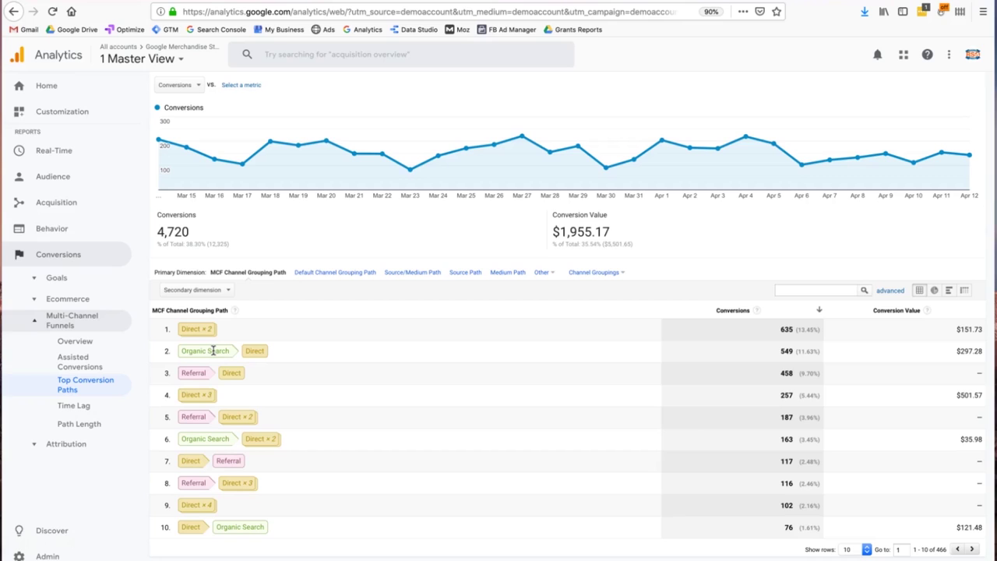
double_click(245, 351)
click(261, 352)
scroll(407, 301, up, 2)
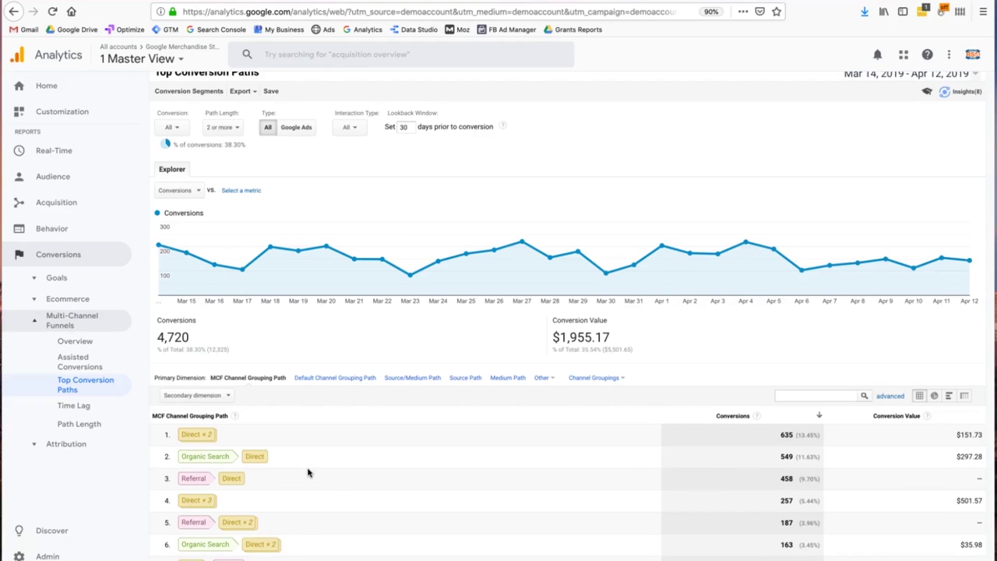
Step: Expand the Audience report section and look through its list of reports
click(14, 259)
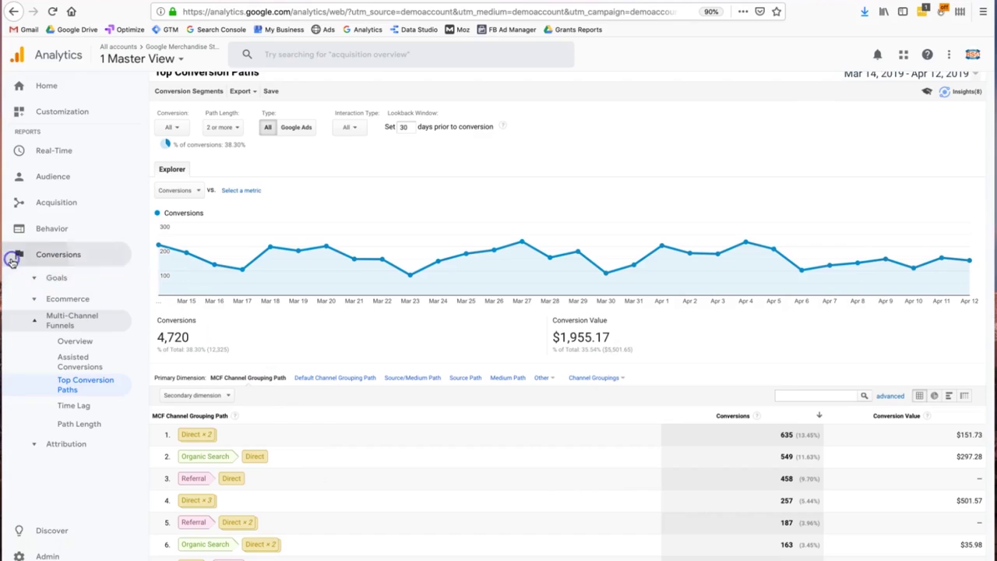
click(51, 179)
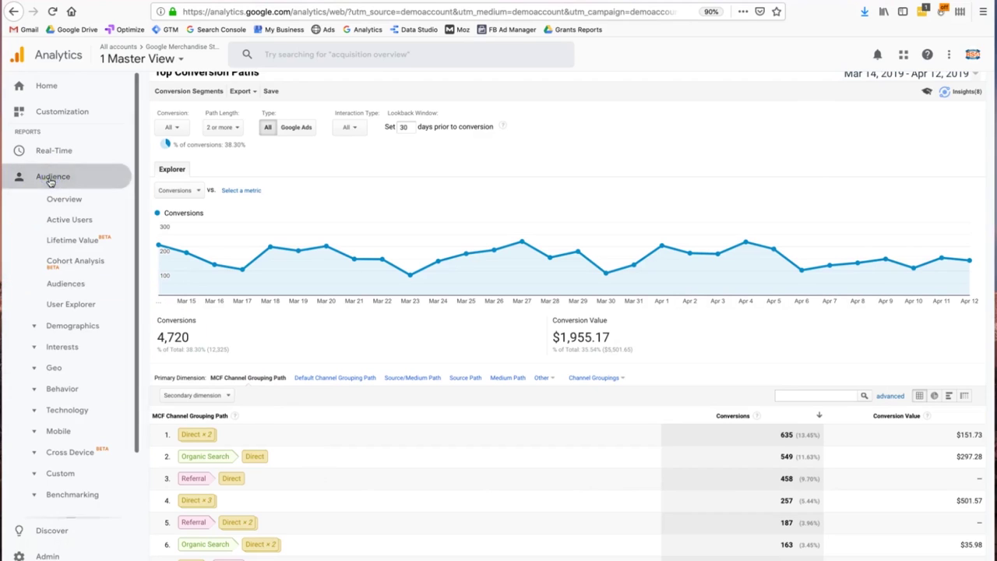
scroll(63, 311, down, 2)
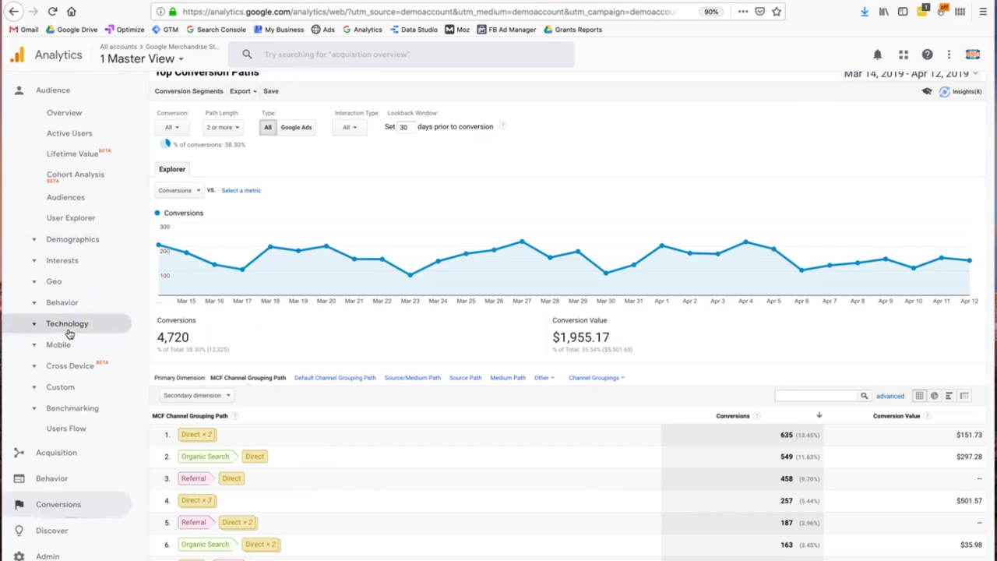
scroll(69, 334, up, 2)
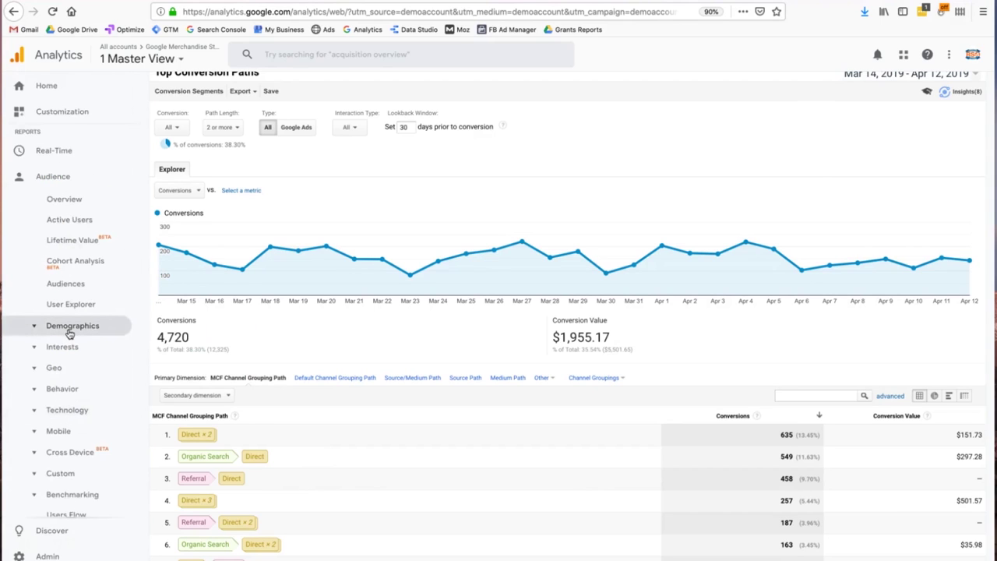
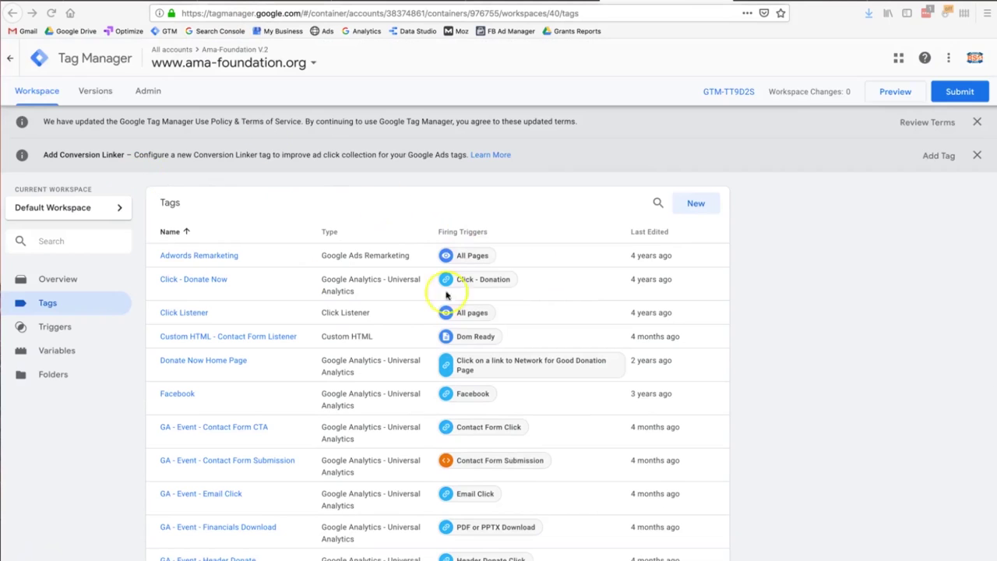
scroll(418, 234, down, 3)
scroll(419, 238, down, 2)
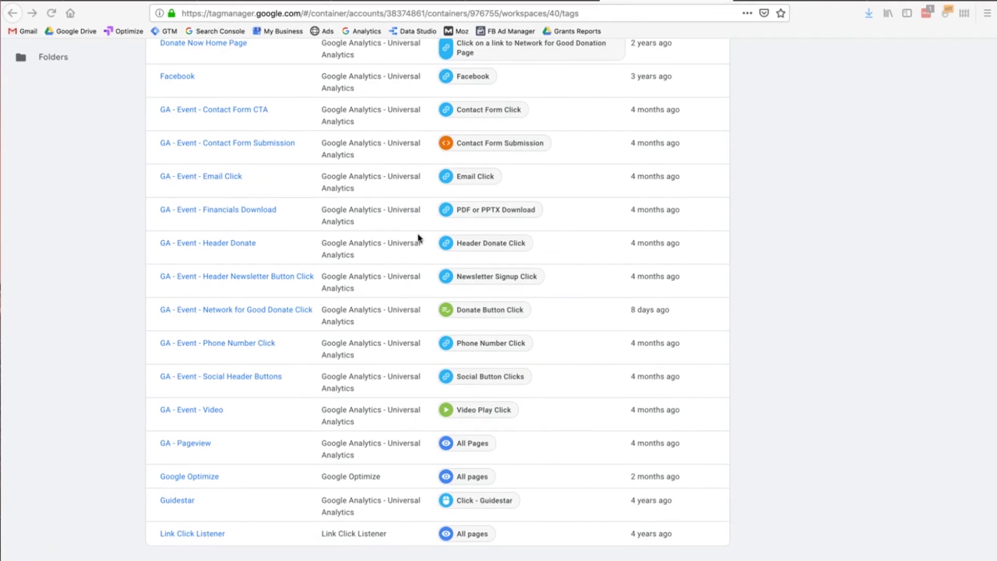
scroll(238, 195, up, 5)
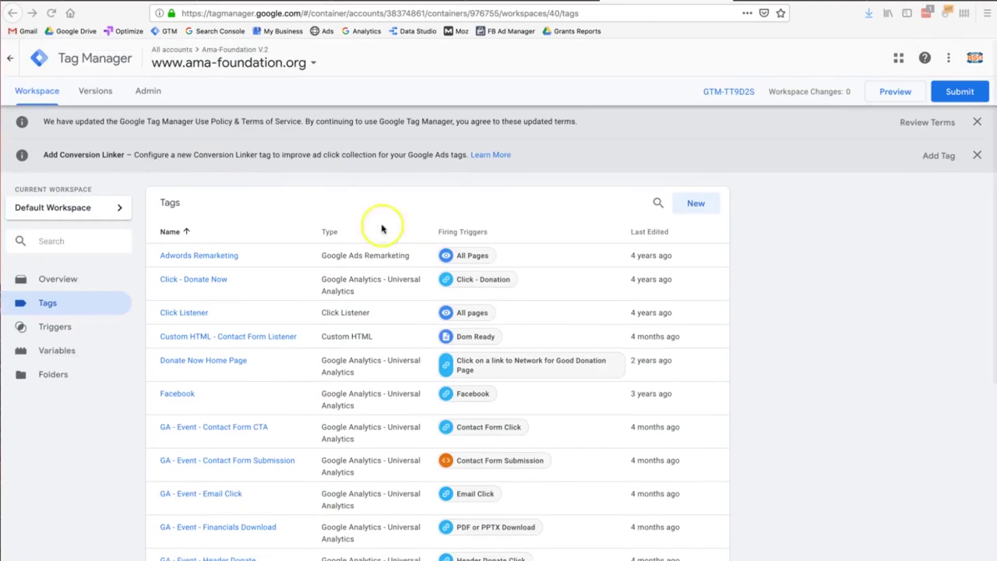
scroll(343, 248, down, 5)
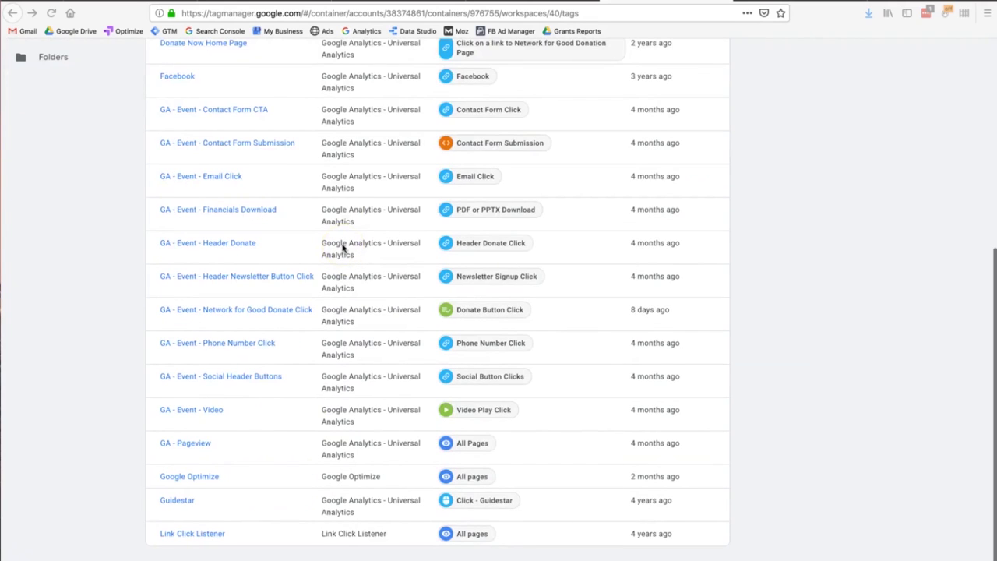
click(204, 450)
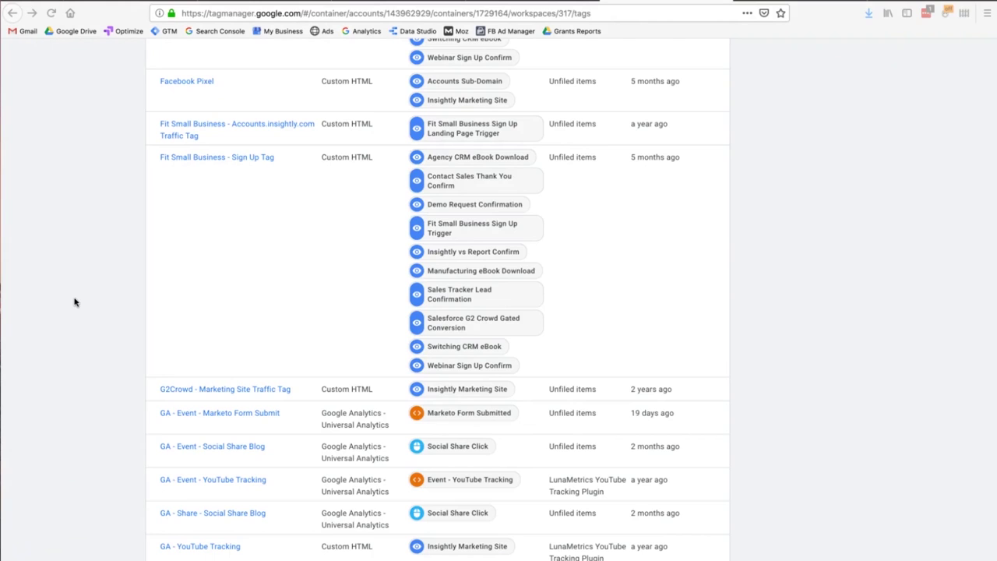
click(187, 81)
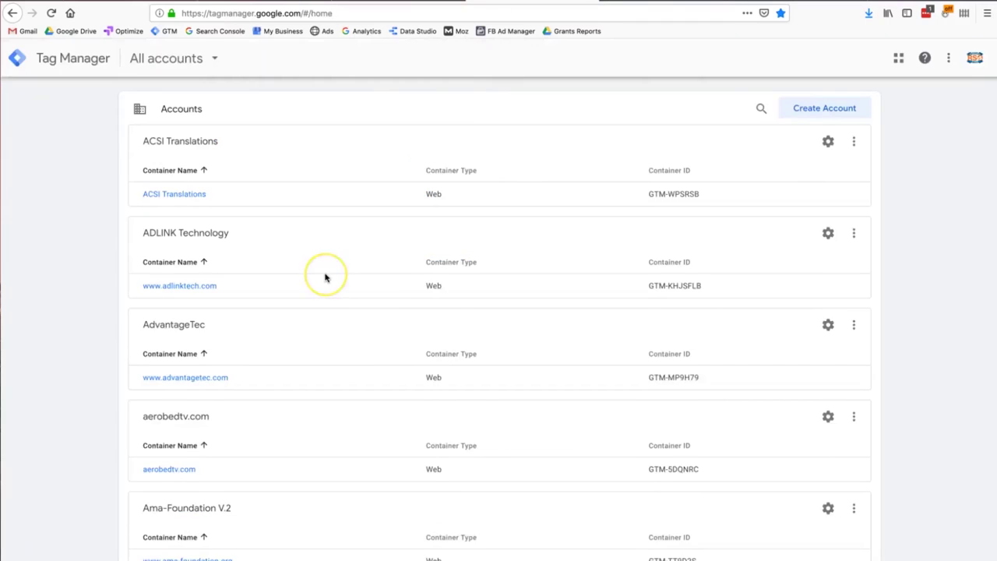
scroll(326, 277, down, 5)
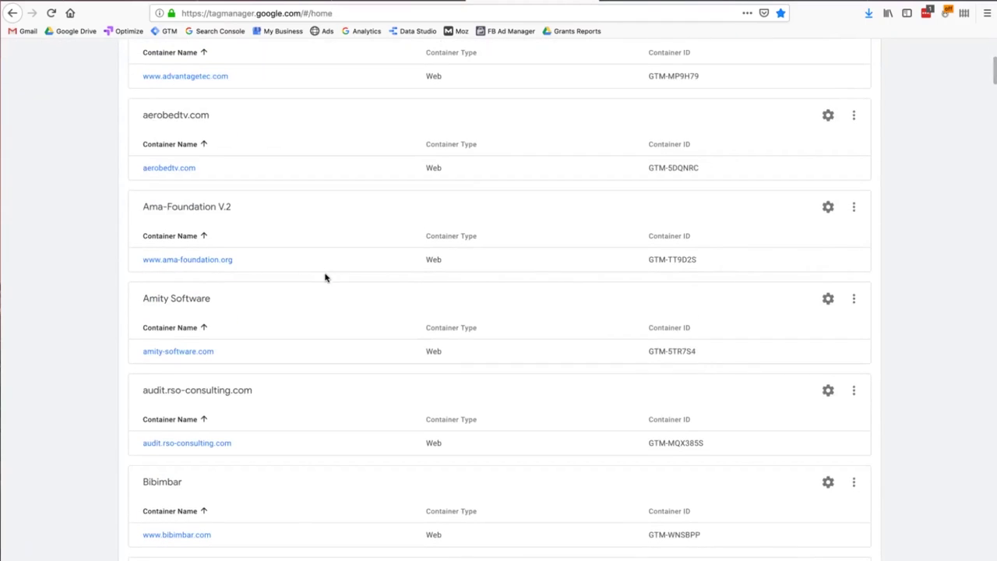
click(172, 263)
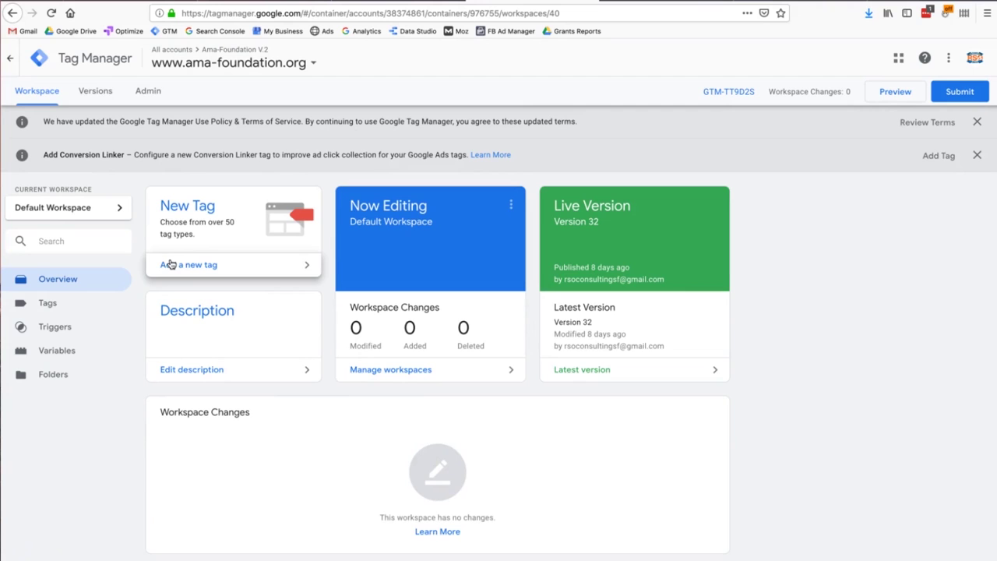
click(45, 305)
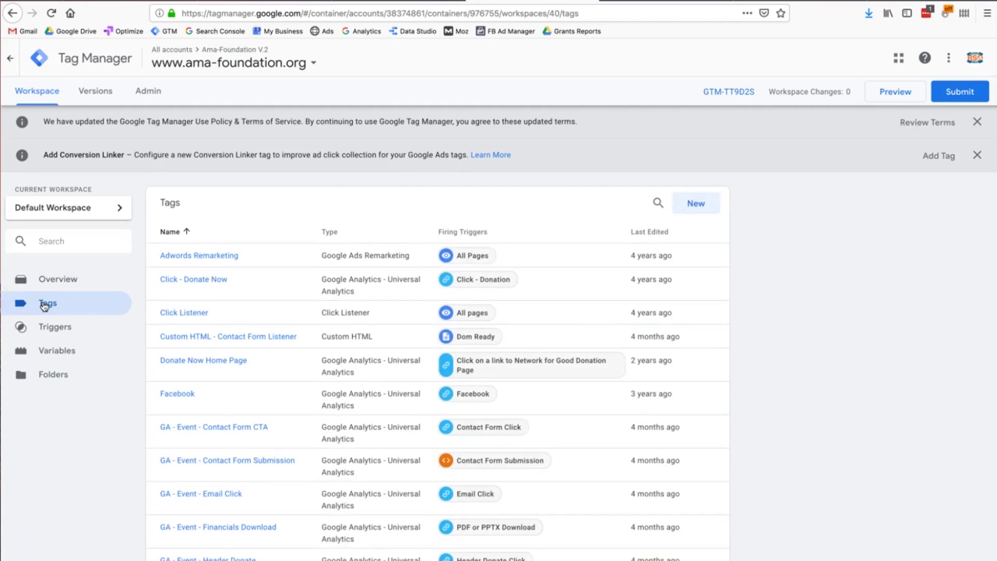
scroll(44, 306, down, 5)
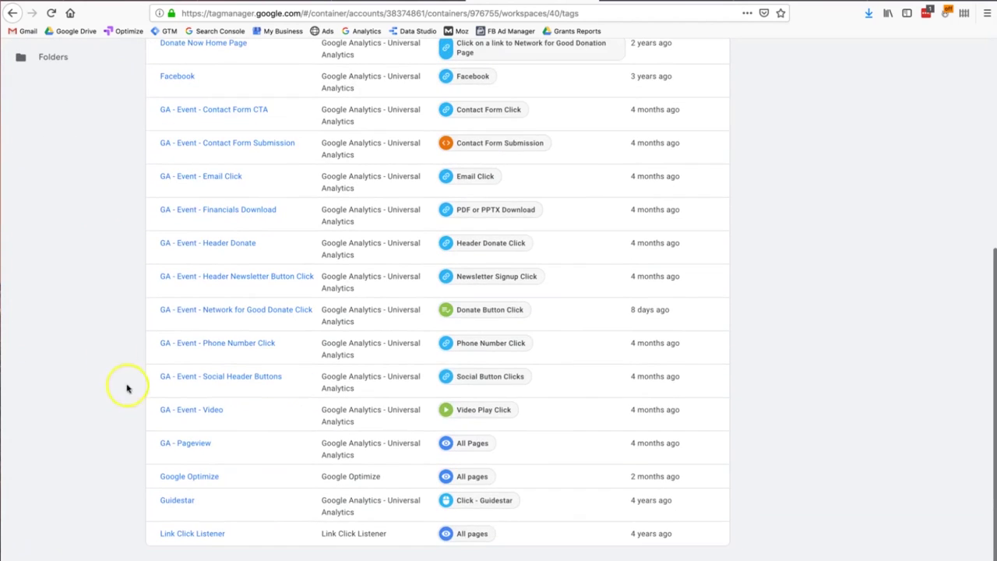
Step: Open the GA - Pageview tag's configuration and look through the available tag types without changing the type
click(187, 443)
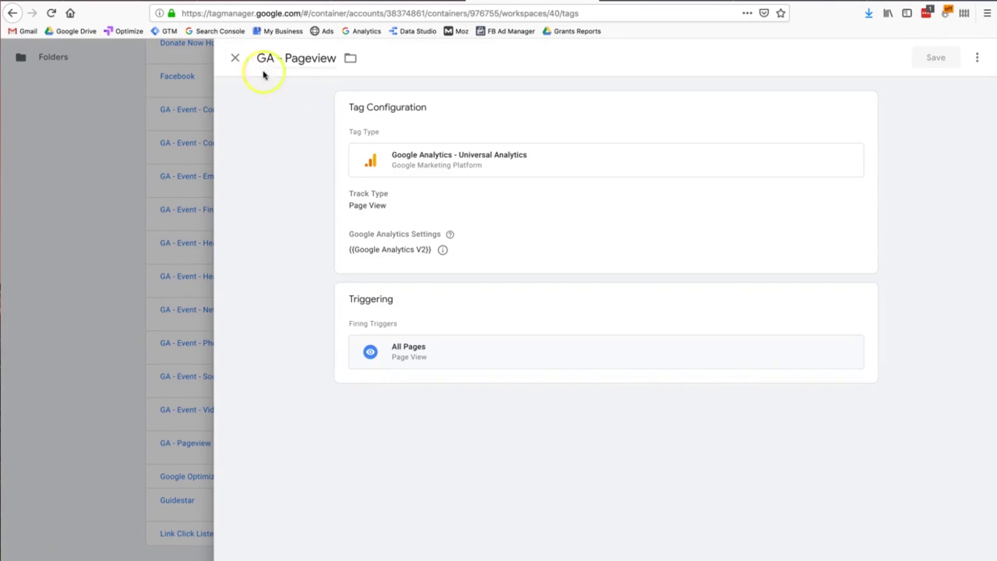
mouse_move(408, 124)
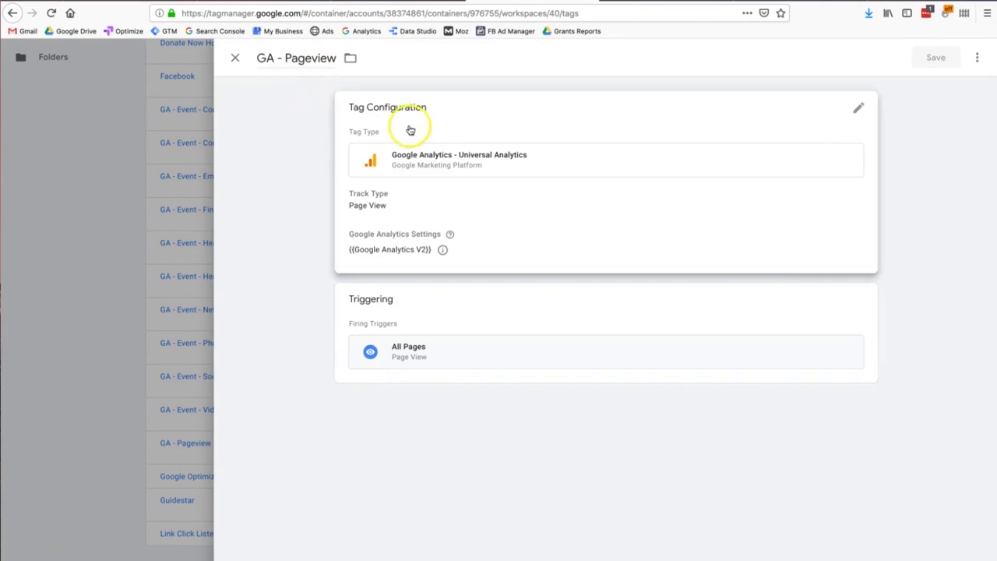
click(861, 110)
click(446, 175)
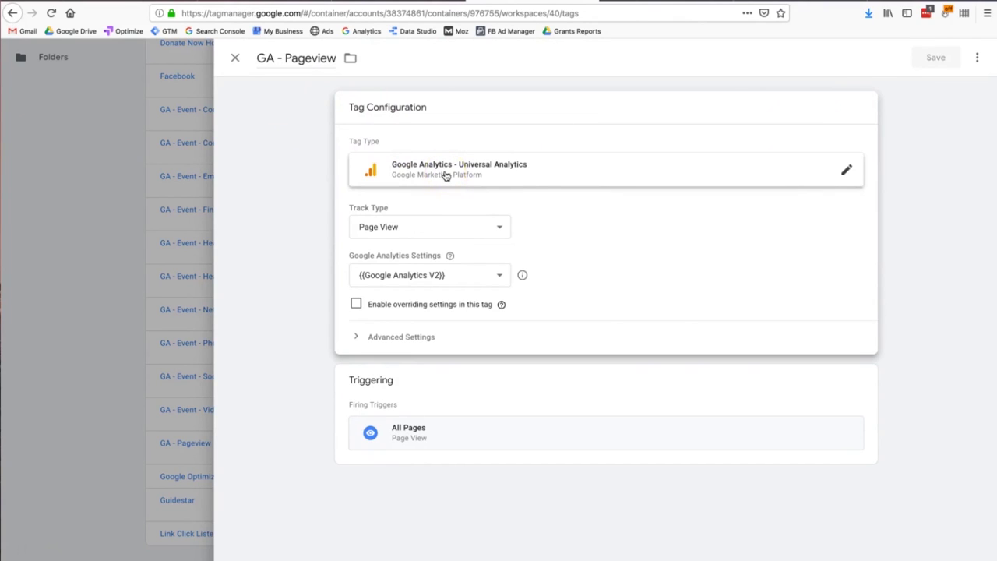
click(445, 175)
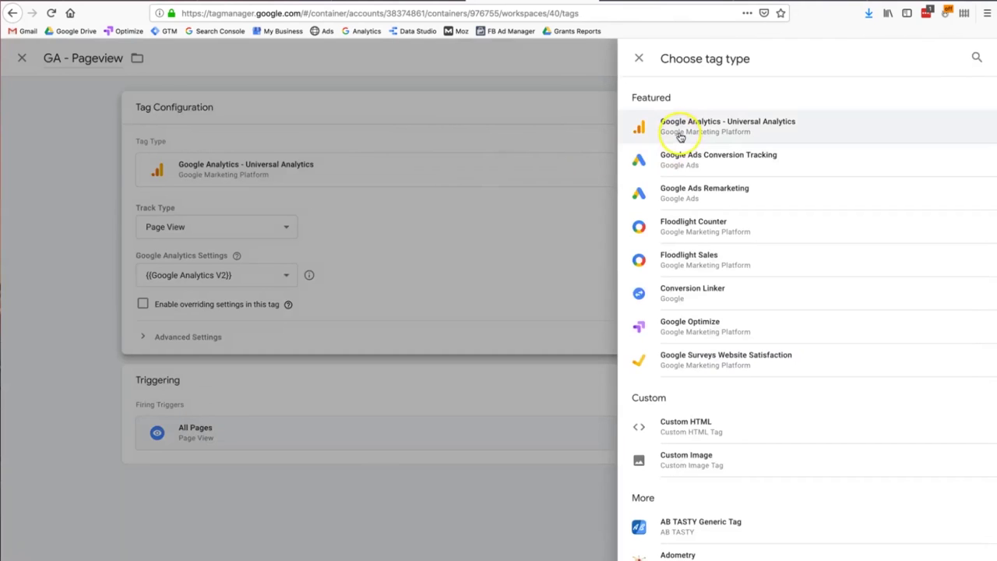
click(640, 58)
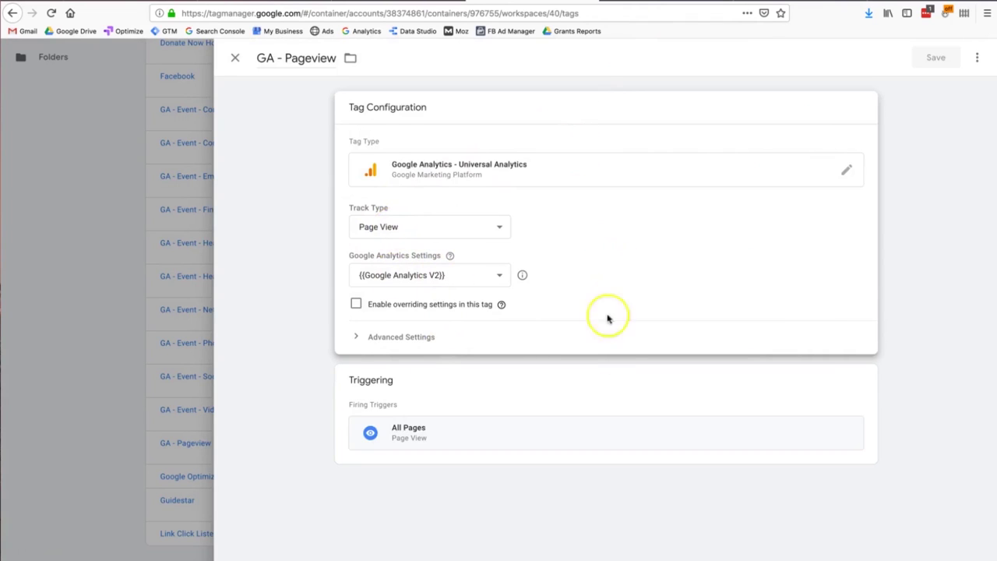
Step: Examine the All Pages firing trigger and the tag type of the GA - Pageview tag
click(612, 380)
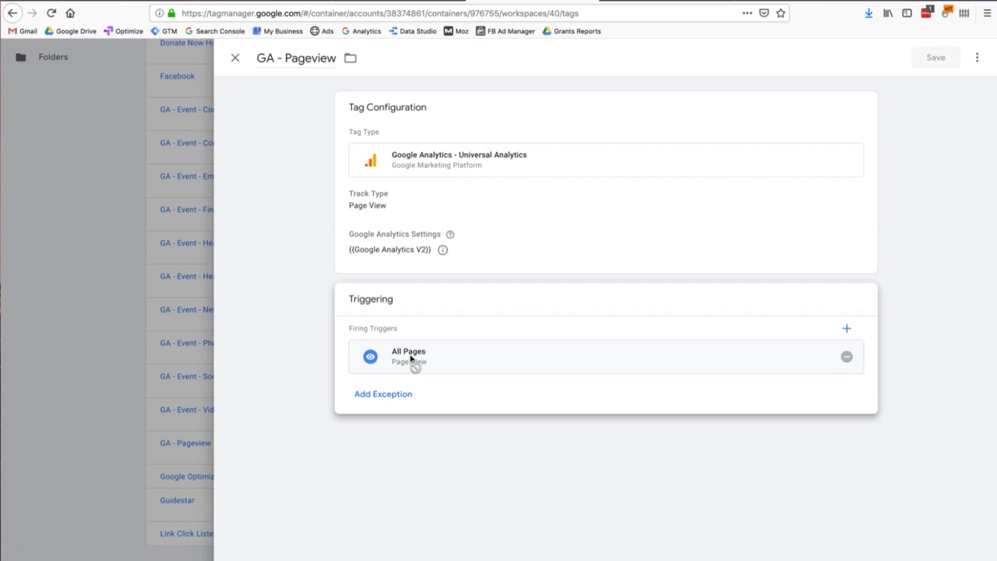
click(611, 238)
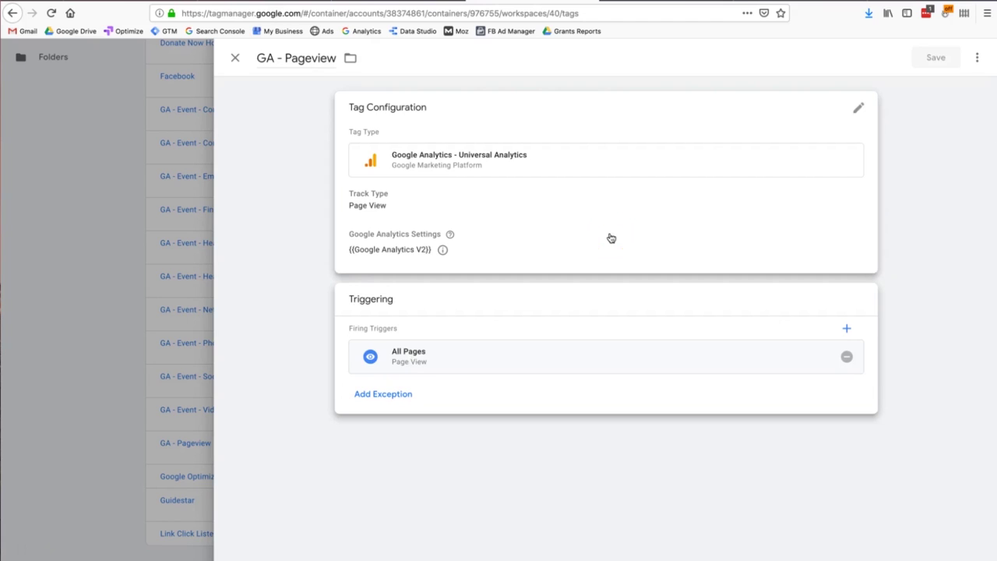
click(480, 158)
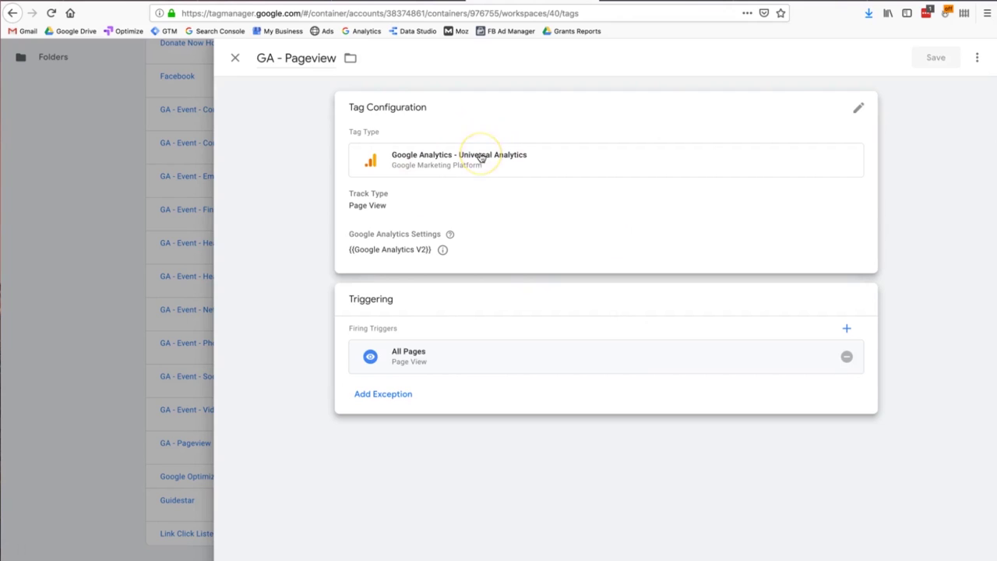
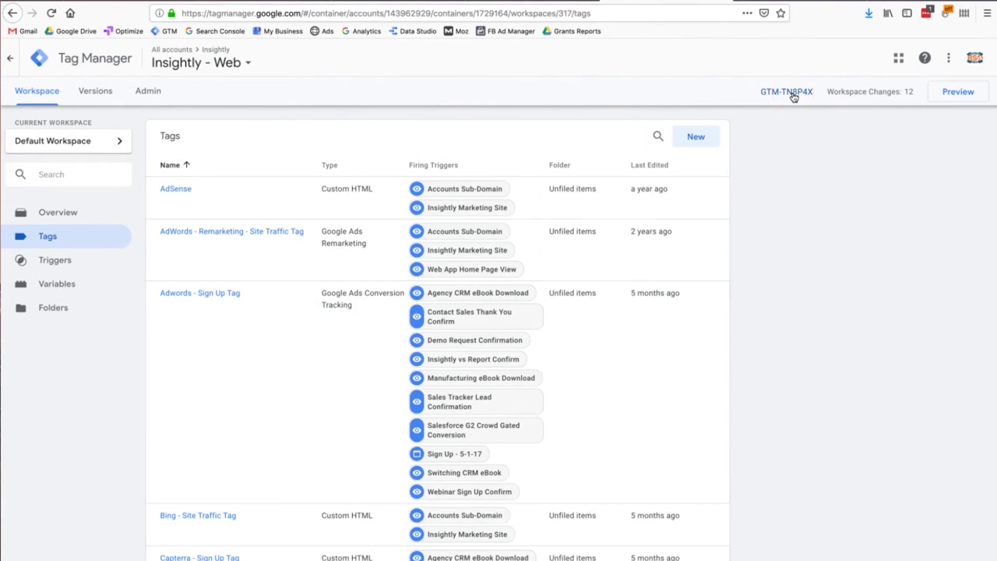
Step: Open the installation code of the Insightly - Web container and highlight the head and body snippets
click(793, 95)
click(576, 191)
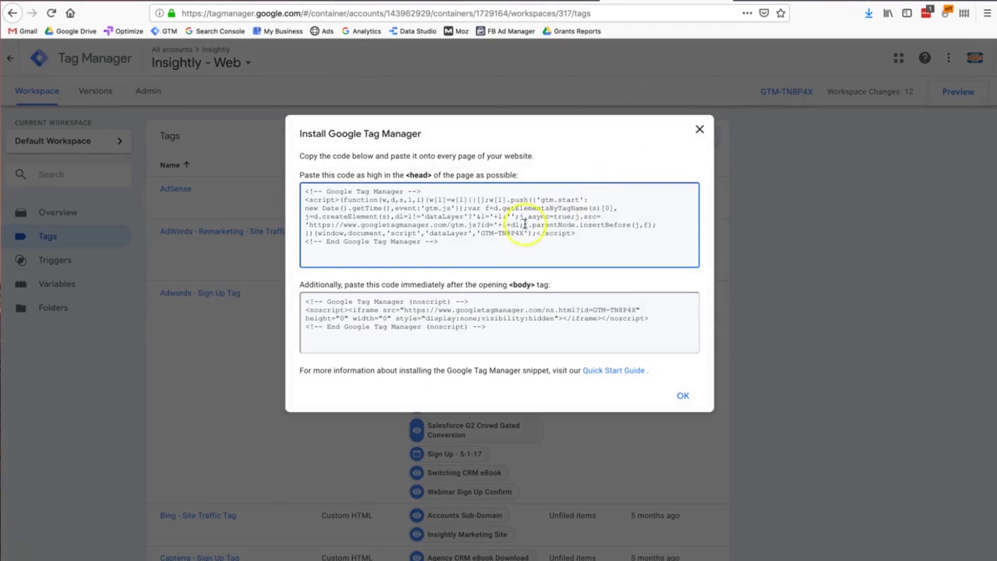
drag(438, 241, 293, 194)
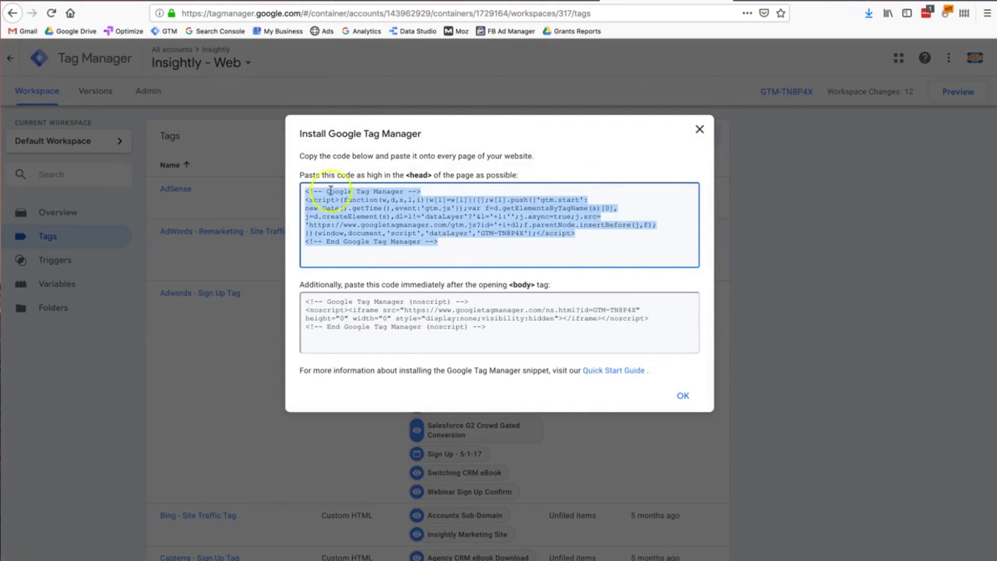
click(445, 314)
drag(486, 327, 297, 281)
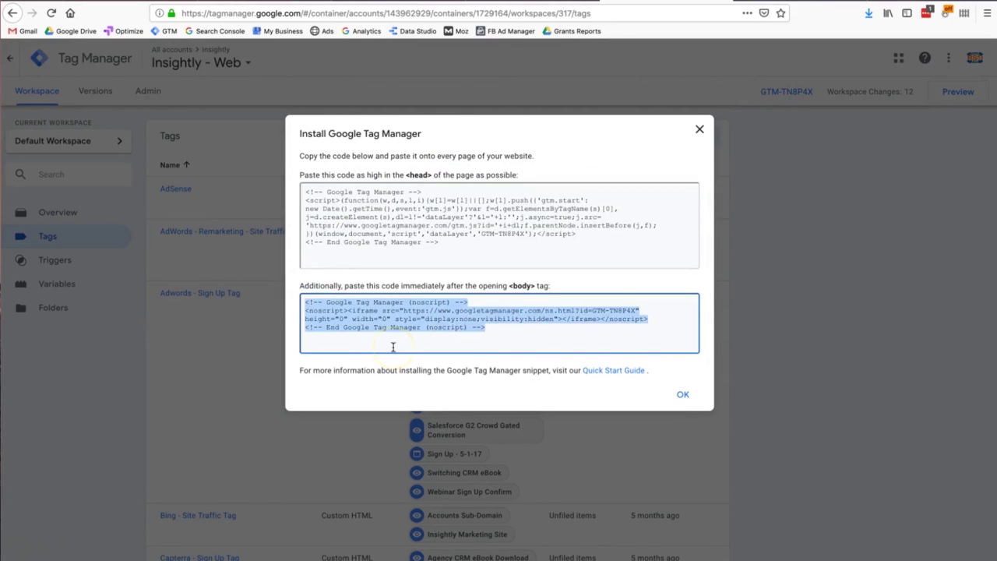
click(634, 378)
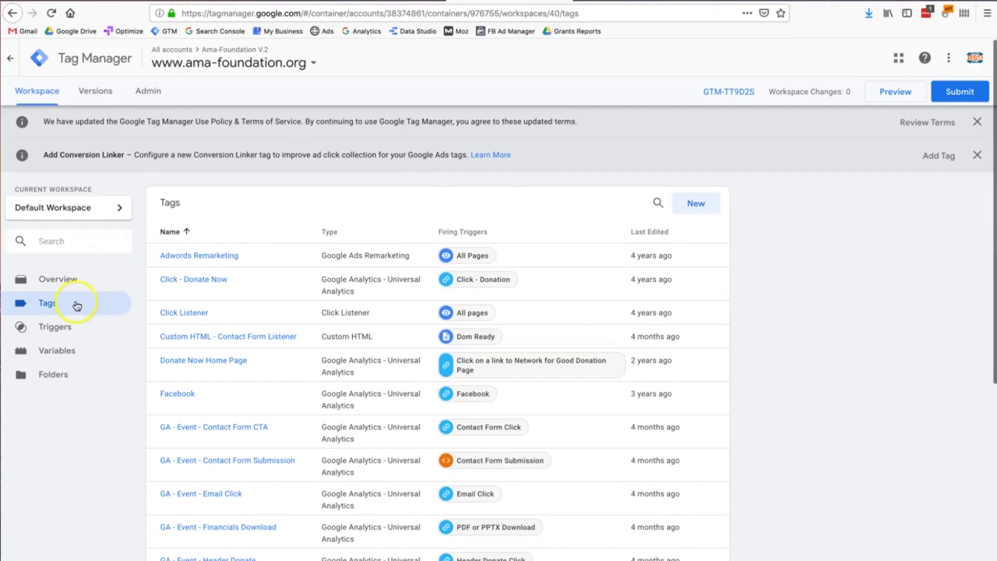
click(76, 305)
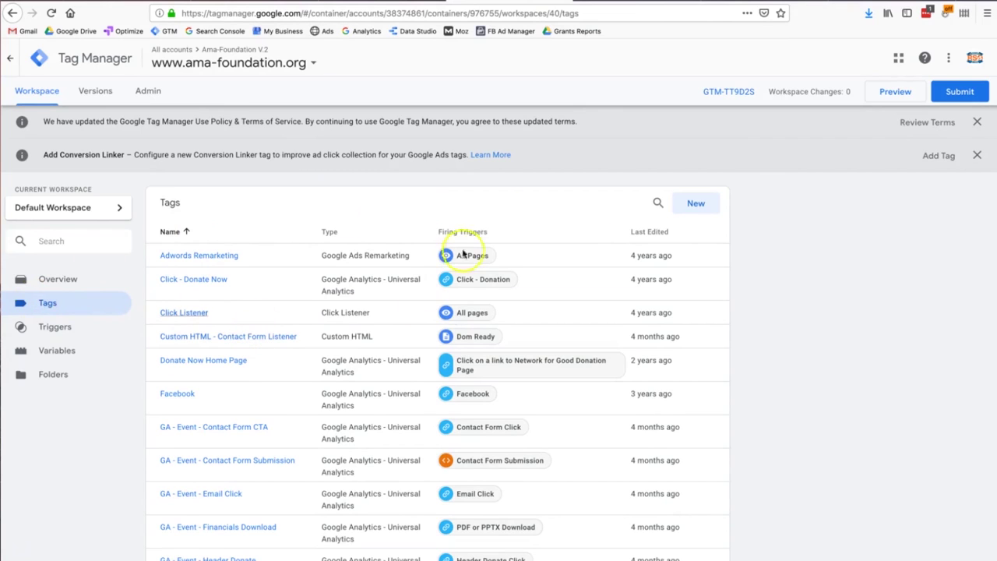
click(698, 206)
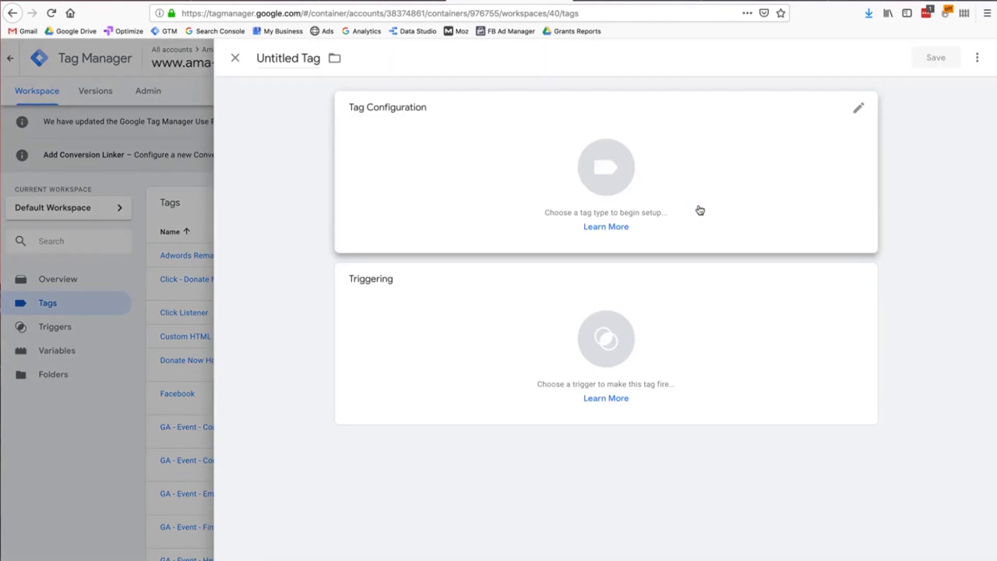
click(575, 170)
click(578, 173)
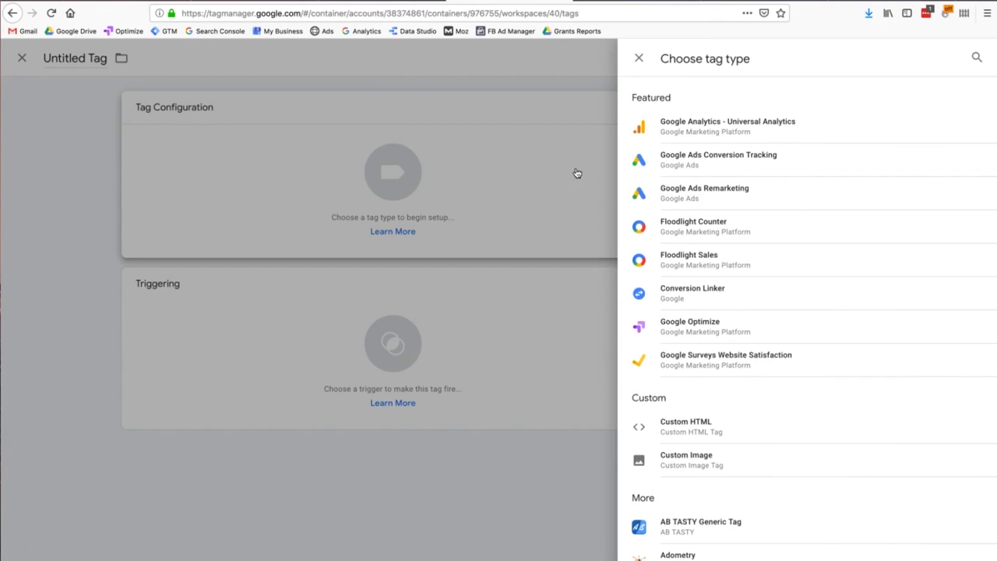
click(743, 115)
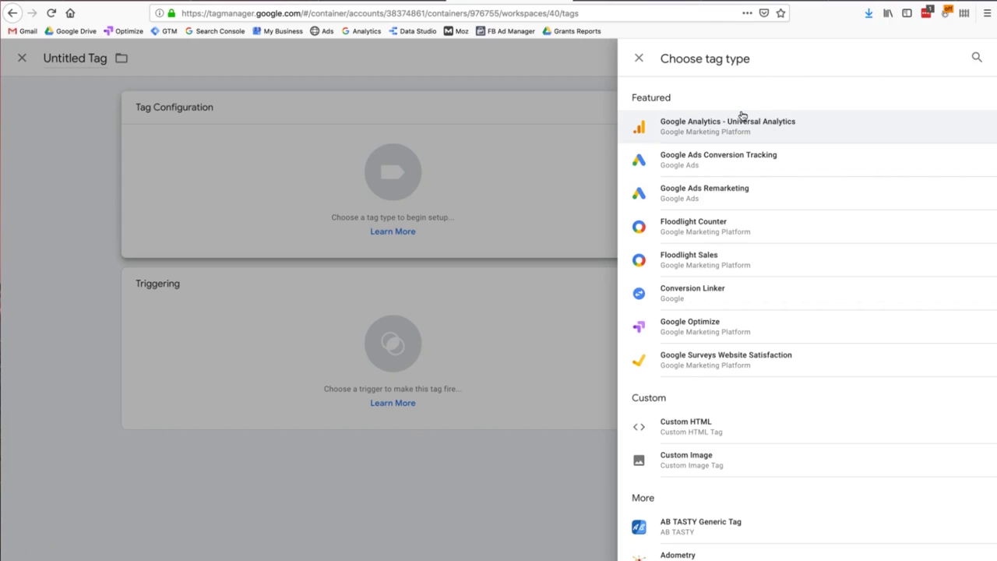
click(712, 123)
click(677, 125)
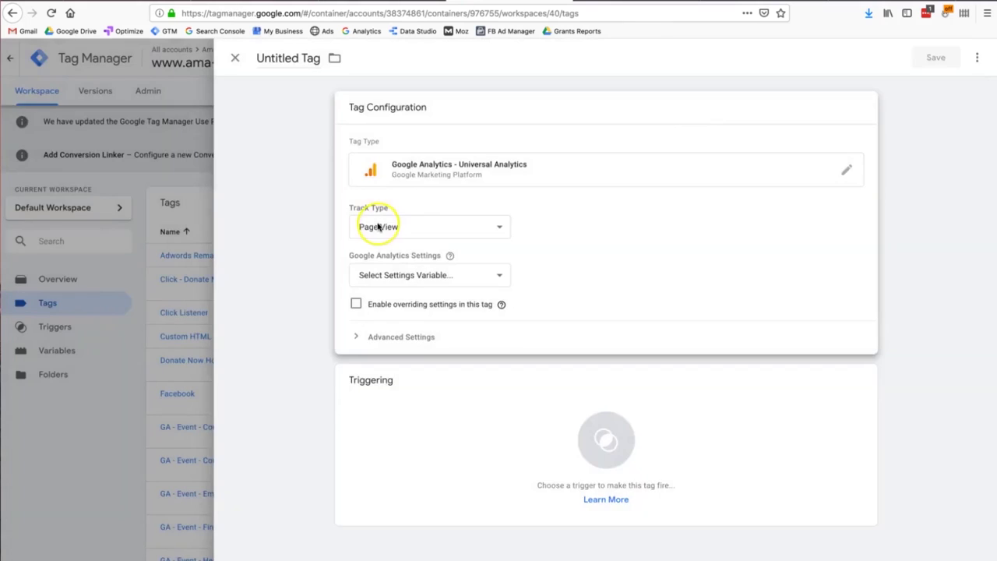
Step: Start a new Google Analytics Settings variable for the Page View tag, ready for its tracking ID
click(407, 227)
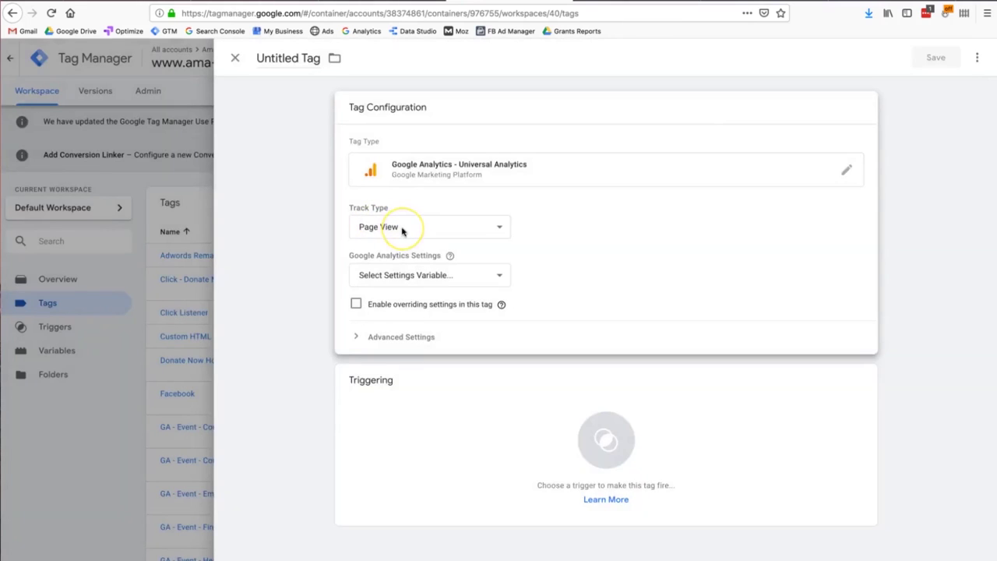
click(417, 283)
click(417, 283)
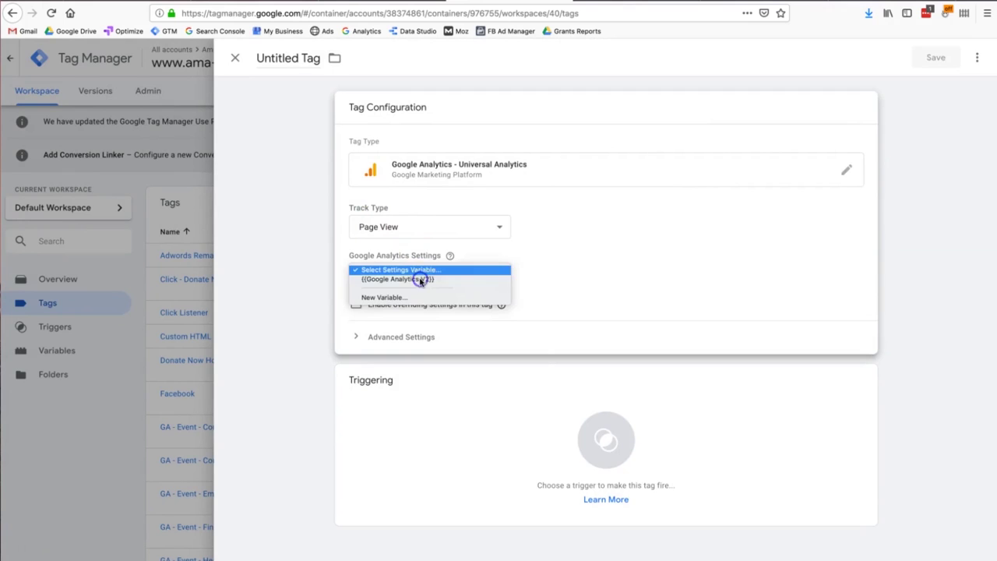
click(422, 281)
click(421, 297)
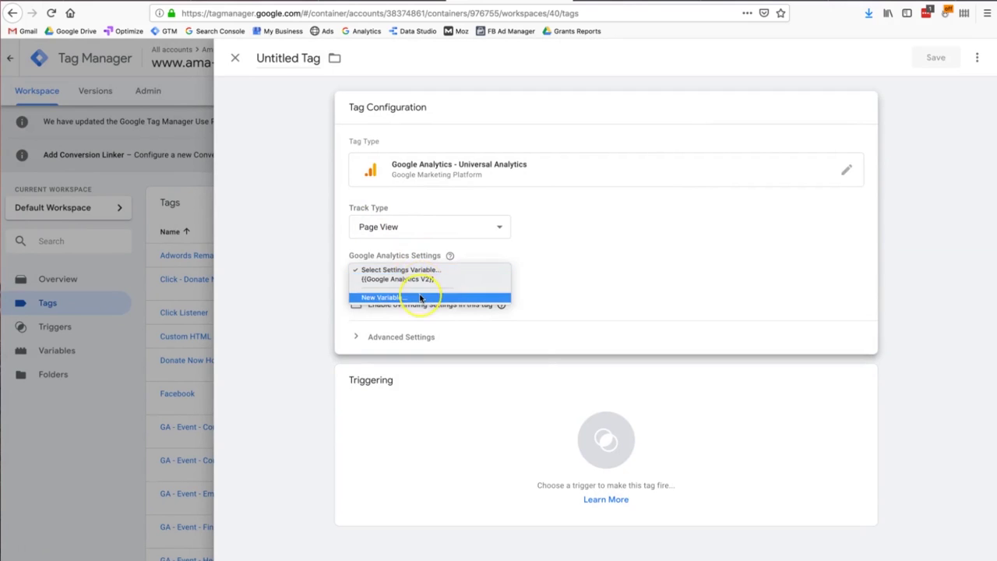
click(421, 298)
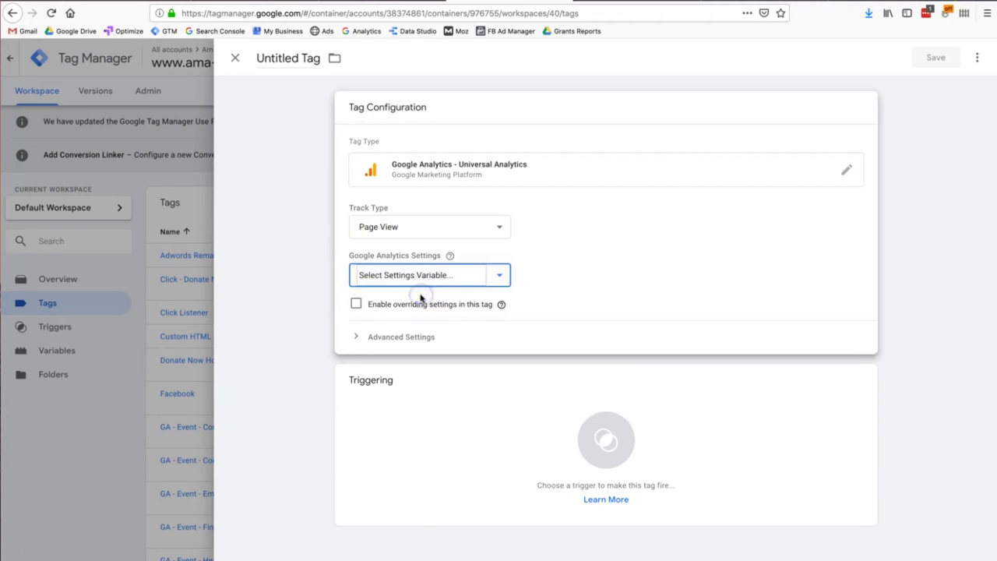
click(434, 229)
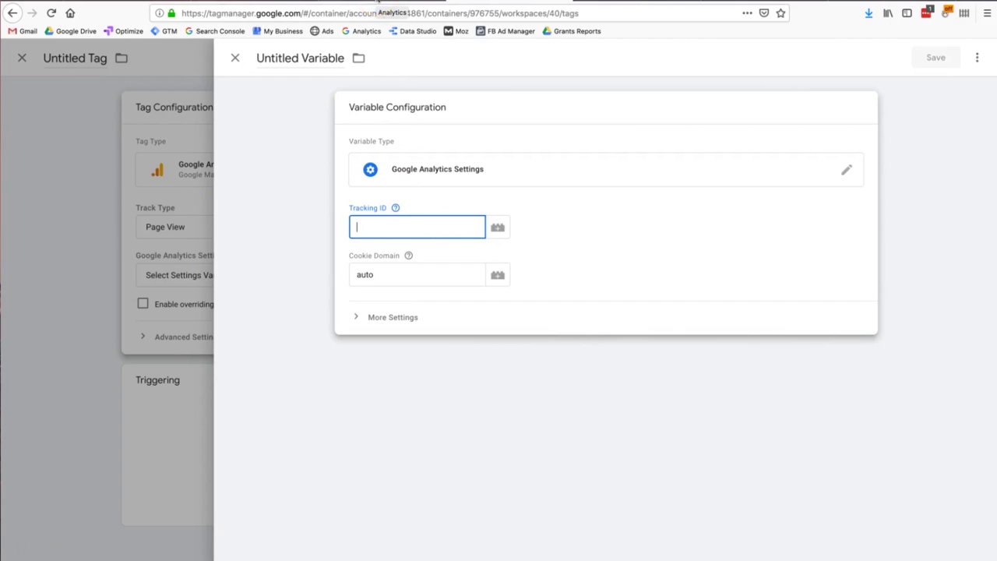
click(378, 2)
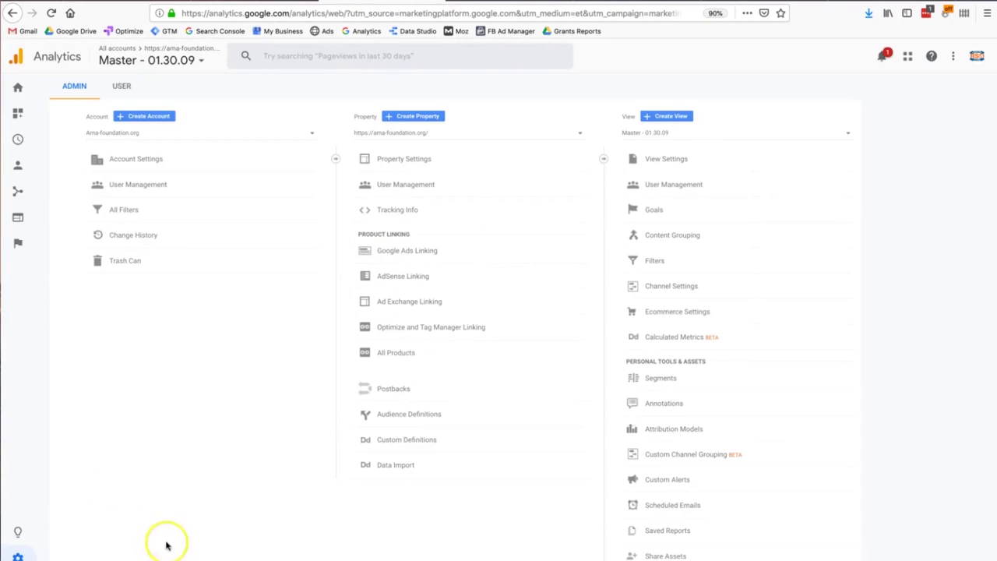
click(392, 163)
triple_click(262, 184)
key(ctrl+c)
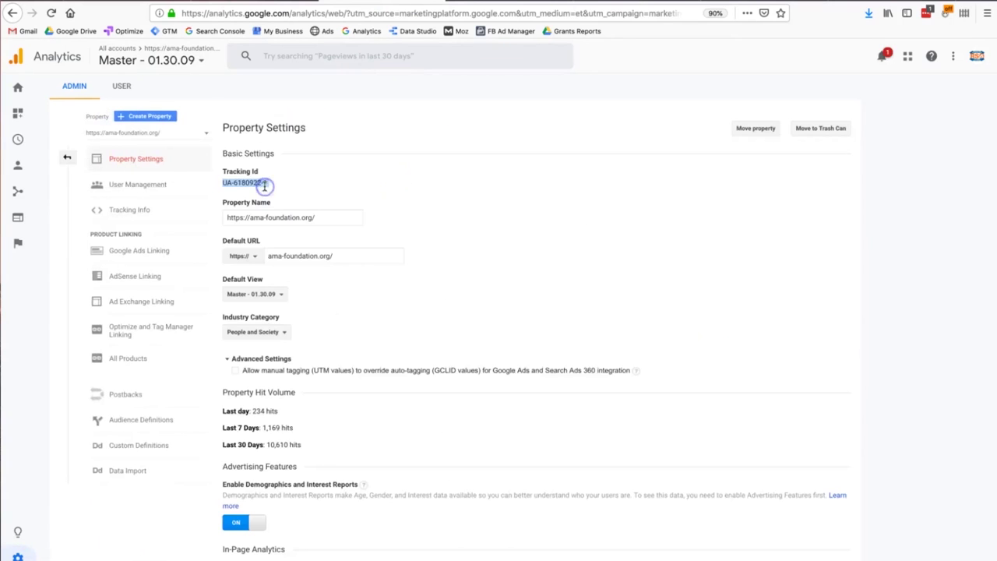
Step: Fill in the new settings variable's Tracking ID with the Analytics property's ID and close the variable without saving
click(517, 2)
key(ctrl+v)
key(ctrl+z)
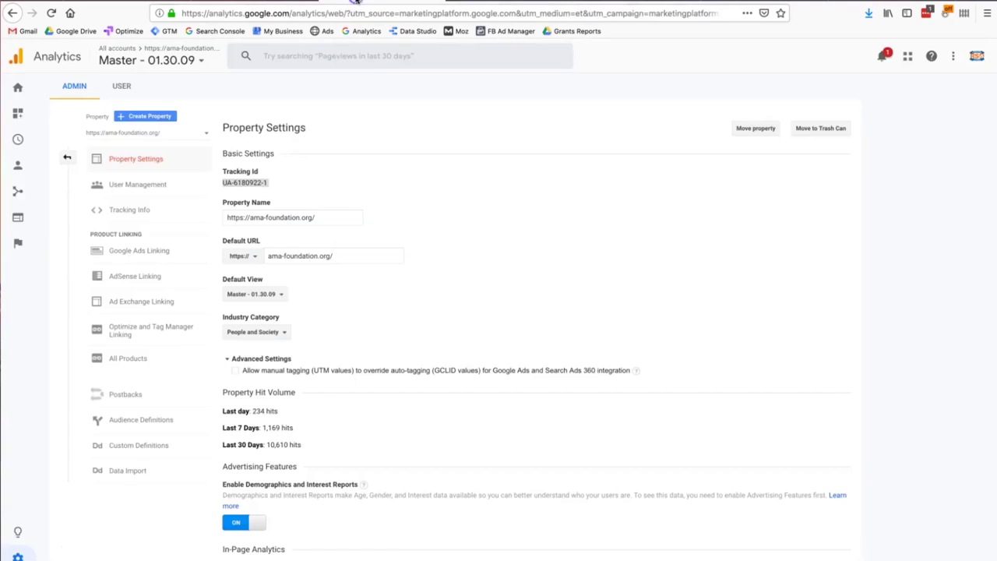
click(372, 6)
double_click(257, 183)
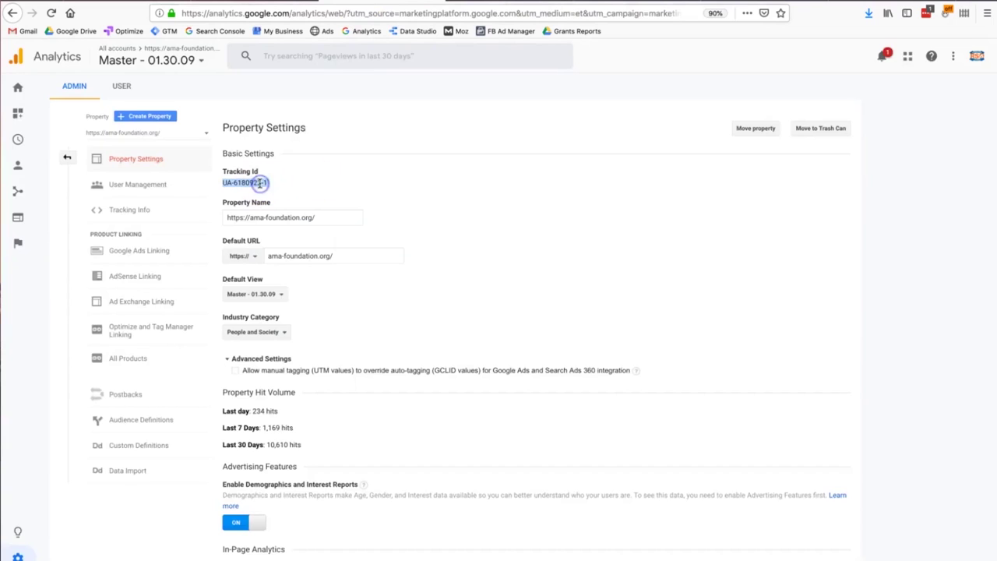
click(517, 3)
key(ctrl+v)
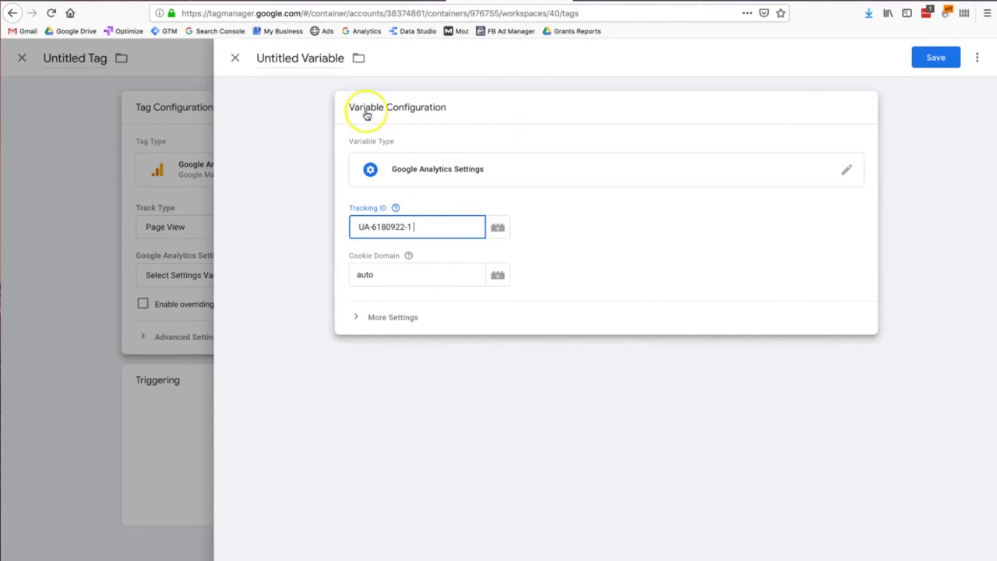
click(236, 60)
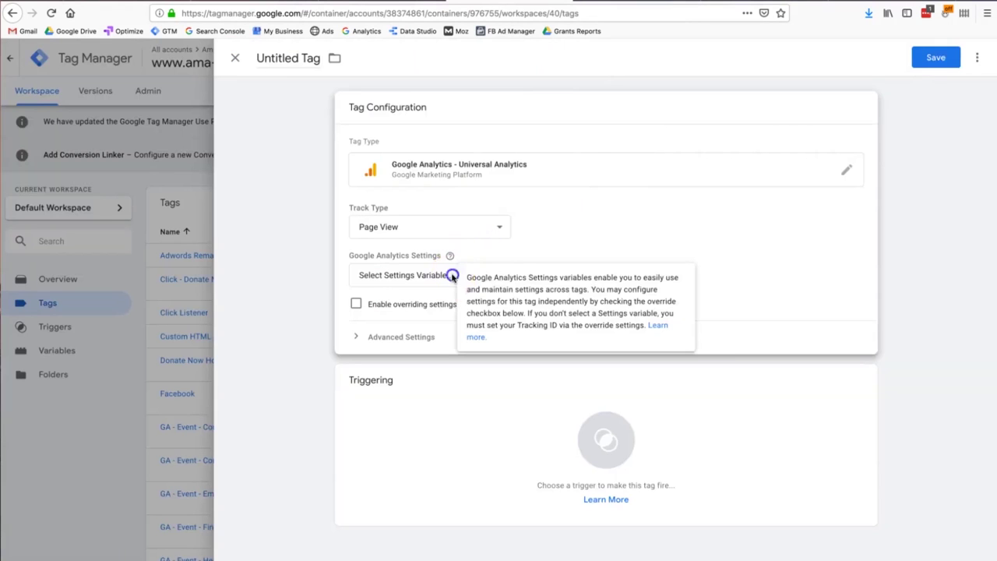
Step: Assign the {{Google Analytics V2}} settings variable to the untitled Page View tag and add the All pages firing trigger
click(451, 274)
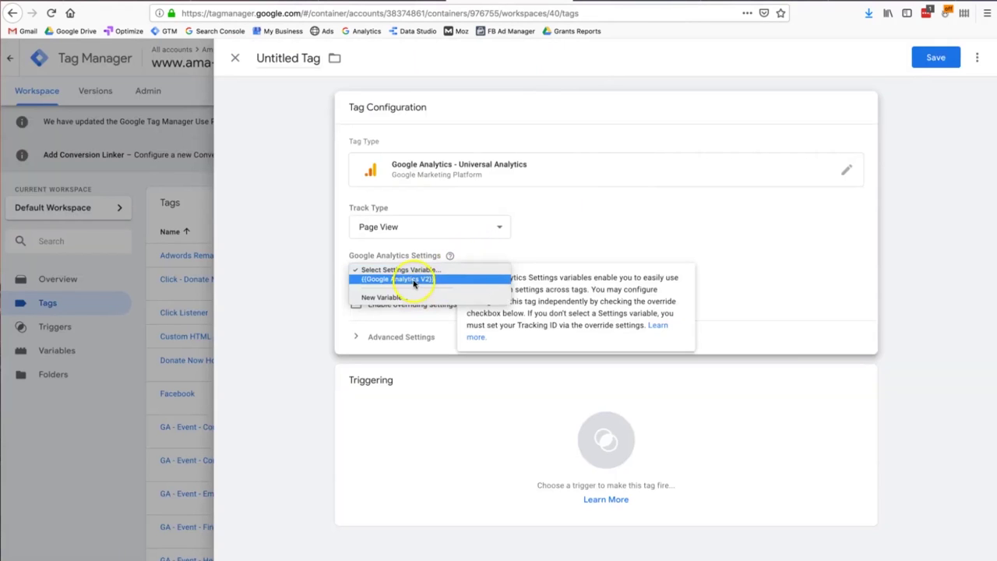
click(414, 281)
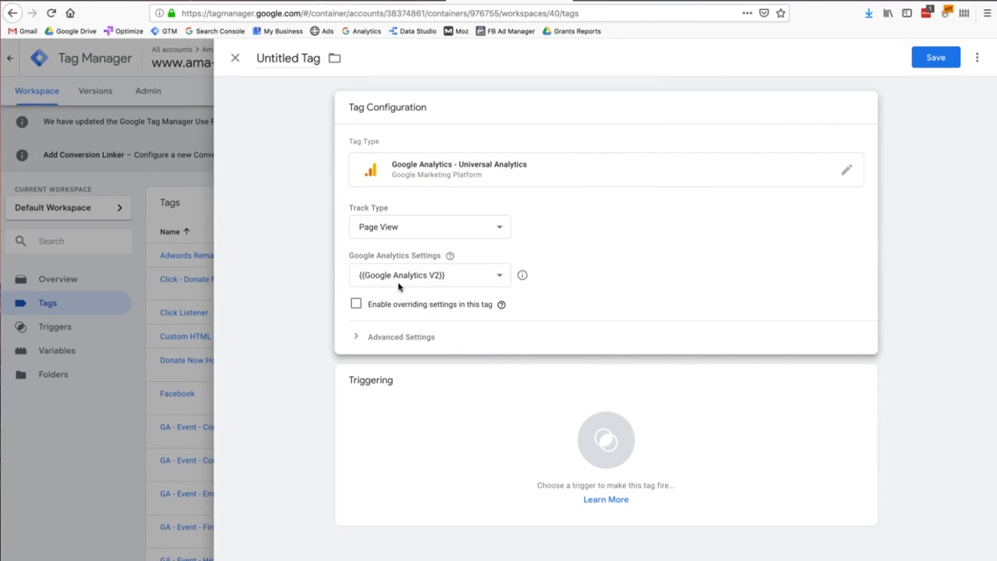
click(500, 388)
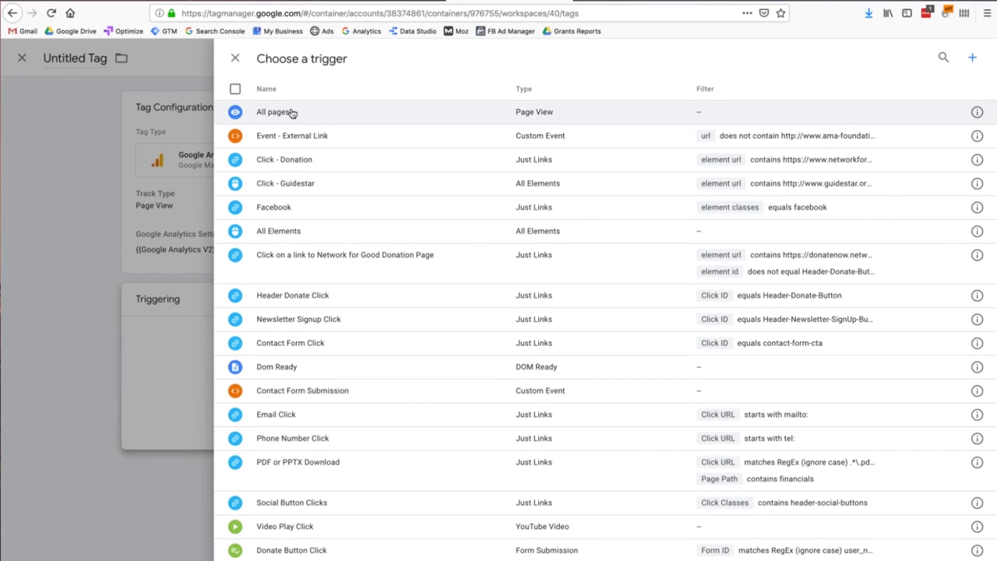
click(289, 110)
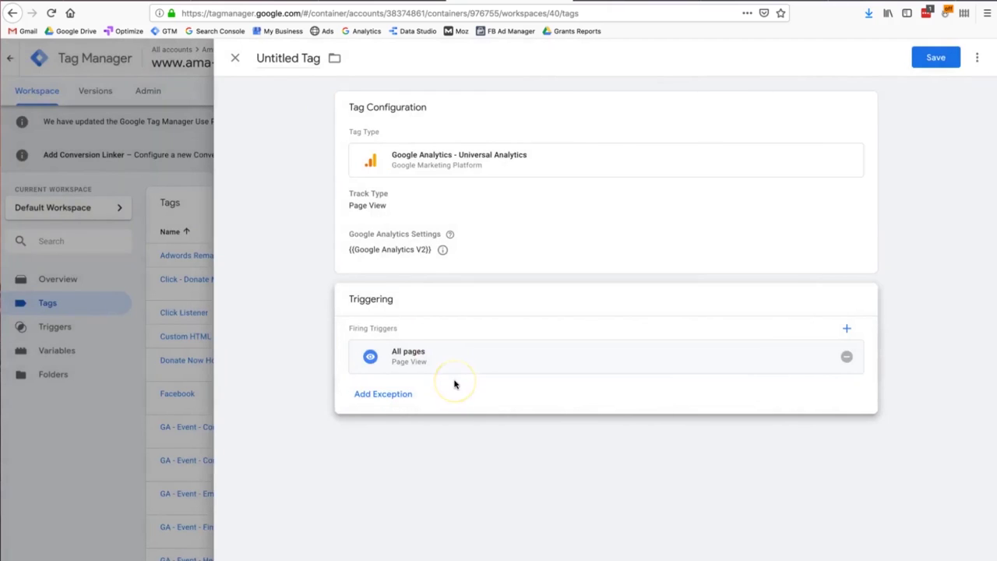
click(524, 386)
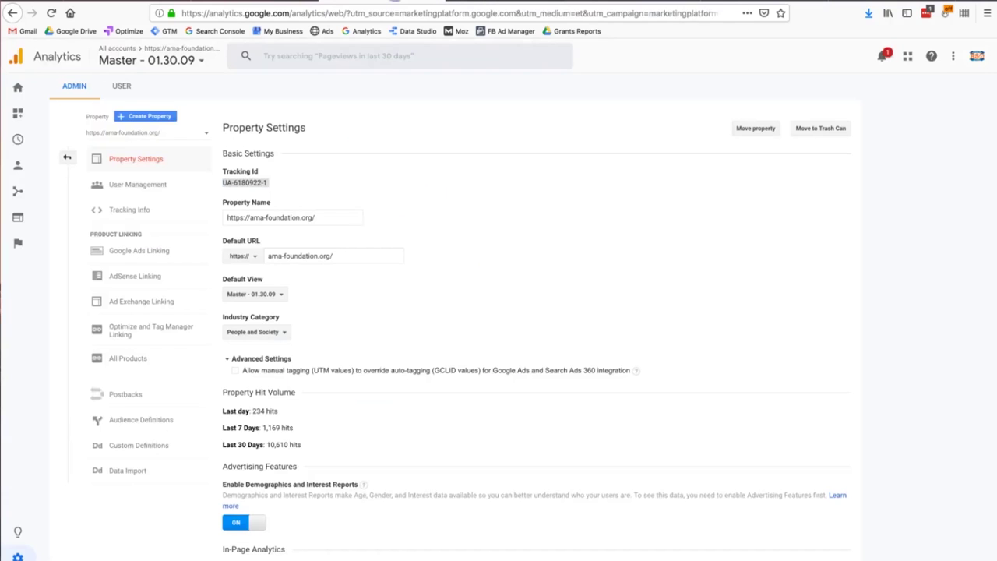
Step: Check the Tracking Id in the Google Analytics property settings, then return to Tag Manager and close the untitled tag without saving
click(127, 451)
double_click(248, 183)
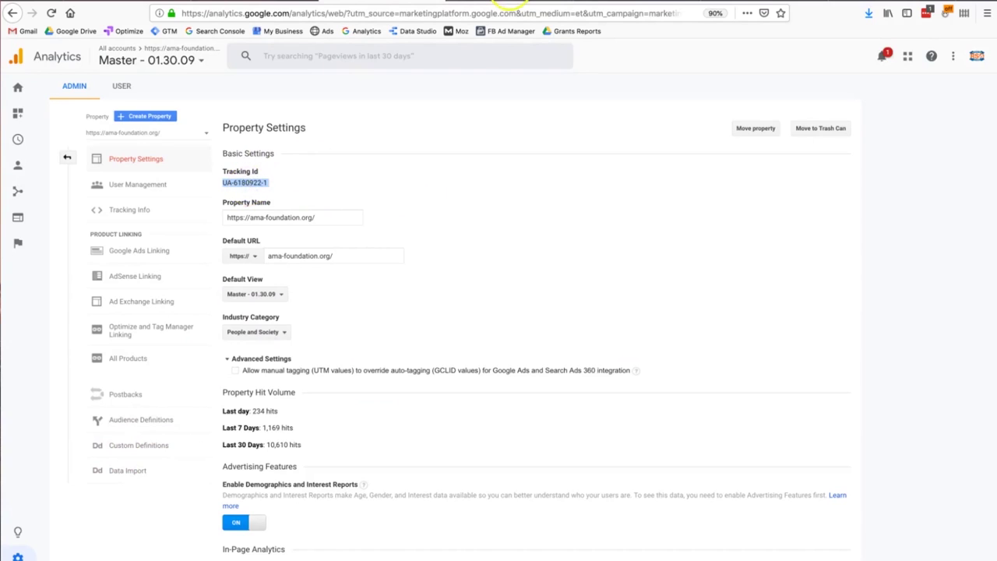
click(511, 6)
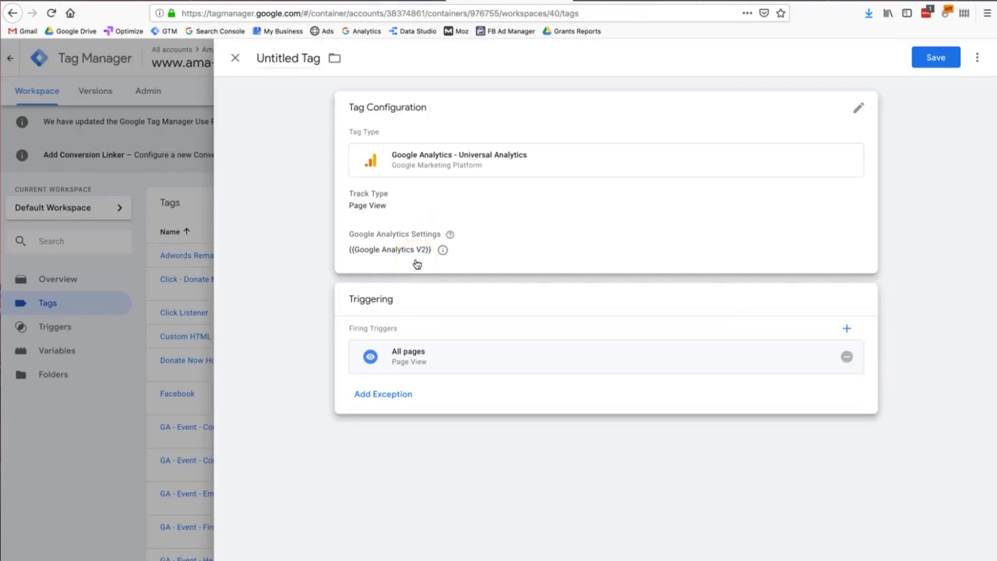
click(350, 268)
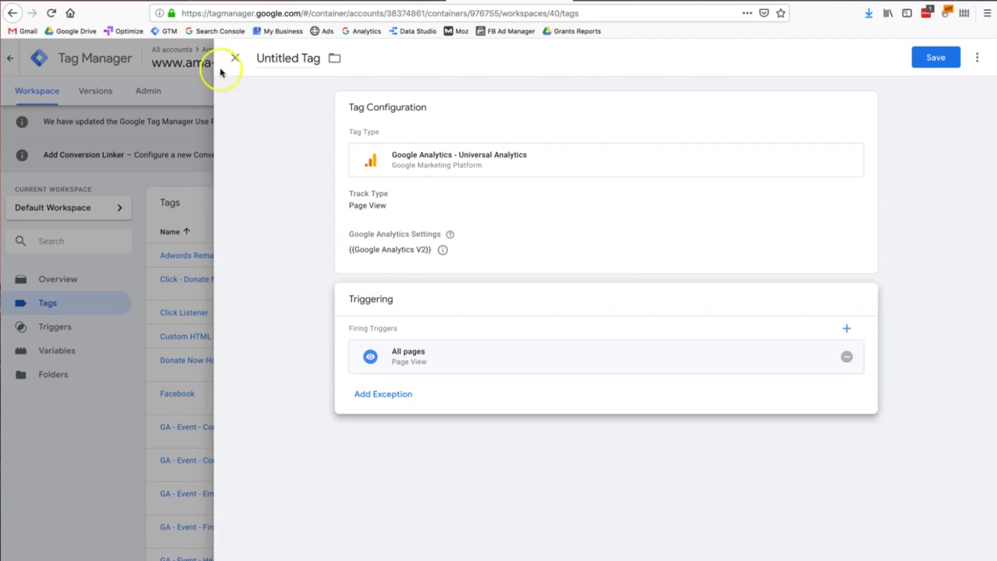
click(232, 59)
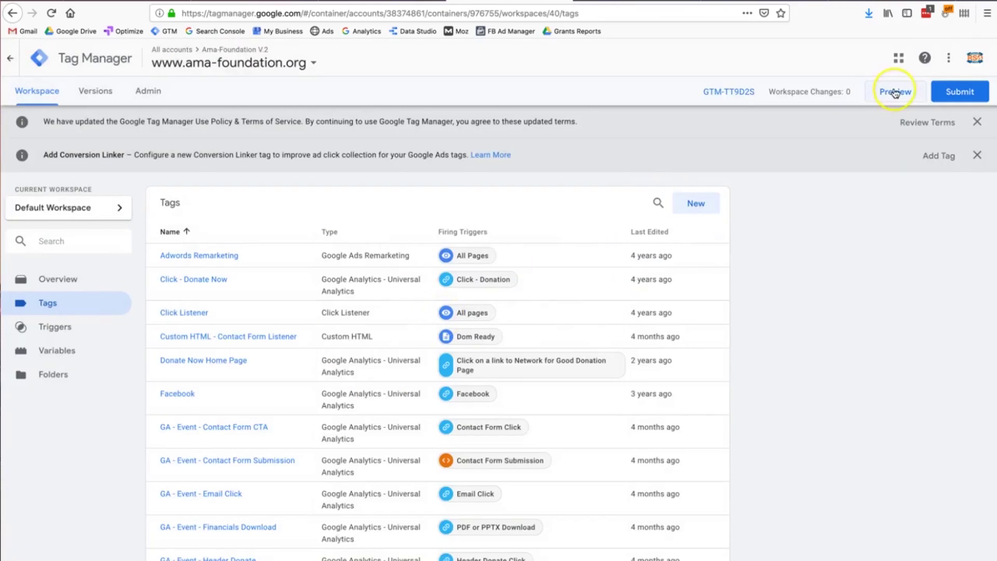
click(956, 102)
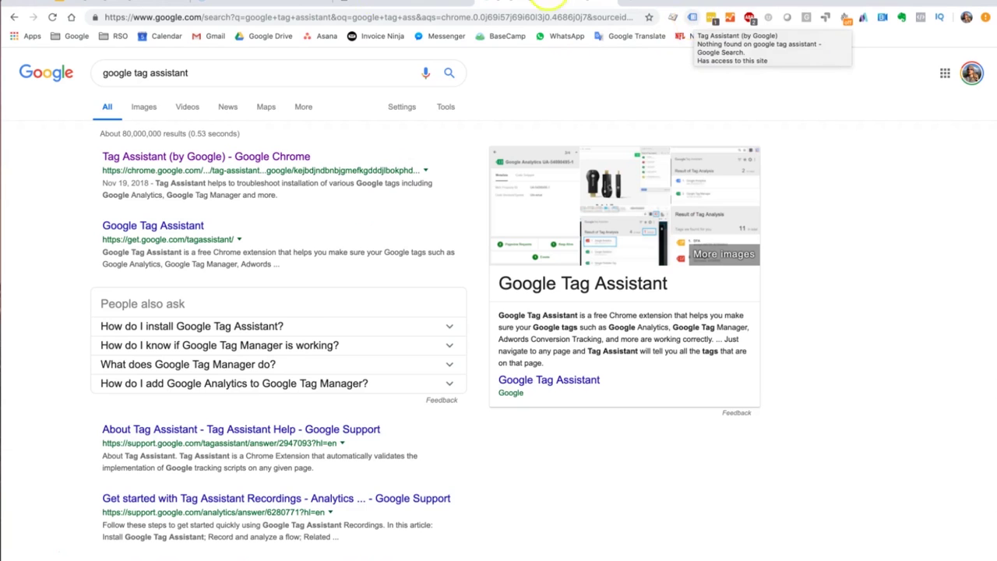
Step: Switch to the ama-foundation.org page in Chrome, enable Google Tag Assistant and review its tag analysis results
click(371, 3)
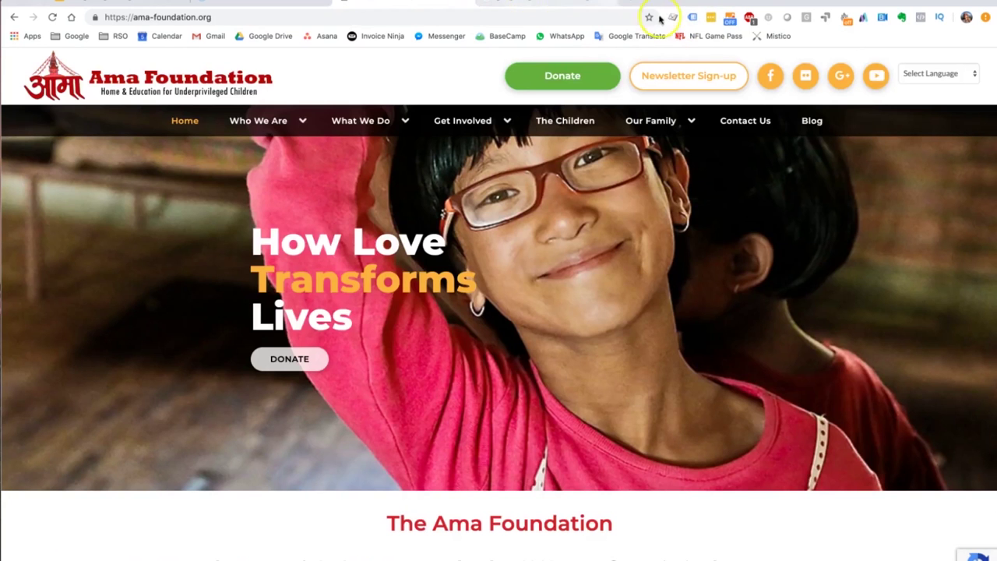
click(693, 18)
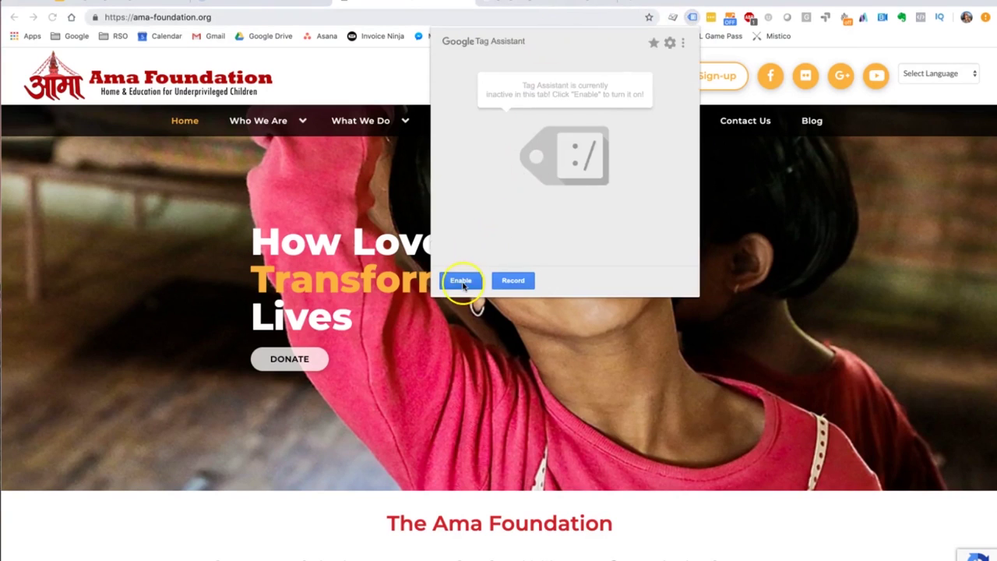
click(461, 282)
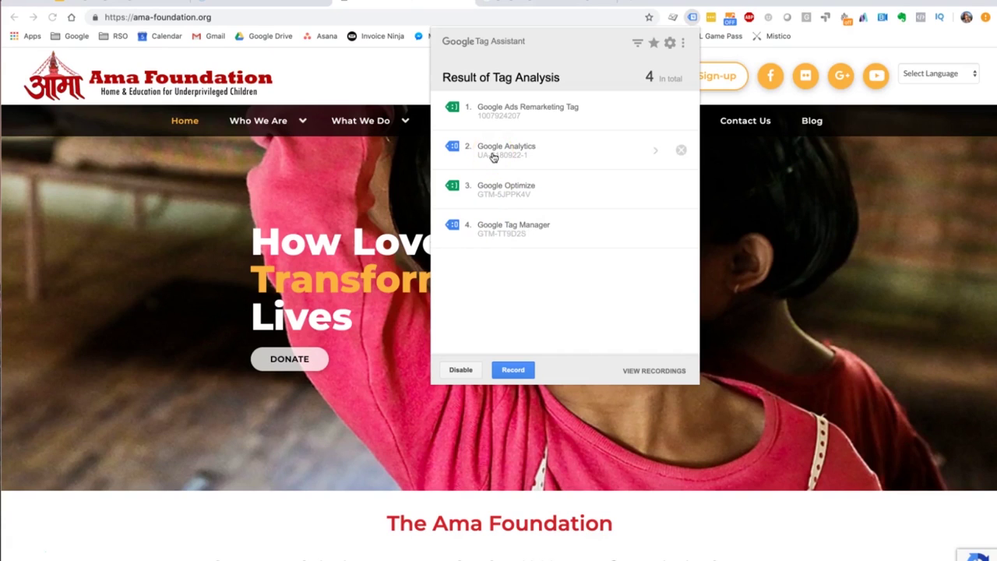
click(497, 193)
click(512, 116)
click(553, 232)
click(527, 227)
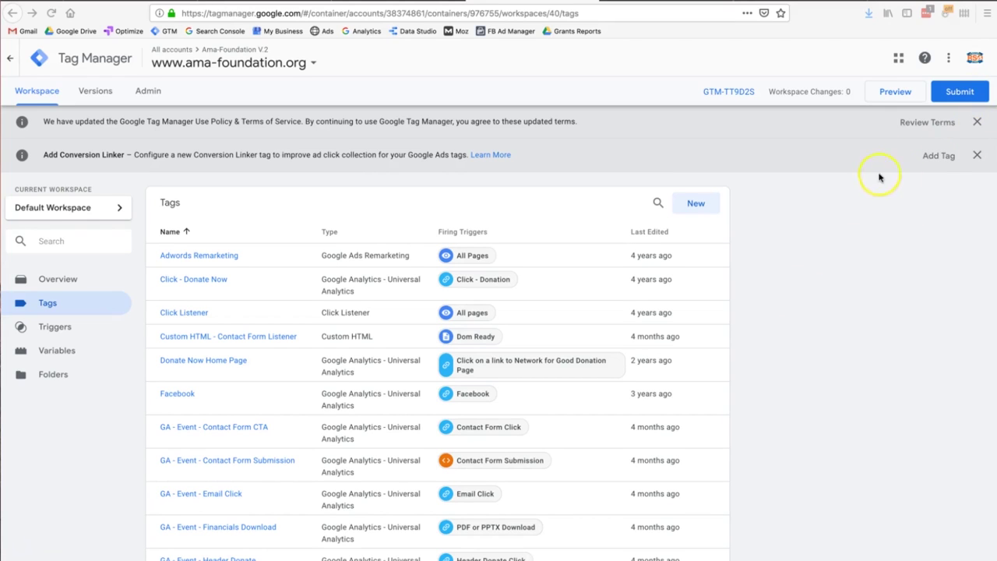
Step: Start preview mode for the Default Workspace in Tag Manager and switch to the ama-foundation.org homepage
click(889, 97)
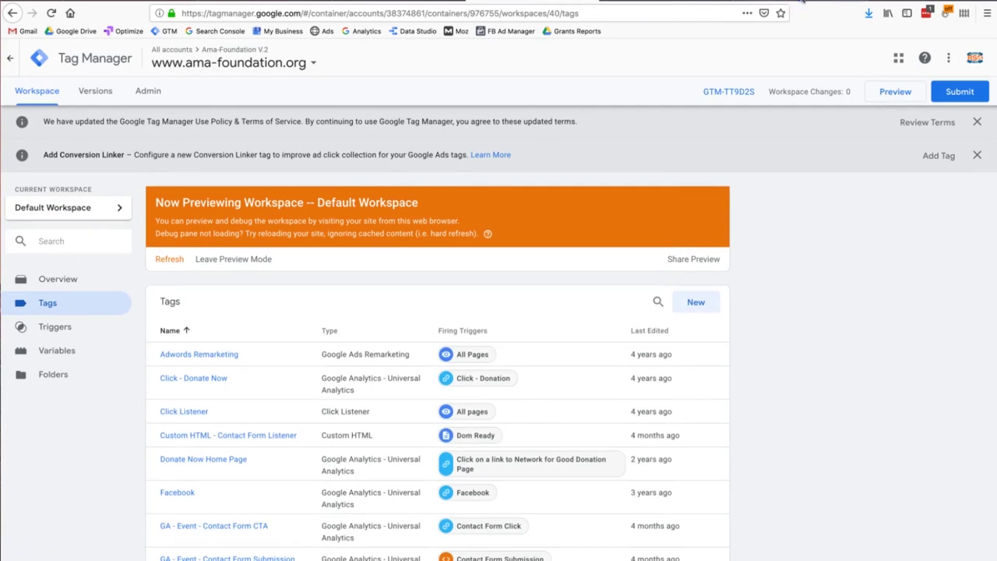
click(803, 3)
click(545, 246)
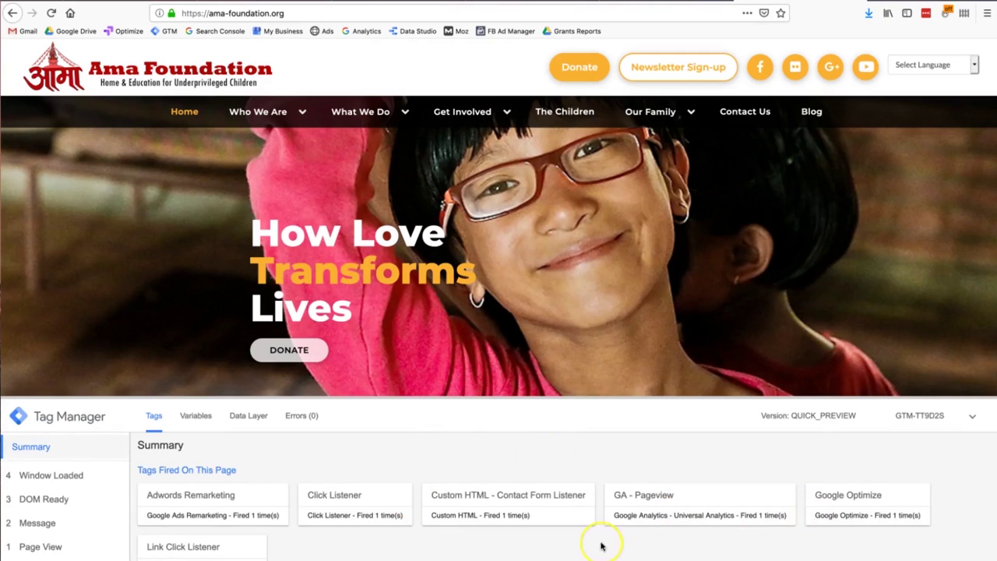
Step: Examine the tags fired and not fired on the homepage in the Tag Manager debug pane's summary
scroll(468, 506, down, 1)
scroll(225, 479, down, 1)
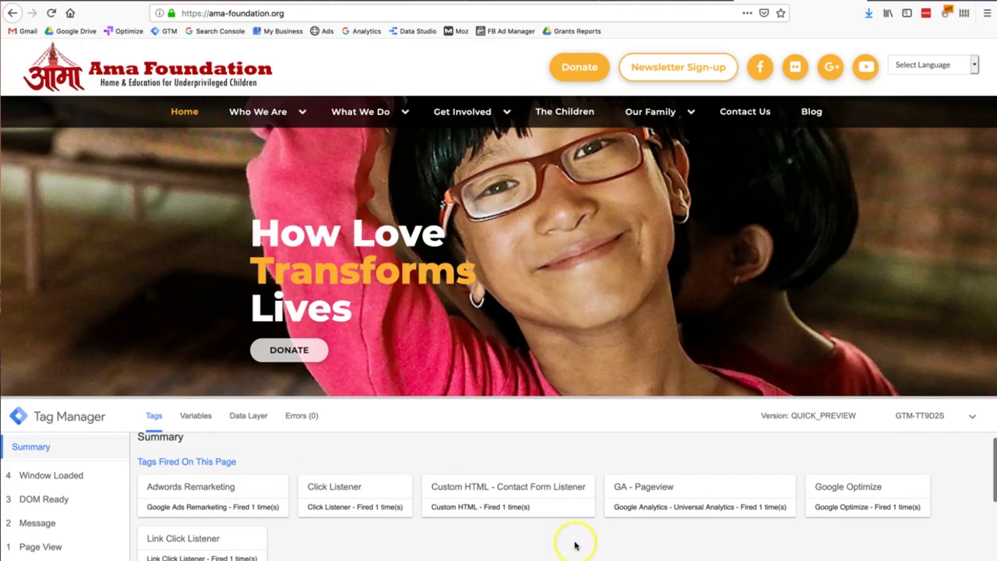
click(659, 487)
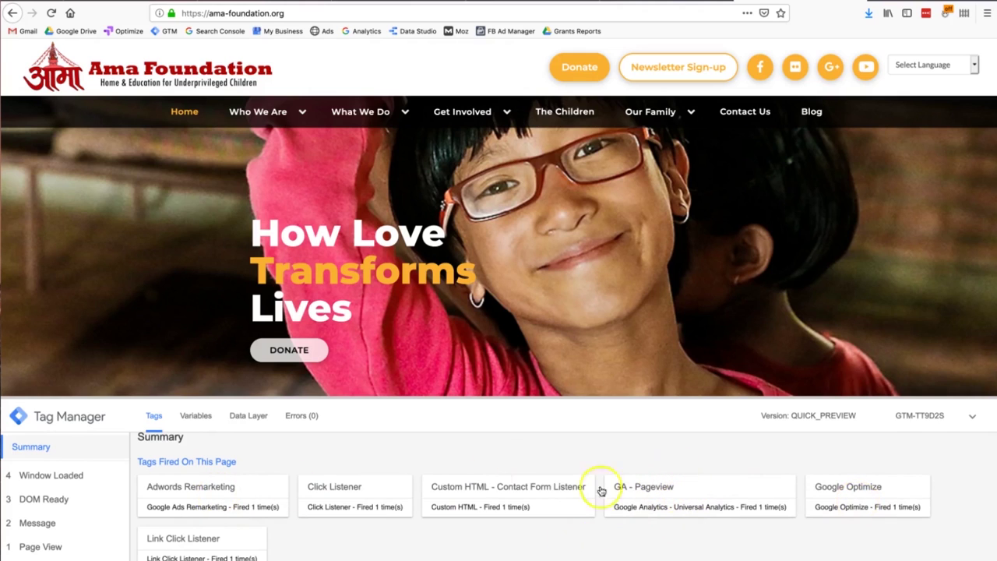
scroll(583, 498, down, 1)
scroll(583, 499, down, 3)
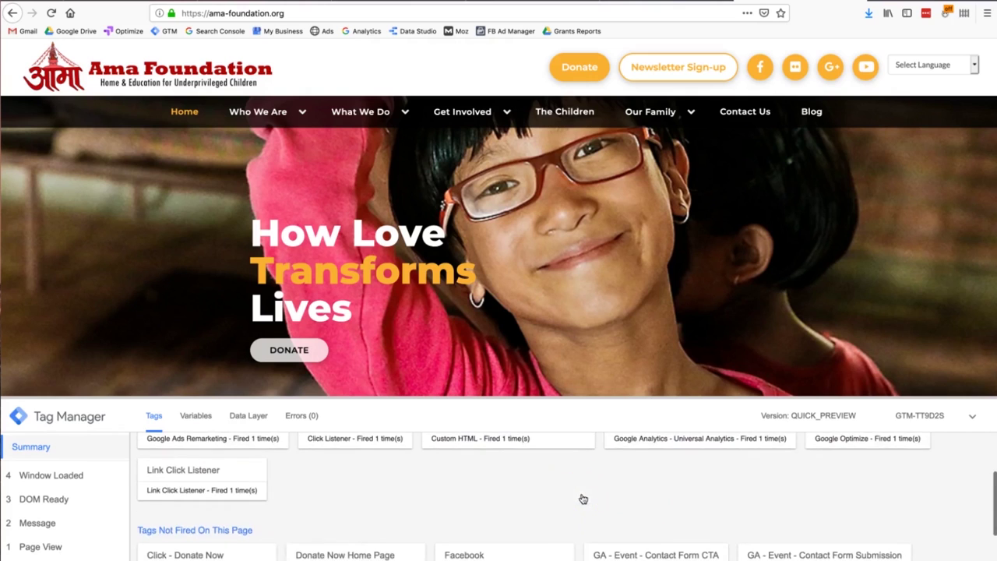
scroll(583, 499, up, 4)
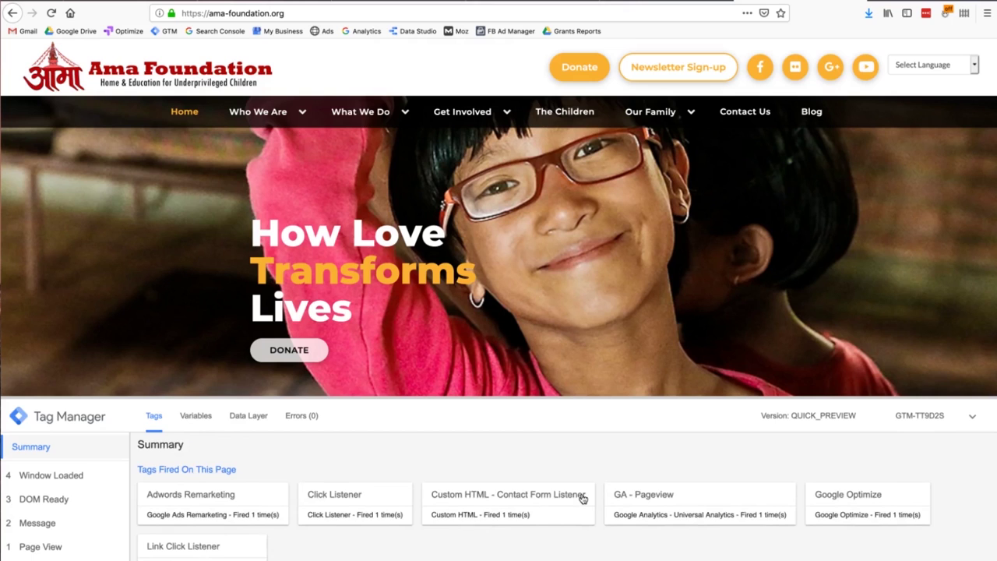
scroll(583, 499, down, 5)
click(244, 493)
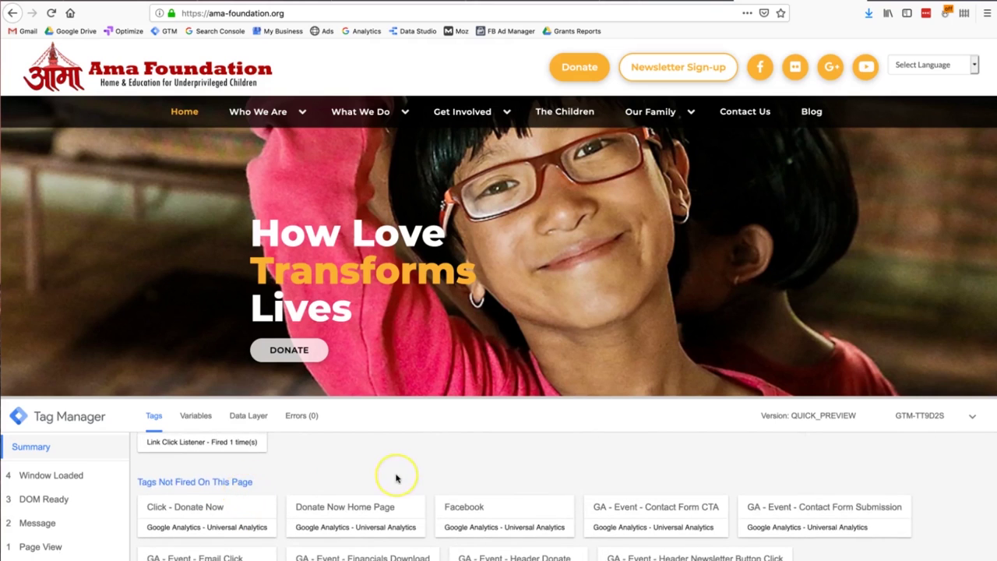
scroll(397, 475, down, 1)
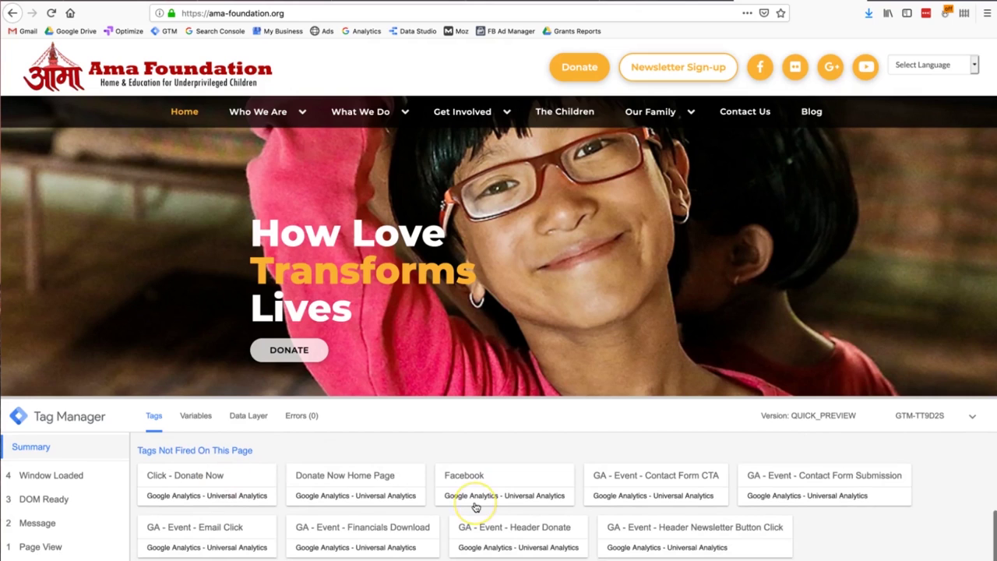
scroll(475, 507, down, 1)
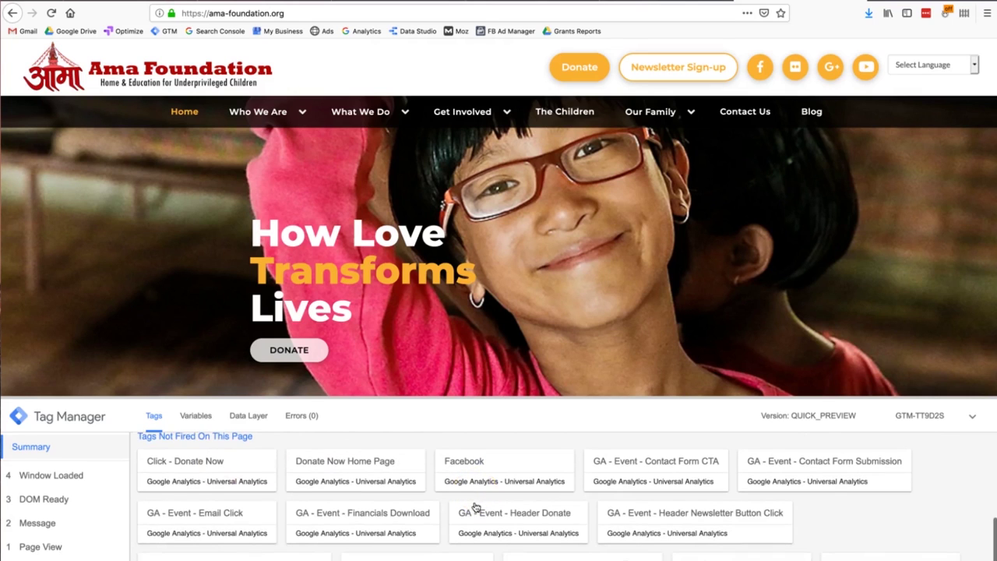
click(540, 270)
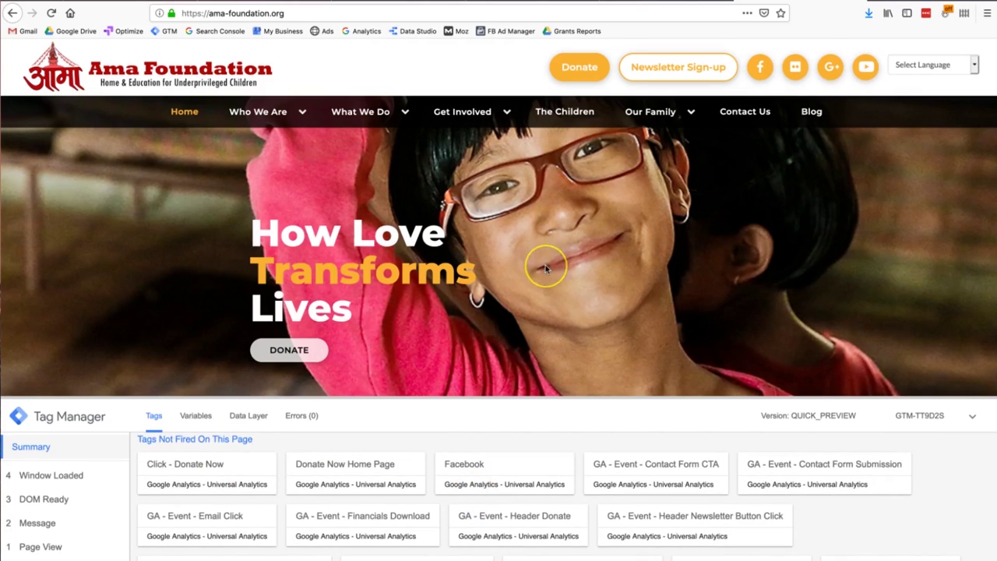
Step: Open the donation form page from the homepage banner and review which tags fired and did not fire there
click(304, 350)
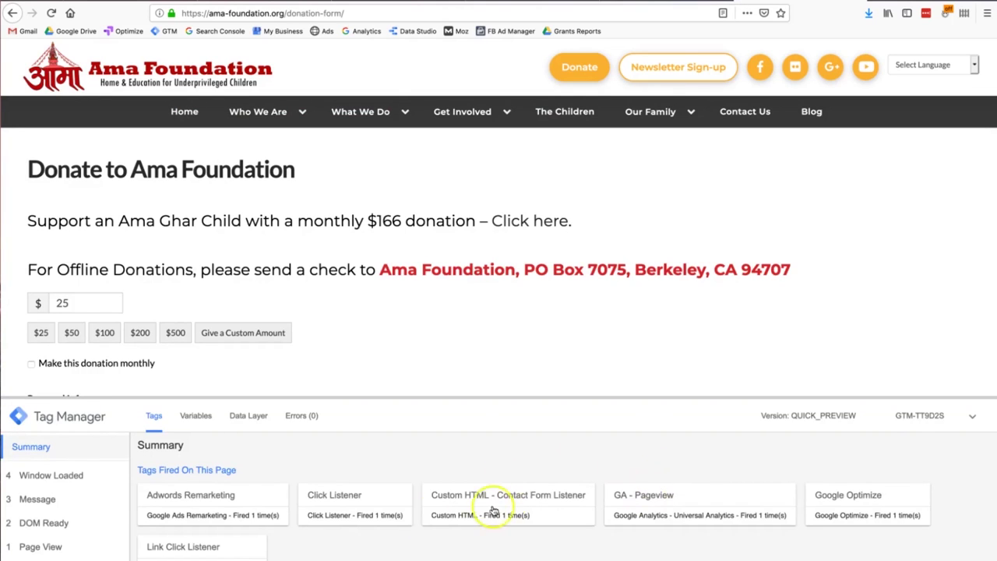
scroll(424, 520, down, 1)
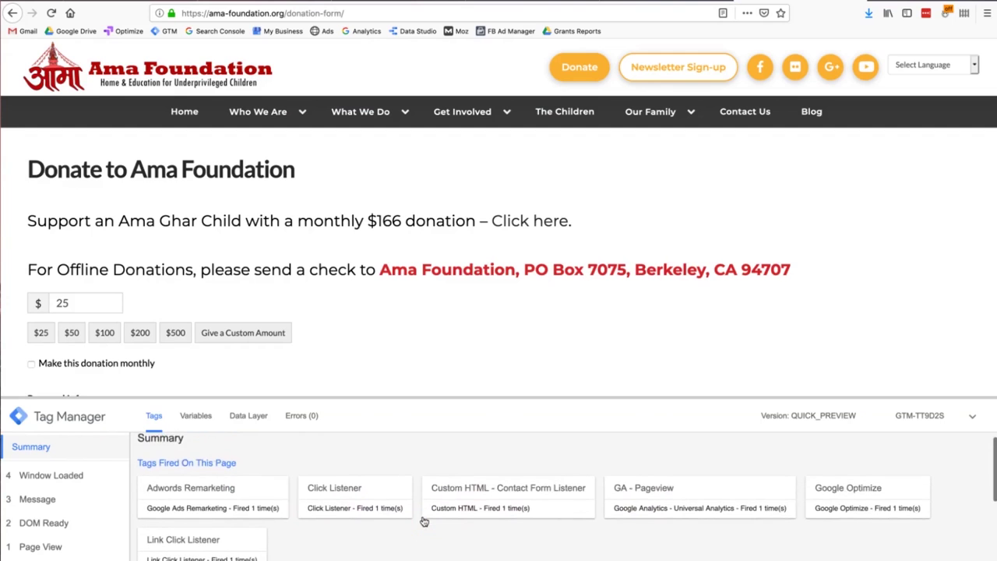
scroll(424, 521, down, 3)
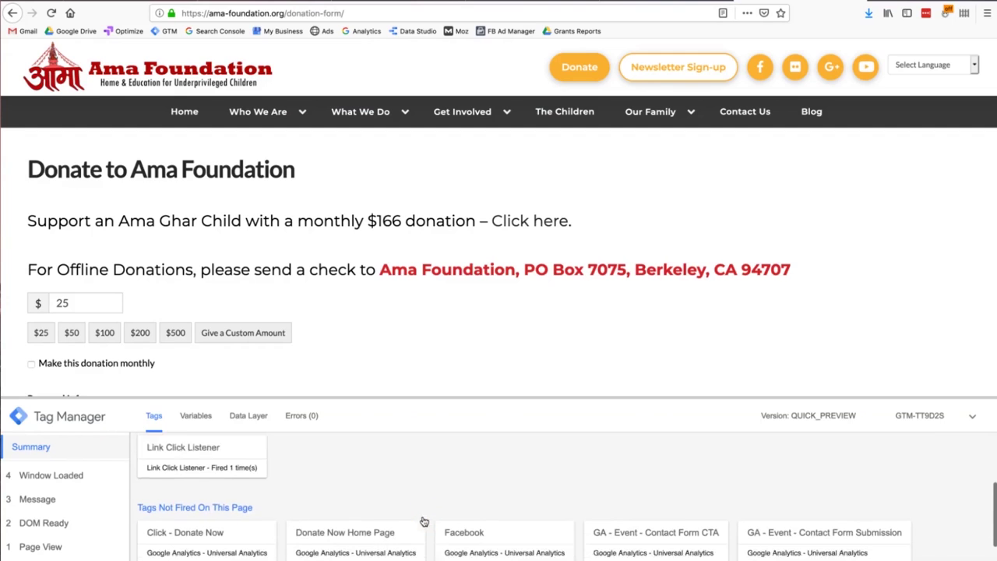
scroll(568, 520, up, 5)
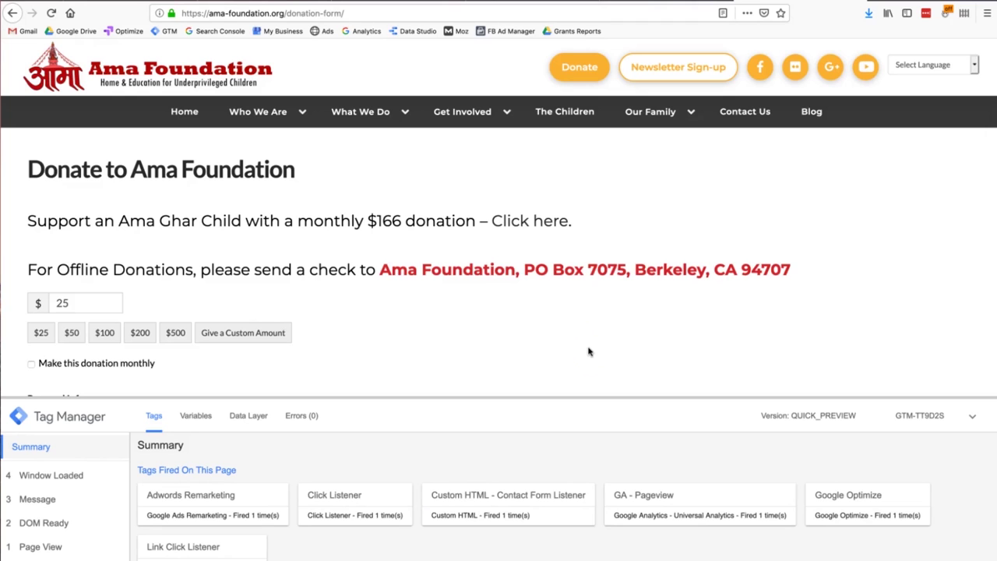
Step: Return to the Tag Manager workspace and leave preview mode
click(642, 2)
click(959, 91)
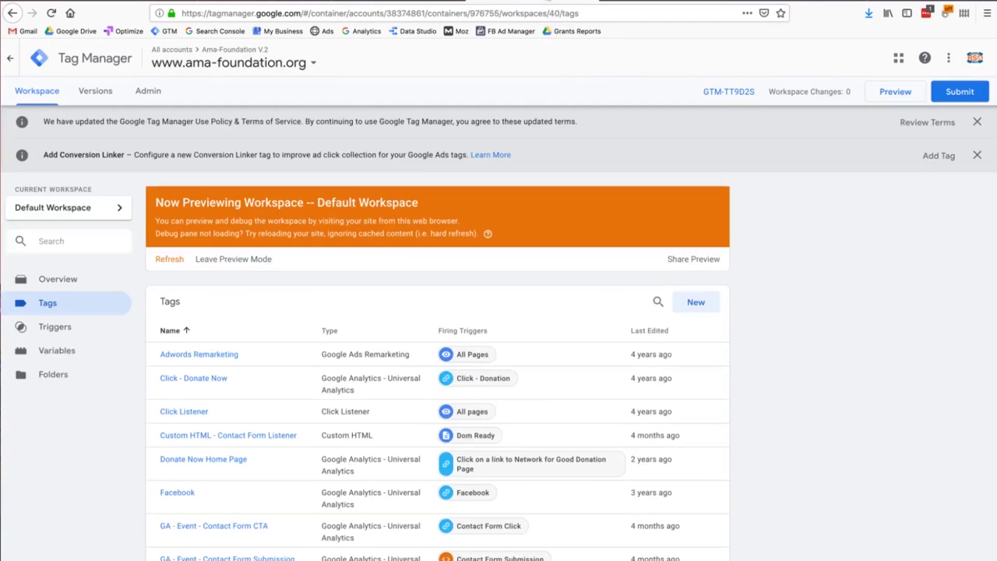
click(553, 3)
click(240, 259)
click(588, 179)
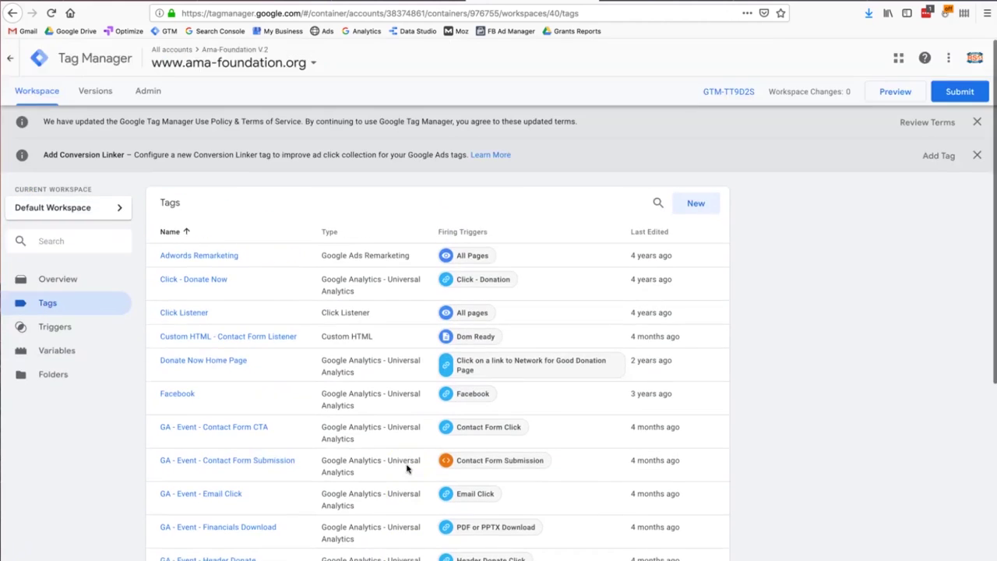
Step: Look through the container's full list of tags and open its list of triggers
scroll(406, 468, down, 1)
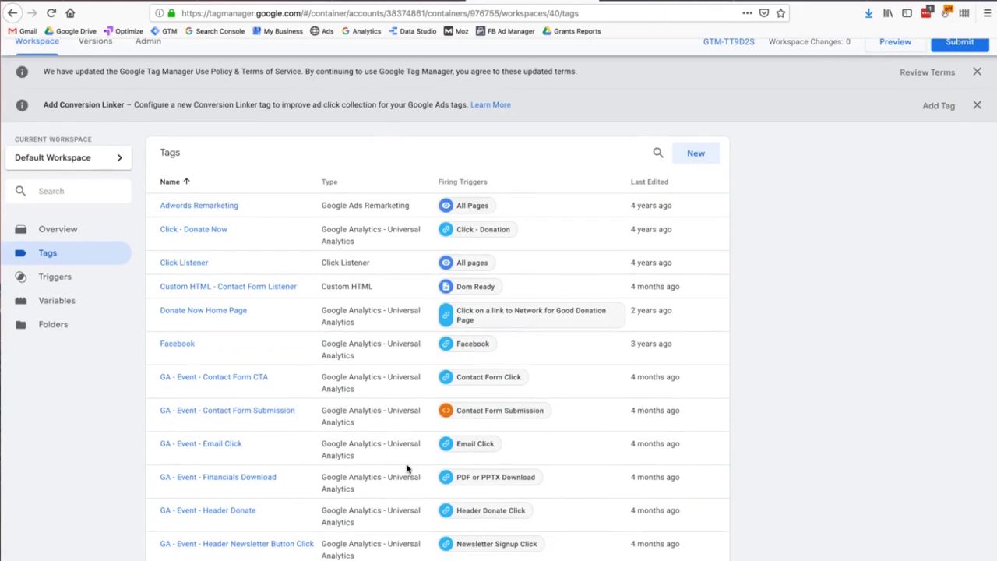
scroll(272, 470, down, 4)
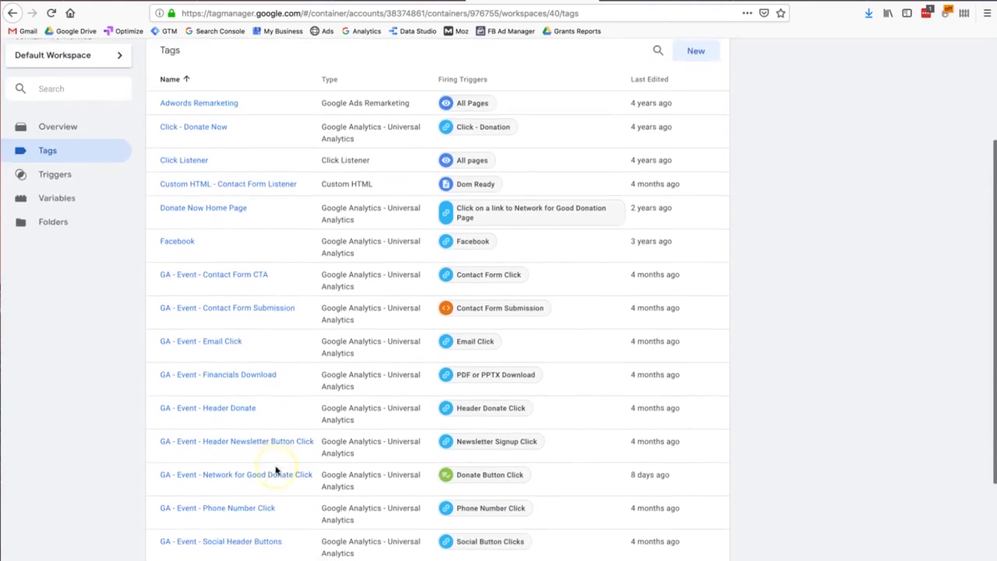
scroll(192, 354, down, 1)
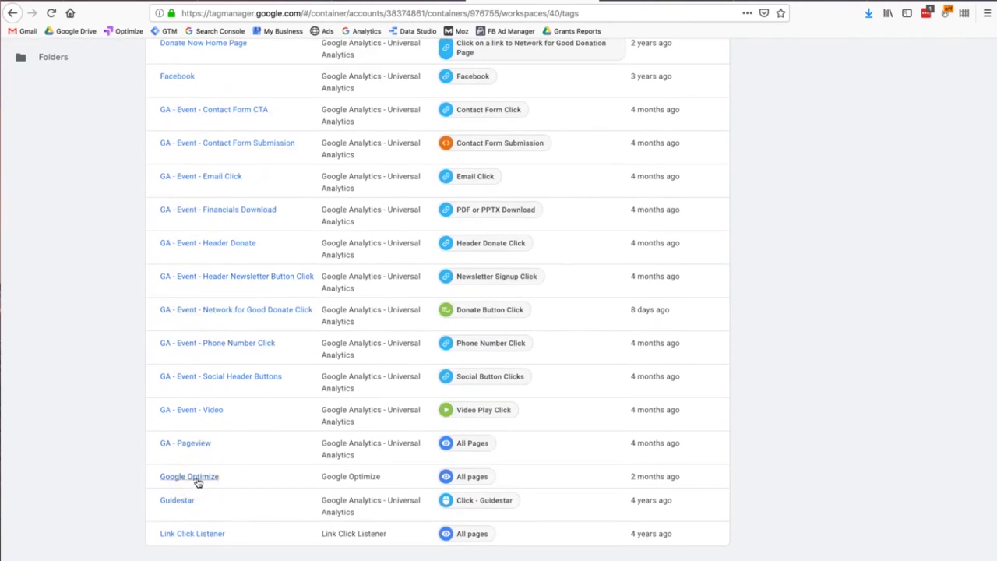
scroll(189, 445, up, 6)
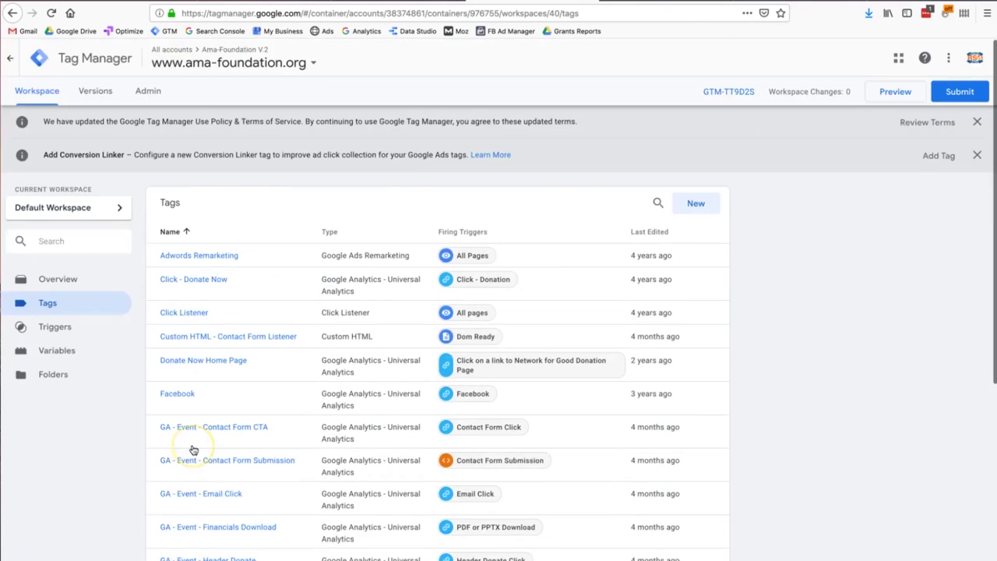
click(85, 330)
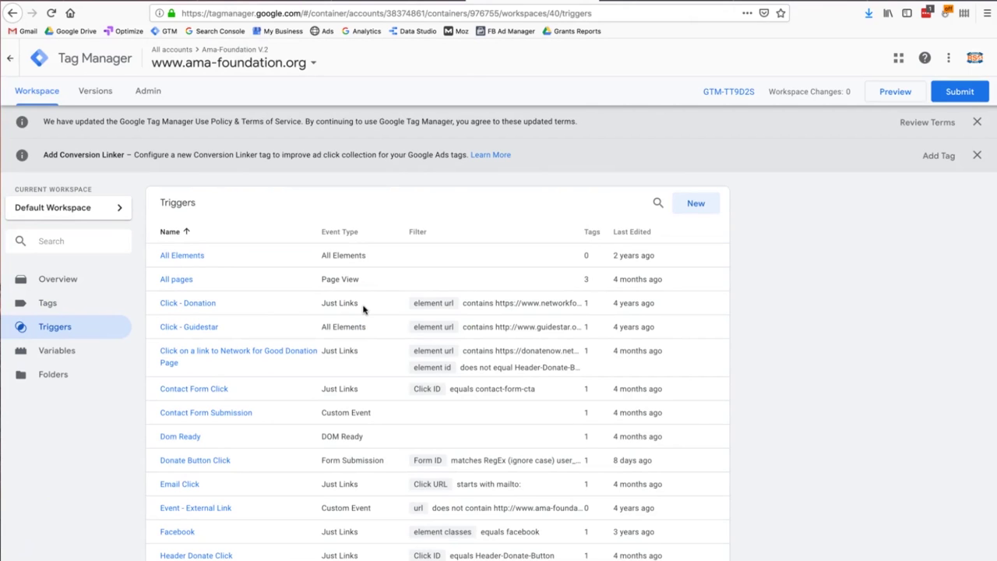
Step: Look through the container's built-in and user-defined variables, including the Google Analytics V2 settings variable
click(69, 353)
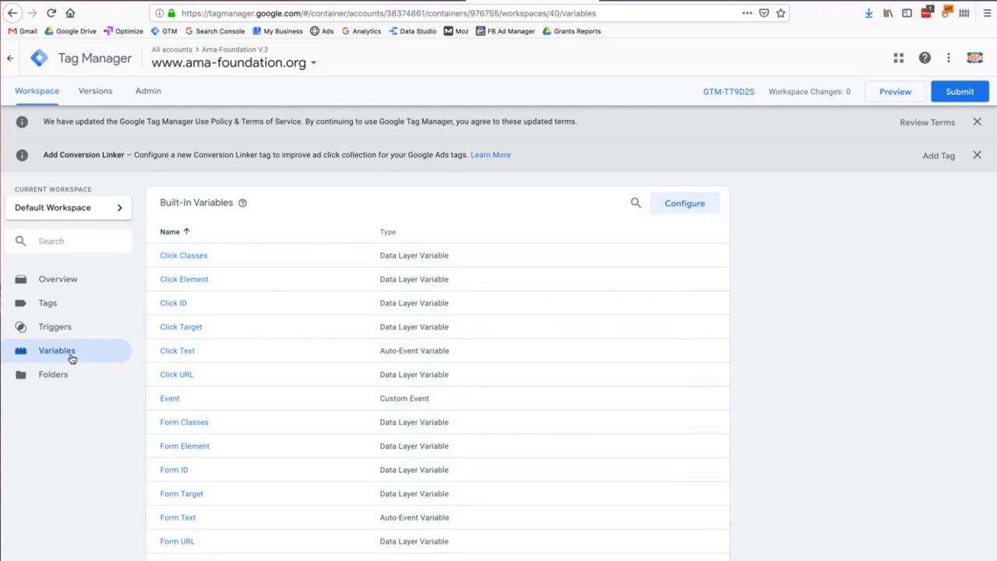
scroll(189, 336, down, 5)
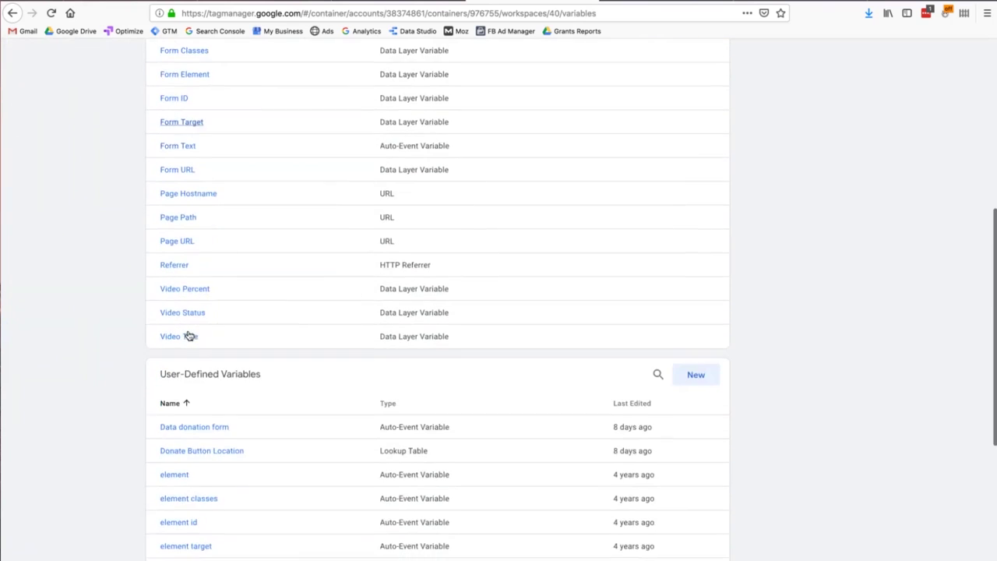
scroll(189, 336, down, 5)
click(194, 325)
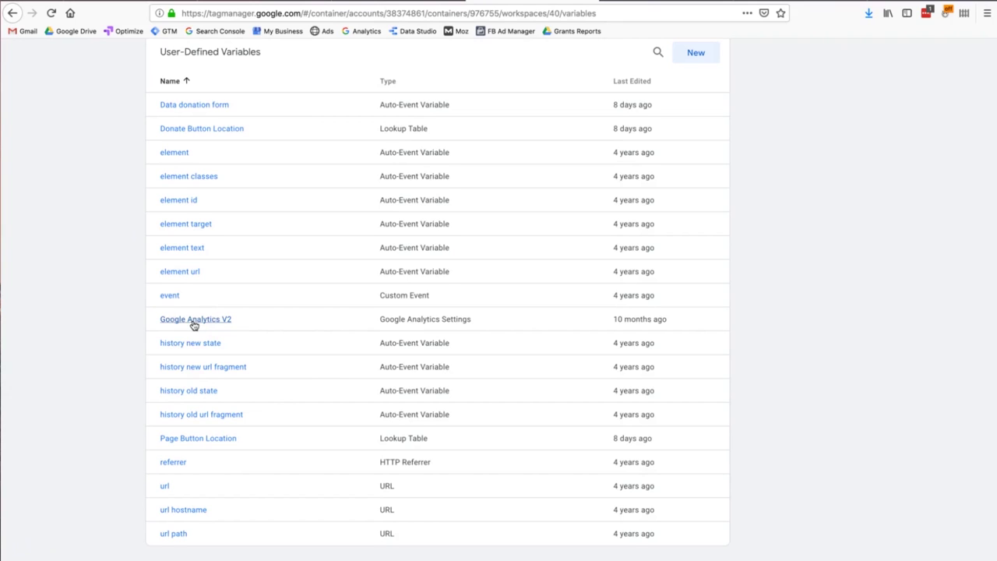
scroll(194, 325, up, 15)
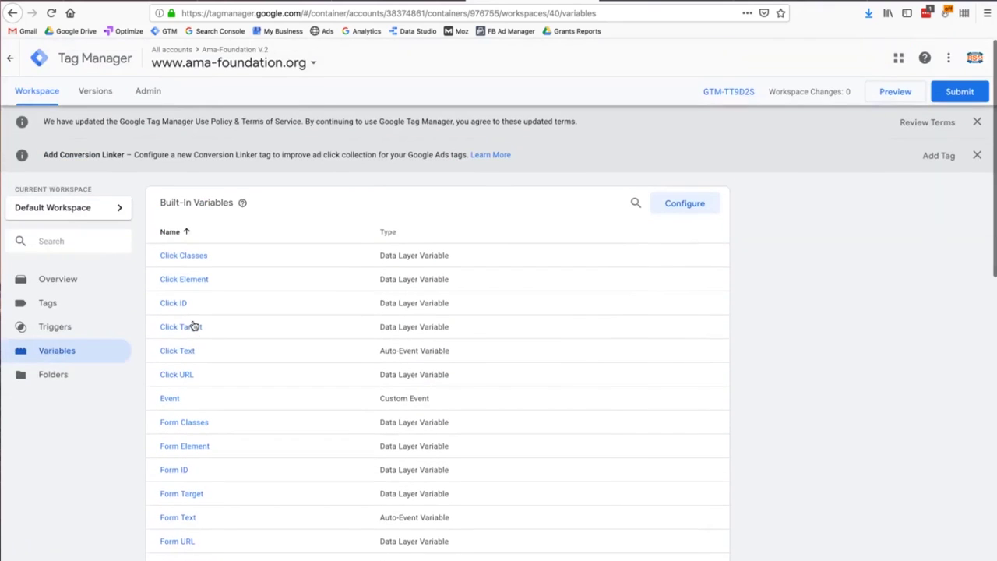
click(215, 194)
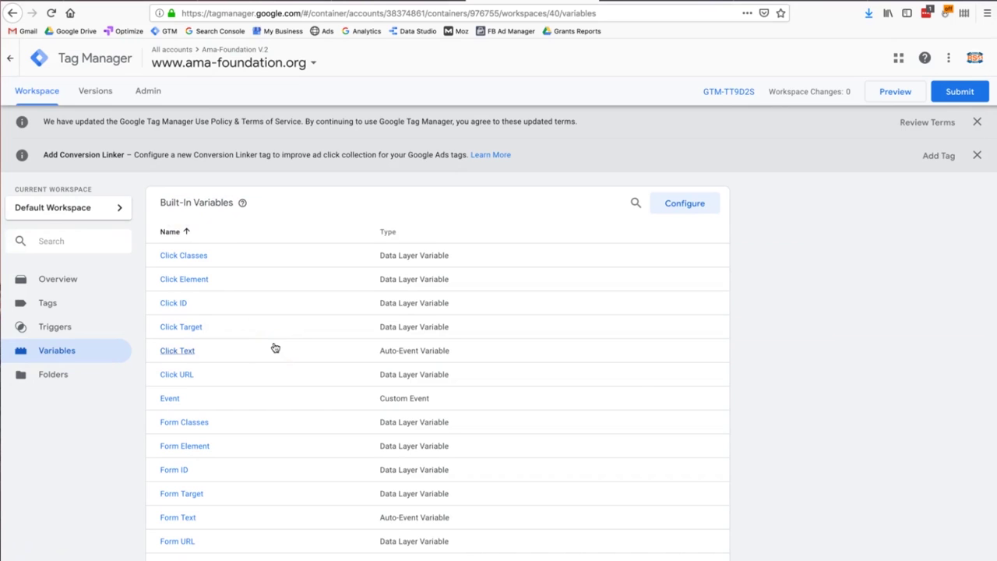
scroll(274, 348, down, 15)
click(244, 239)
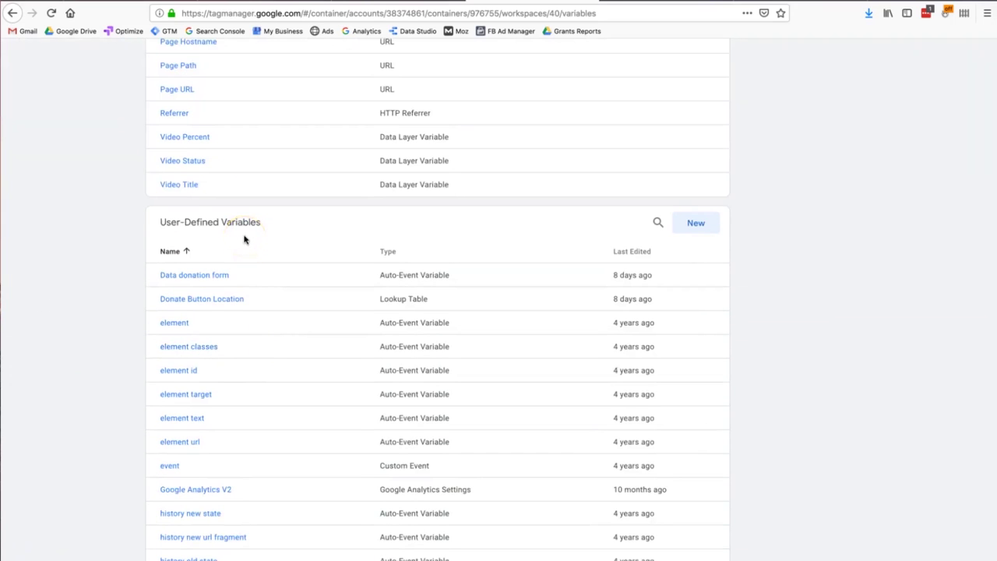
scroll(244, 239, up, 15)
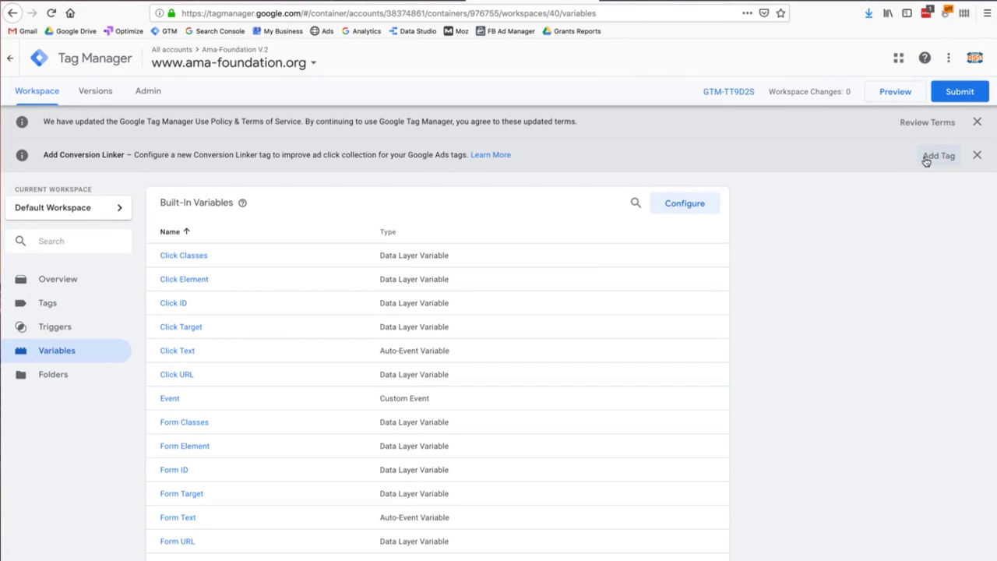
Step: Review the container's list of tags with their types and firing triggers
click(61, 300)
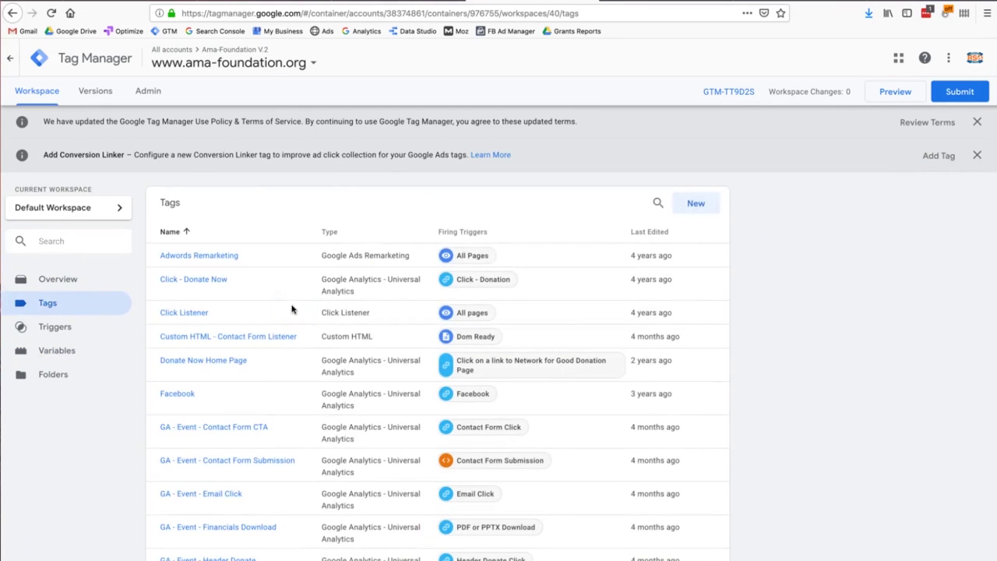
scroll(642, 297, down, 1)
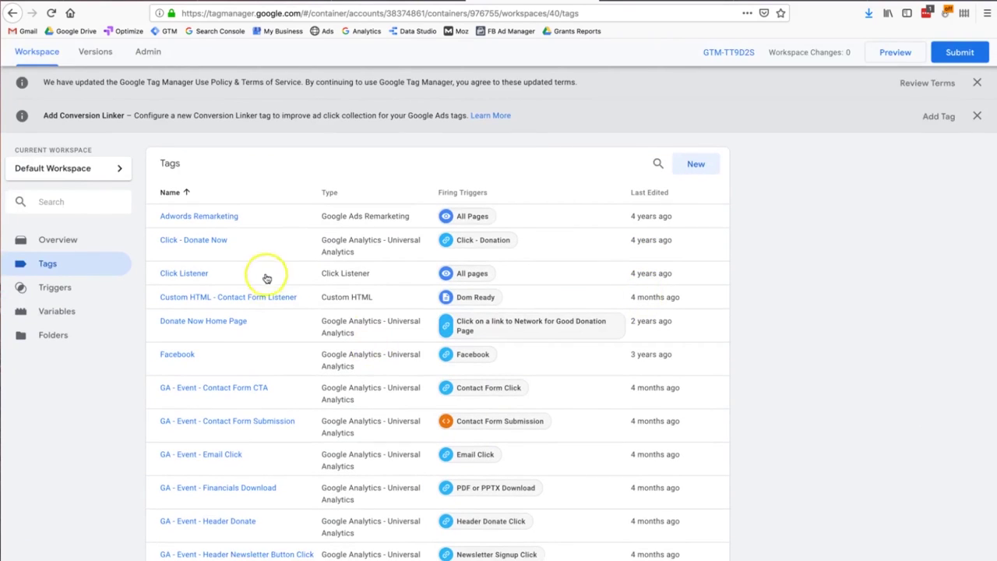
scroll(201, 221, down, 5)
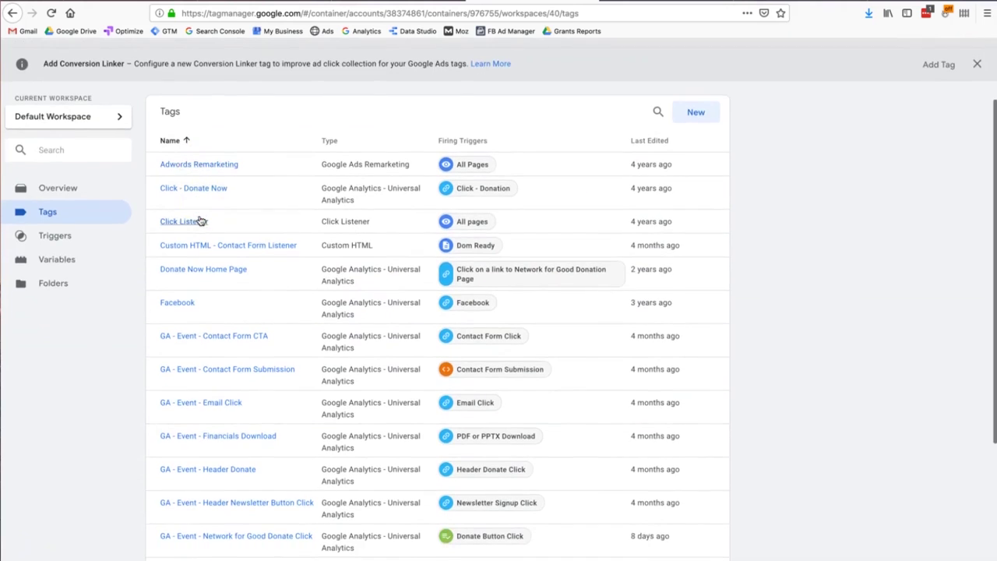
scroll(262, 263, up, 2)
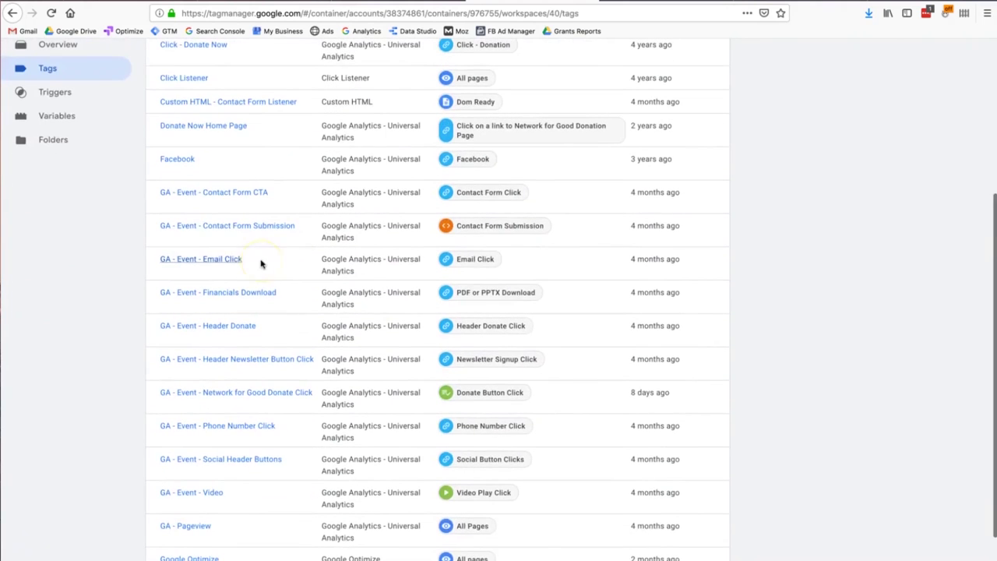
scroll(325, 267, up, 2)
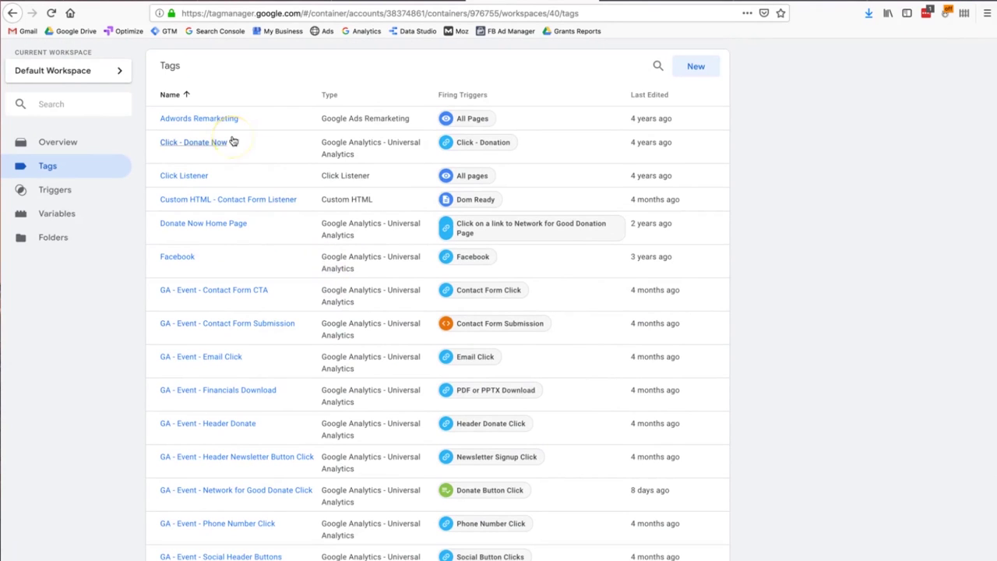
scroll(232, 141, up, 2)
scroll(233, 140, up, 1)
Step: Review the container's published version history, then switch back to the website's donation form page
click(92, 89)
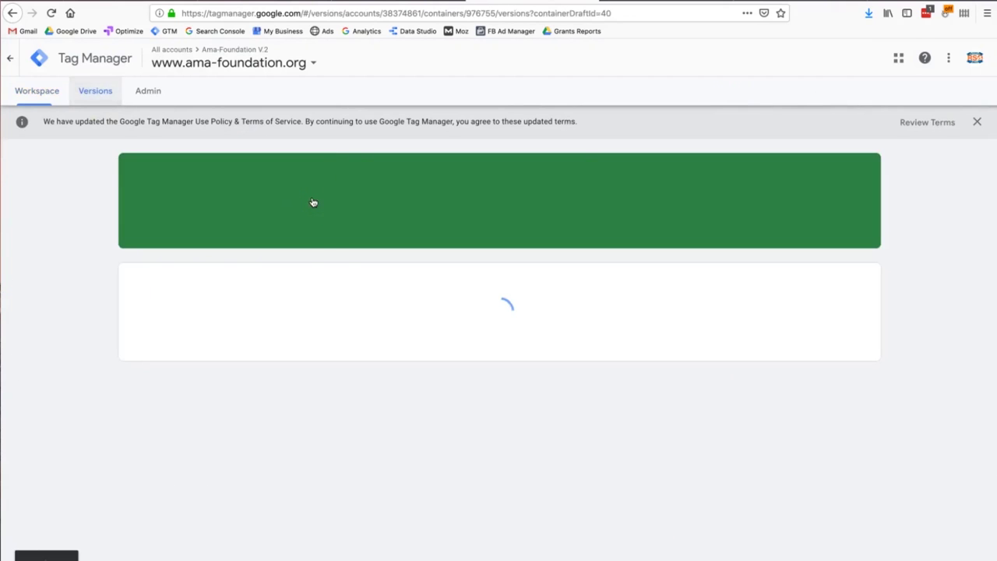
click(338, 325)
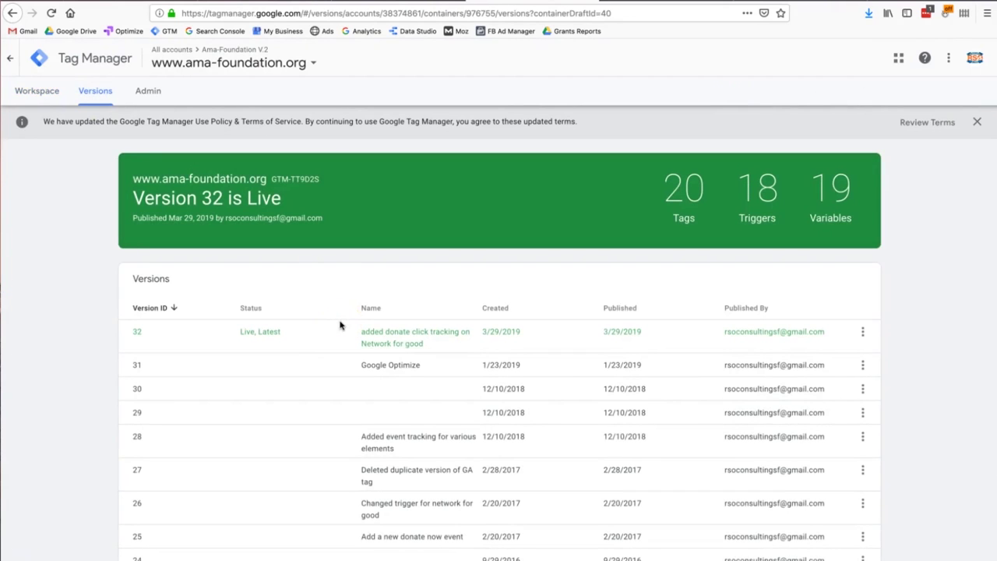
click(312, 364)
click(140, 374)
drag(161, 201, 268, 201)
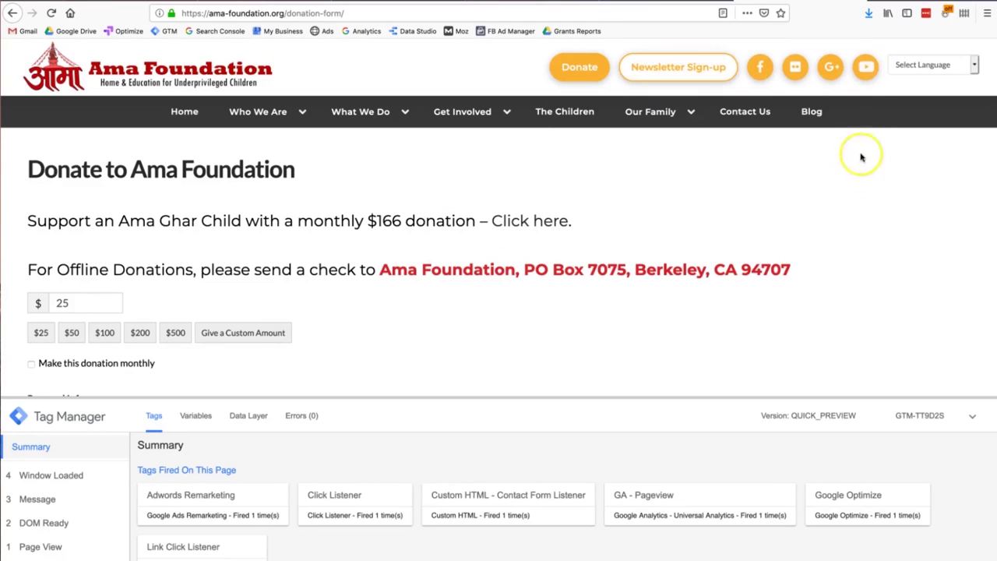
click(857, 231)
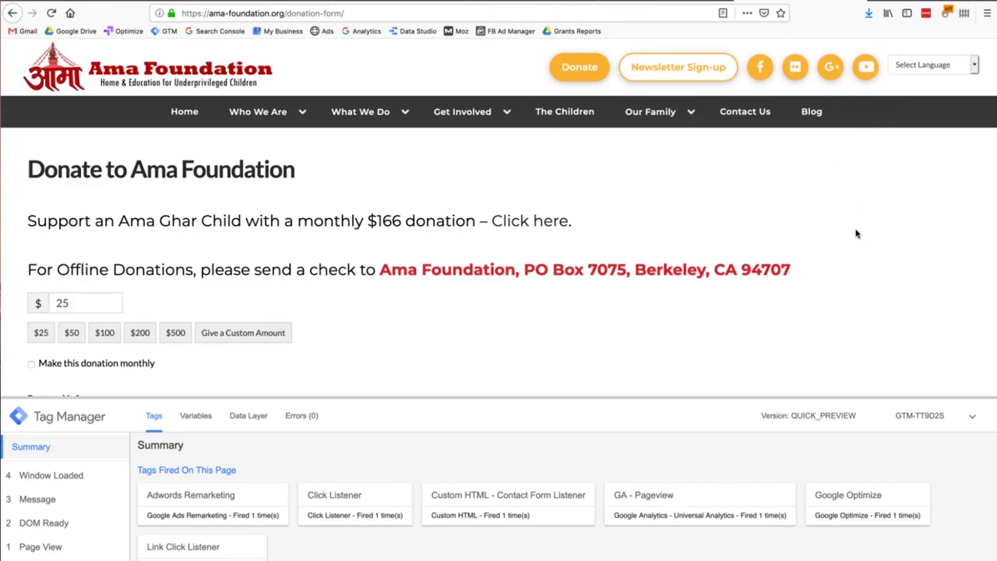
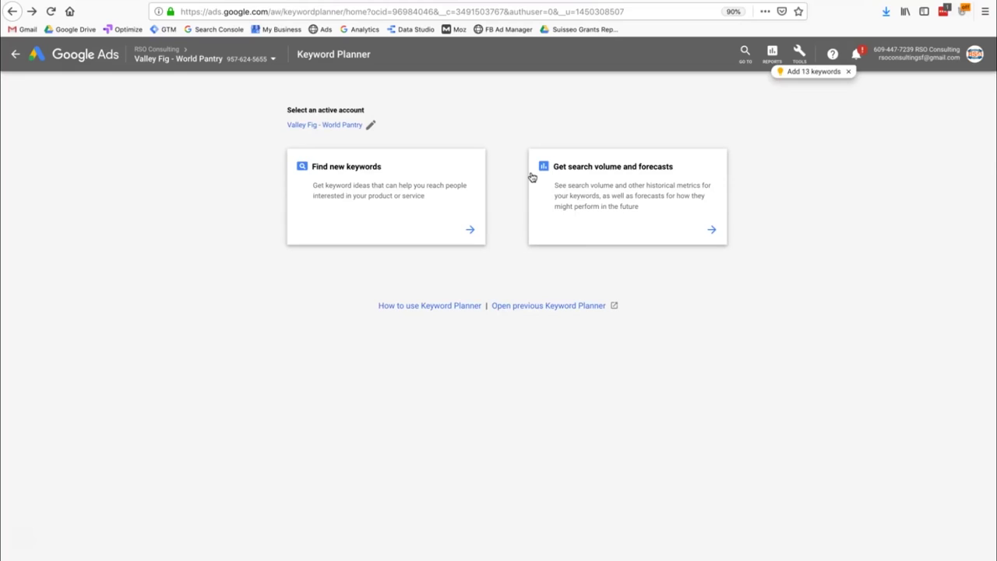
Step: Find new keywords in Google Ads Keyword Planner for "bread recipes" and check that term's average monthly searches
click(413, 196)
click(314, 63)
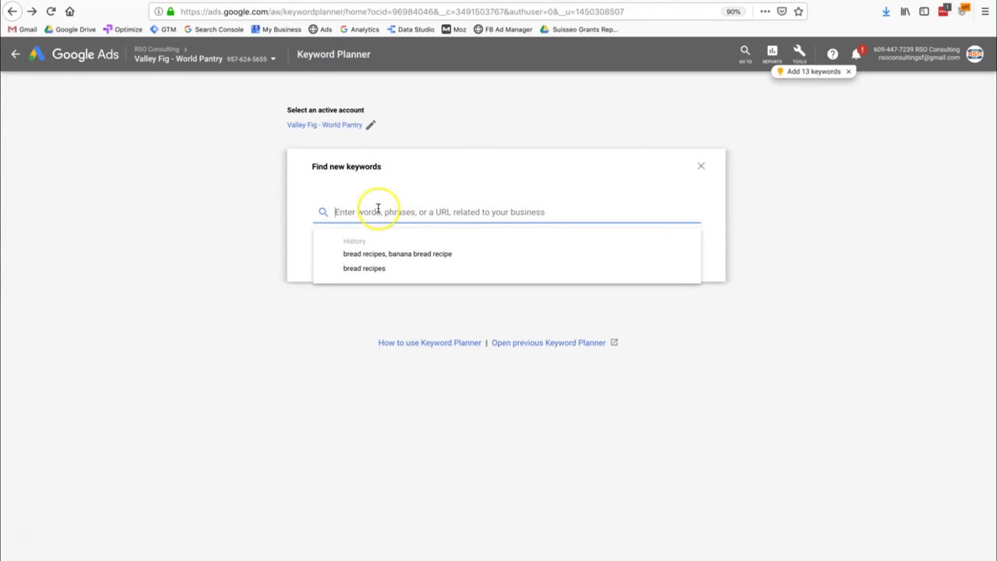
click(377, 268)
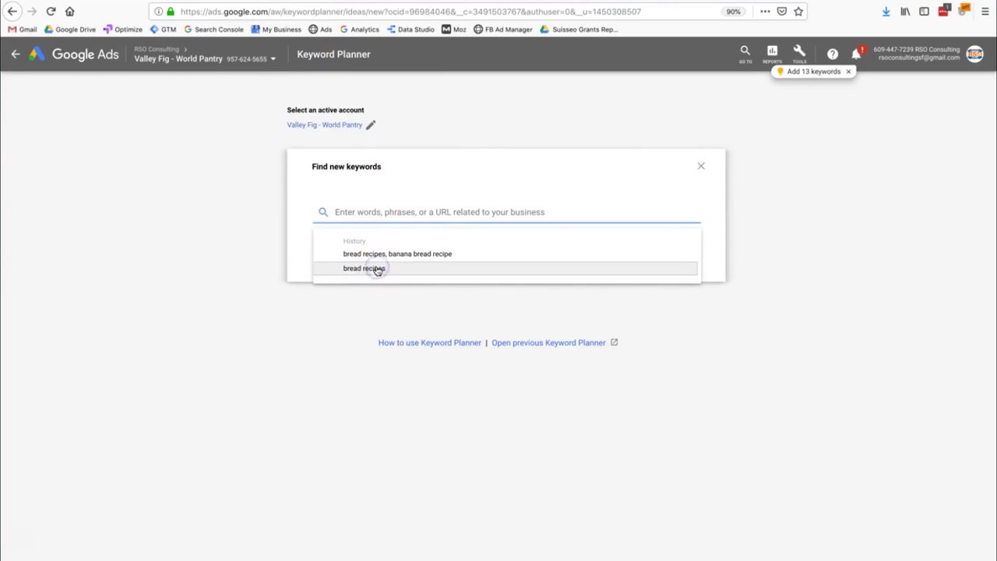
click(288, 377)
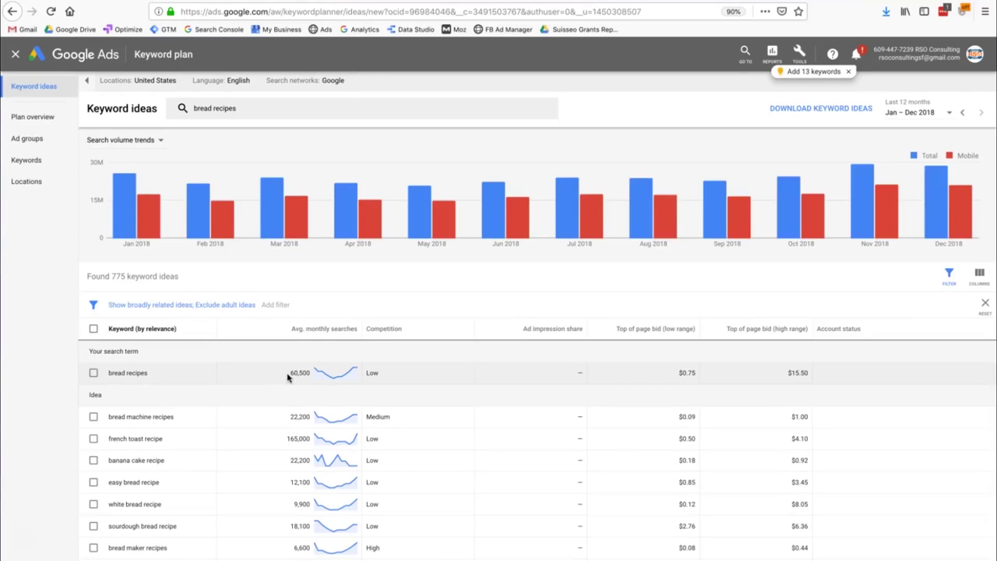
Step: Switch to the Keyword Analysis - Valley Fig spreadsheet and inspect the theme, keyword and volume of the "bread recipes" row
click(394, 3)
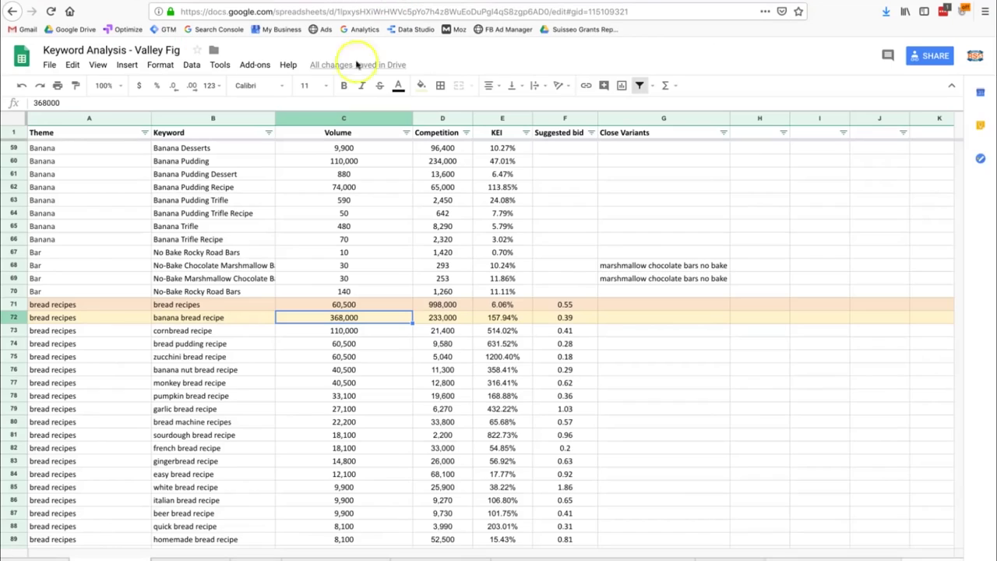
click(82, 308)
click(54, 306)
click(184, 306)
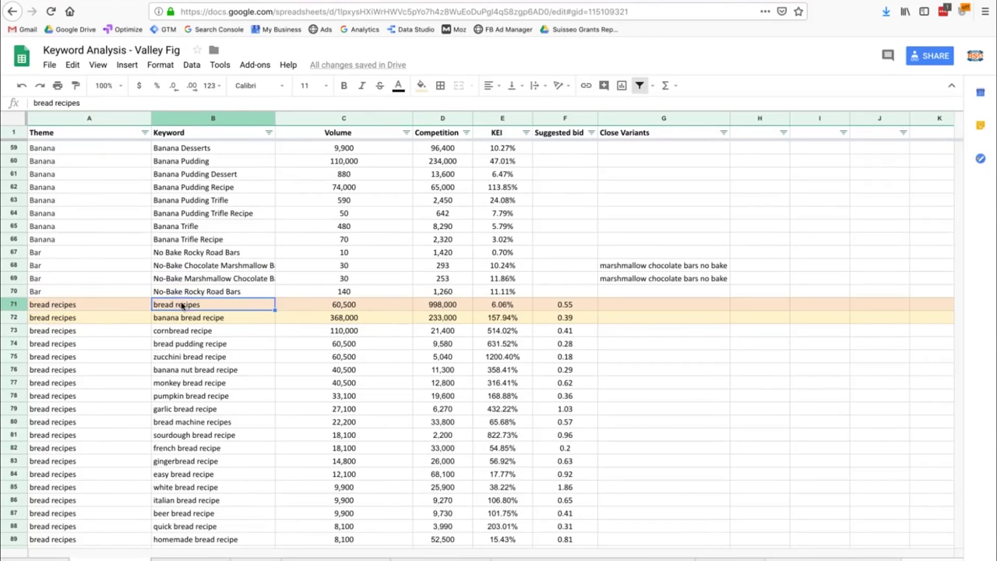
click(317, 308)
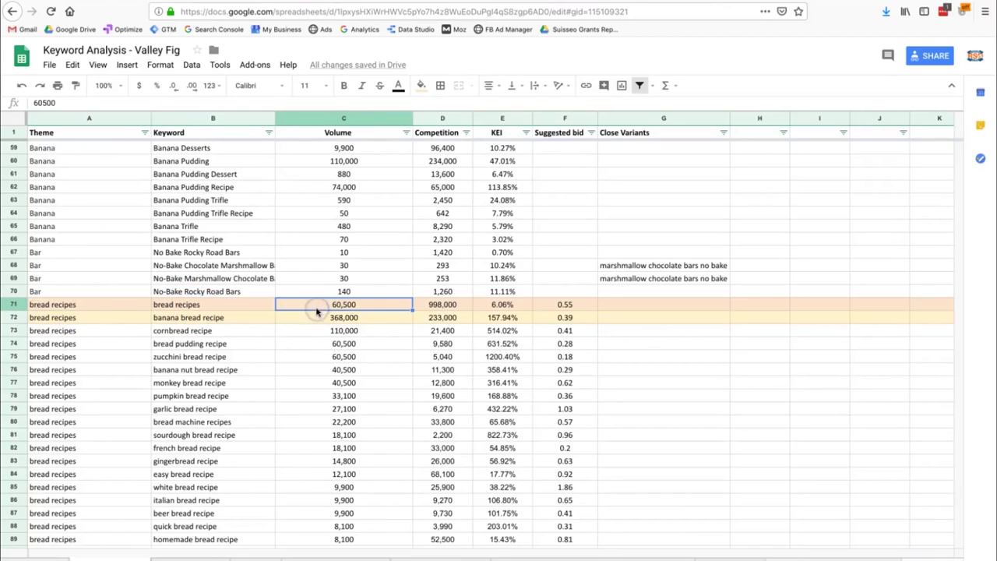
click(380, 308)
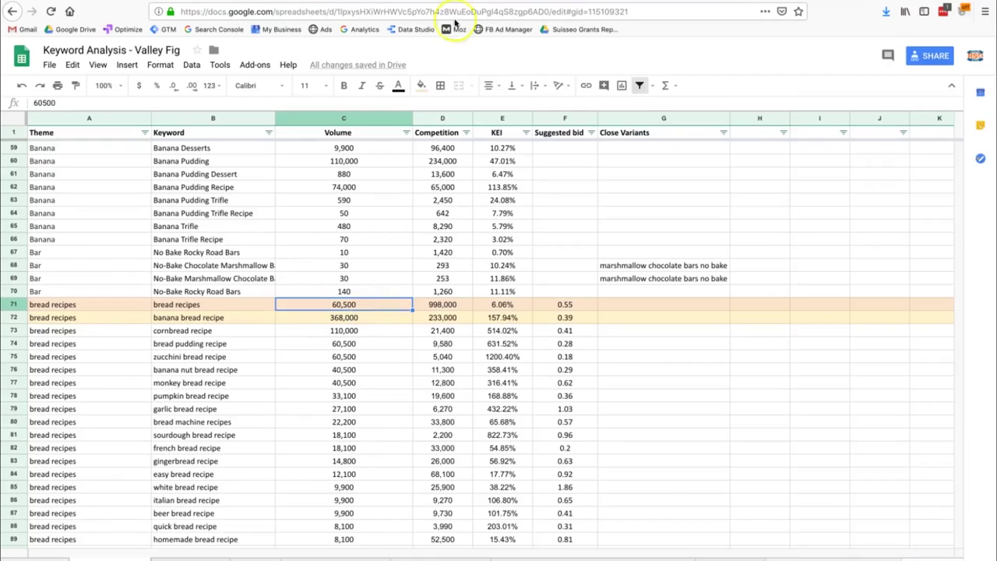
Step: Switch to the Google results for "bread recipes" and check the number of results for the plain search
click(267, 1)
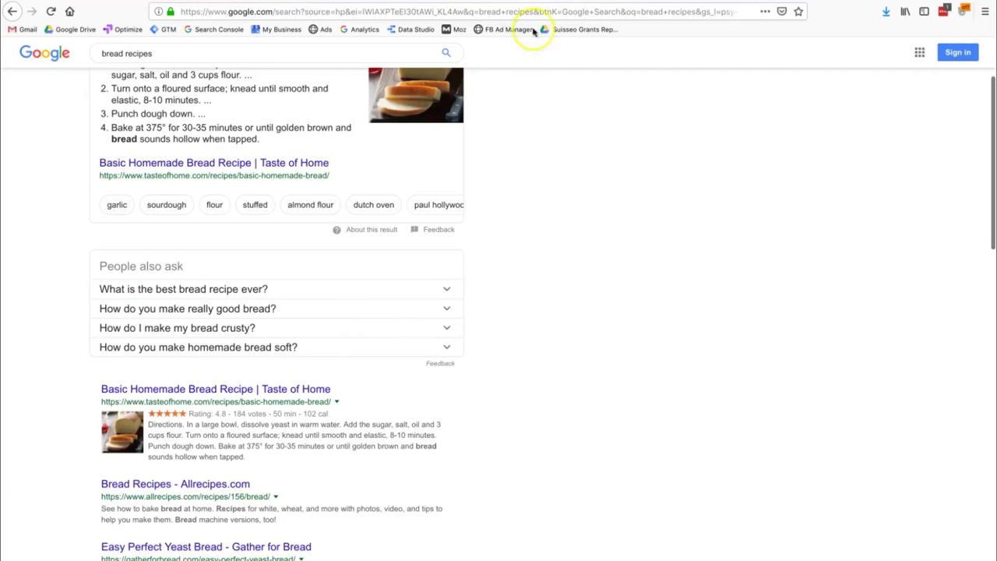
scroll(552, 289, up, 3)
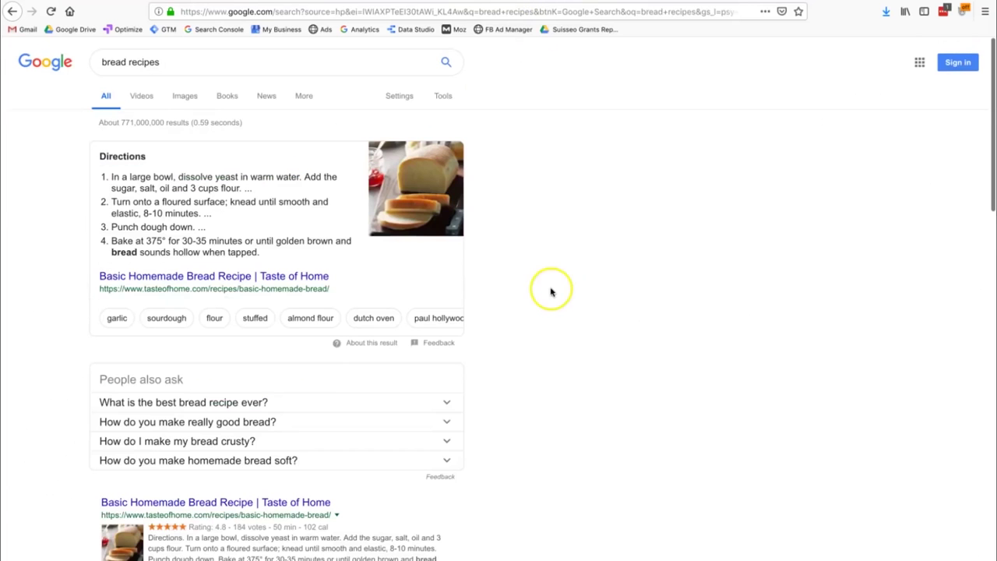
drag(123, 122, 163, 127)
click(143, 131)
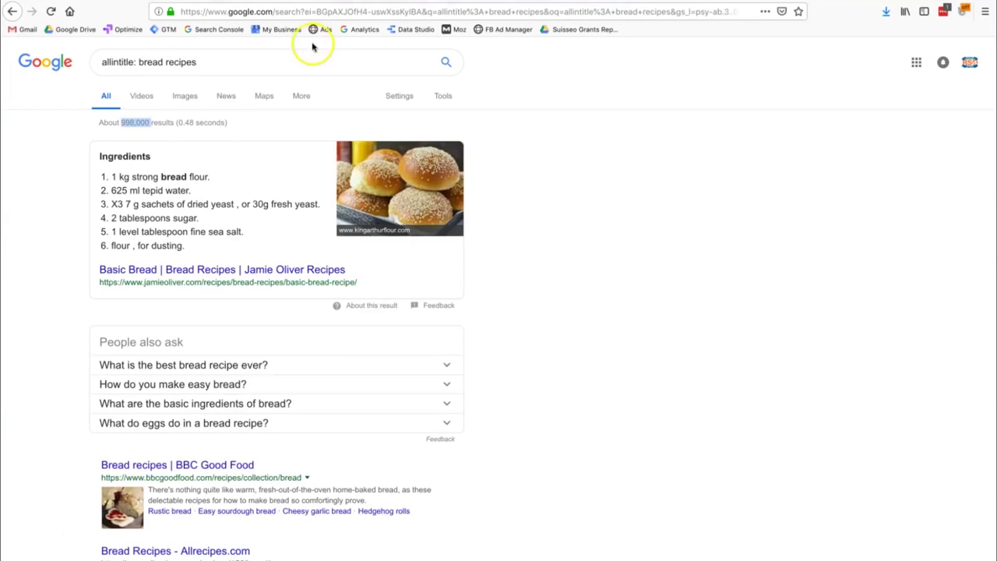
Step: In the "allintitle: bread recipes" search, highlight the keyword and the allintitle operator without changing the query
click(136, 63)
drag(136, 64, 221, 62)
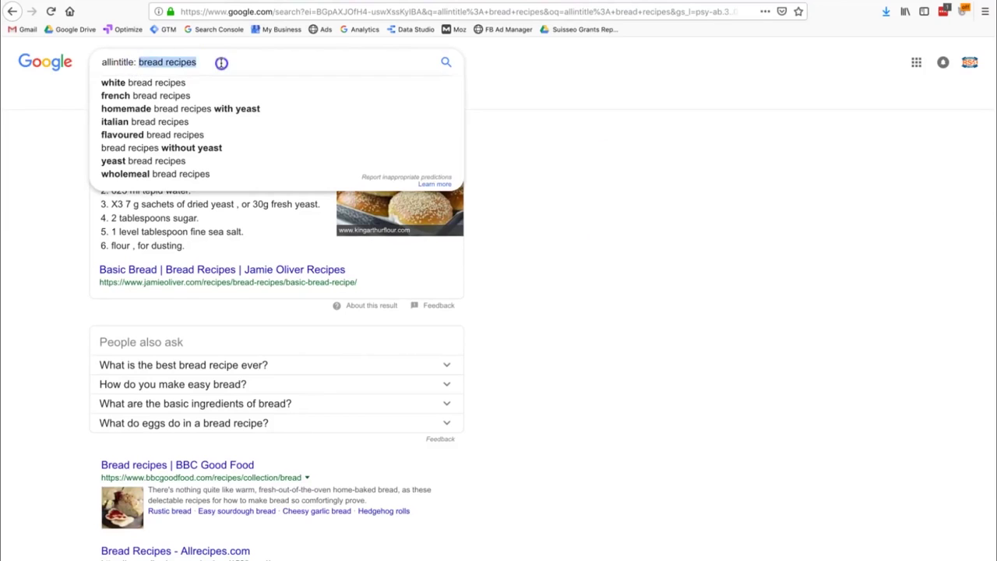
click(221, 63)
click(575, 135)
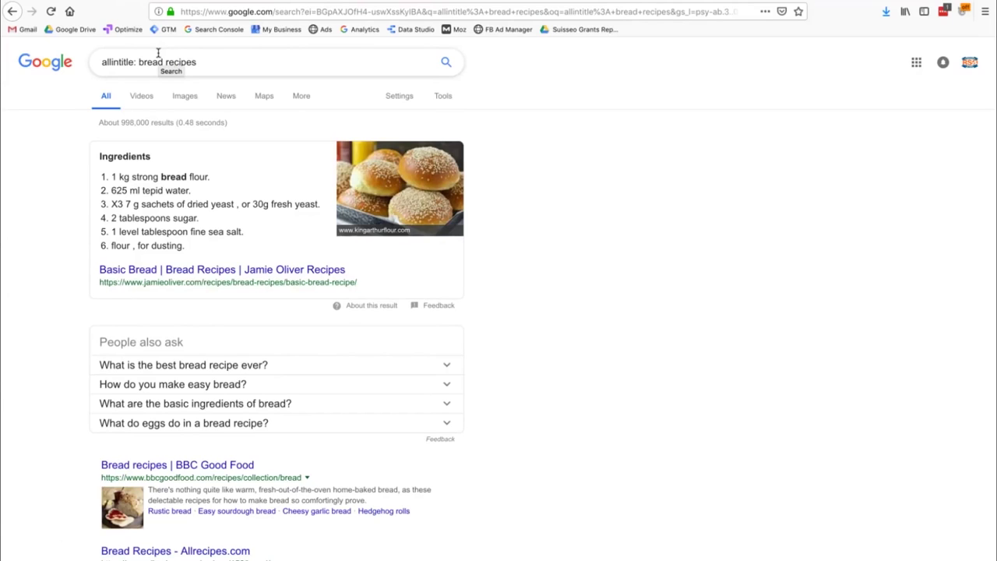
drag(93, 63, 130, 64)
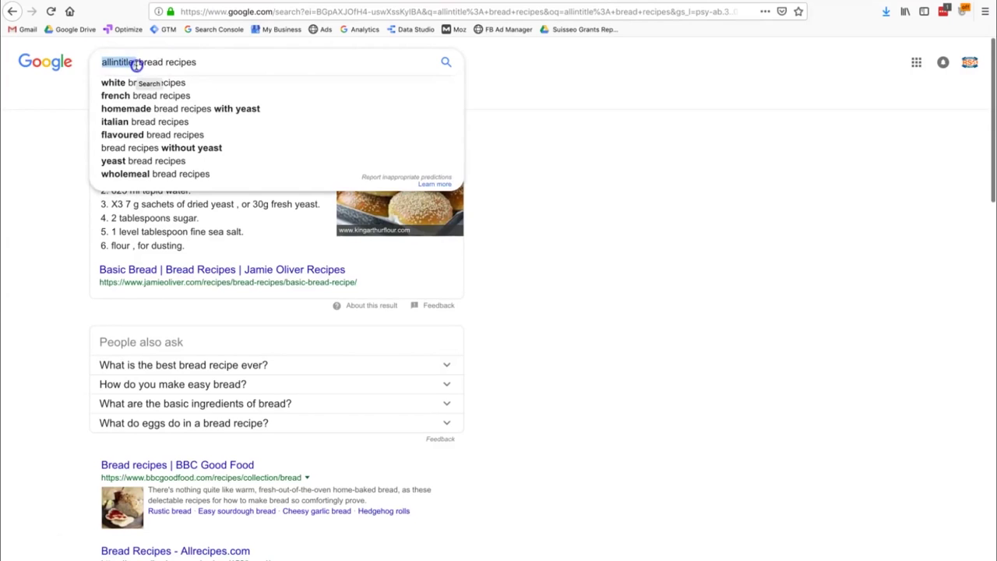
triple_click(163, 65)
click(163, 64)
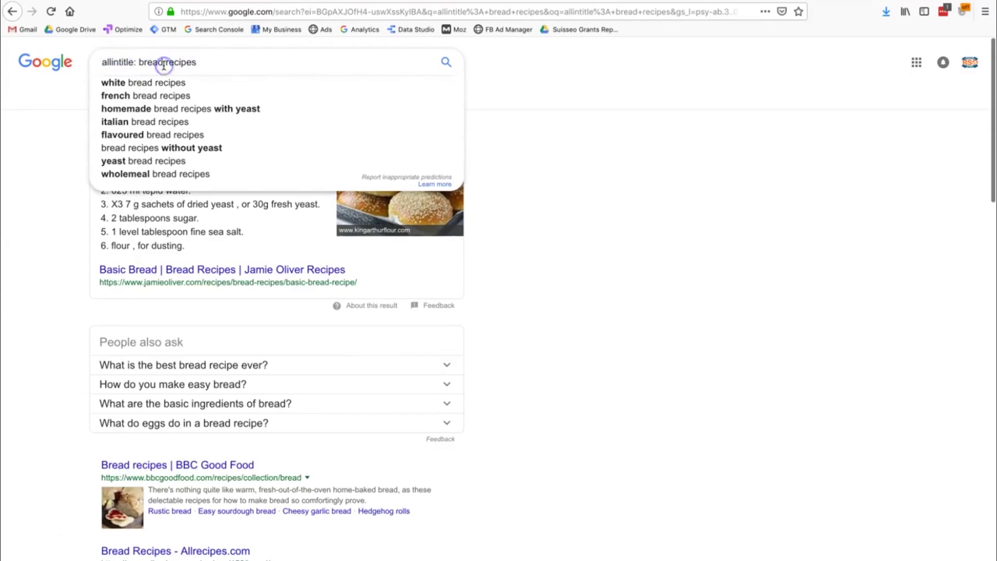
click(536, 104)
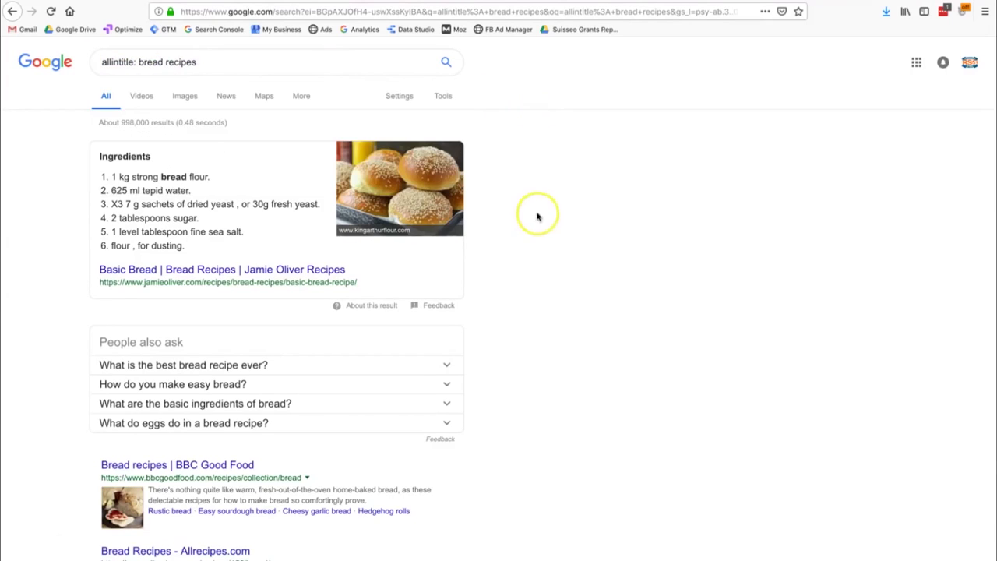
Step: Examine the allintitle search's result count and the page titles of its first organic results
double_click(131, 120)
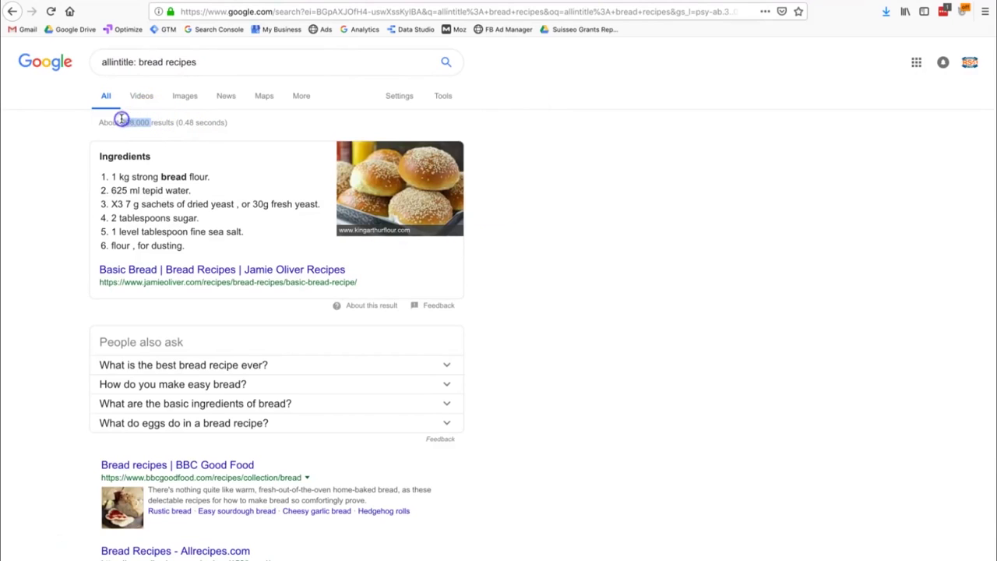
click(122, 119)
drag(122, 120, 148, 134)
click(148, 134)
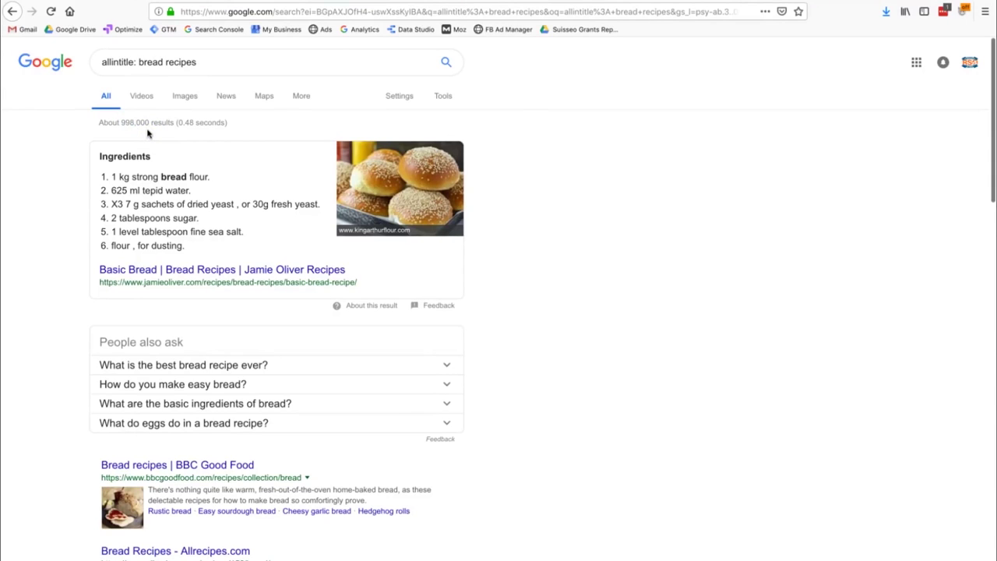
scroll(146, 134, down, 2)
drag(211, 364, 84, 382)
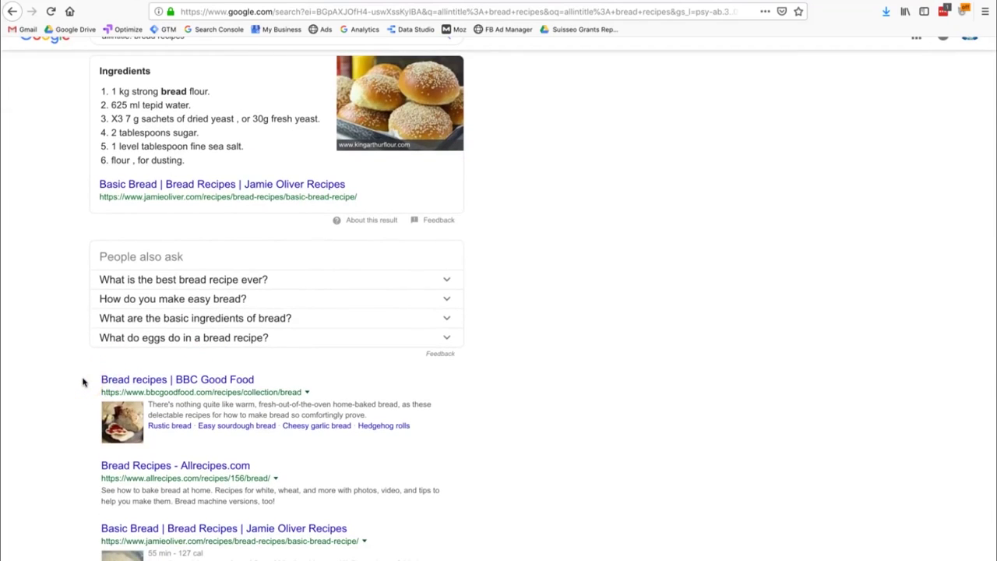
Step: Examine the page titles of further organic results in the "allintitle: bread recipes" search and recheck its result count
scroll(83, 382, down, 3)
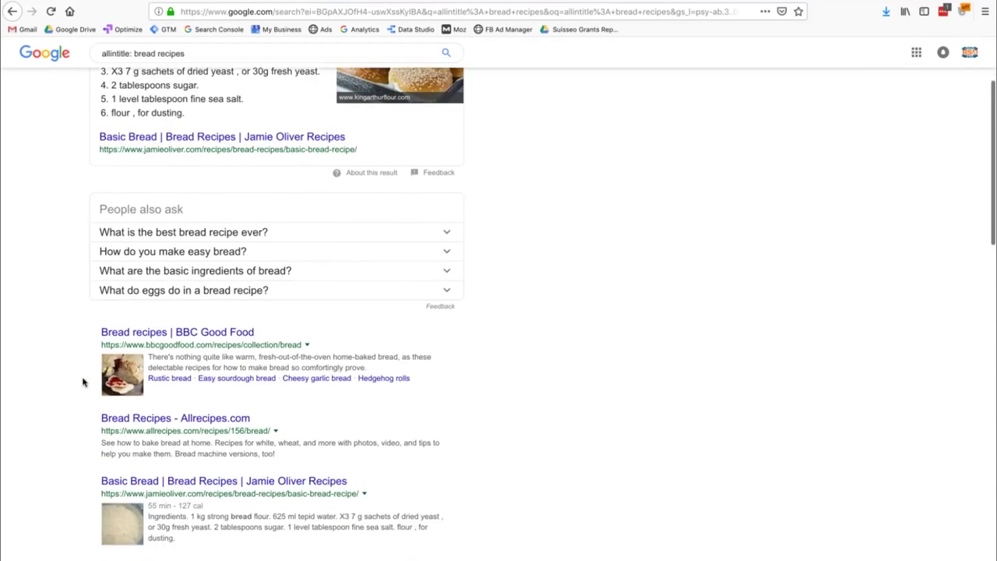
click(121, 292)
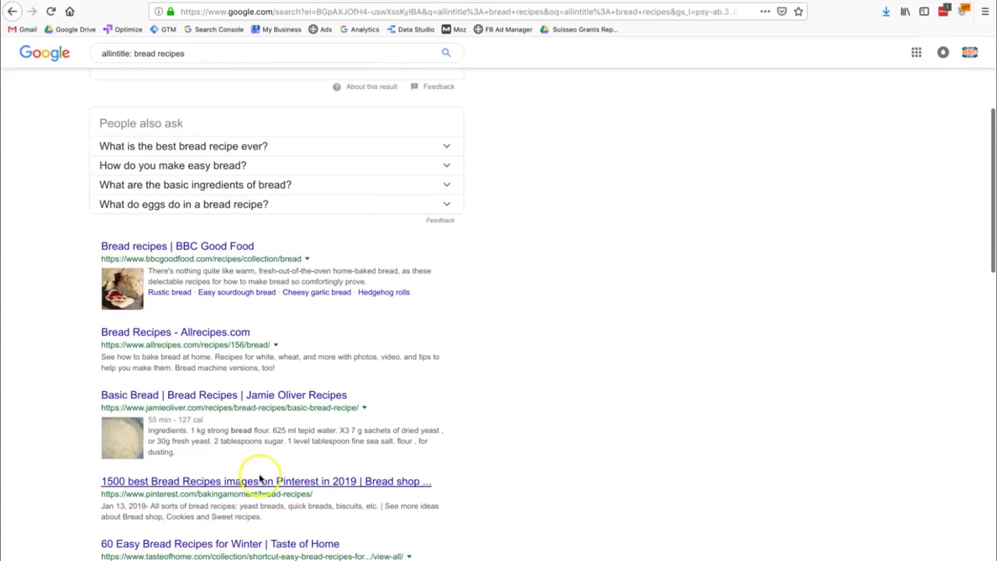
scroll(260, 475, down, 3)
scroll(233, 411, down, 1)
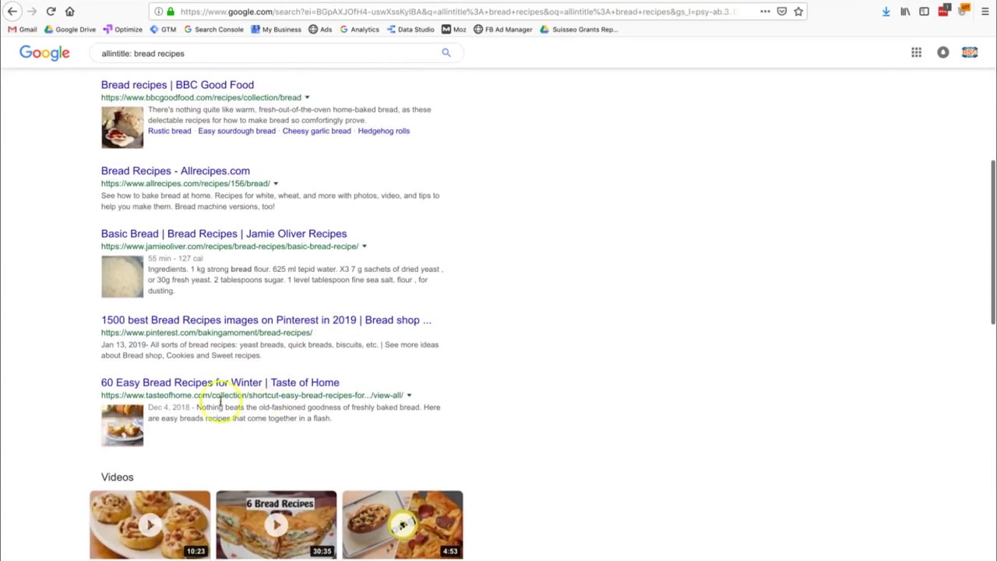
scroll(203, 386, up, 8)
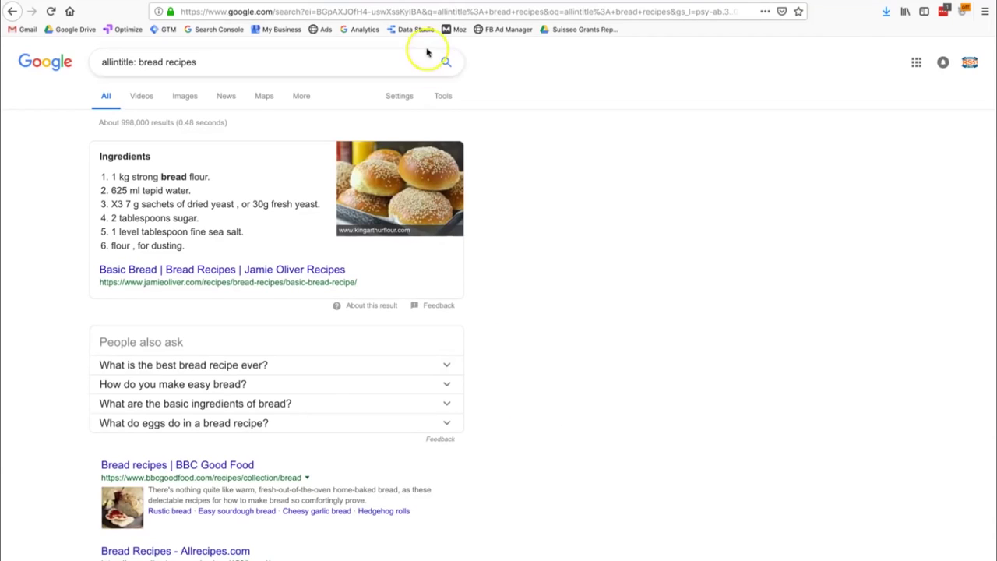
double_click(126, 123)
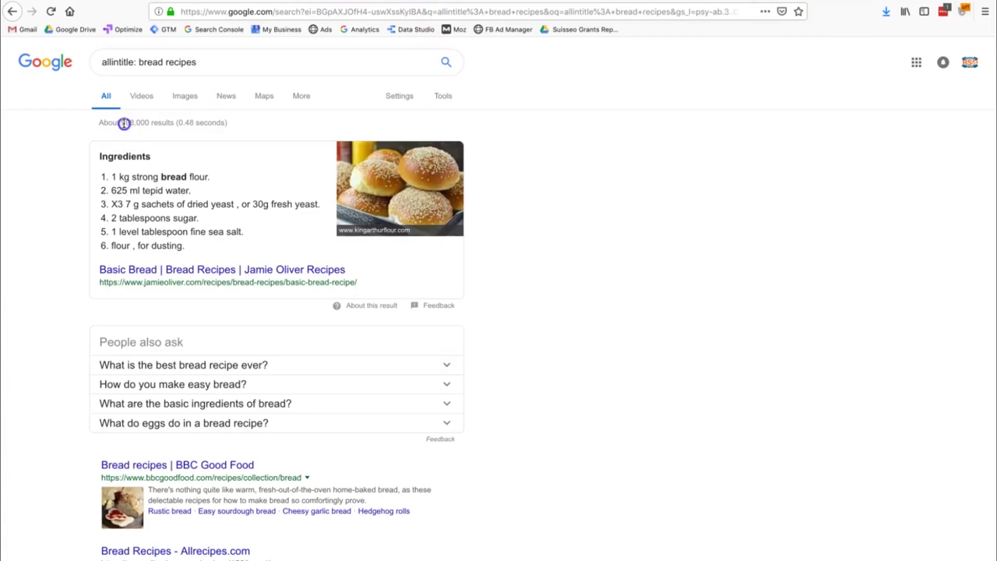
Step: Switch to the Keyword Analysis - Valley Fig spreadsheet and inspect the keyword, volume and competition cells of the "bread recipes" row
key(ctrl+Tab)
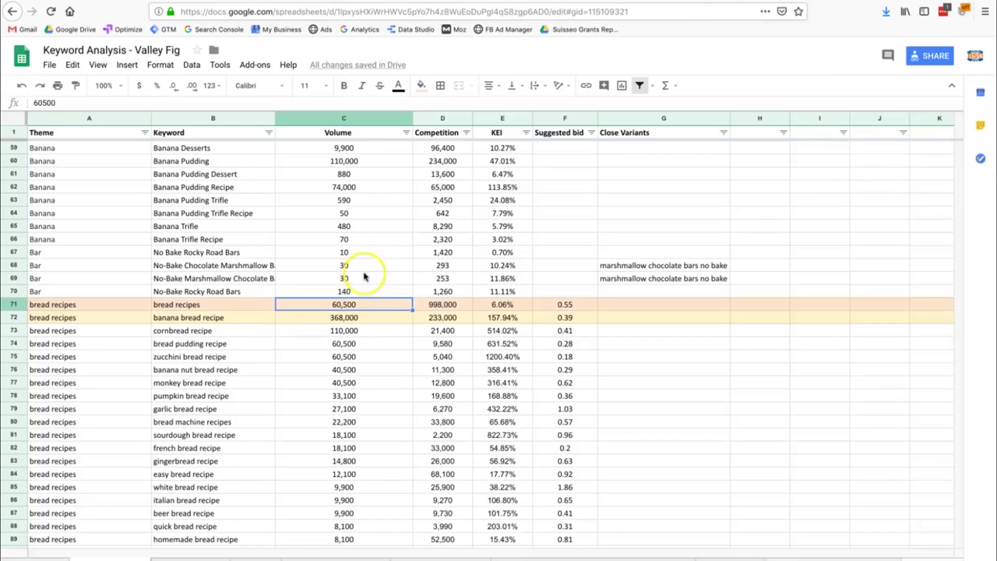
click(430, 305)
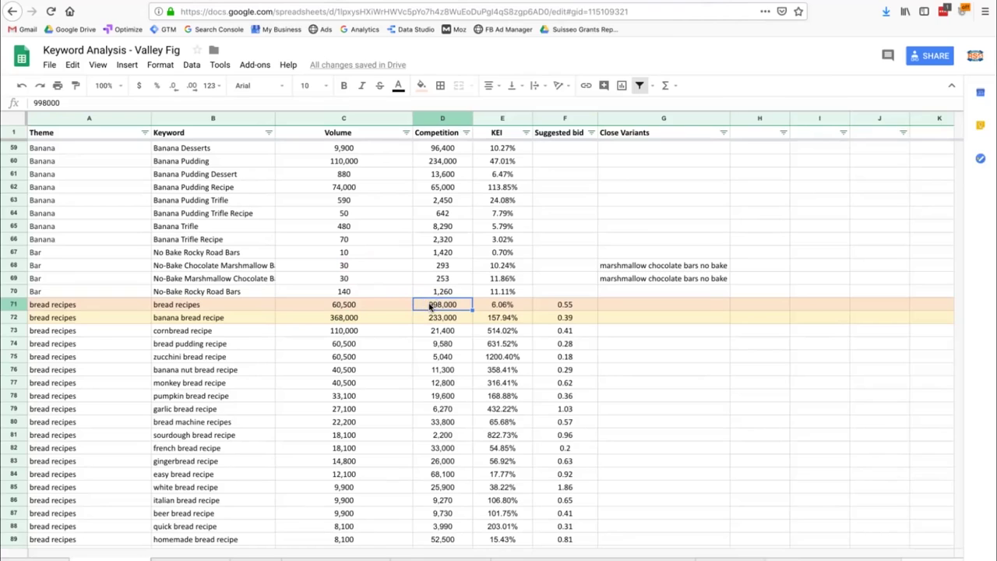
click(351, 310)
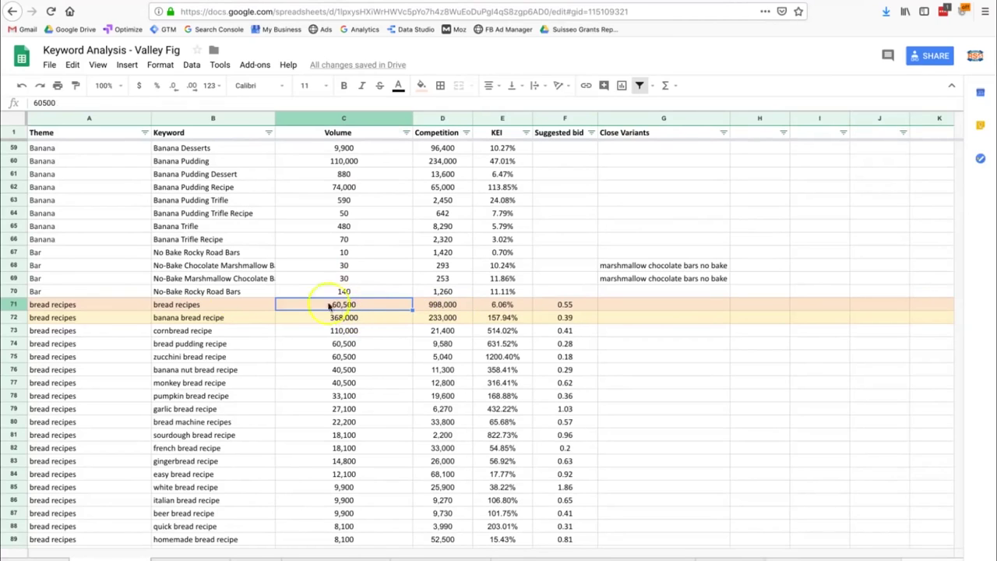
click(220, 305)
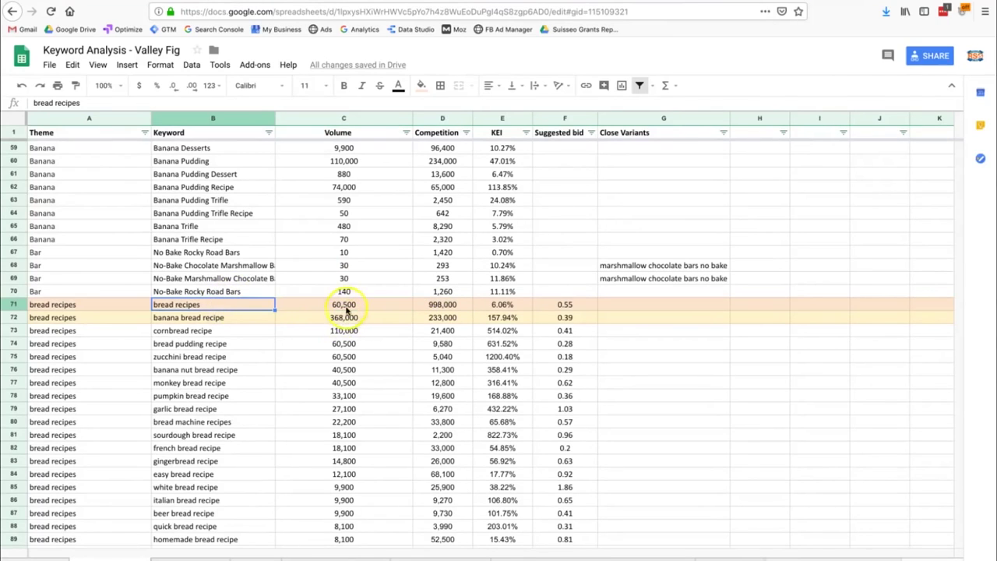
click(348, 310)
click(427, 307)
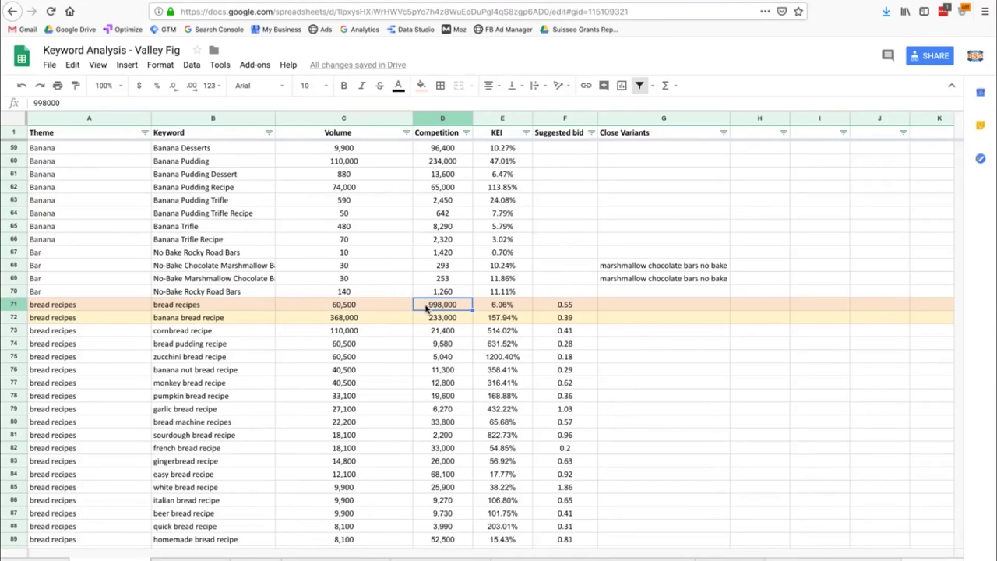
Step: Inspect the KEI formula of the "bread recipes" row and trace it to the row's volume and competition values
click(500, 307)
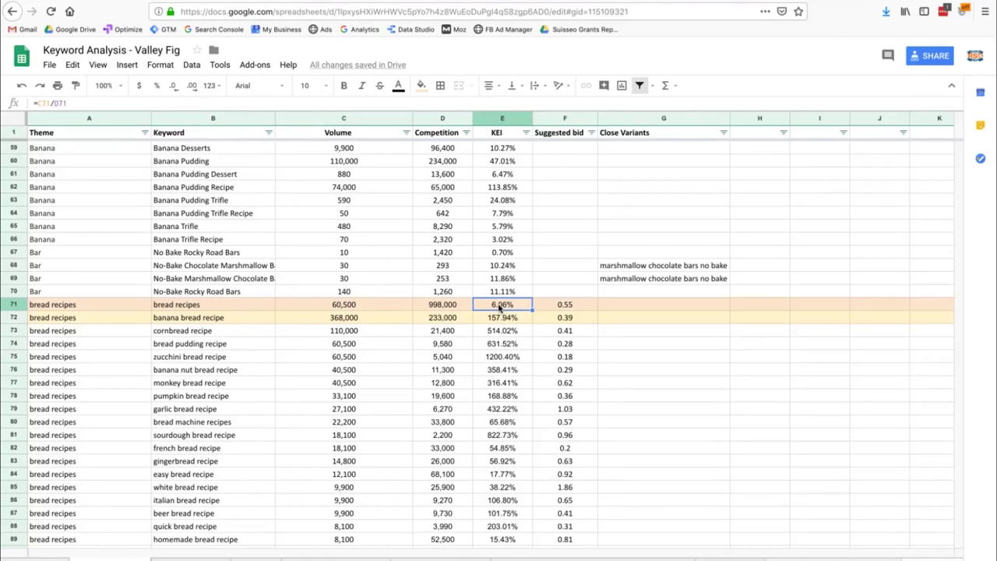
click(378, 307)
click(437, 307)
click(493, 309)
click(367, 304)
click(441, 301)
click(501, 308)
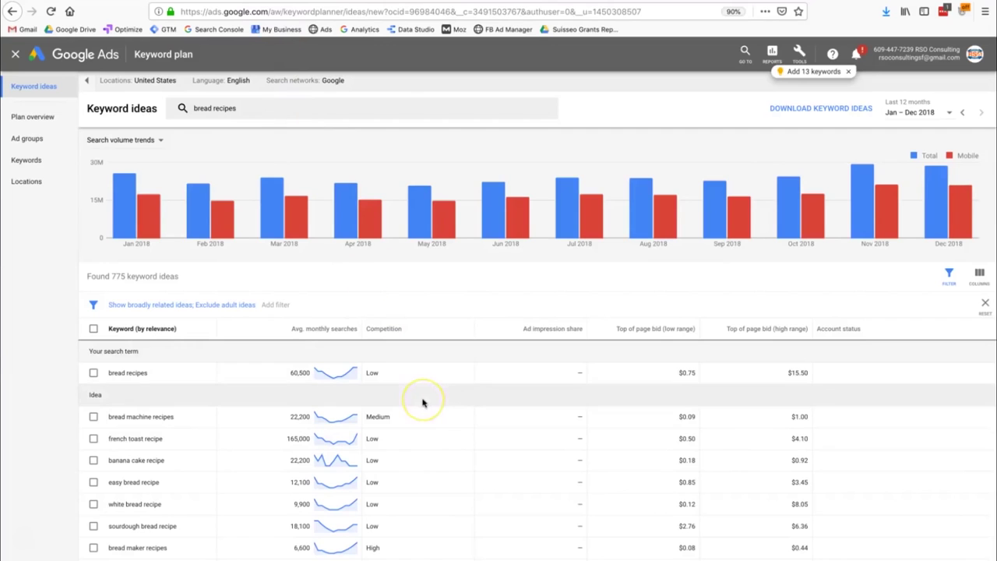
Step: In Google Ads Keyword Planner, browse the "bread recipes" keyword ideas and reload the ideas for the earlier search "bread recipes, banana bread recipe"
scroll(176, 544, down, 4)
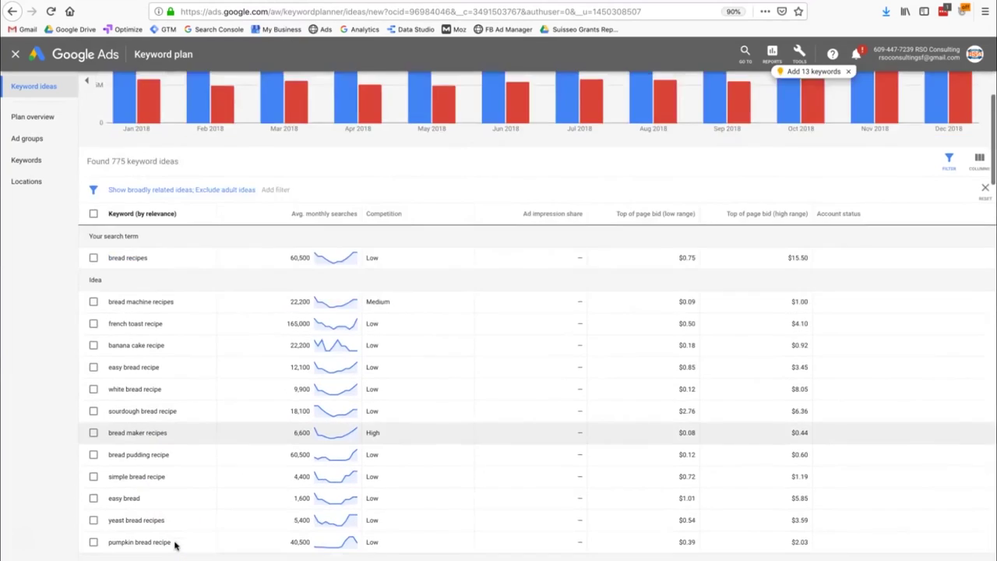
scroll(163, 437, down, 2)
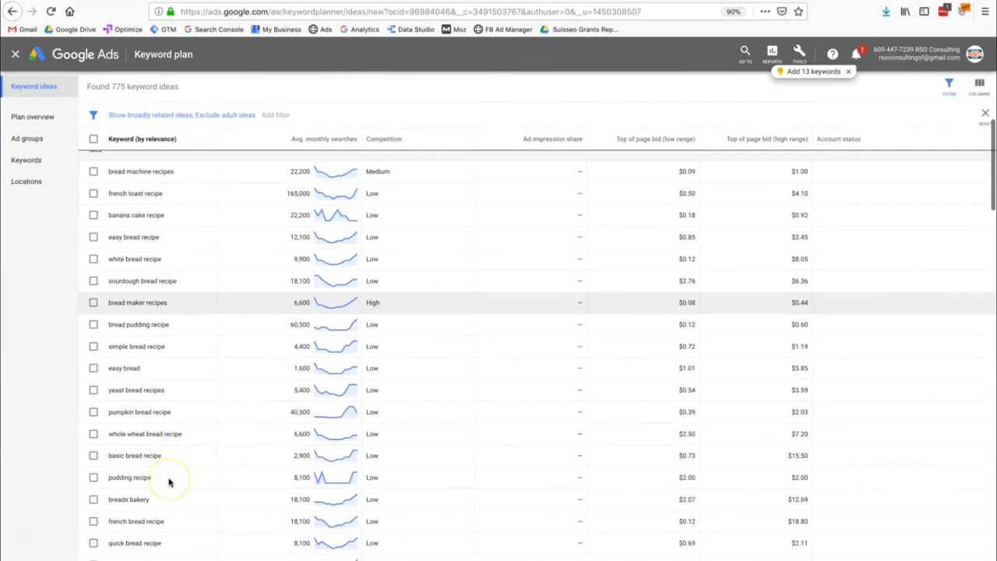
scroll(168, 476, up, 5)
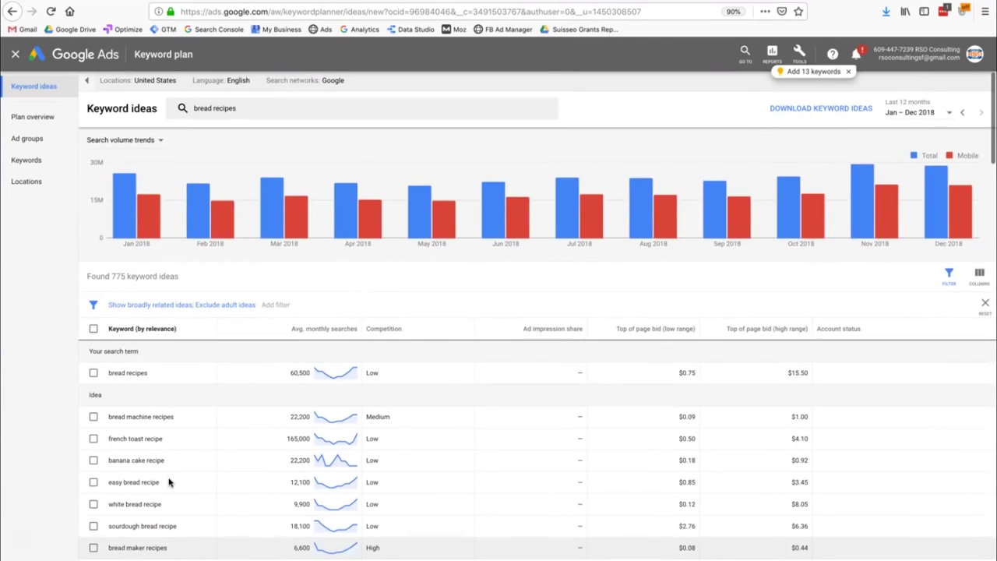
click(301, 108)
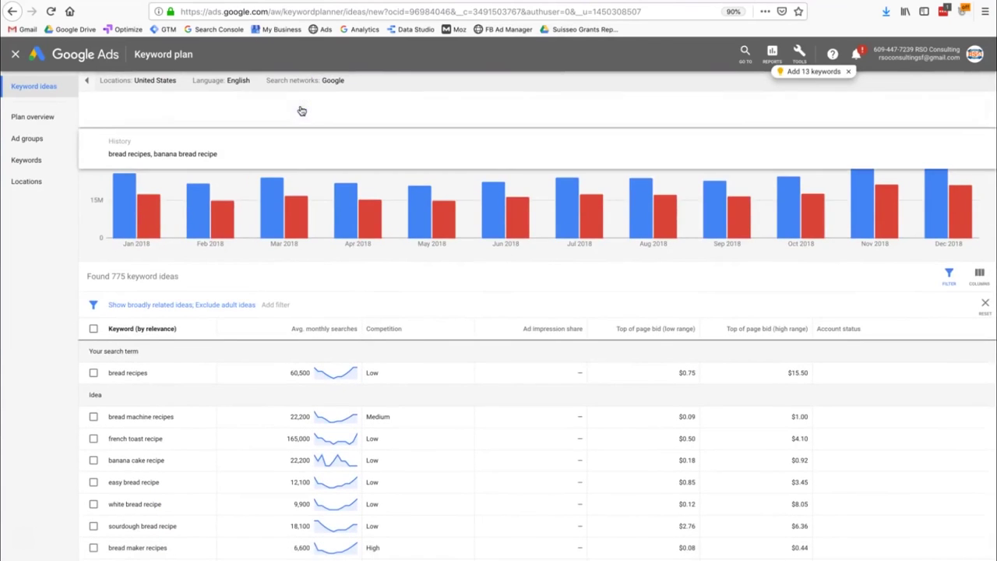
click(201, 155)
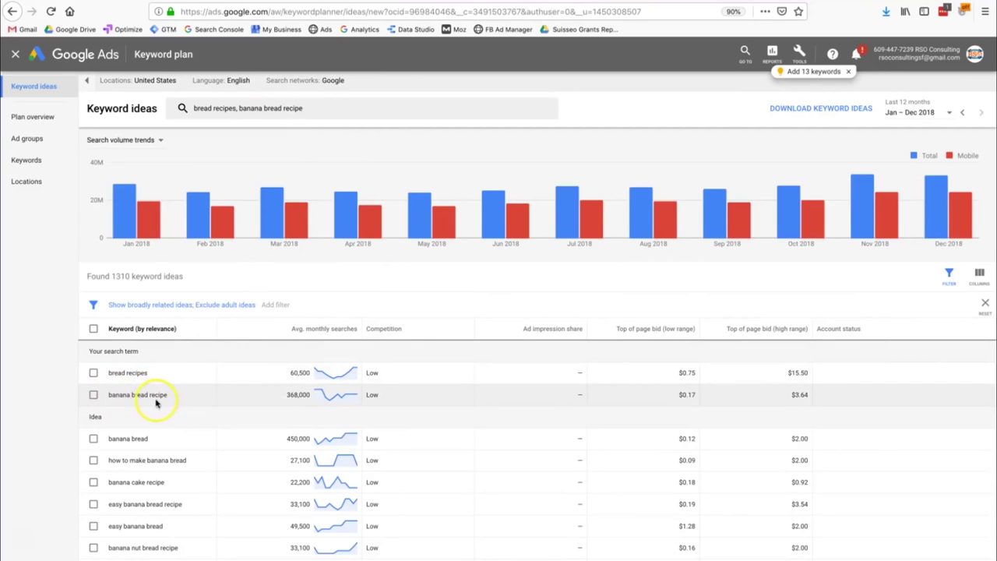
Step: Check the average monthly searches for "banana bread recipe" and compare them with that keyword's volume in the Keyword Analysis spreadsheet
double_click(297, 395)
click(291, 395)
click(342, 4)
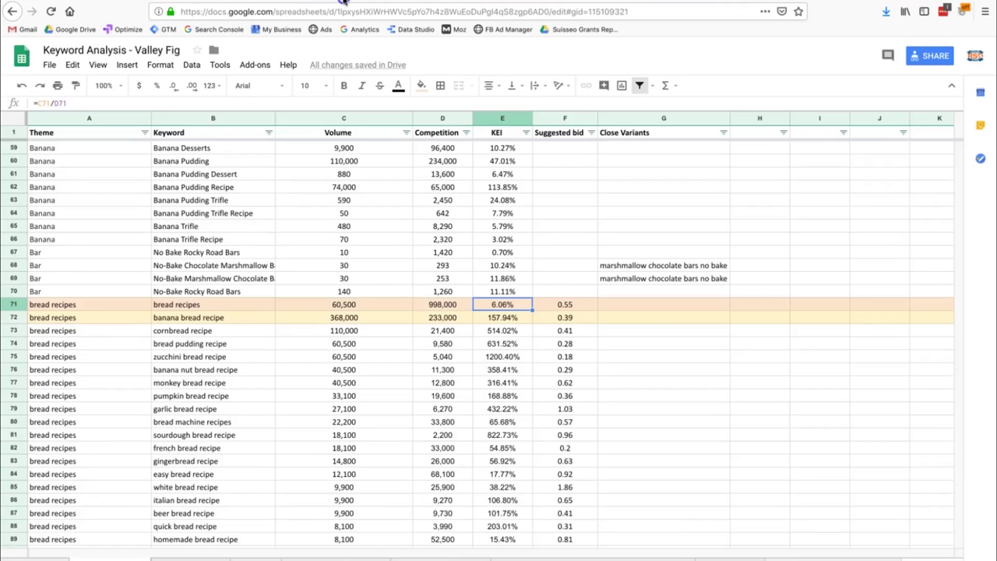
click(345, 318)
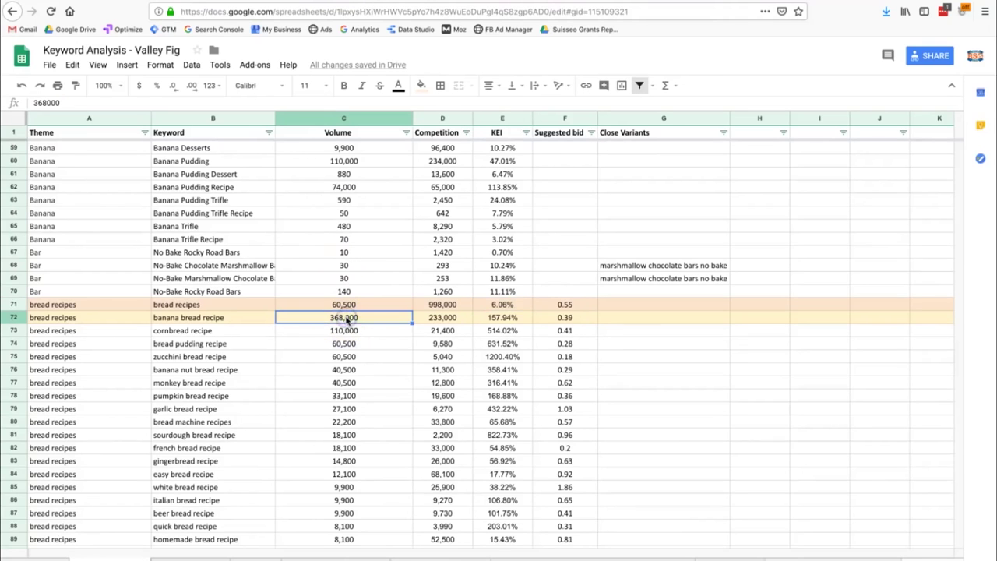
Step: Switch to the Google search tab, rerun "allintitle: banana bread recipe" and check its result count
click(746, 3)
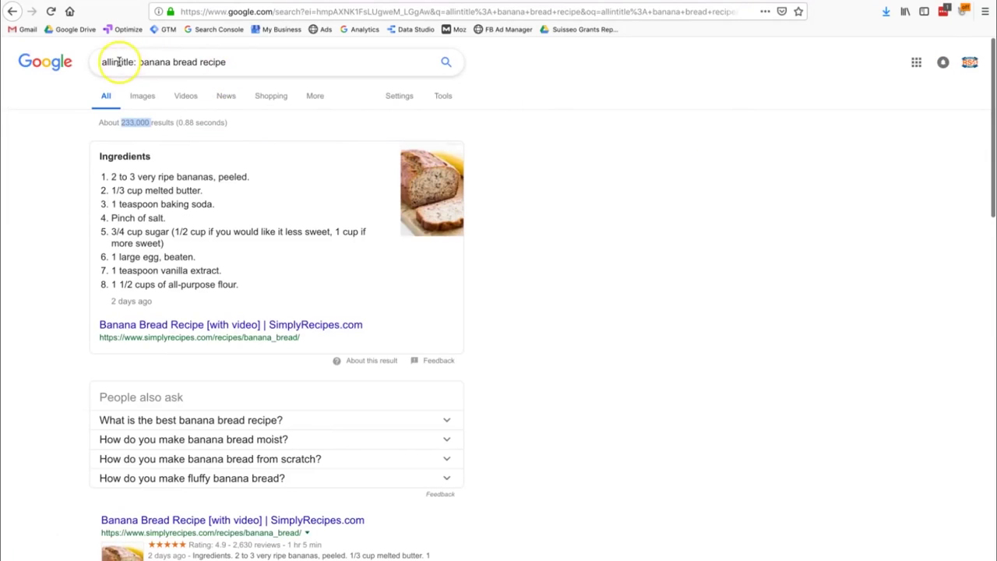
double_click(154, 61)
drag(193, 61, 222, 62)
click(241, 64)
key(Return)
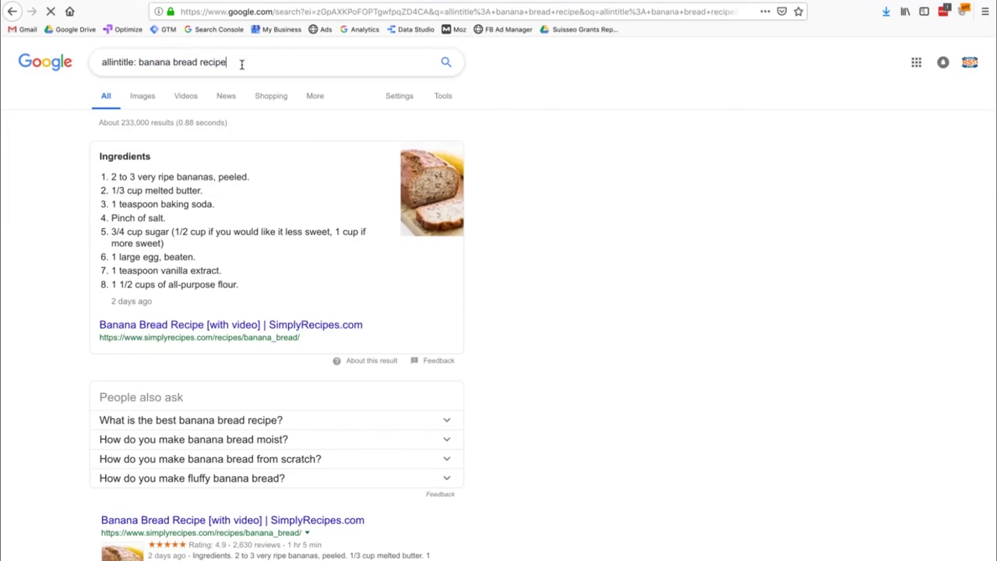
click(134, 124)
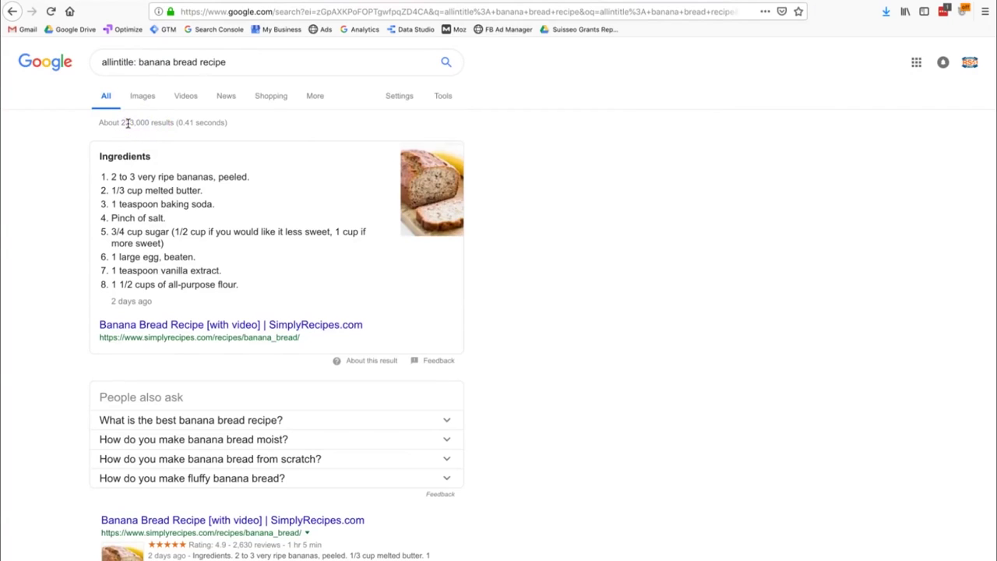
click(133, 121)
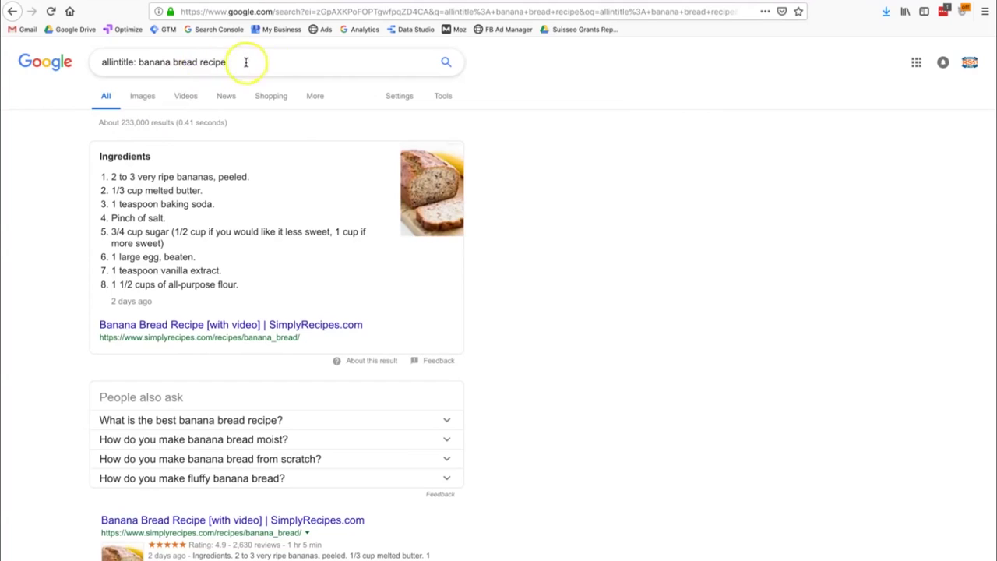
Step: Examine the page titles of the organic results for "allintitle: banana bread recipe" and return to the result count
scroll(238, 393, down, 3)
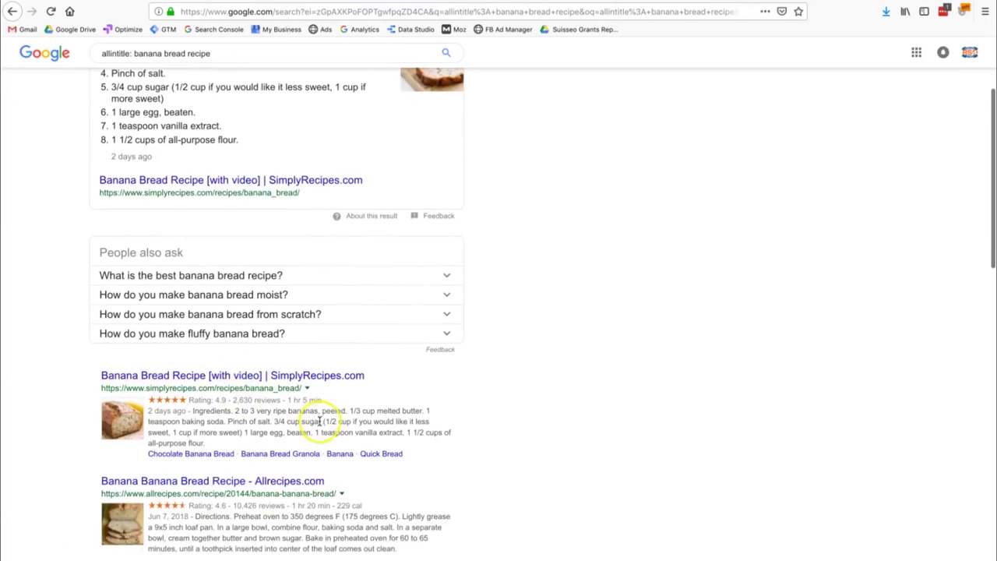
scroll(316, 412, down, 2)
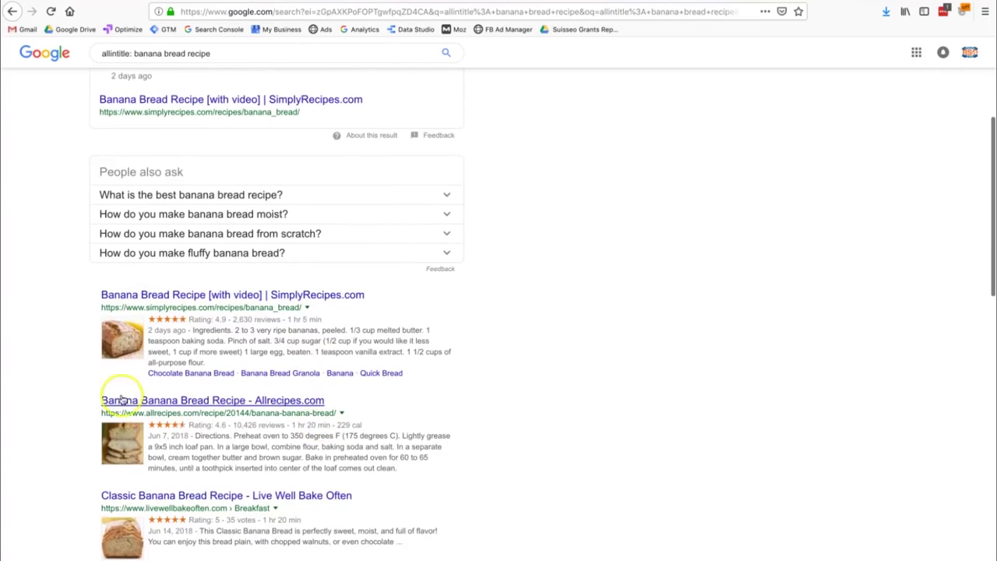
scroll(222, 425, down, 3)
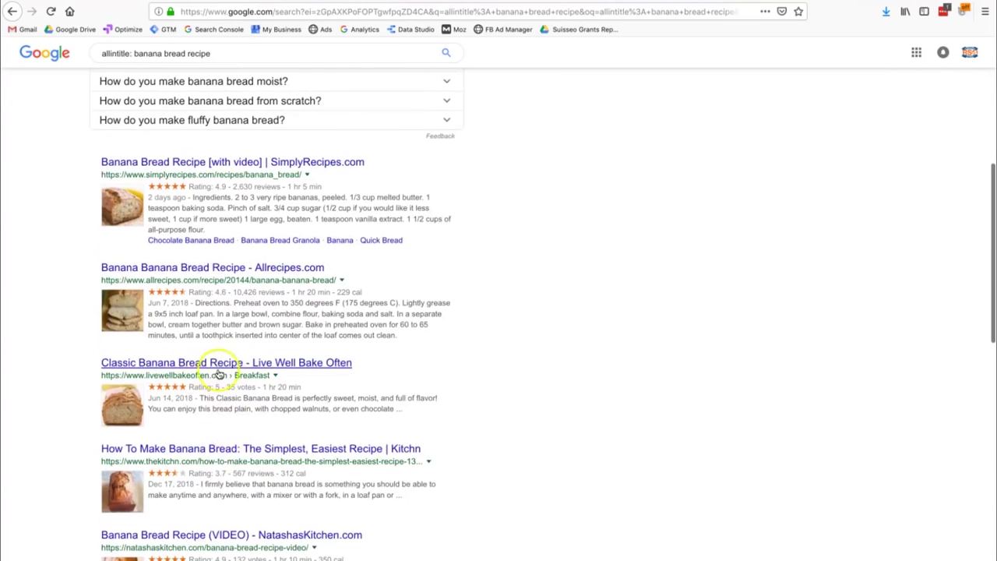
scroll(263, 489, up, 2)
scroll(263, 489, down, 5)
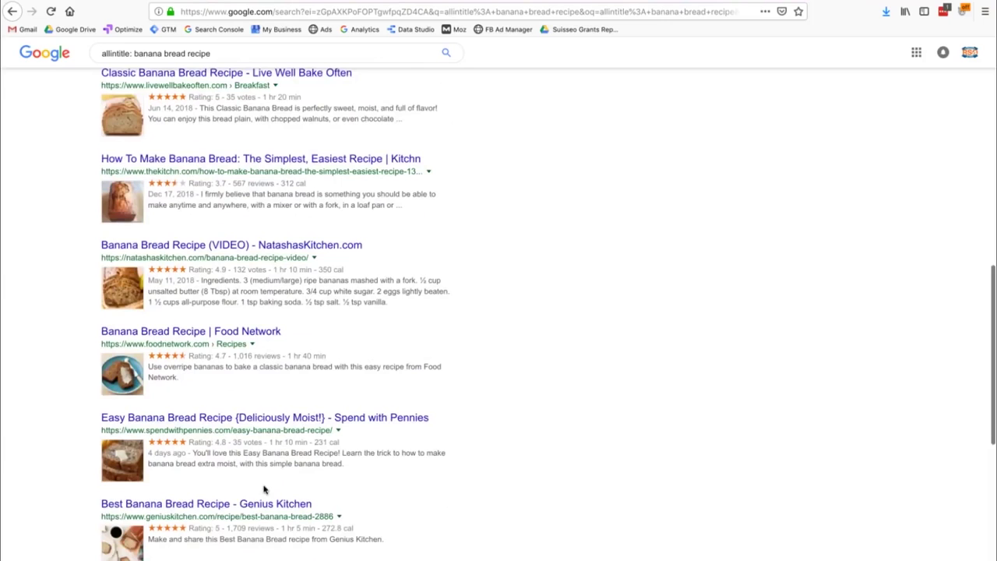
scroll(263, 488, up, 15)
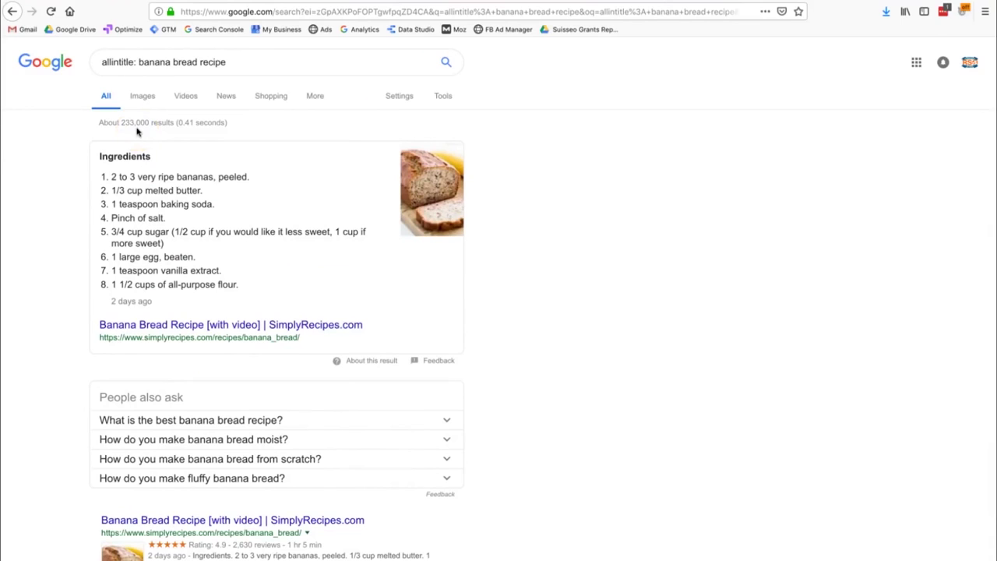
click(163, 110)
Step: Switch to the Keyword Analysis spreadsheet and inspect the competition and KEI formula of the "banana bread recipe" row
click(343, 2)
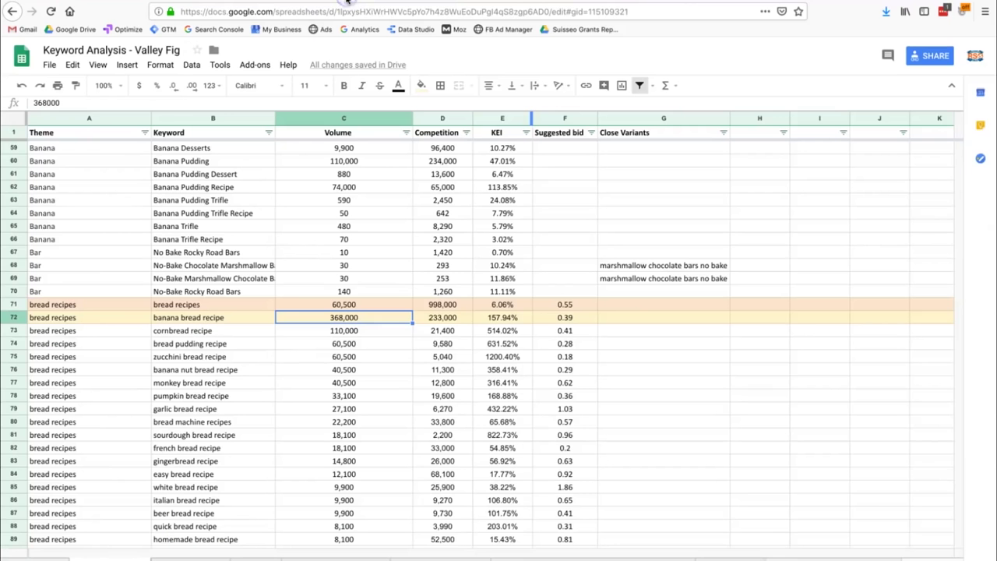
click(436, 318)
click(495, 319)
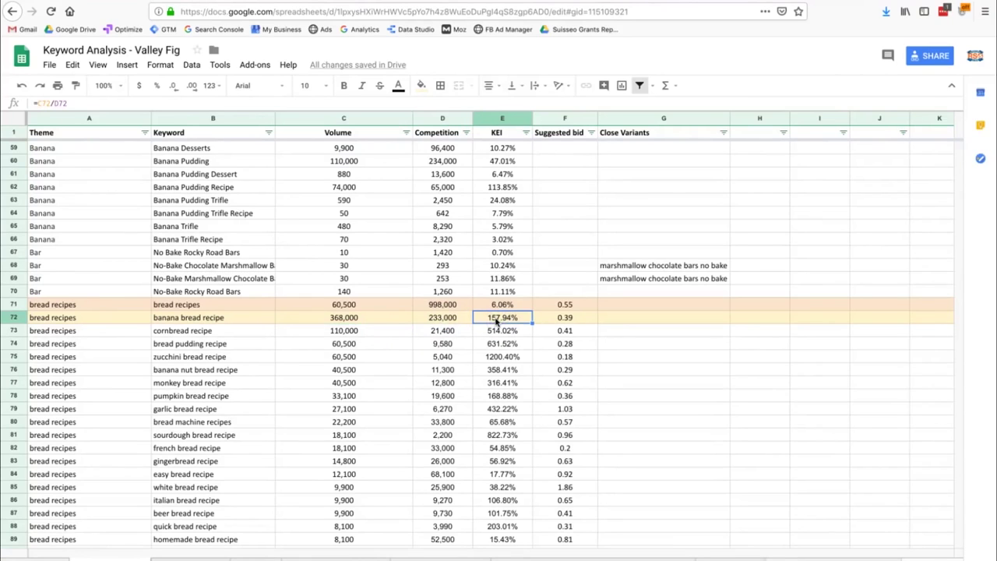
click(517, 319)
Step: Highlight the "banana bread recipe" row from keyword to KEI for comparison with nearby rows, and finish on its keyword cell
scroll(225, 320, right, 5)
scroll(225, 320, left, 3)
scroll(226, 320, down, 1)
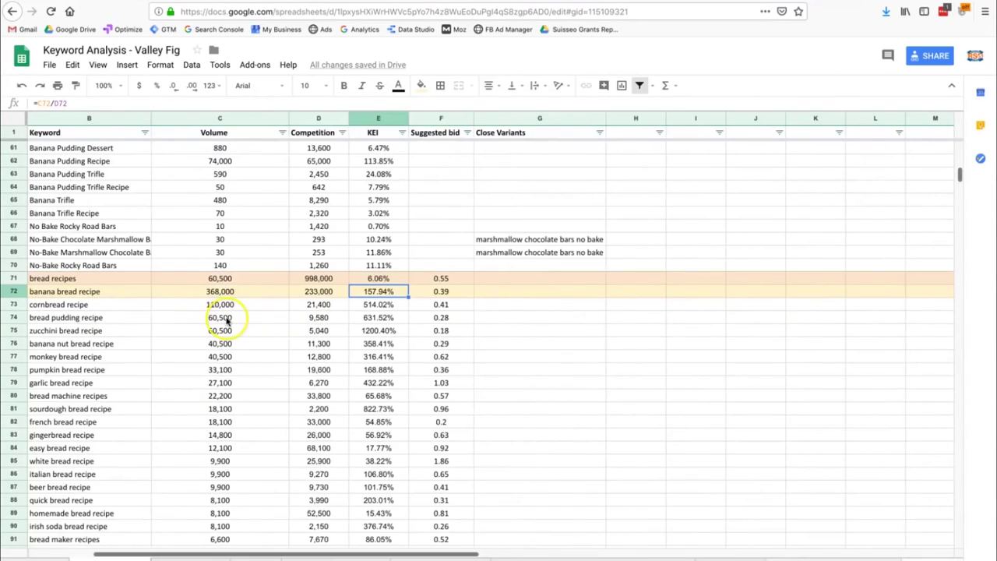
click(118, 291)
scroll(407, 359, left, 2)
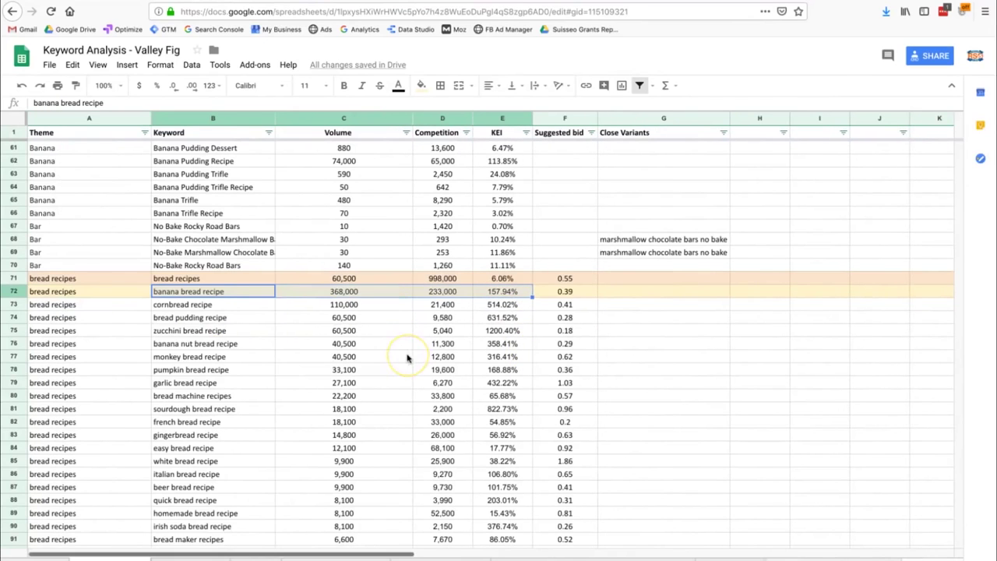
scroll(407, 358, up, 1)
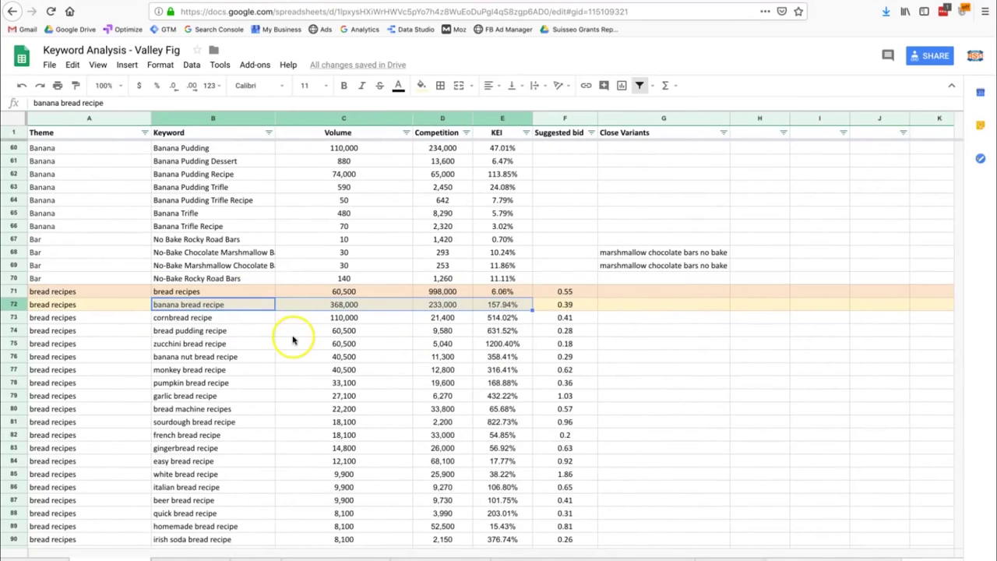
click(211, 307)
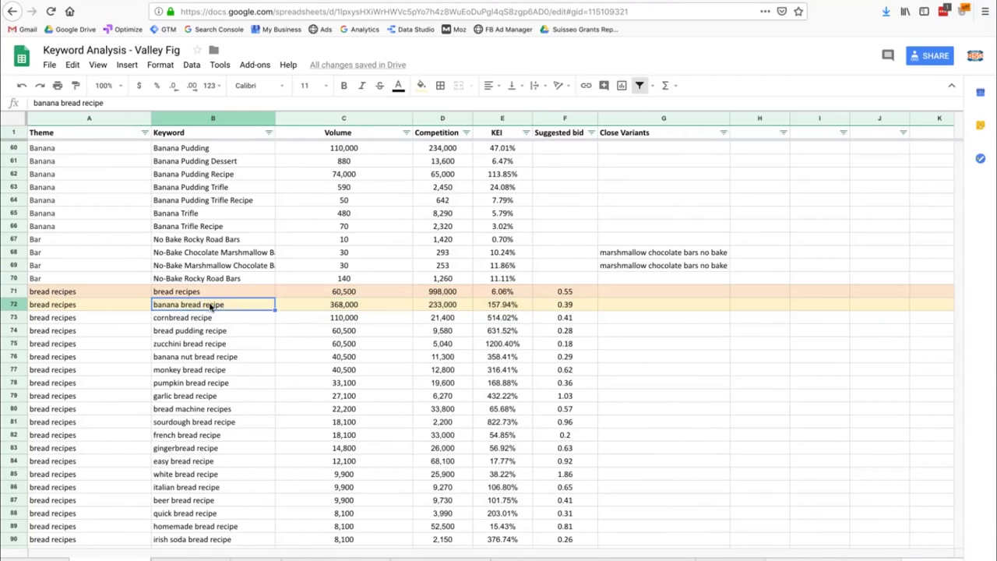
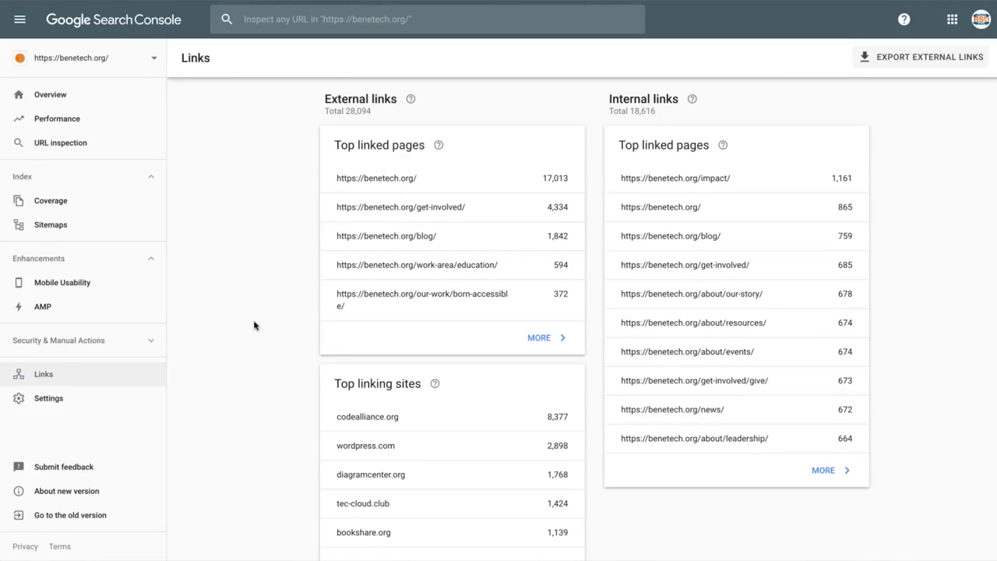
click(75, 375)
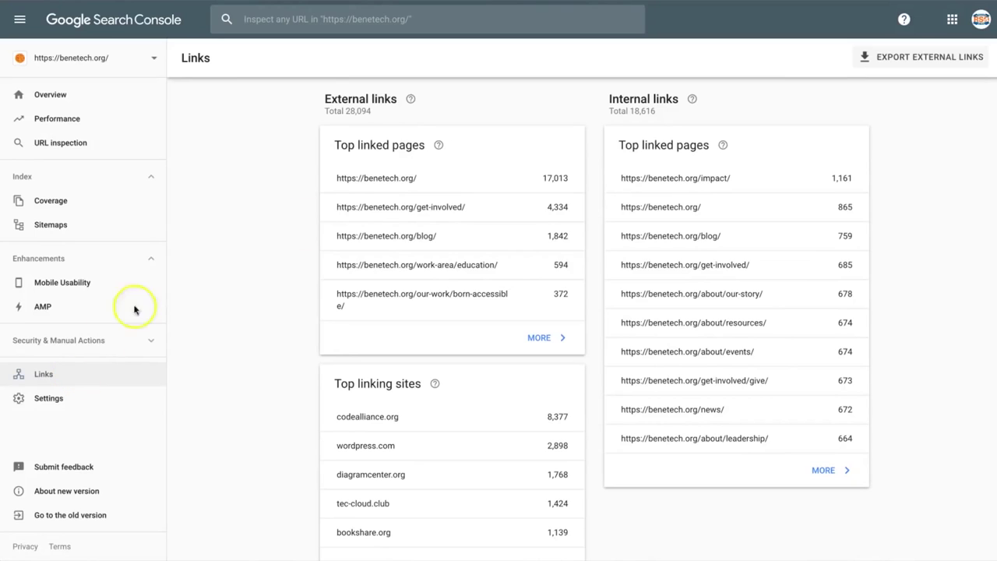
click(522, 155)
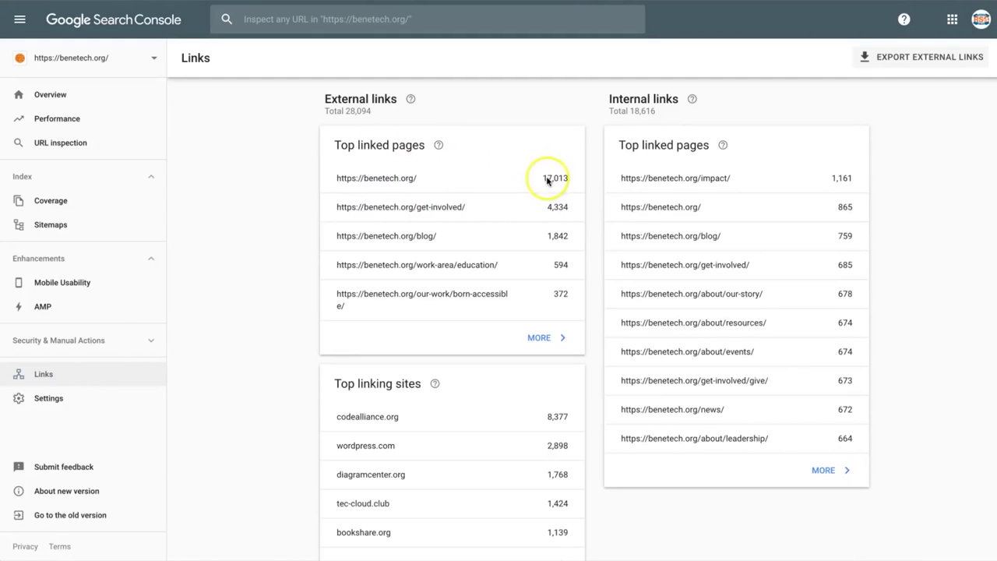
click(547, 180)
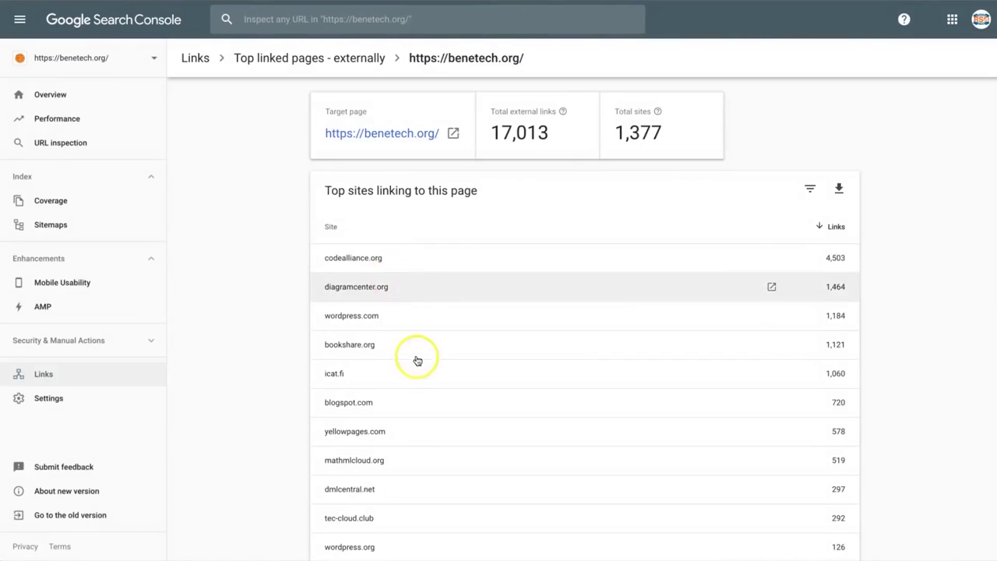
scroll(418, 364, down, 1)
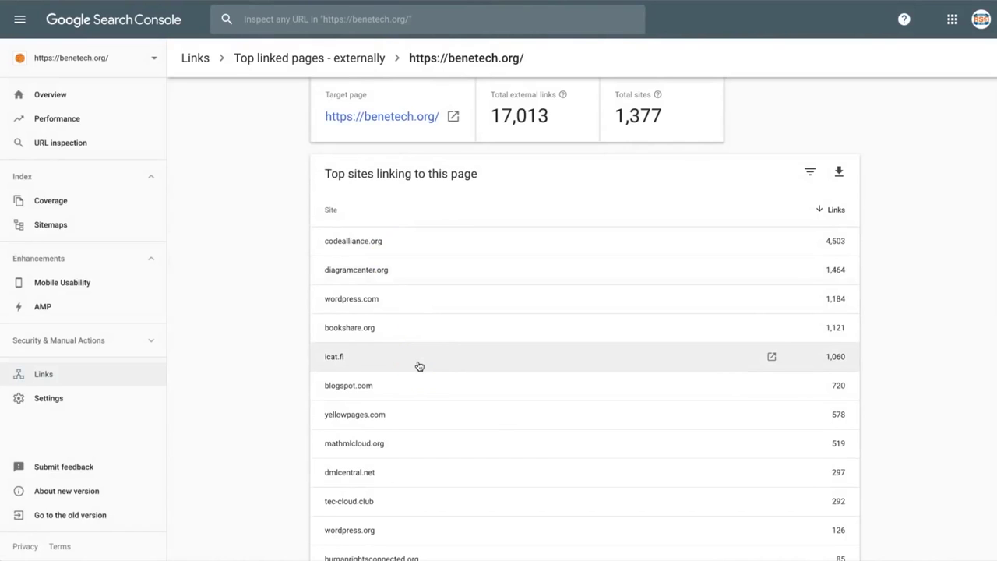
scroll(418, 365, down, 2)
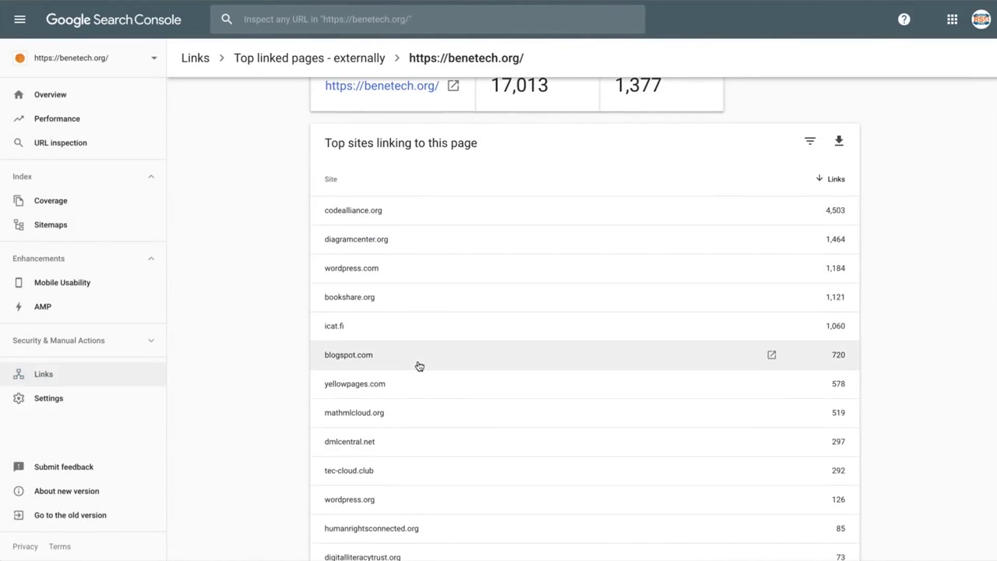
scroll(418, 365, up, 3)
key(alt+Left)
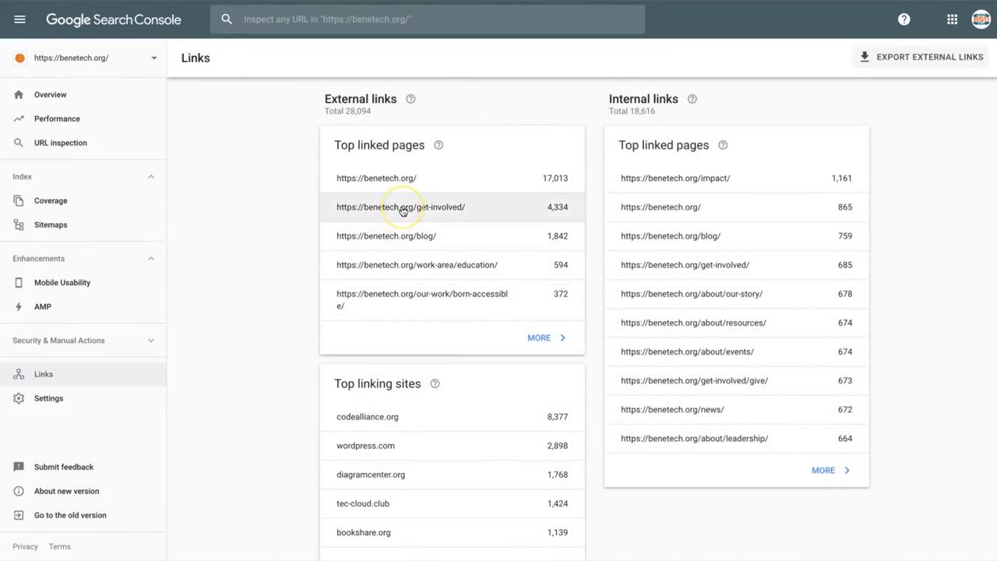
Step: Review the Top linking sites and Top linking text lists for benetech.org
click(423, 289)
scroll(422, 287, down, 2)
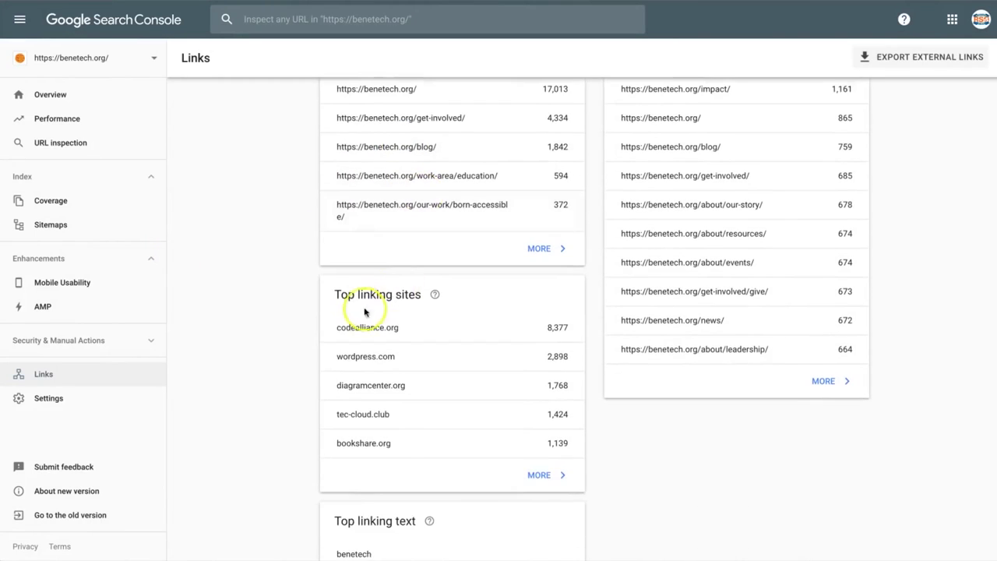
scroll(412, 363, down, 4)
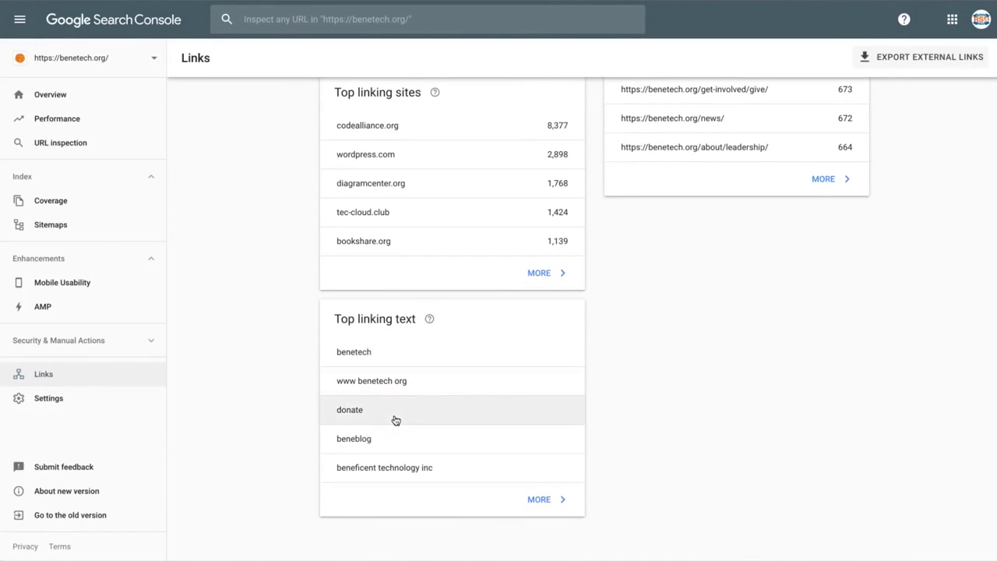
scroll(505, 403, up, 5)
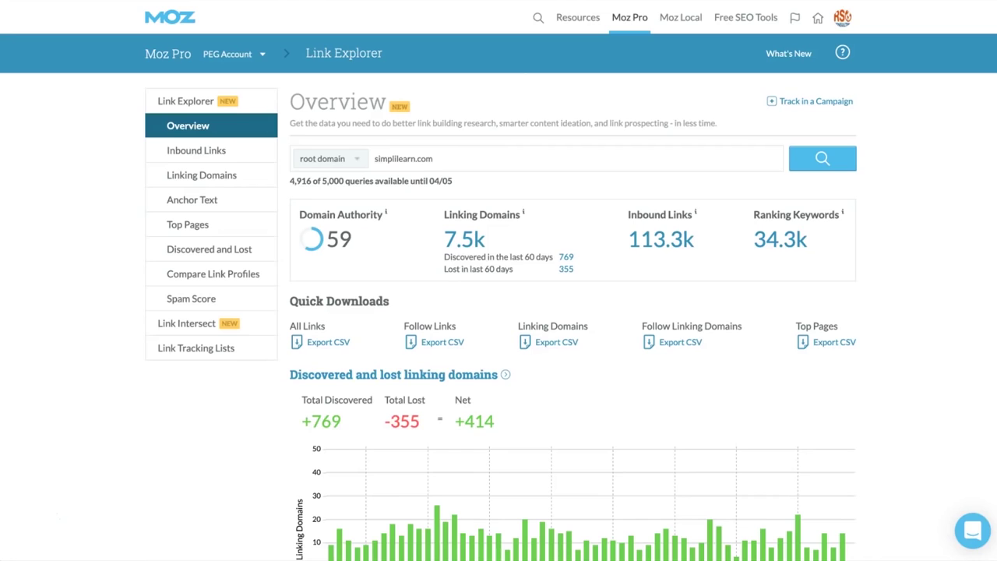
Step: Switch to Moz Link Explorer and examine simplilearn.com's overview metrics and its Domain Authority over time
click(507, 162)
click(445, 159)
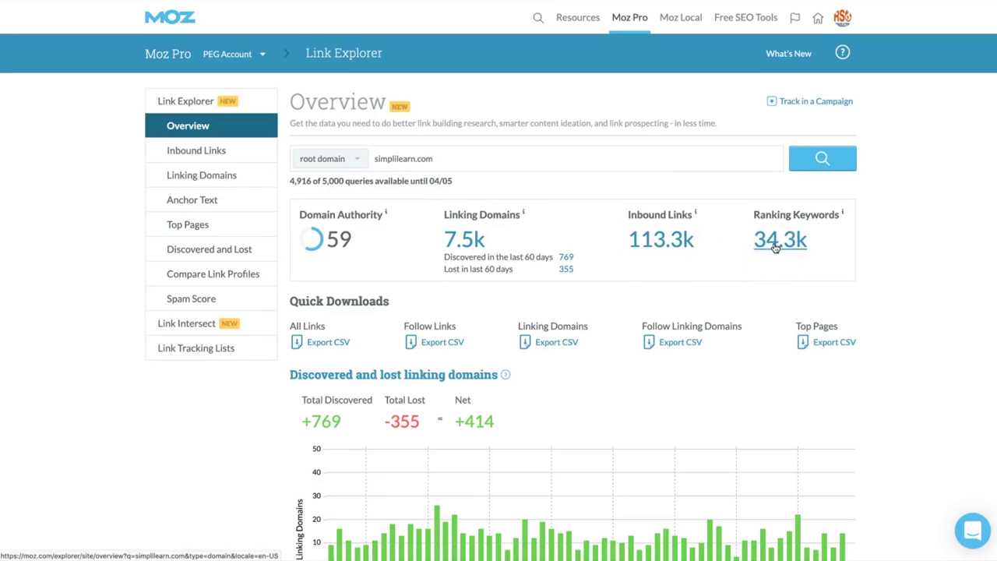
scroll(777, 275, down, 3)
scroll(777, 275, down, 7)
scroll(777, 274, up, 2)
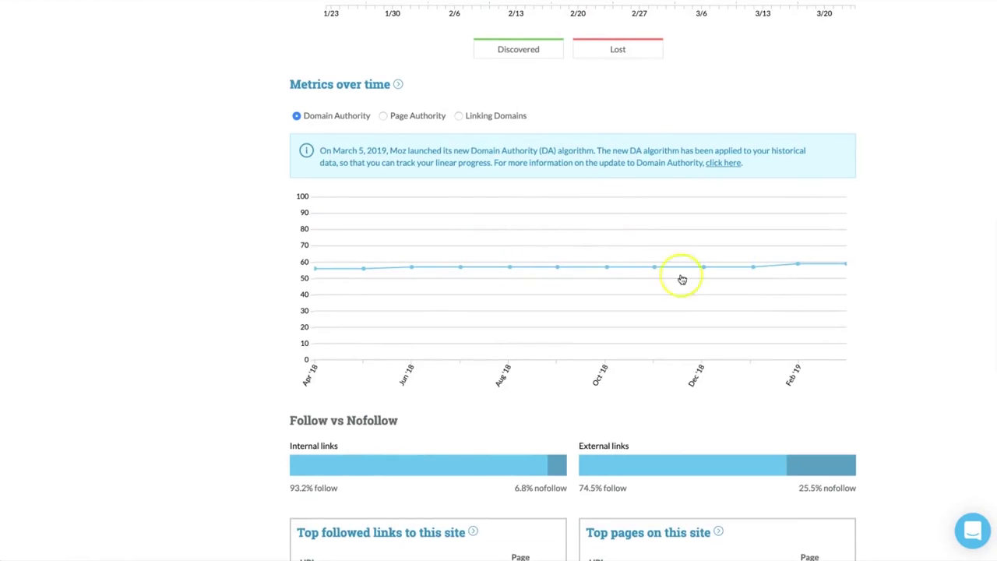
Step: Examine simplilearn.com's top followed links, top anchor text and the Linking Domains by DA chart
scroll(737, 297, down, 5)
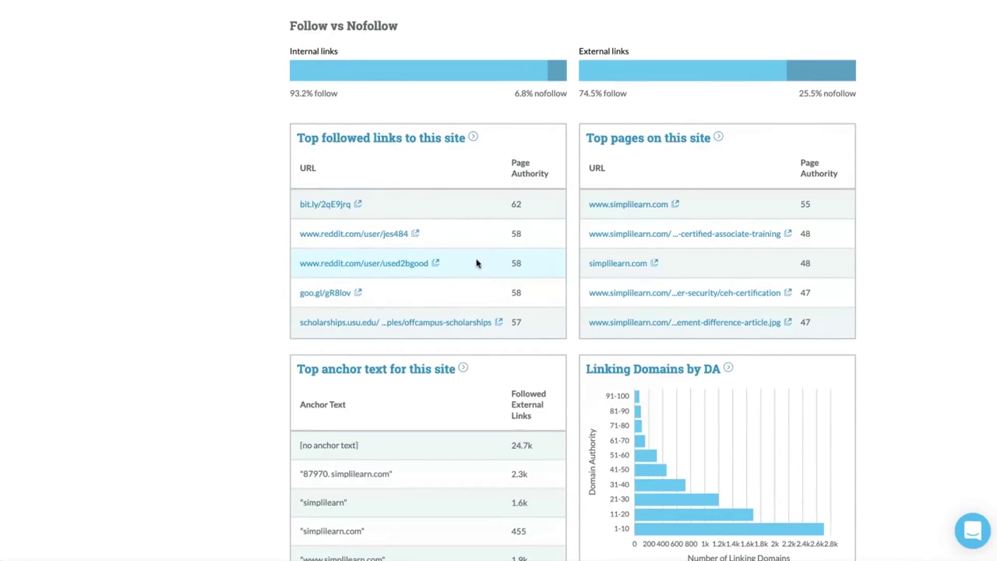
click(514, 274)
scroll(515, 275, down, 1)
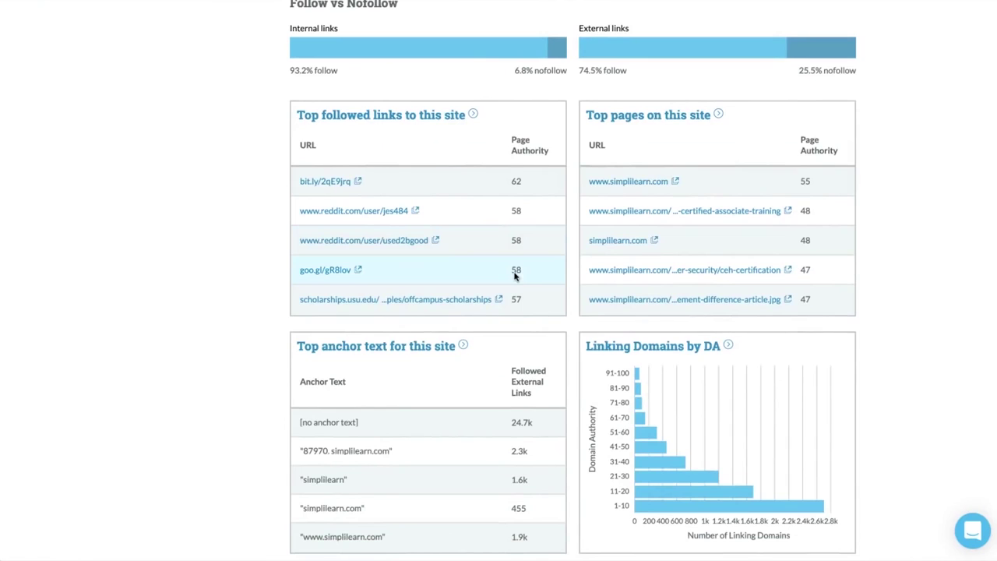
scroll(515, 275, down, 3)
click(623, 234)
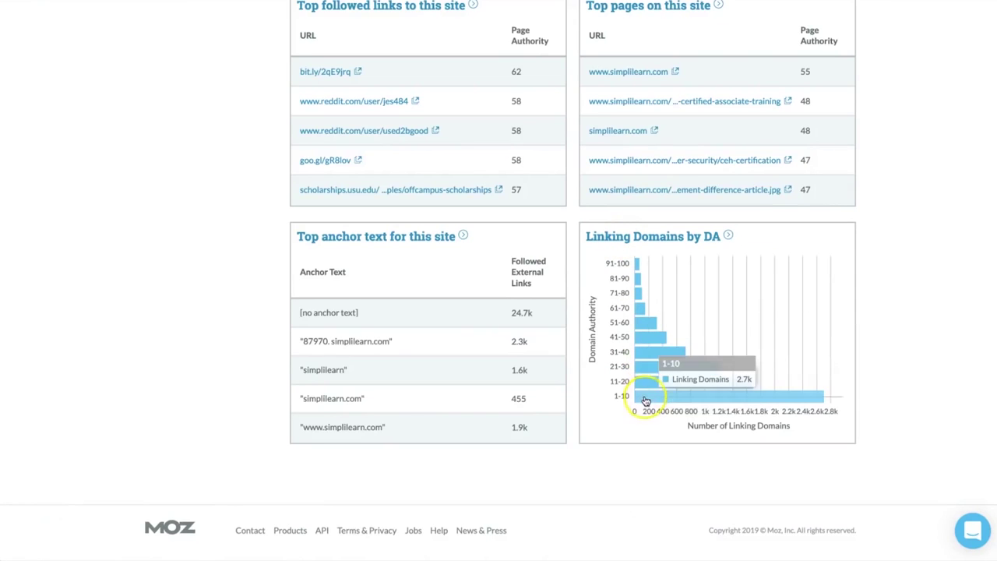
mouse_move(636, 272)
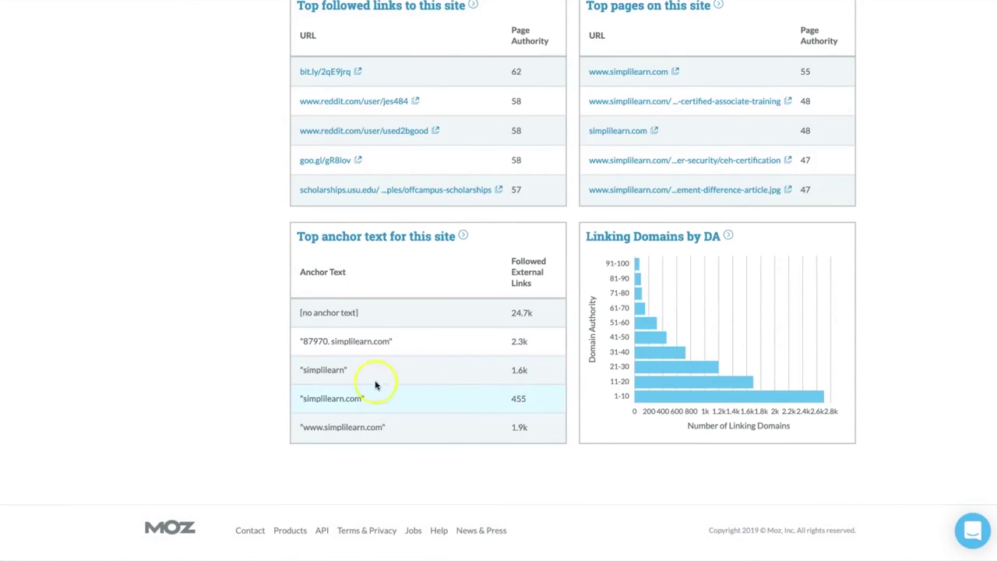
Step: Check the Page Authority of simplilearn.com's top pages and its follow versus nofollow links, and return to the overview's headline metrics
scroll(507, 461, up, 4)
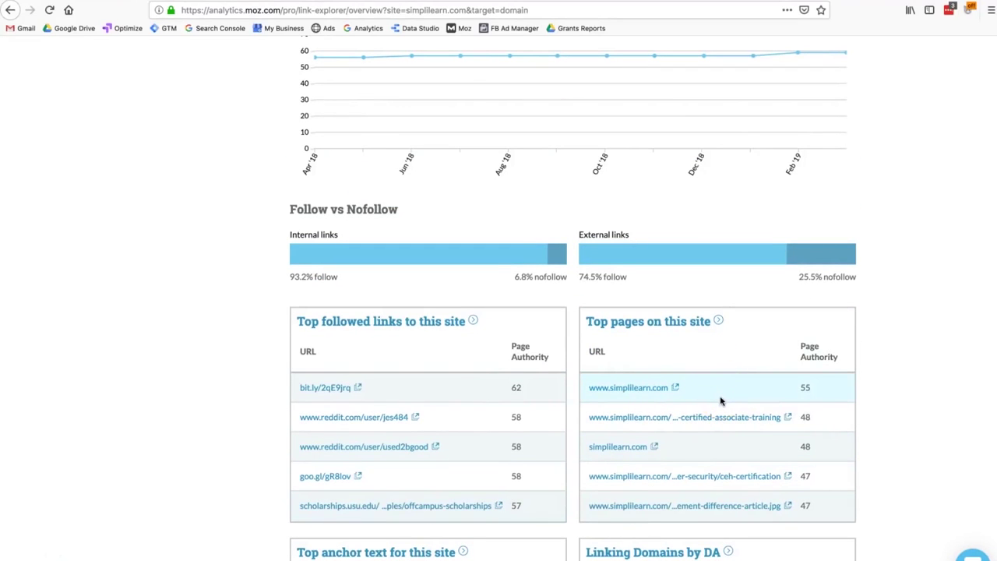
click(813, 389)
scroll(694, 346, up, 2)
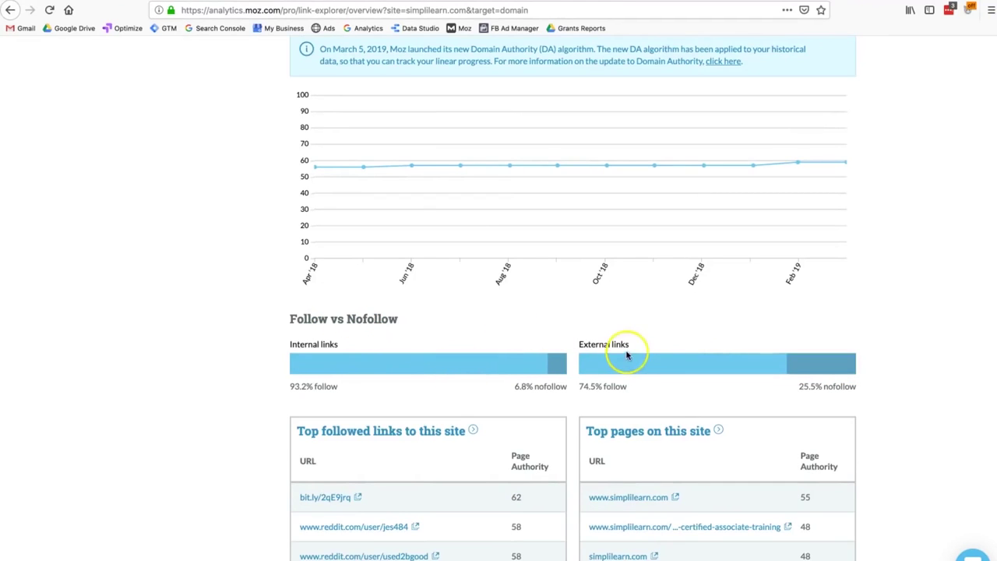
scroll(627, 366, up, 10)
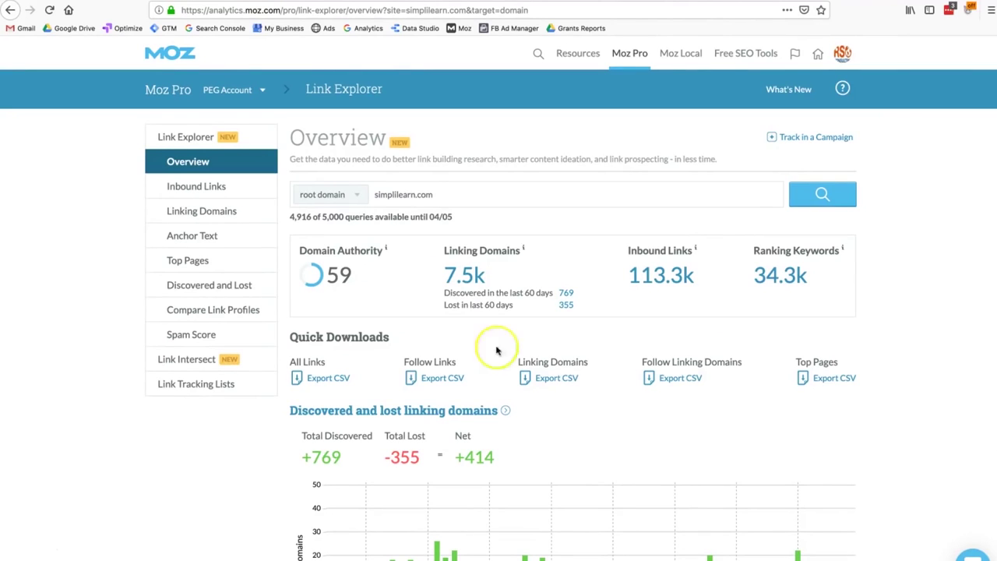
Step: Open the Linking Domains report for simplilearn.com and compare the DA values of its highest-ranked linking root domains
click(214, 219)
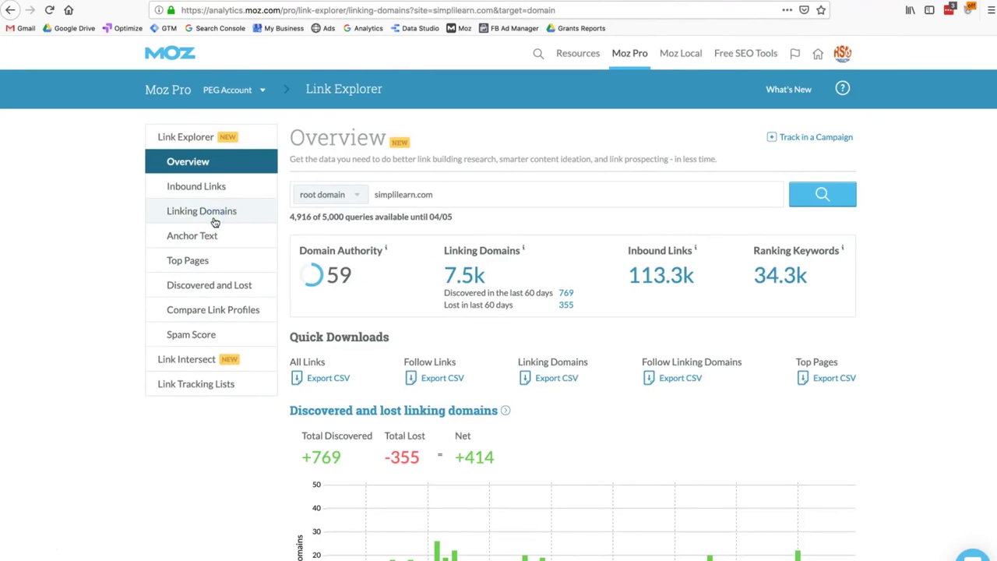
click(485, 347)
scroll(485, 350, down, 2)
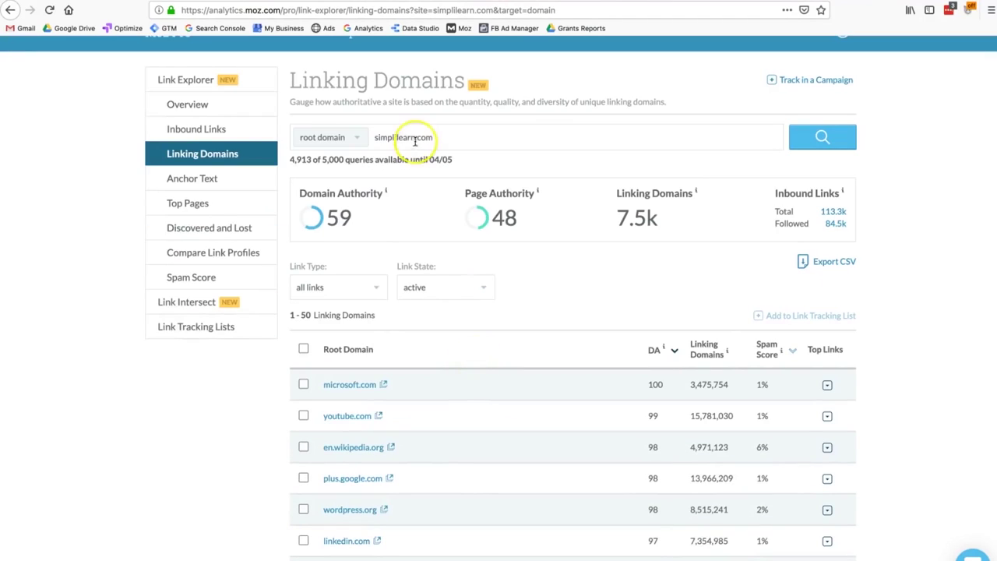
scroll(429, 482, down, 1)
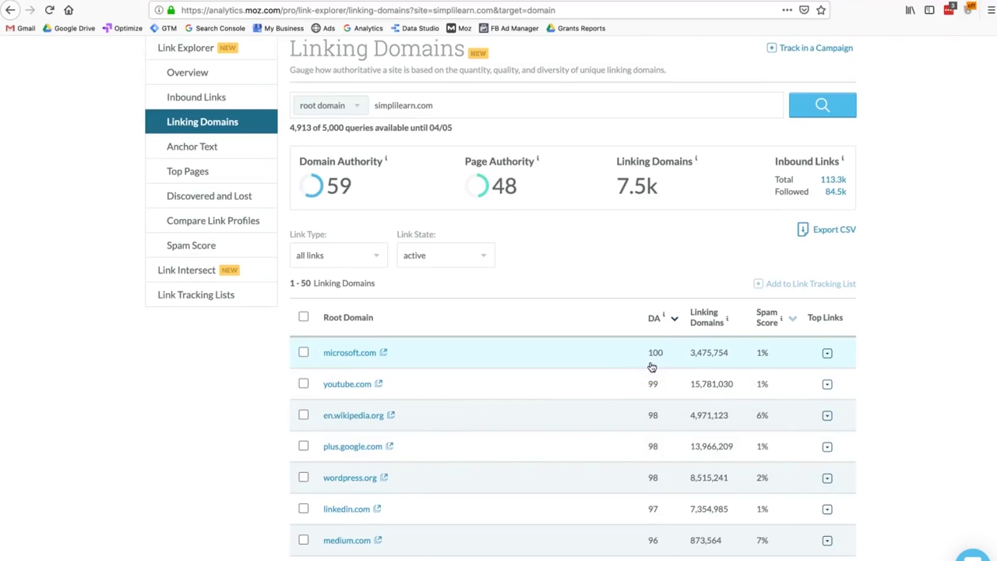
click(647, 390)
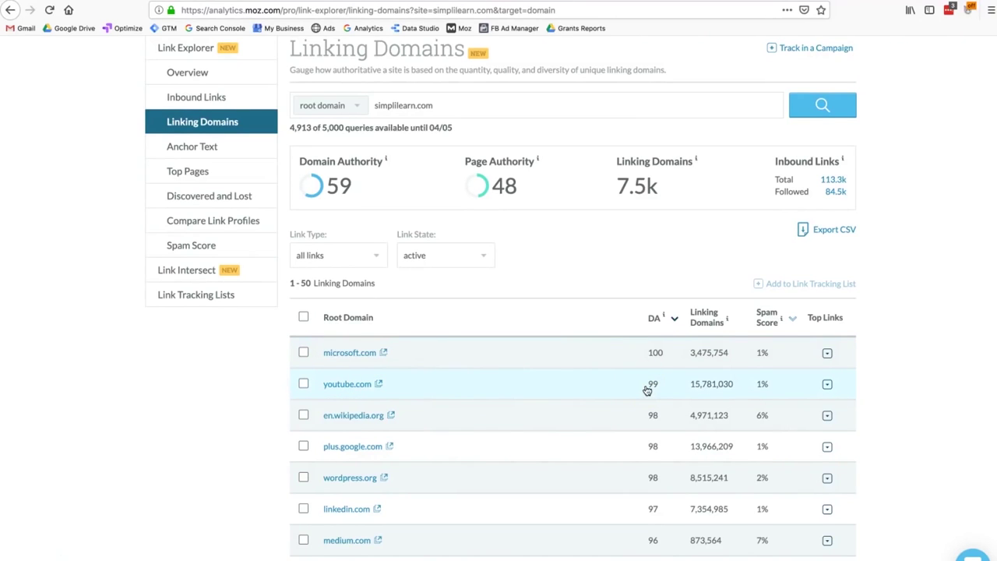
scroll(647, 390, down, 1)
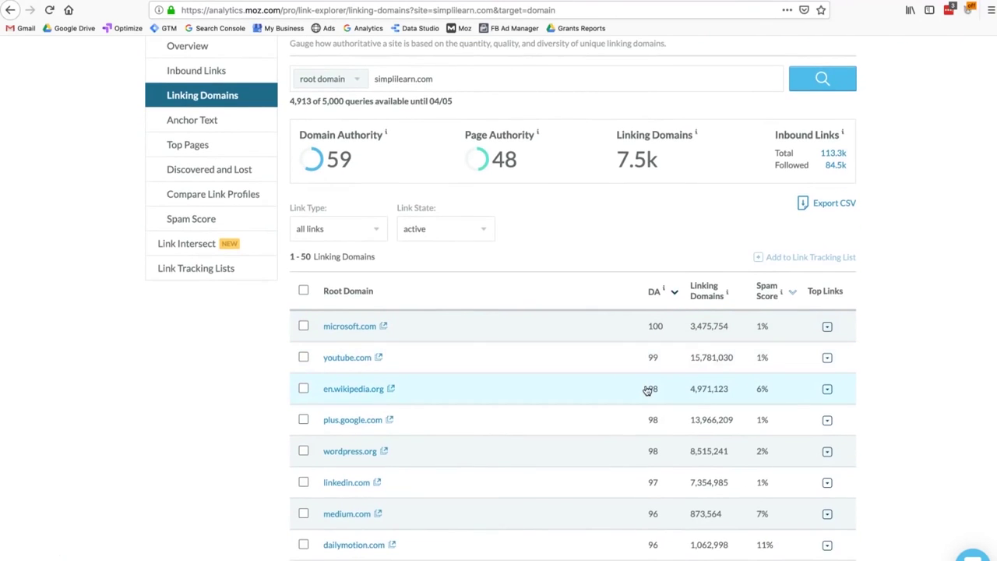
Step: Examine the spam scores of the domains linking to simplilearn.com, including feedburner.com, and return to the report header
click(631, 322)
click(652, 478)
scroll(769, 514, down, 1)
scroll(771, 518, down, 3)
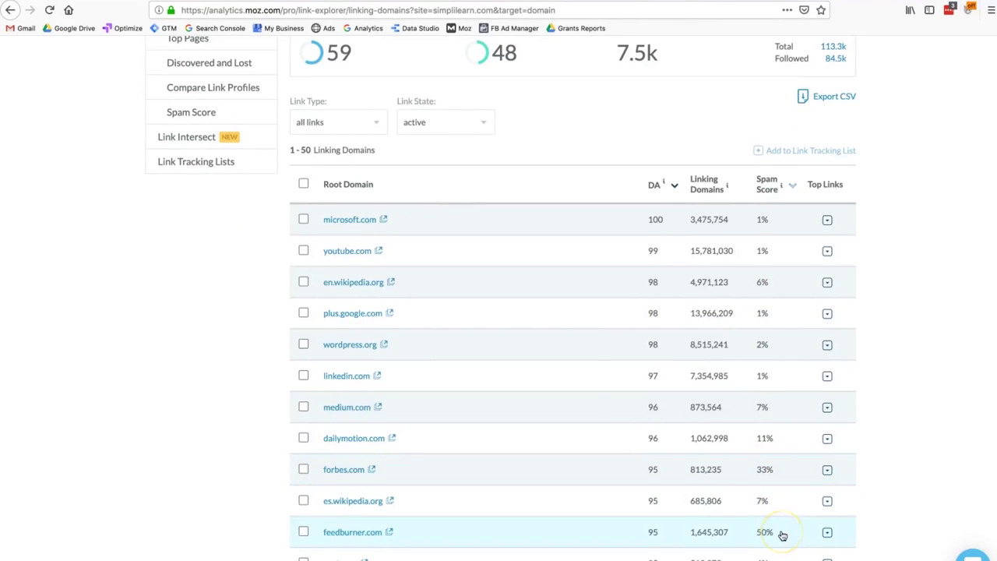
scroll(783, 535, down, 1)
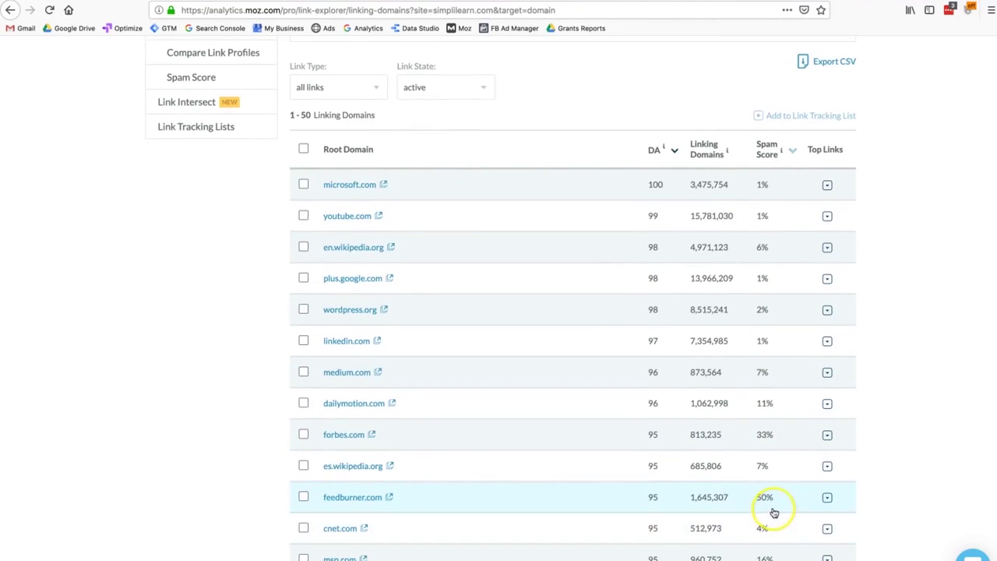
scroll(550, 539, up, 8)
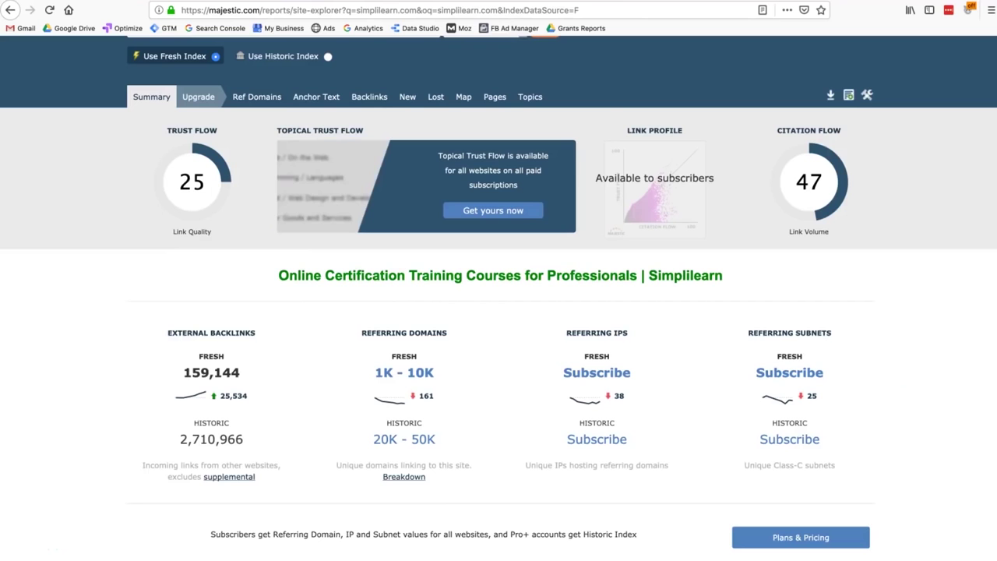
Step: Switch to Majestic Site Explorer and review the Trust Flow and Citation Flow in simplilearn.com's Fresh Index summary
click(655, 223)
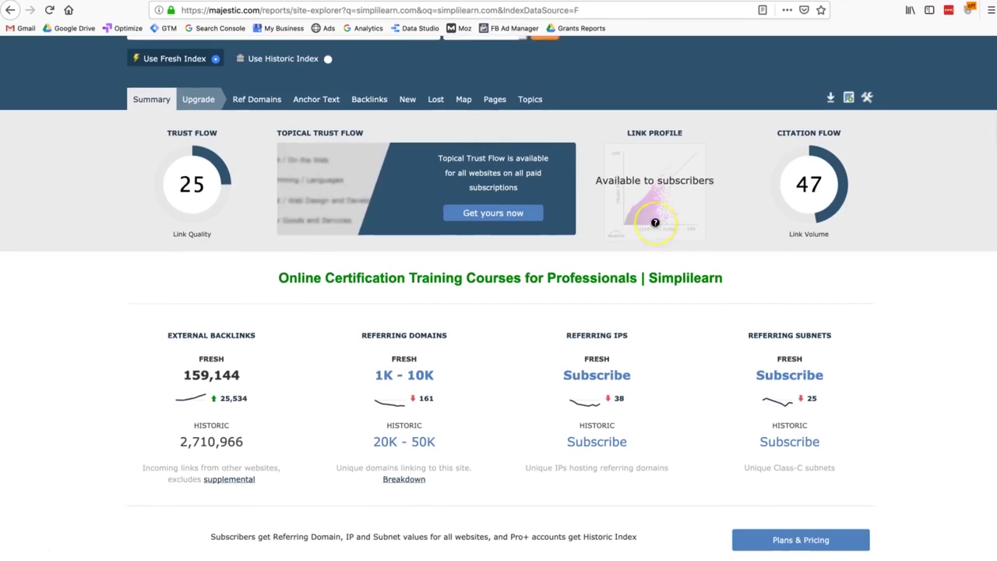
scroll(656, 223, up, 3)
scroll(655, 223, down, 1)
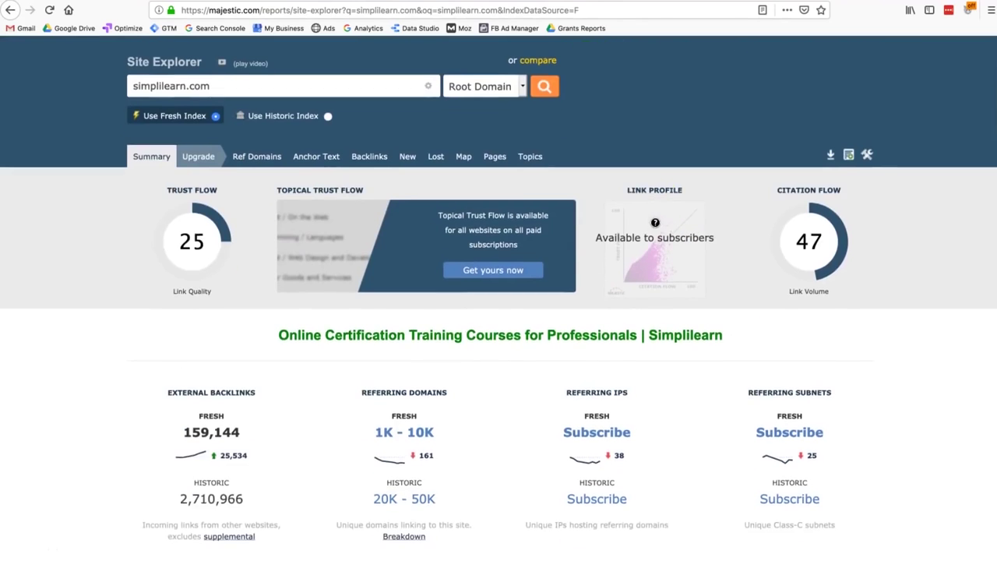
scroll(656, 223, up, 1)
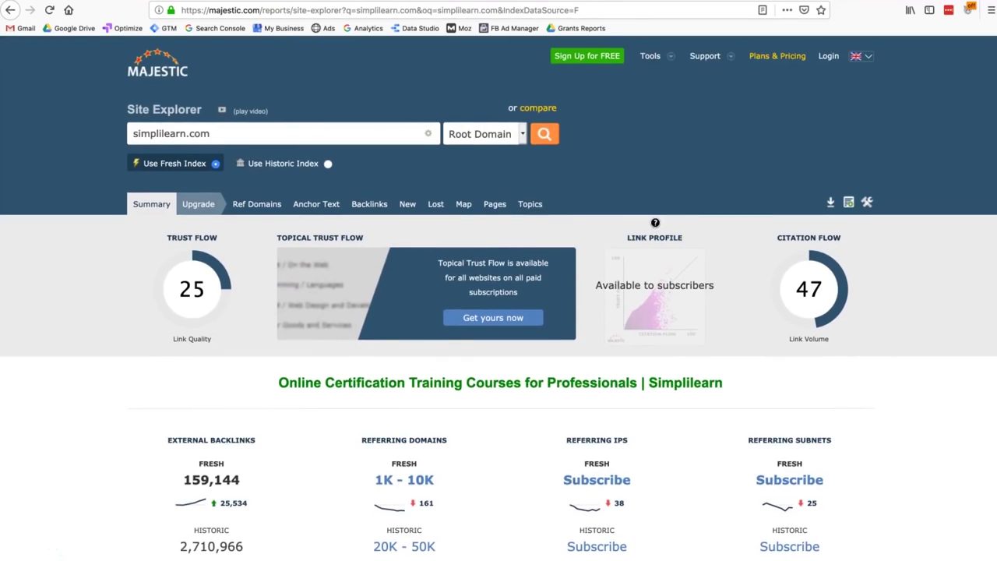
scroll(656, 223, down, 2)
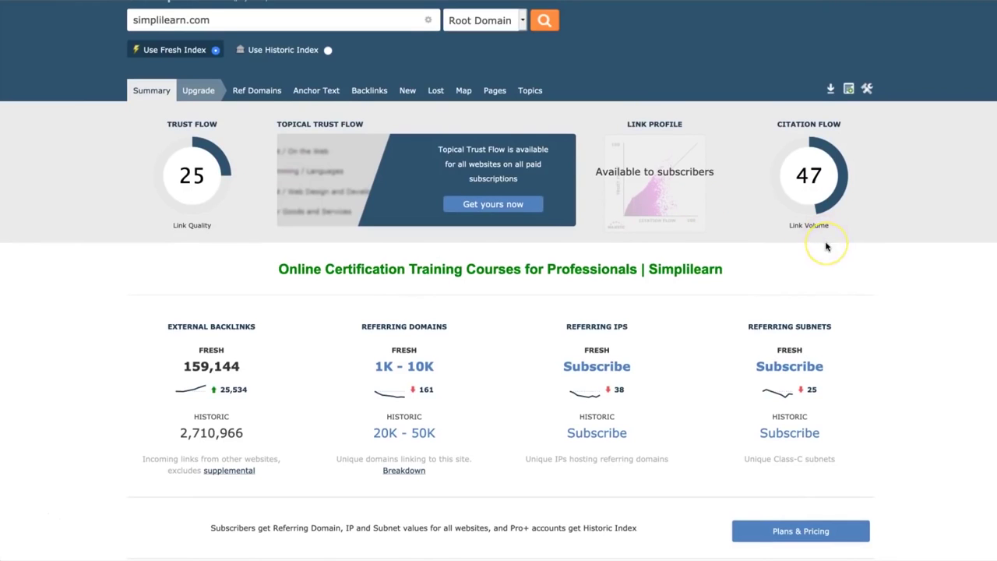
Step: Review simplilearn.com's external backlinks, referring domains, crawl information, outbound links and language breakdown in the Majestic summary
scroll(828, 247, down, 1)
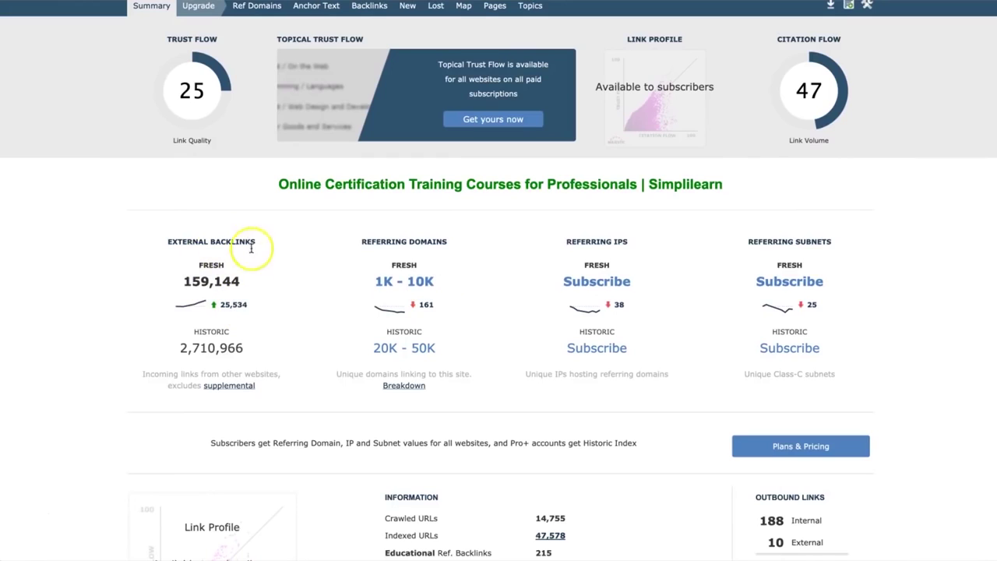
scroll(251, 265, down, 1)
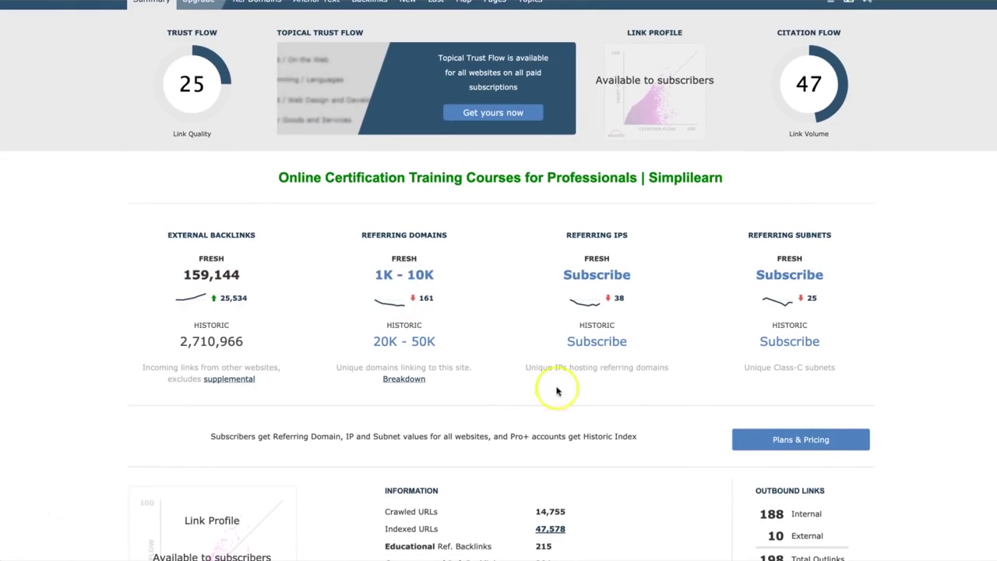
scroll(627, 425, down, 3)
scroll(624, 427, down, 3)
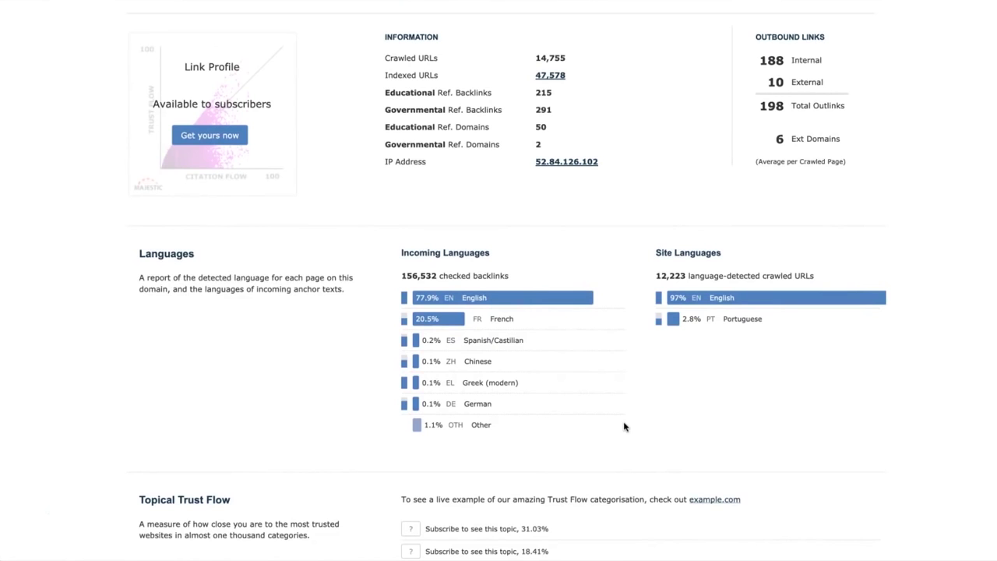
scroll(626, 425, down, 2)
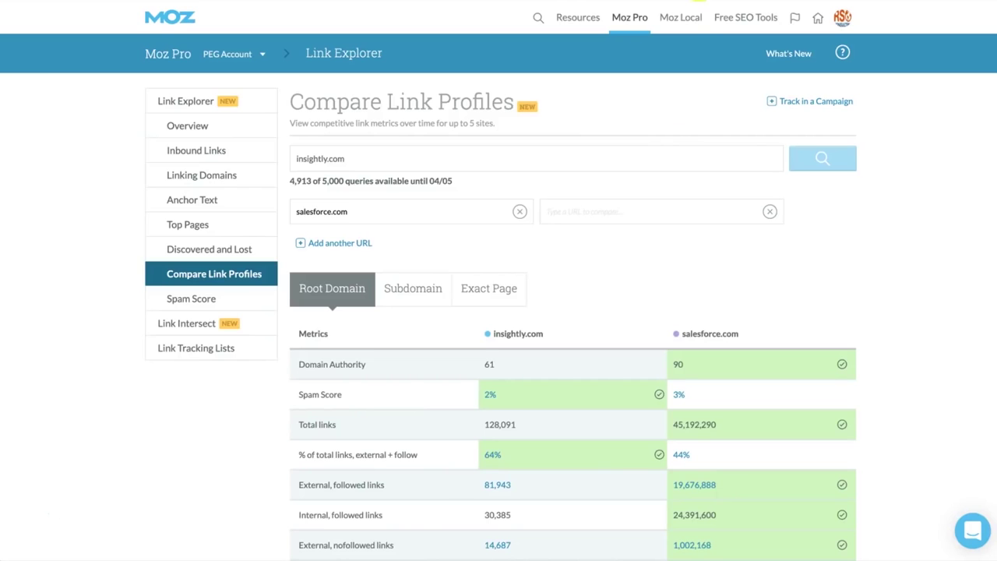
Step: Compare insightly.com and salesforce.com on Domain Authority, Spam Score, link totals and linking domains in Moz's Compare Link Profiles table
click(680, 158)
scroll(617, 391, down, 1)
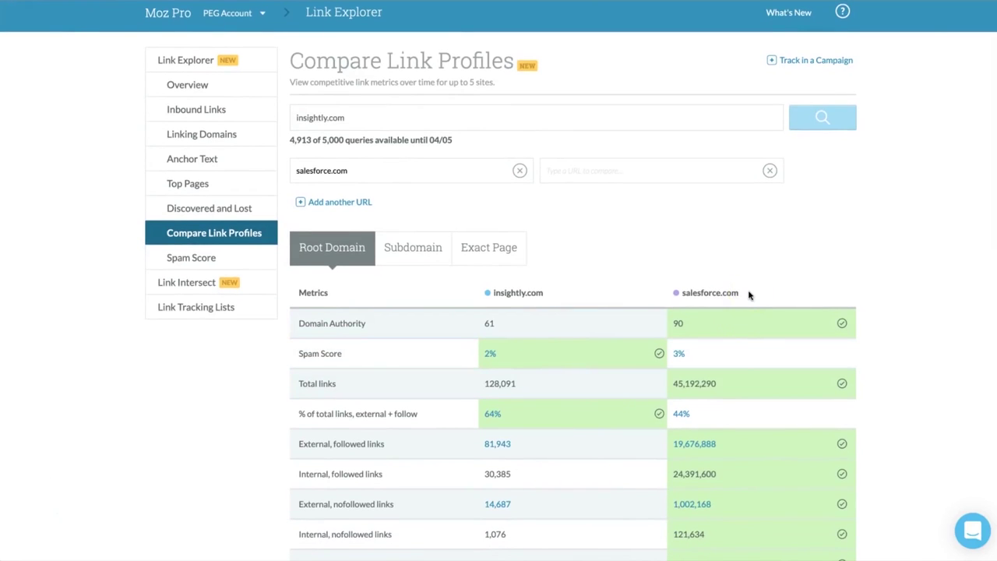
scroll(749, 295, down, 2)
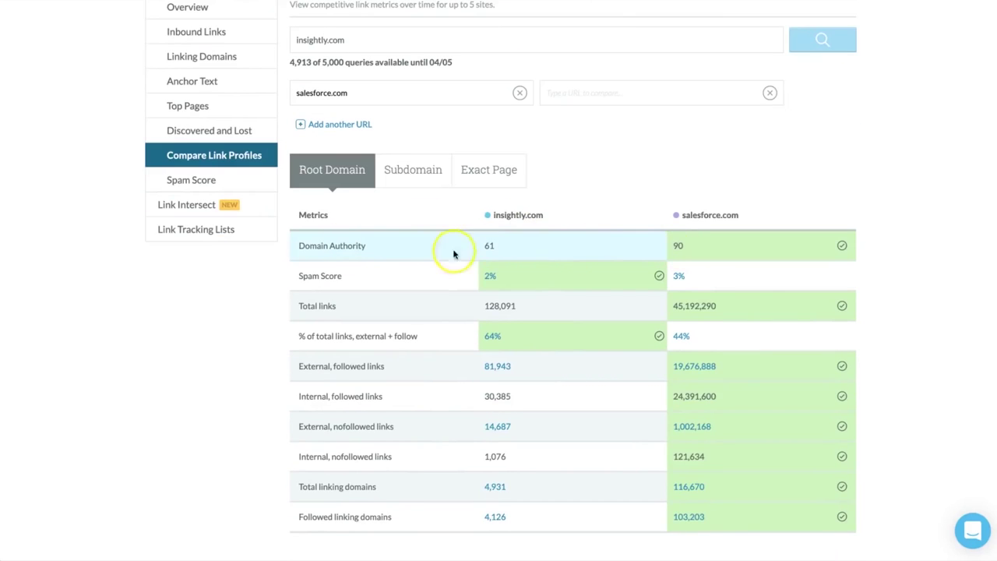
scroll(568, 336, down, 2)
scroll(566, 336, down, 1)
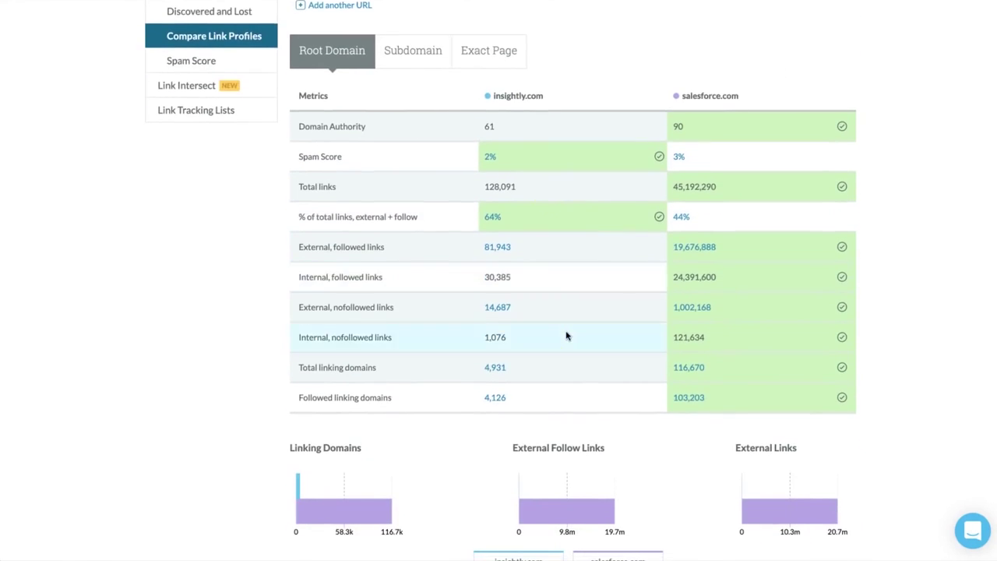
scroll(552, 251, down, 1)
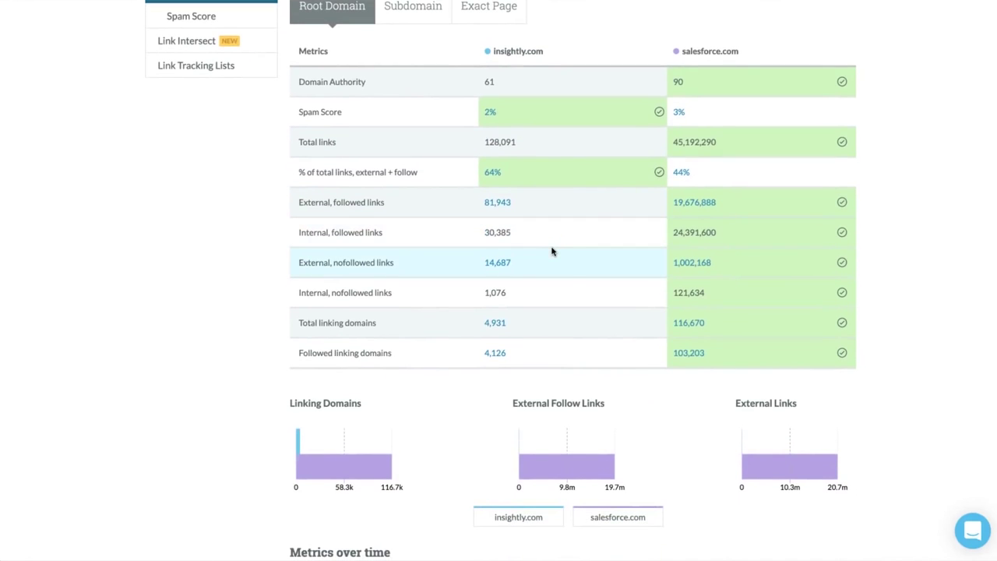
scroll(549, 276, down, 1)
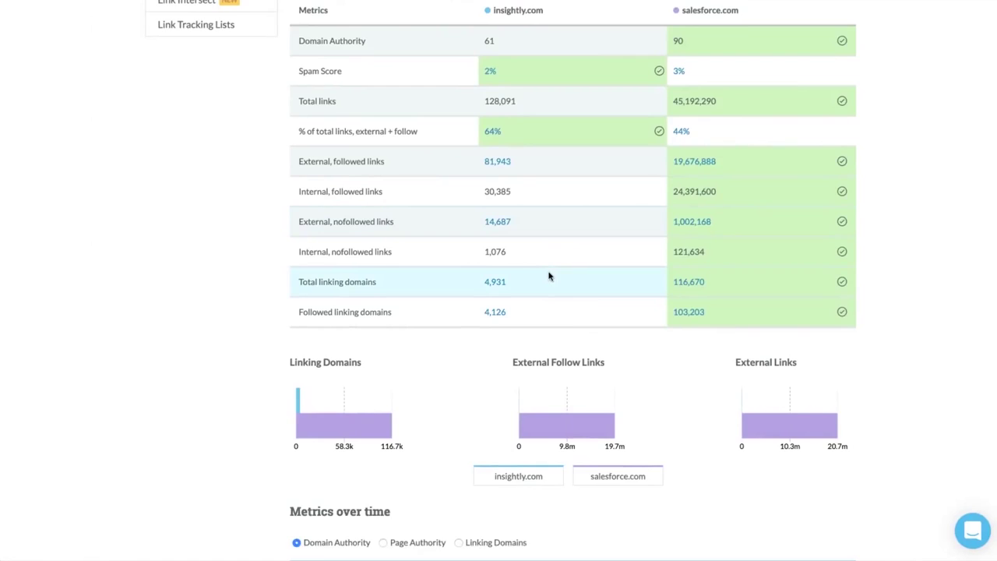
Step: Review the External Follow Links chart and the Domain Authority history for both sites, and return to the report header
scroll(548, 276, down, 3)
mouse_move(533, 293)
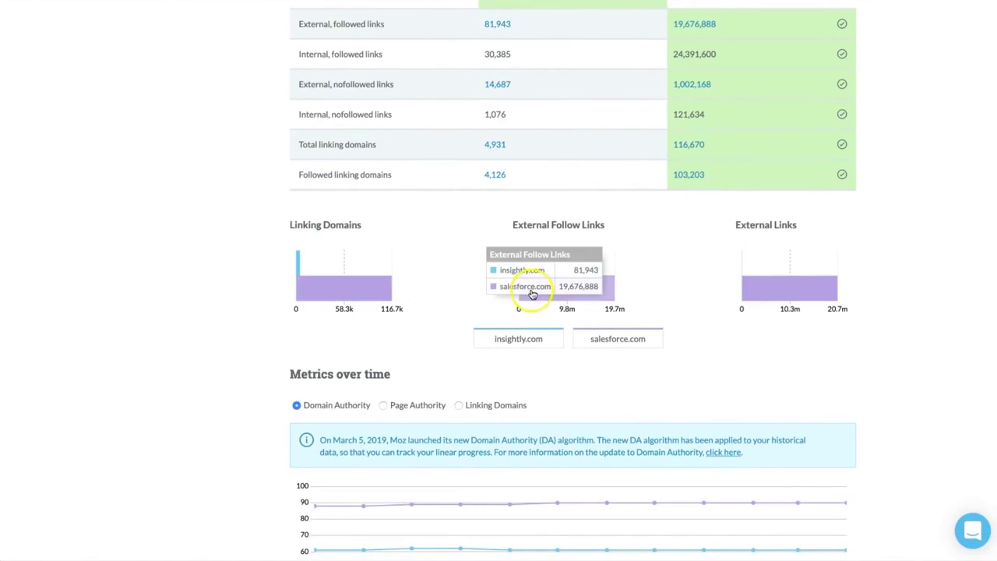
scroll(775, 357, down, 6)
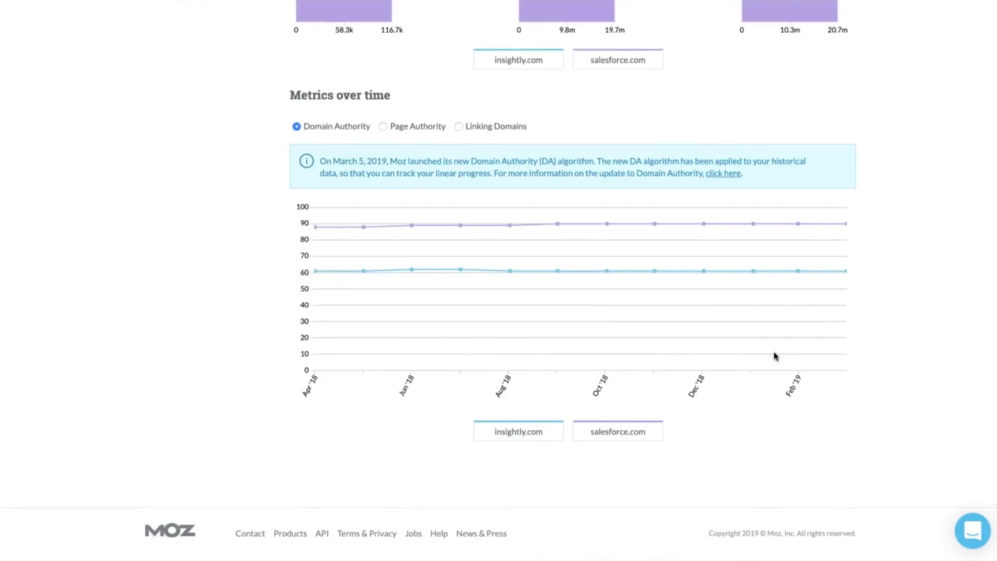
scroll(774, 356, up, 15)
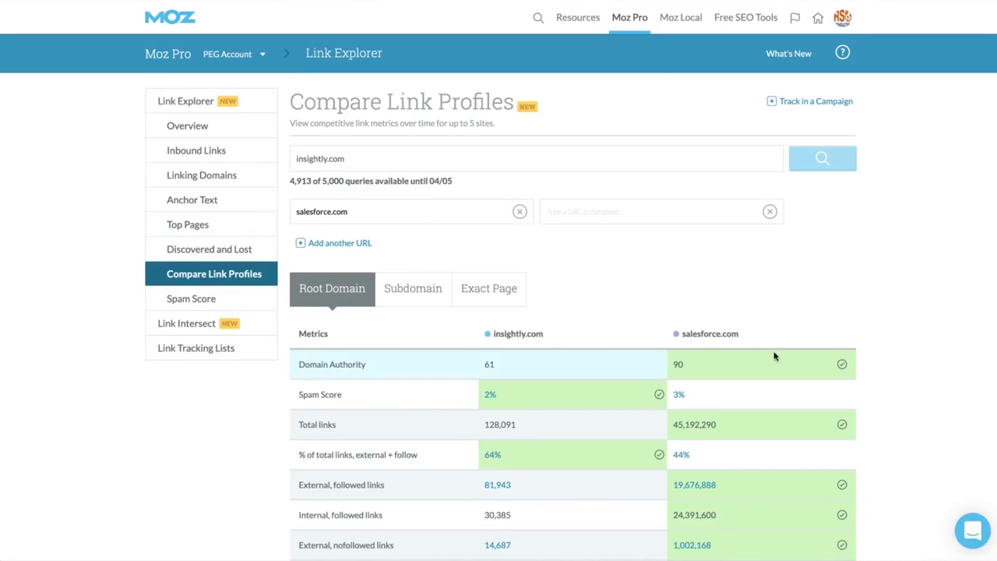
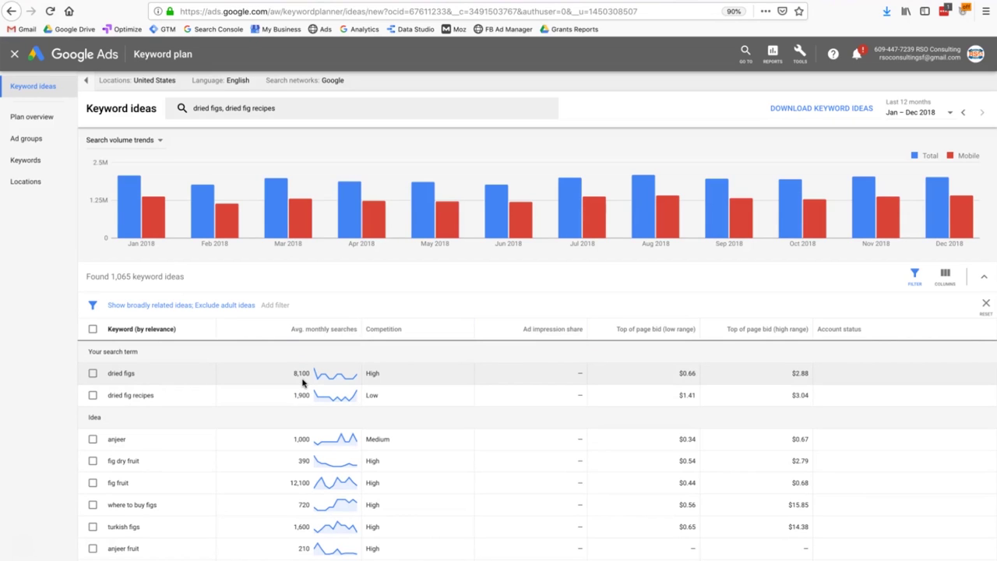
Step: In Google Ads Keyword Planner, inspect the monthly search trend and top-of-page bid for the keyword "dried figs"
click(328, 380)
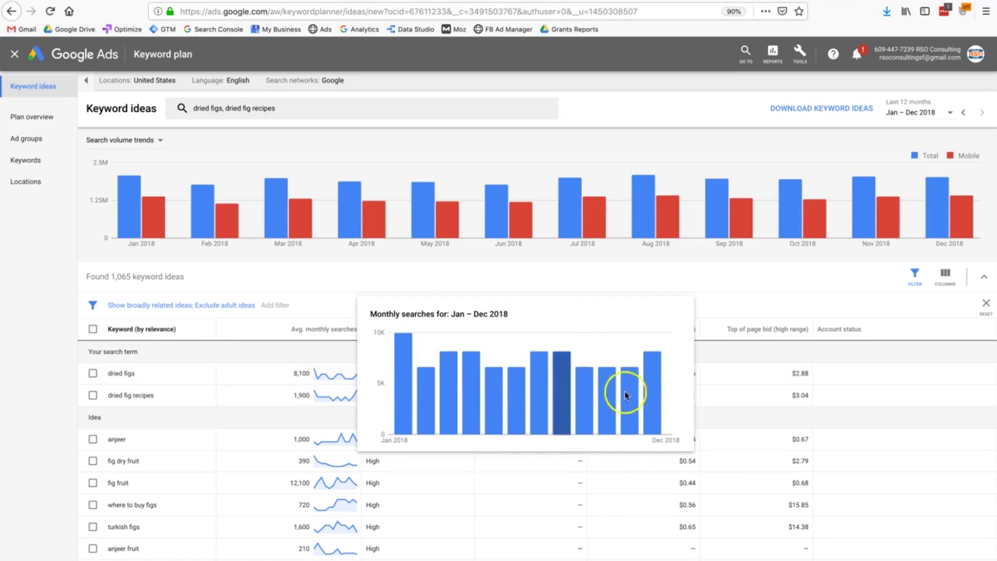
mouse_move(471, 417)
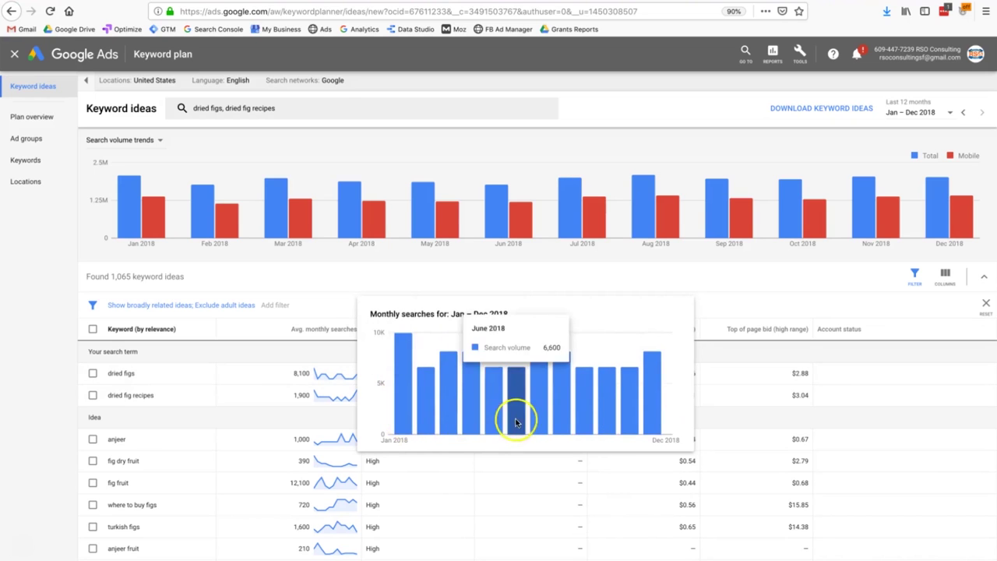
mouse_move(559, 425)
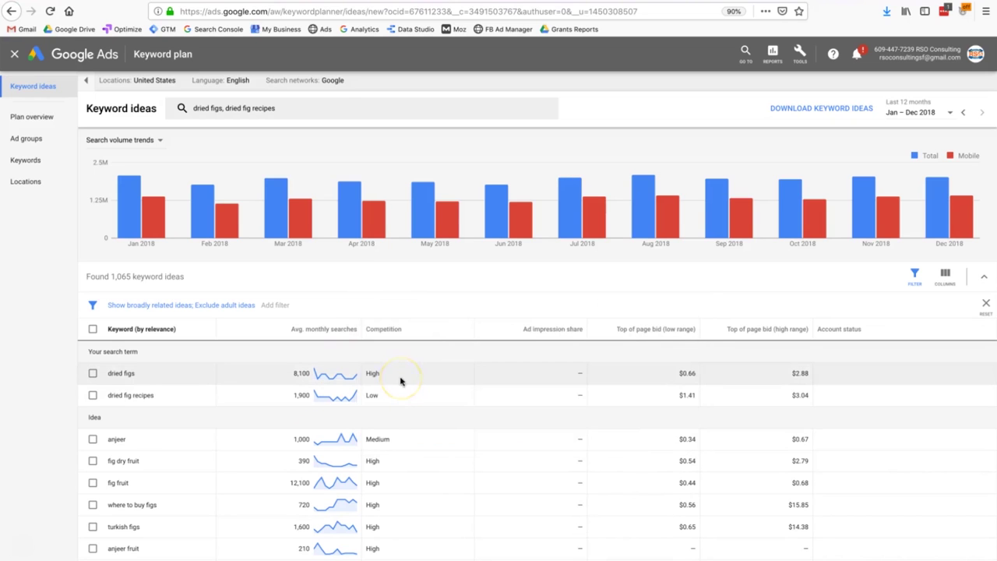
drag(641, 374, 682, 376)
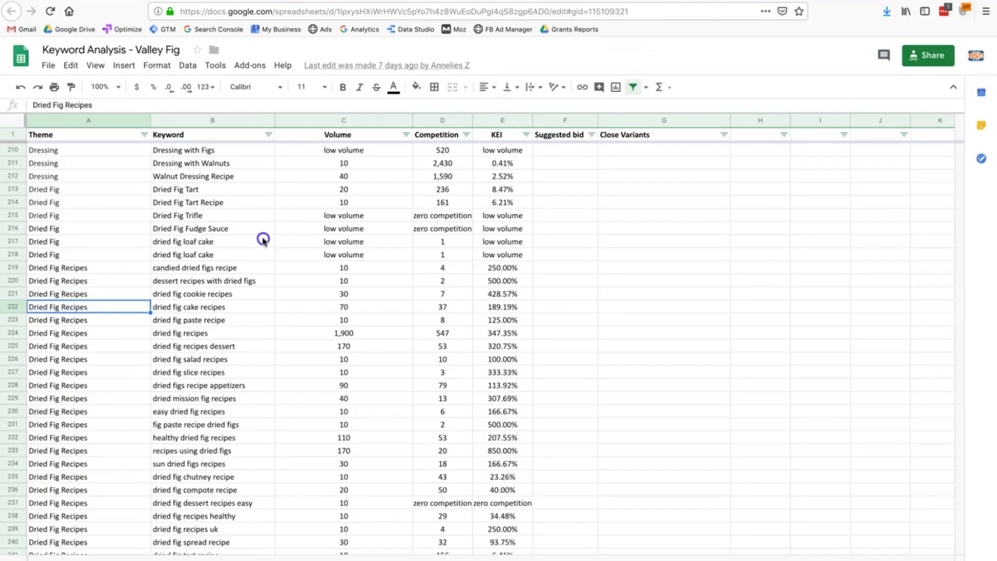
Step: In the Keyword Analysis - Valley Fig sheet, review the Volume and Competition values of the Dried Fig and Dried Fig Recipes keywords
click(263, 241)
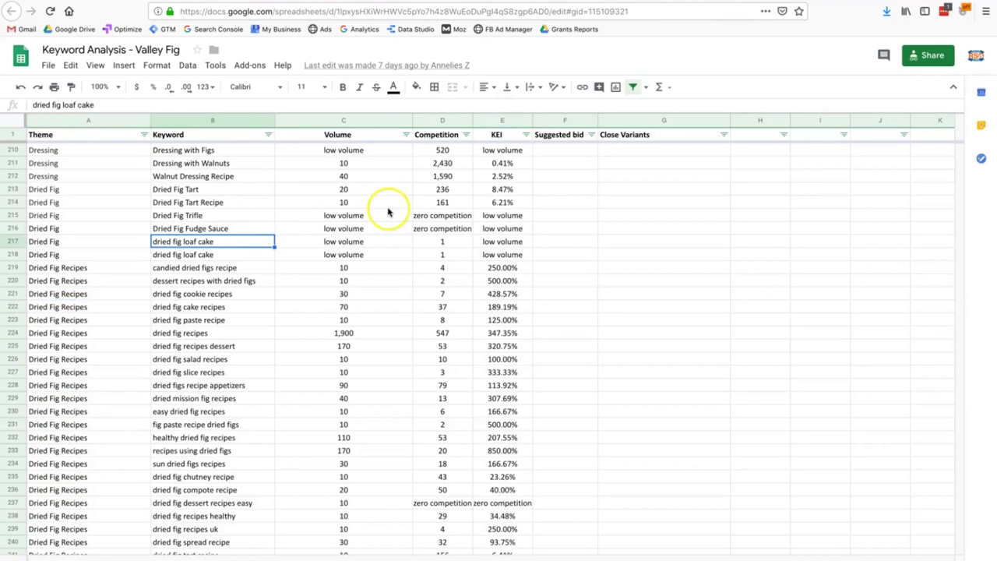
click(373, 316)
scroll(373, 315, up, 2)
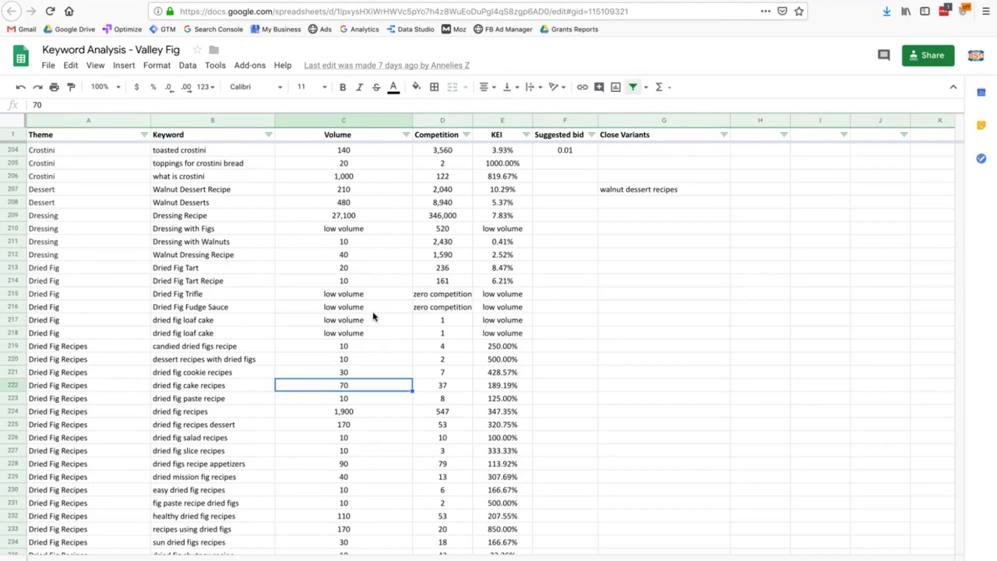
click(366, 282)
click(438, 284)
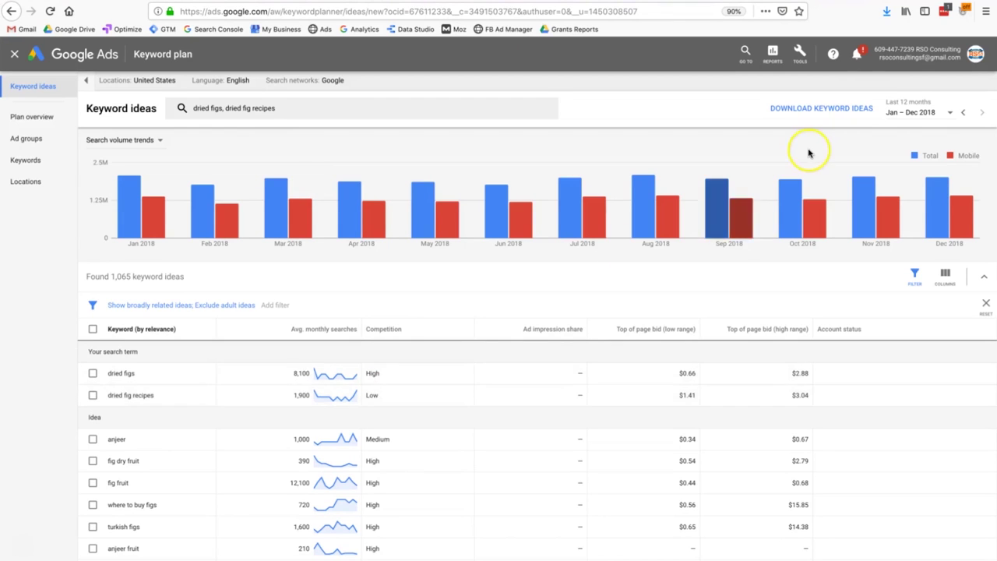
Step: Search Google for "dried figs" in a new browser tab and check the total number of results
click(874, 3)
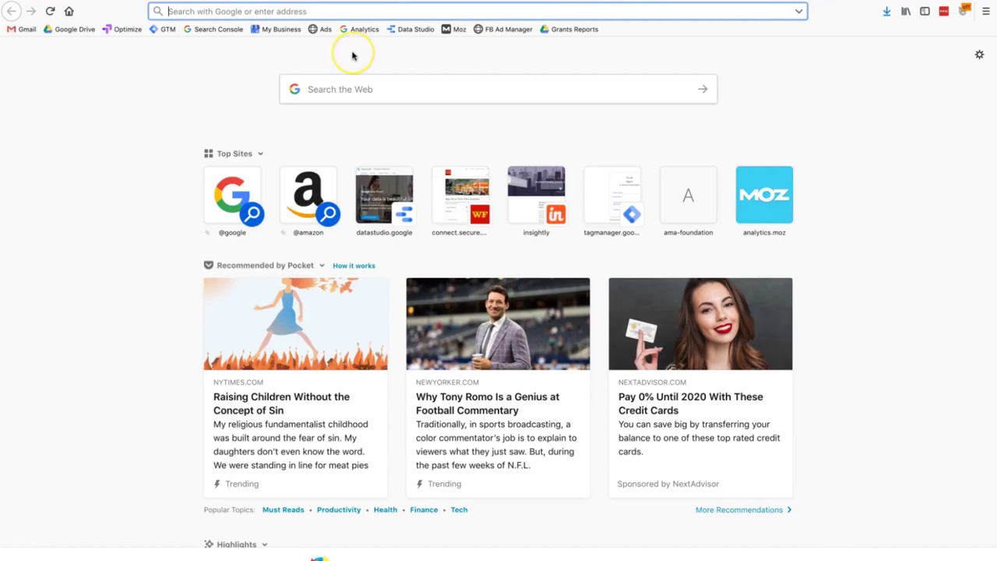
text(dried figs)
key(Return)
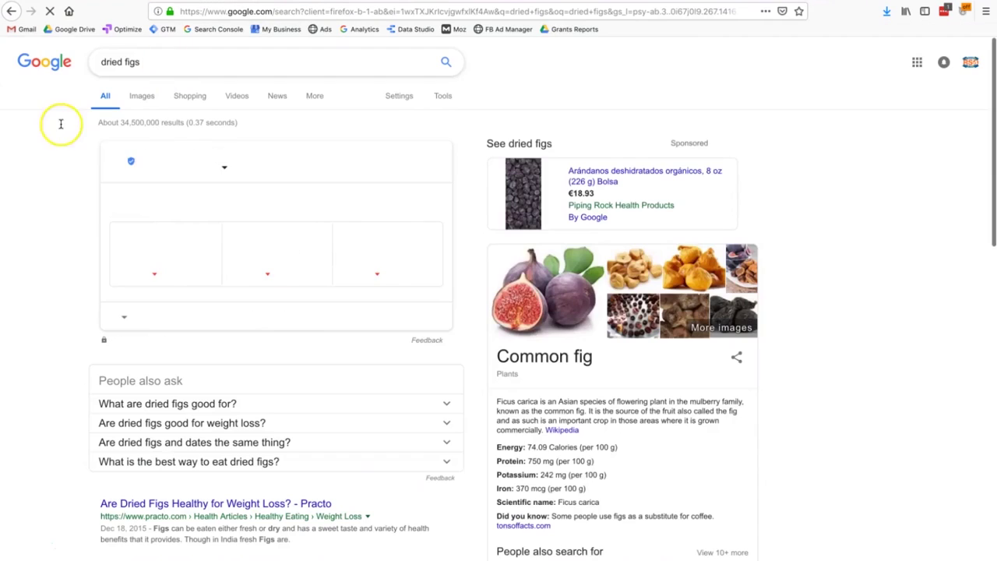
triple_click(142, 125)
click(142, 125)
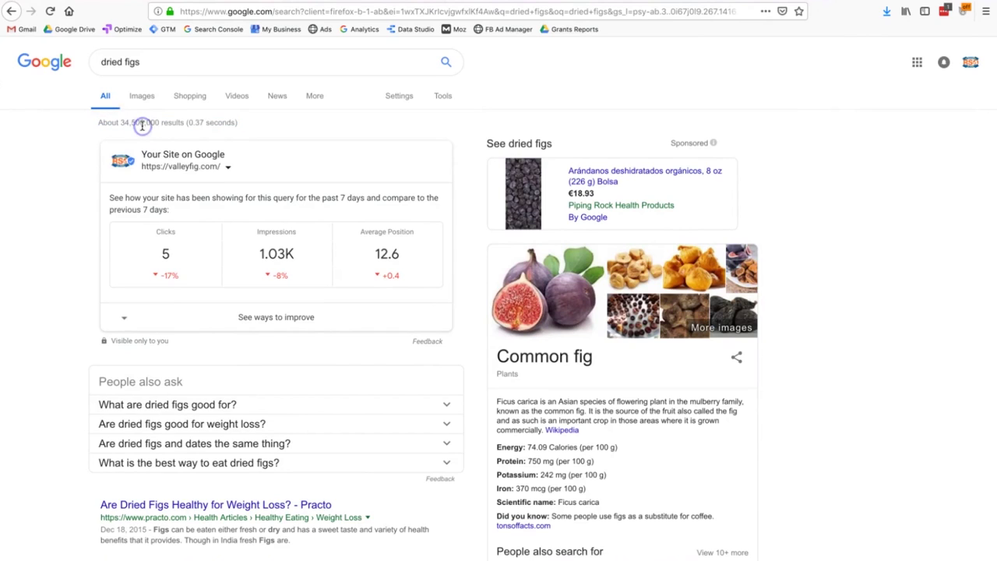
Step: Refine the Google search to "allintitle: dried figs" to find the pages competing for the keyword in their titles
click(143, 62)
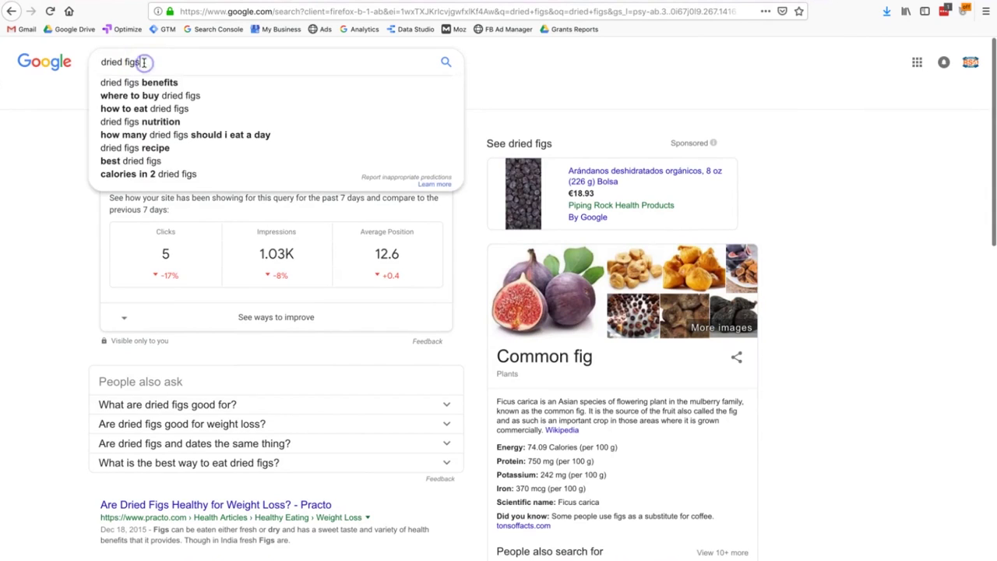
click(100, 64)
text(all)
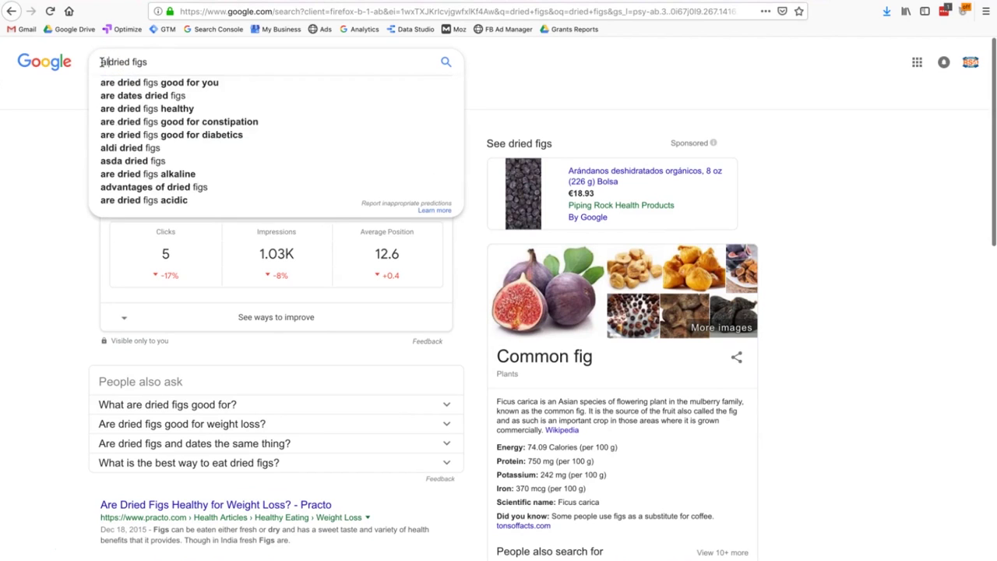
text(intitle)
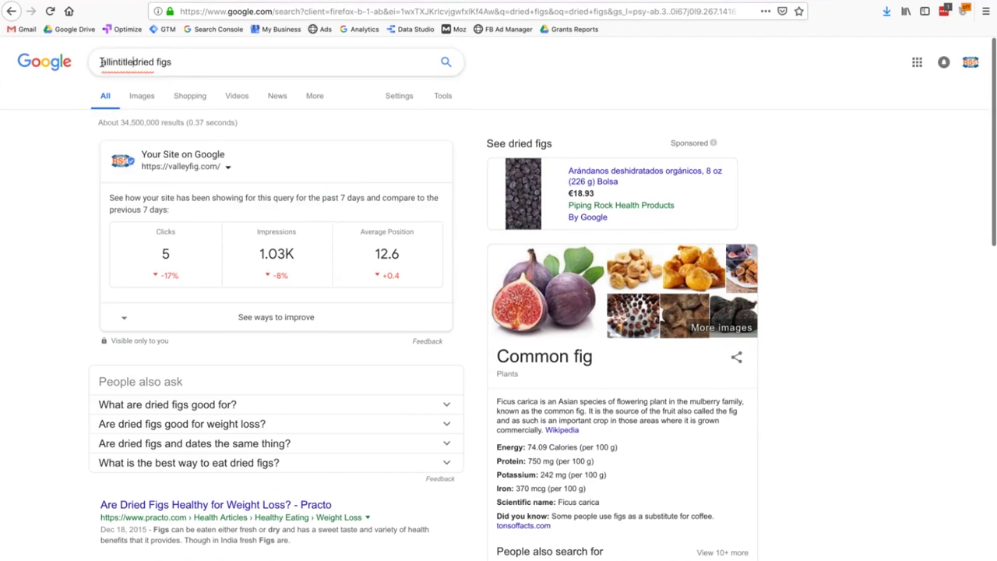
text(:)
key(Return)
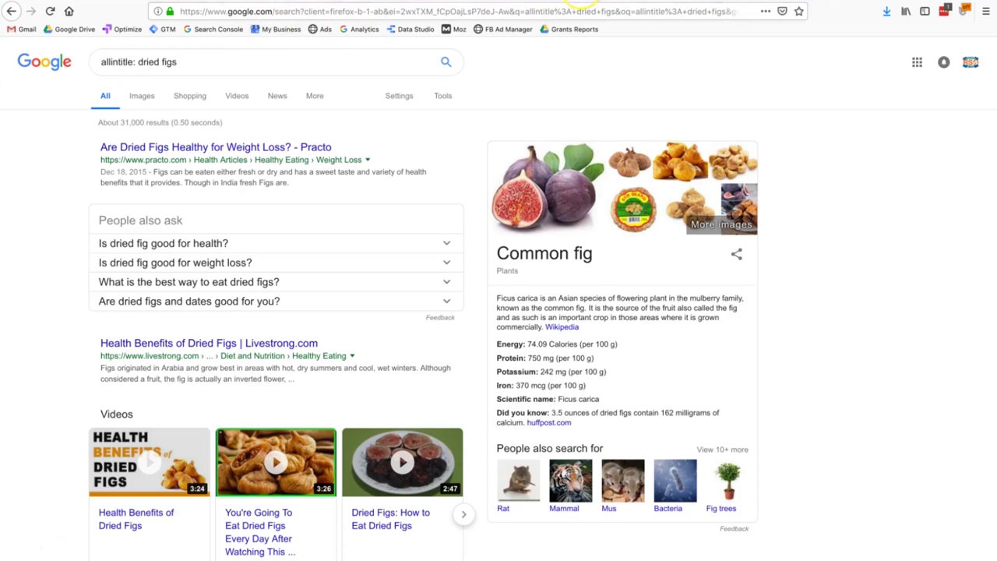
Step: Return to the Keyword Analysis - Valley Fig sheet and insert a blank row above row 218, the second "dried fig loaf cake" entry
click(557, 2)
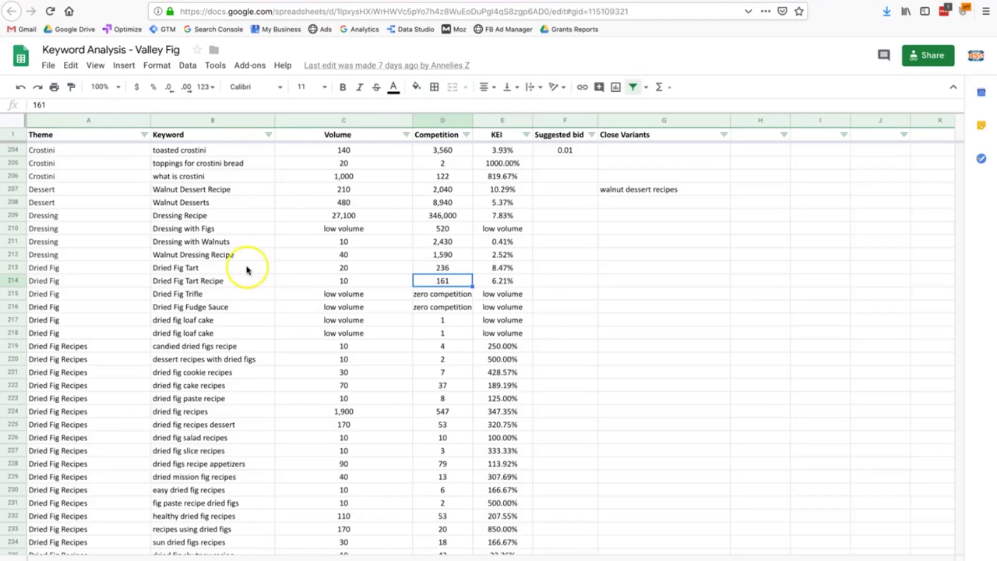
click(145, 346)
click(17, 333)
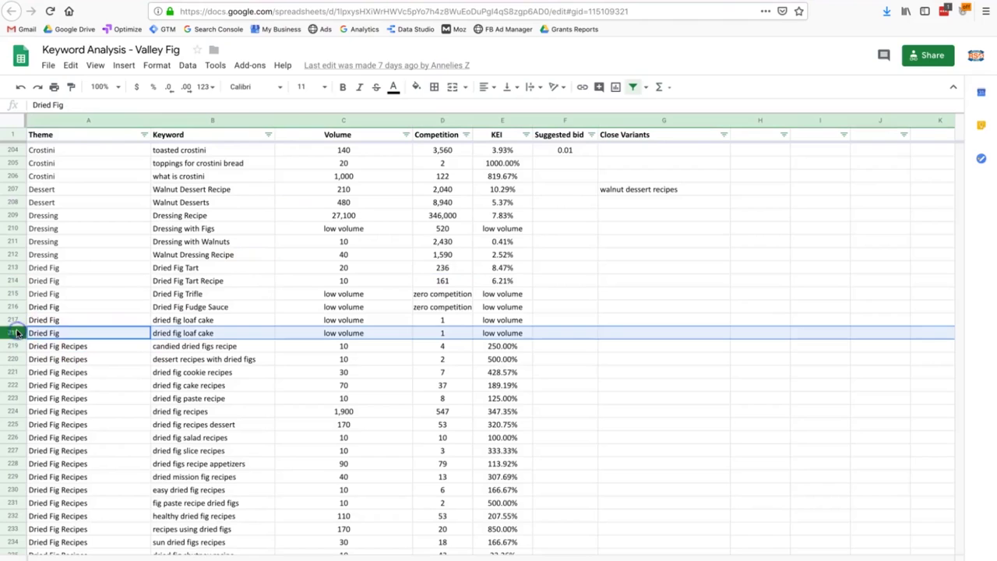
click(123, 66)
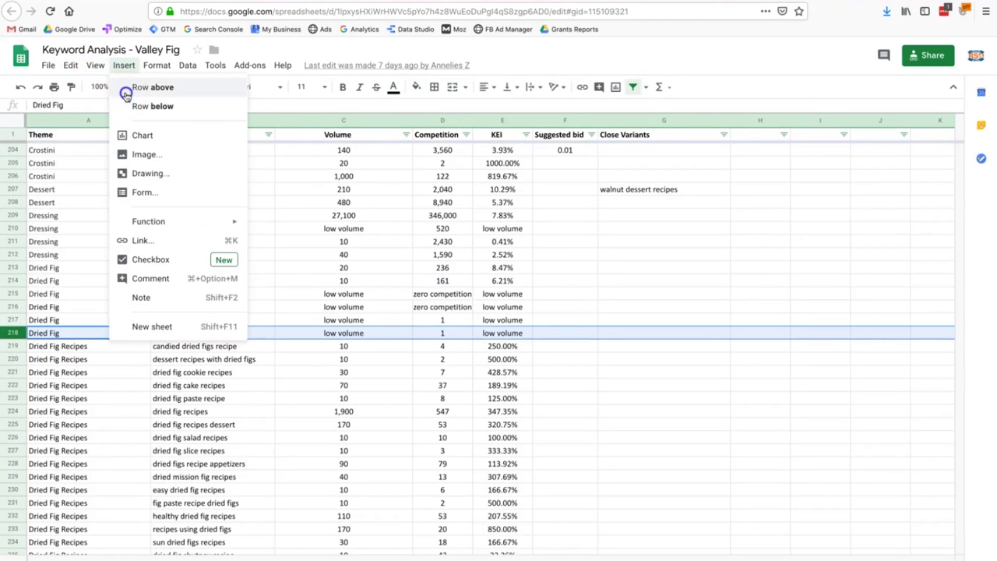
click(126, 92)
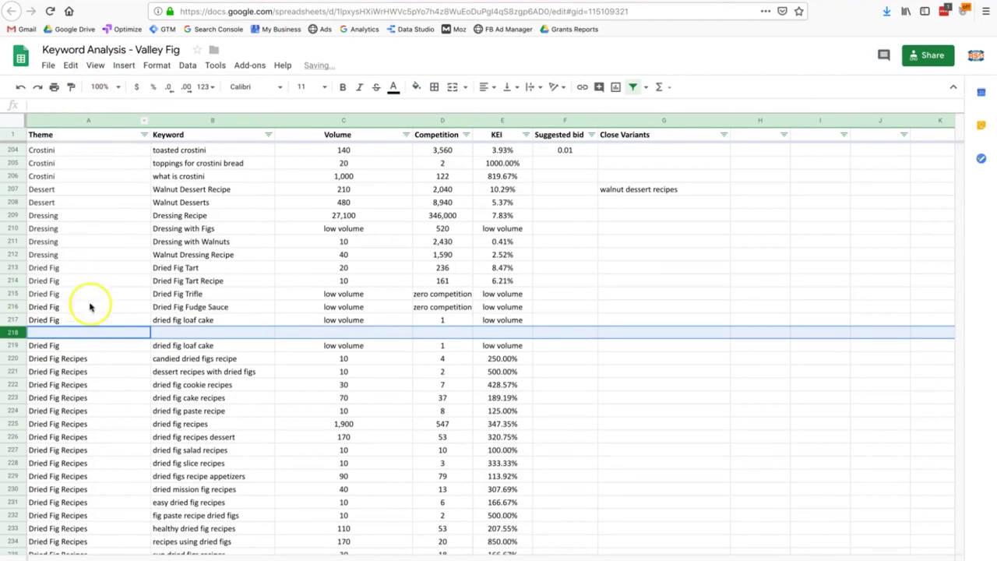
Step: Fill the blank row 218 with the keyword "dried figs", a Volume of 8,100 and a Competition of 31,000
click(174, 332)
text(dried figs)
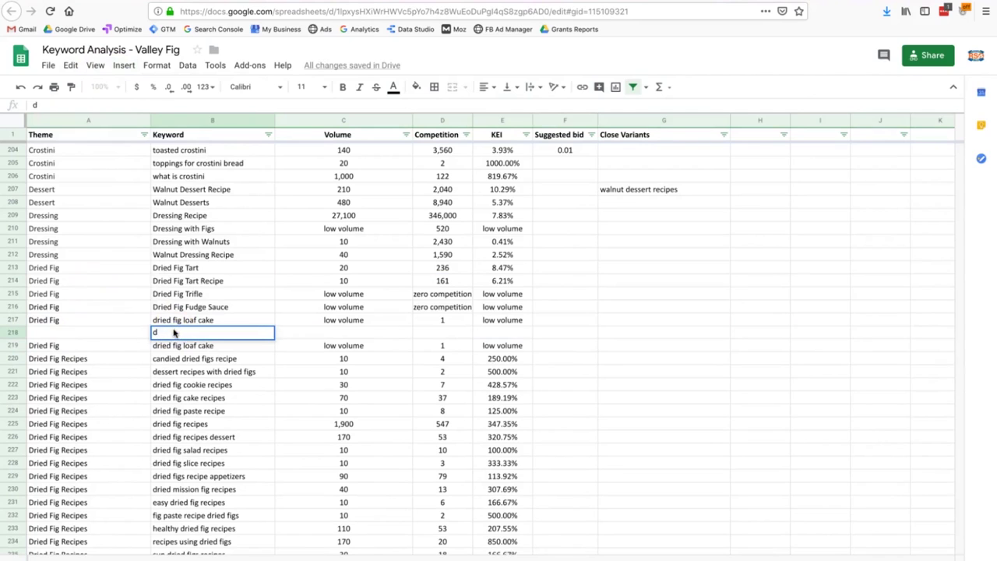
key(Tab)
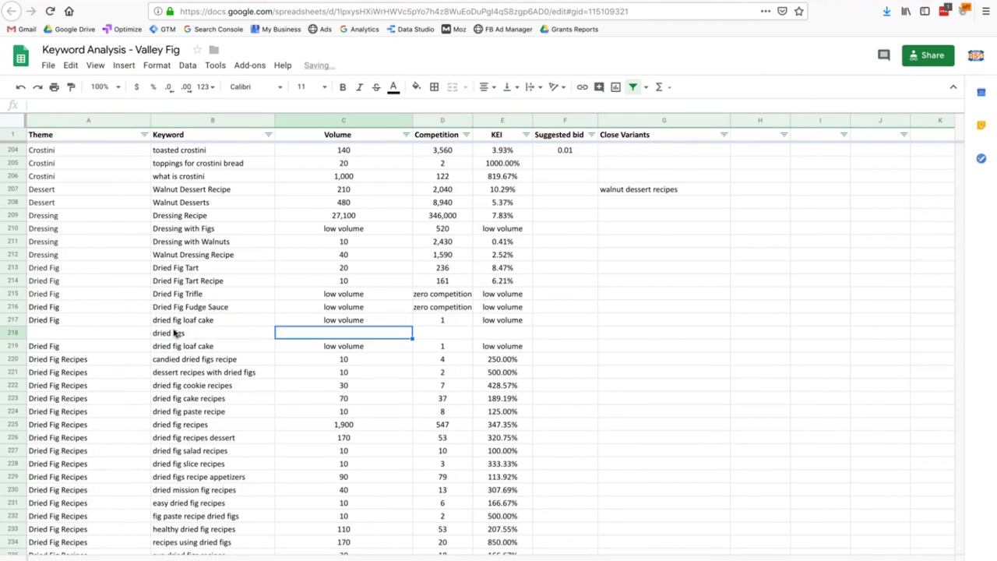
text(8,100)
key(Tab)
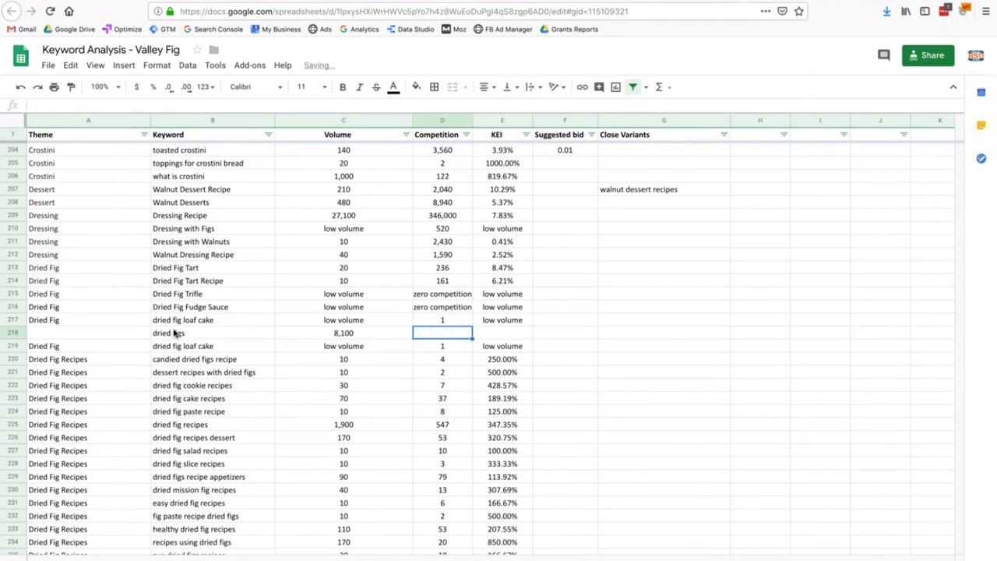
text(31,000)
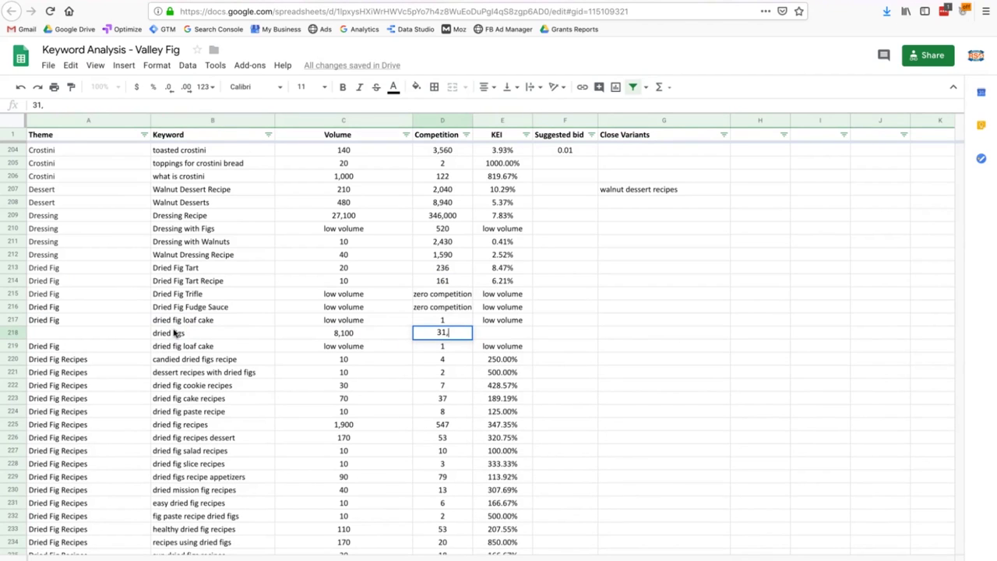
key(Tab)
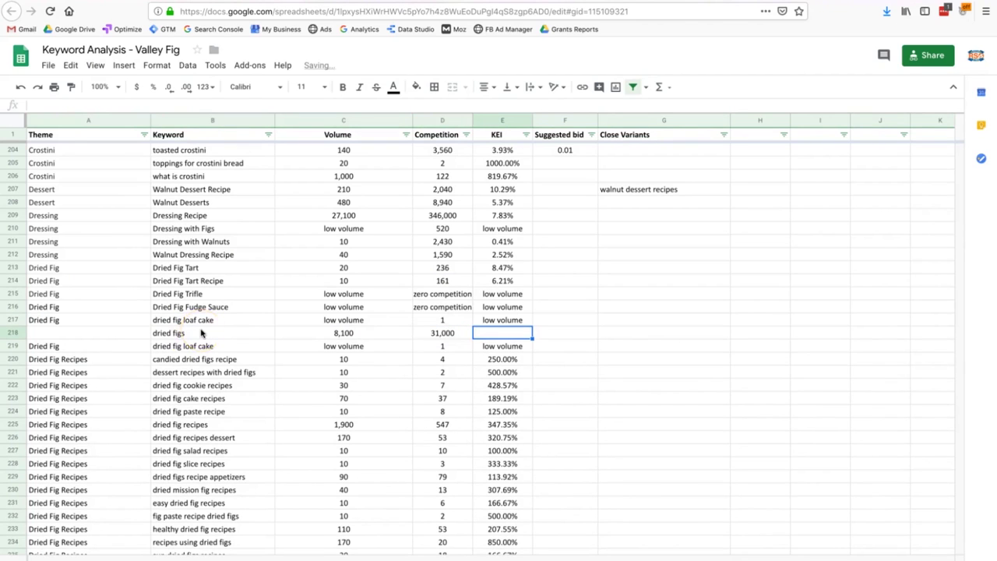
Step: Calculate the KEI for "dried figs" in E218 with the formula =C218/D218 and format it as a percentage
text(=)
click(328, 335)
text(/)
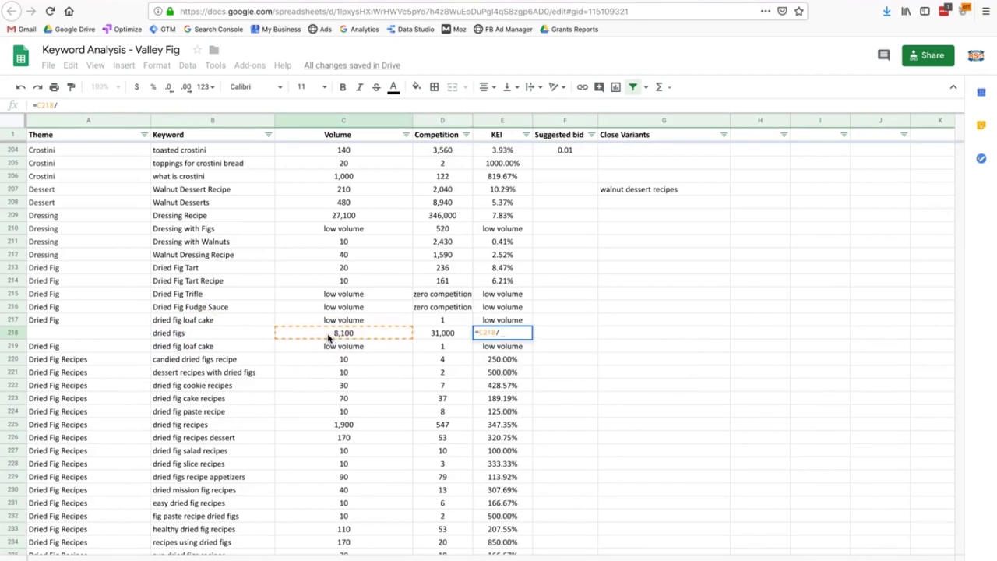
click(446, 334)
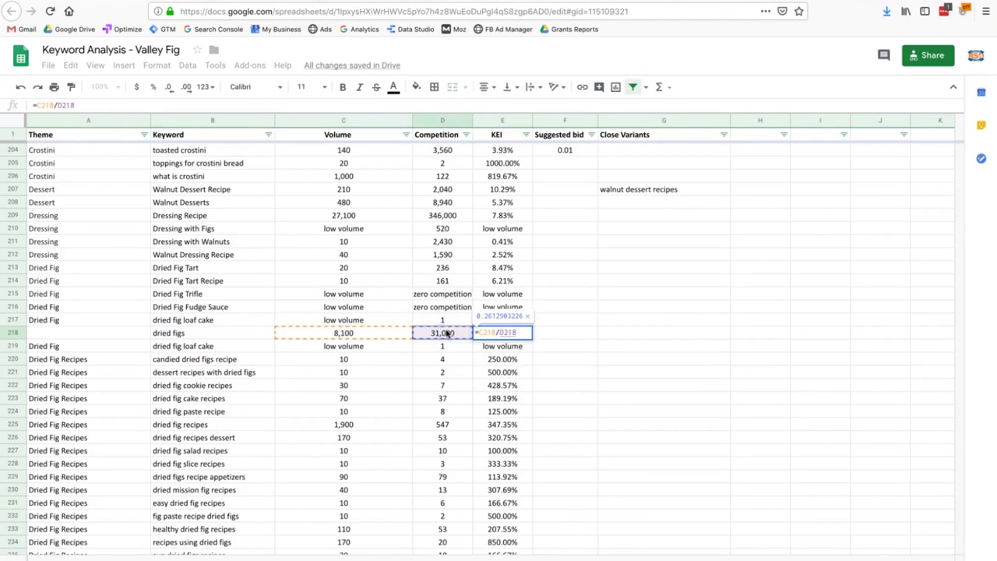
click(154, 86)
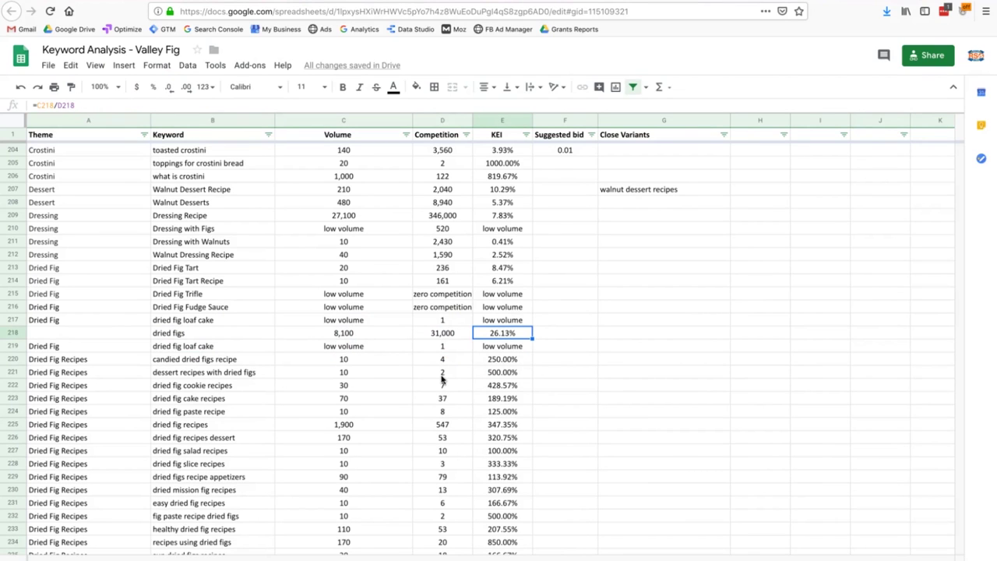
Step: Fill the Theme cell of the "dried figs" row with "Dried Fig", copied down from the row above
click(117, 321)
drag(149, 326, 148, 333)
click(216, 320)
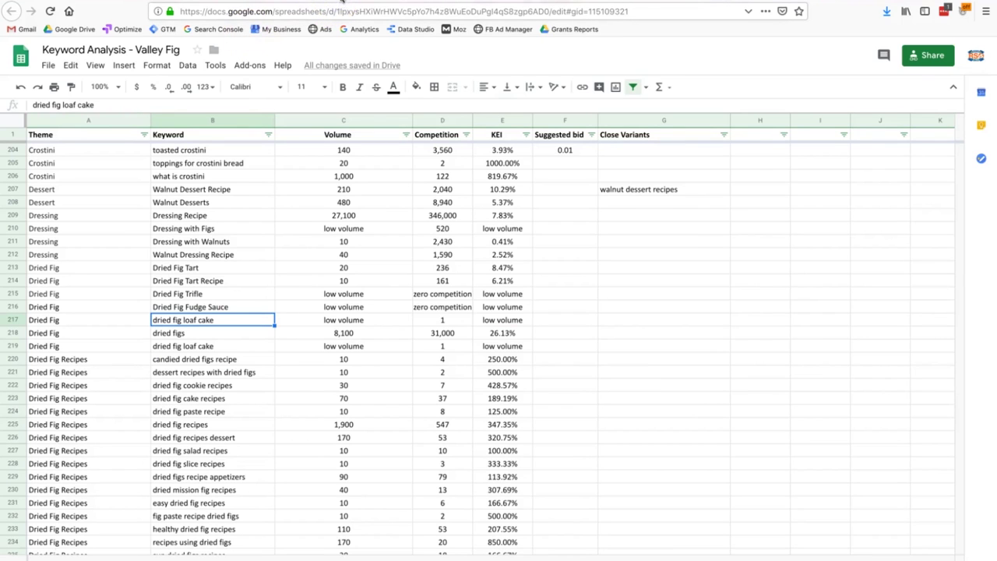
Step: Switch to the Moz SERP Analysis for "dried figs" and examine its monthly volume, difficulty, organic CTR and priority metrics
click(339, 3)
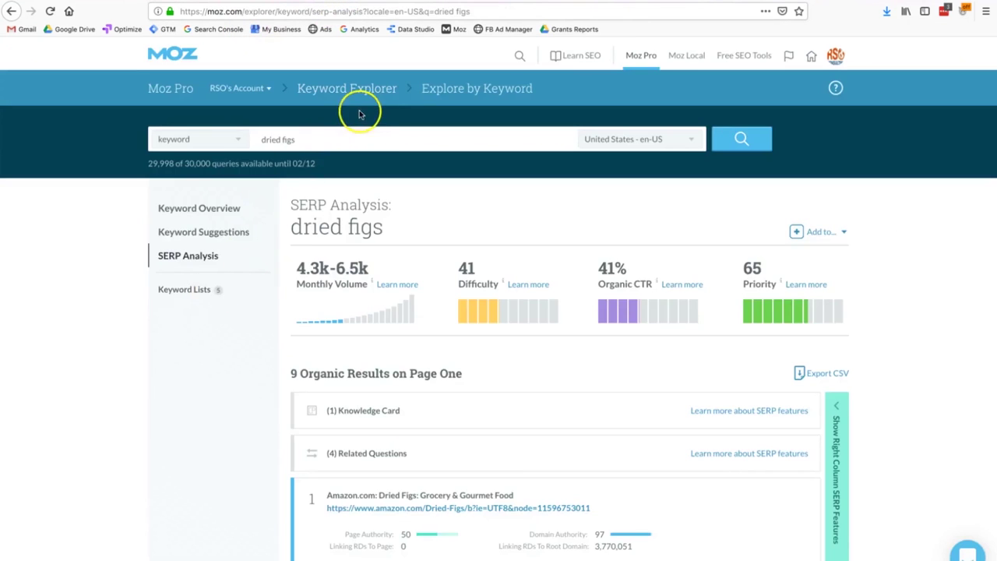
click(403, 136)
click(612, 151)
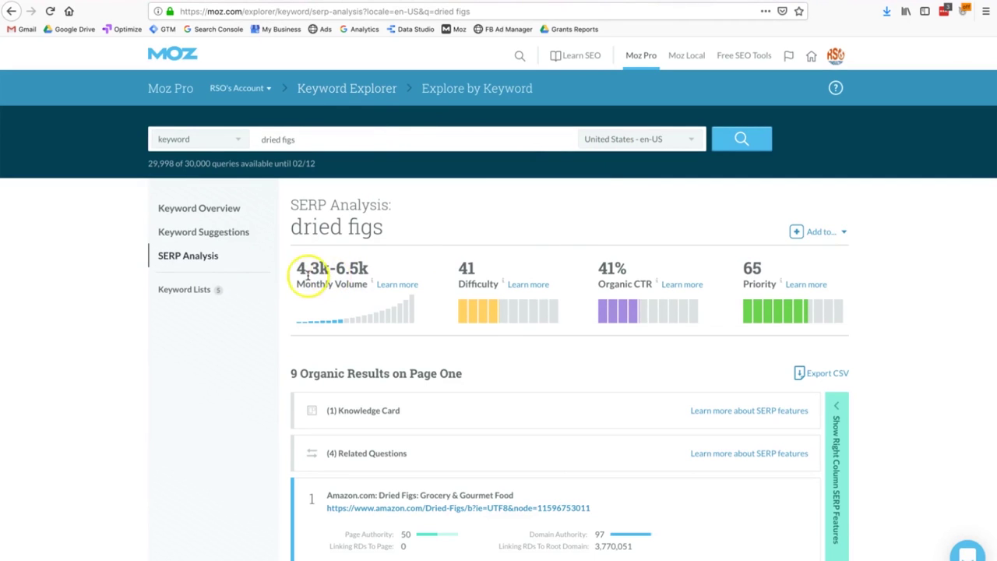
mouse_move(336, 287)
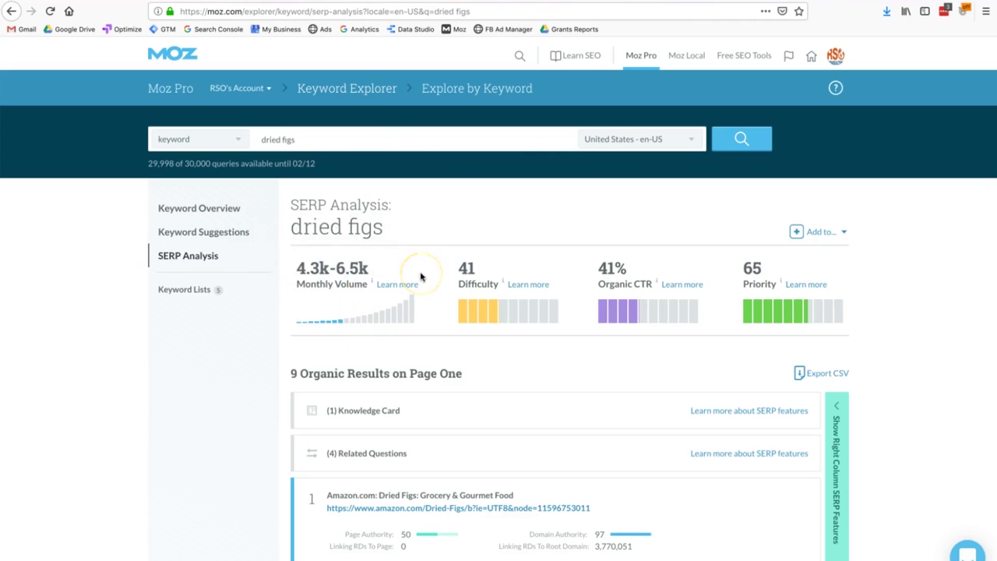
click(463, 268)
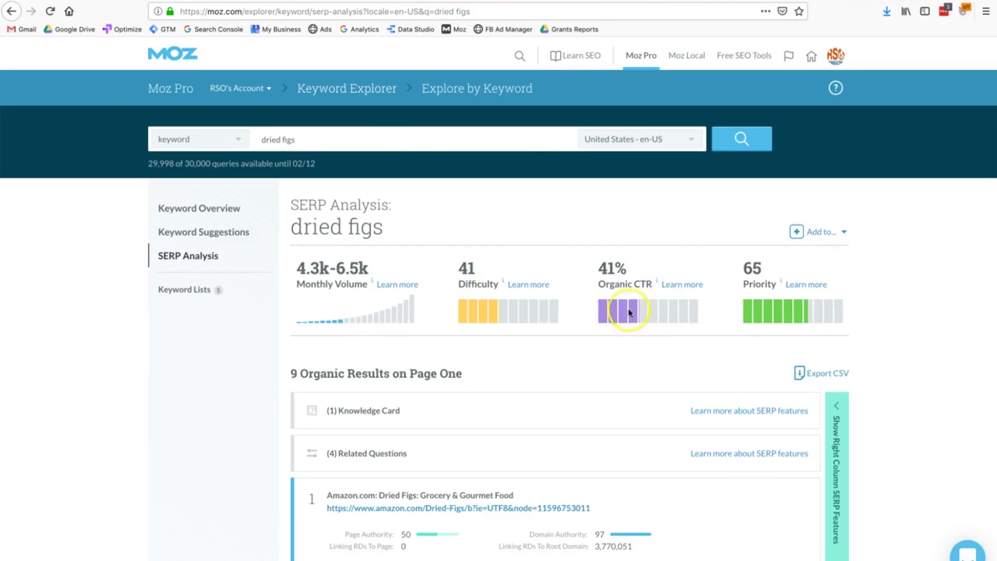
mouse_move(633, 294)
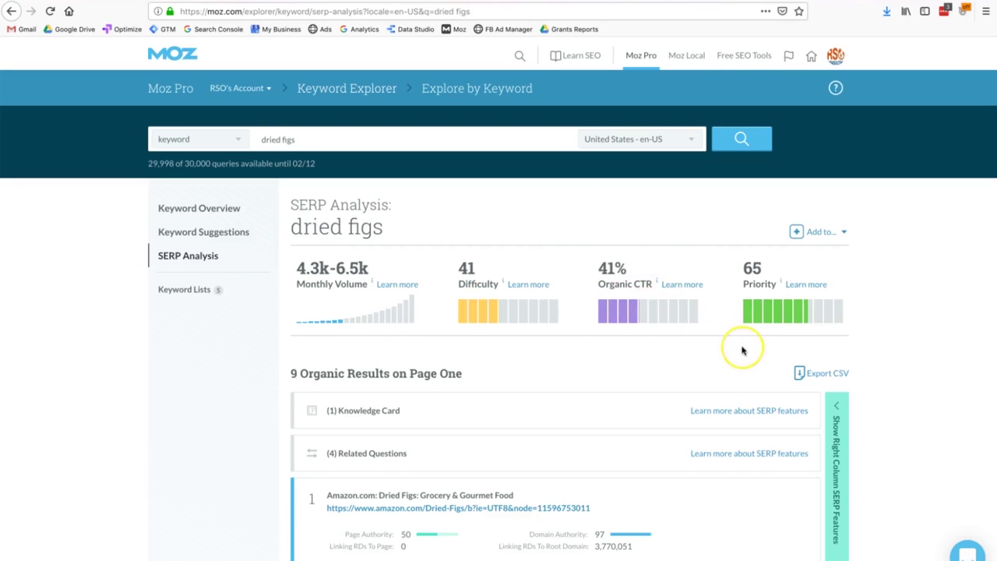
Step: Examine the page-one organic results for "dried figs", comparing each result's page authority, domain authority and linking root domains
scroll(741, 350, down, 1)
scroll(741, 350, down, 2)
scroll(742, 349, up, 1)
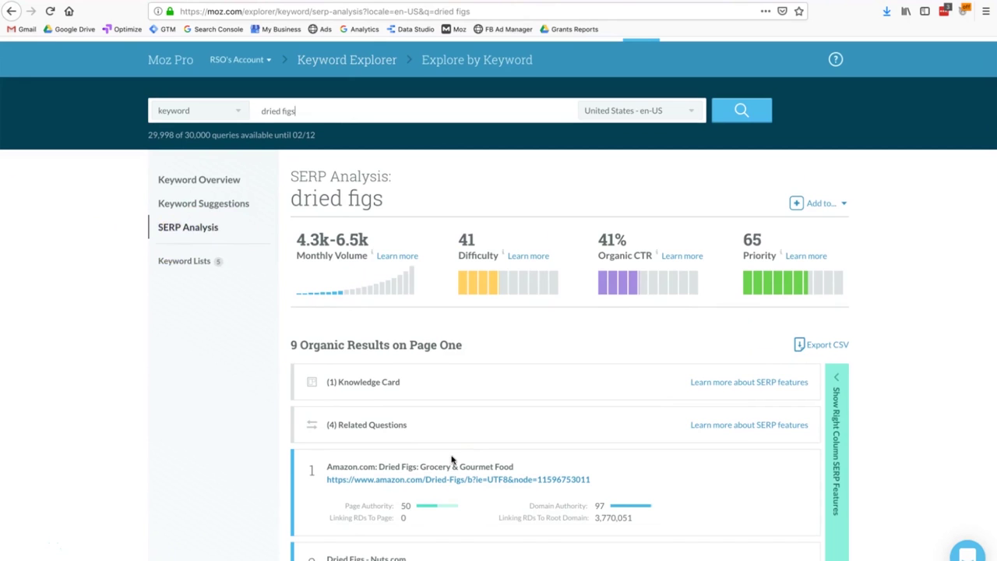
scroll(324, 315, down, 1)
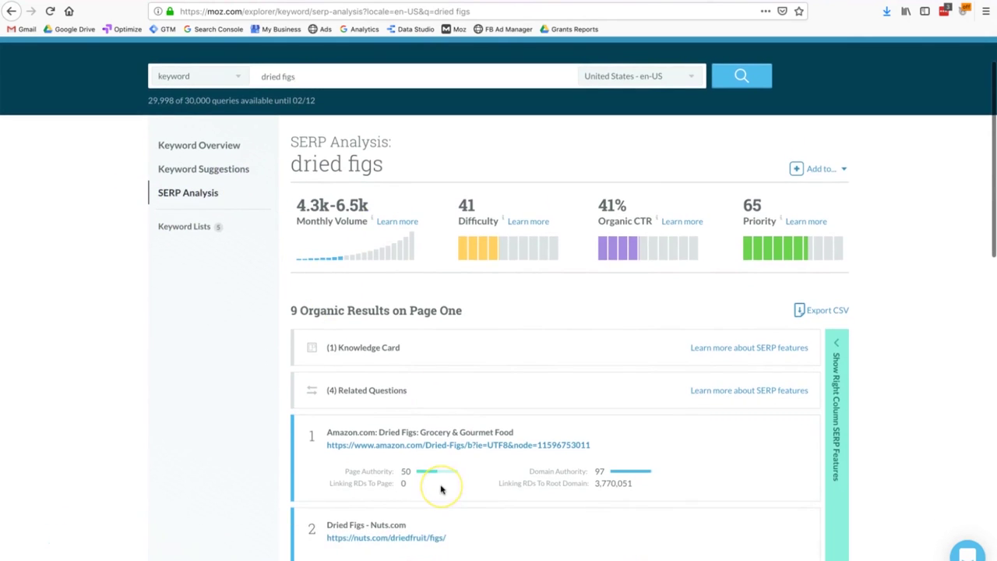
scroll(441, 489, down, 3)
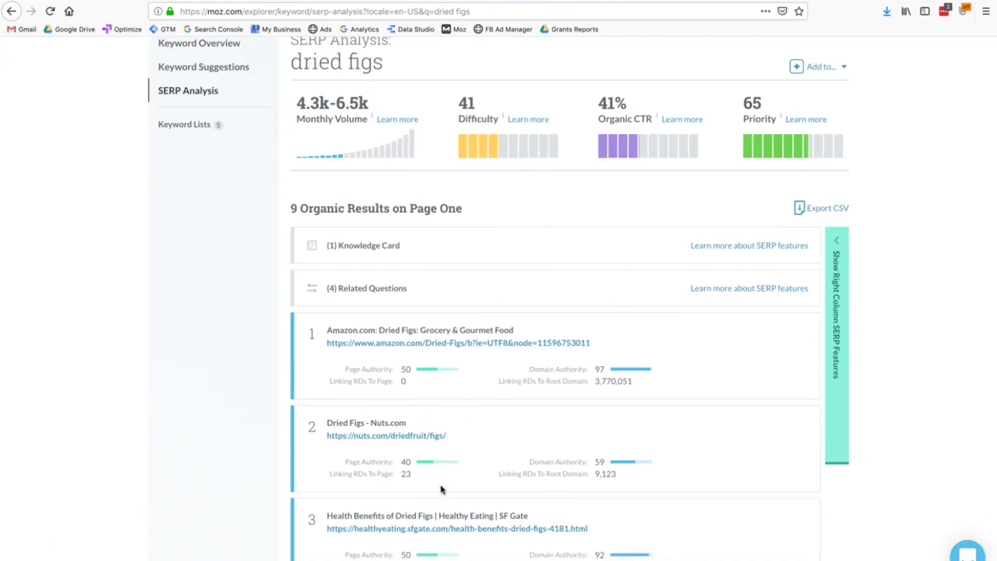
scroll(441, 489, down, 3)
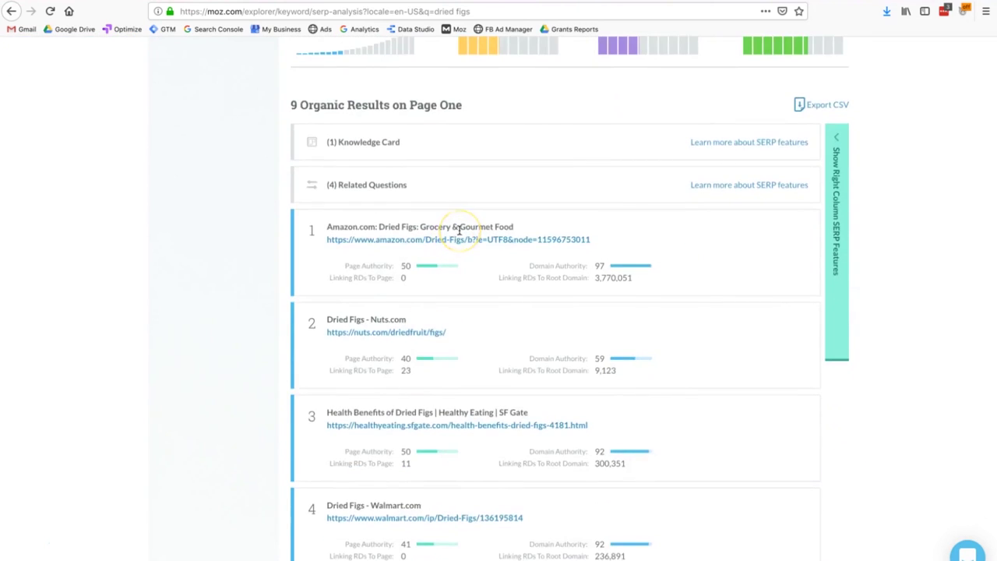
scroll(459, 227, up, 5)
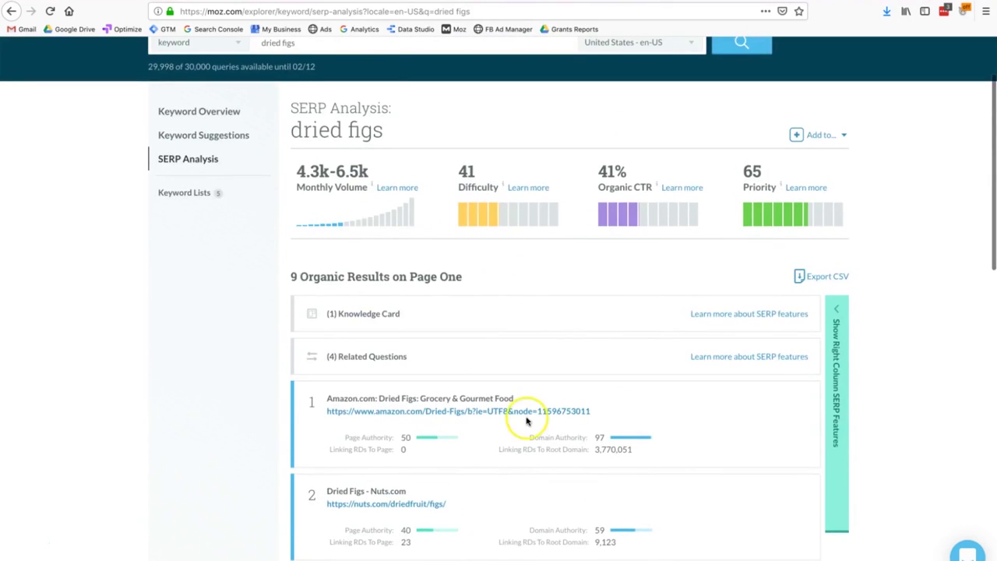
scroll(528, 420, down, 4)
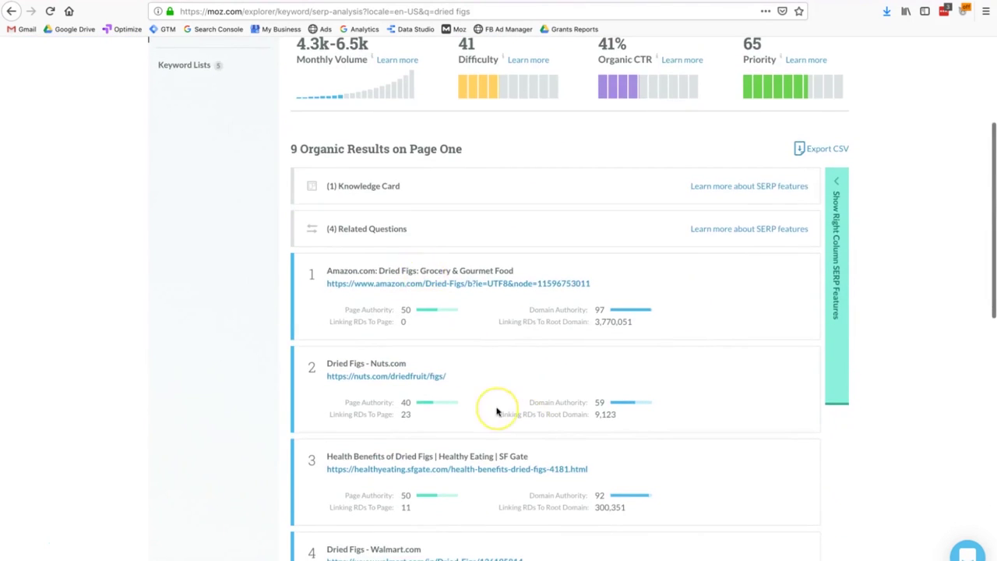
scroll(496, 409, down, 2)
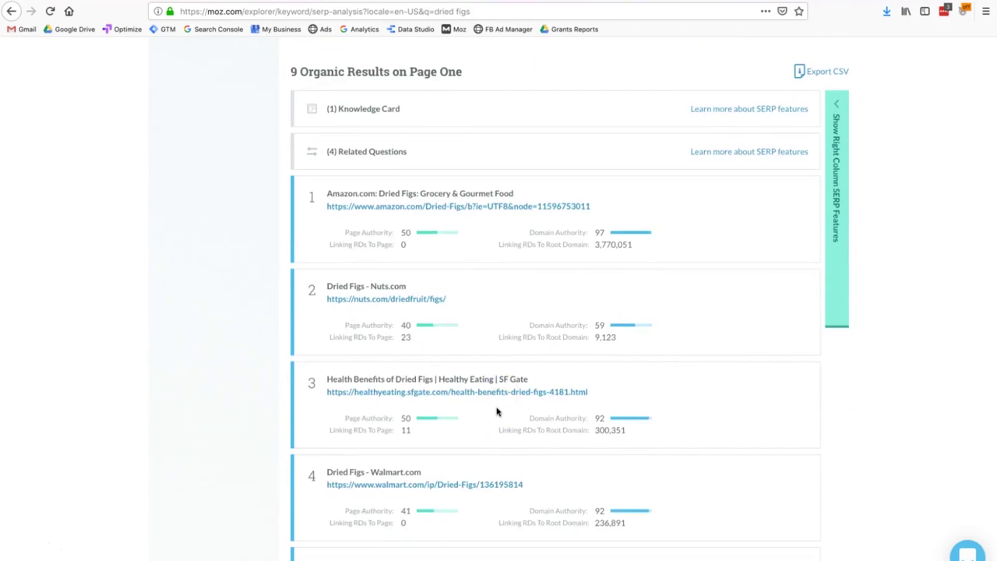
scroll(497, 411, down, 9)
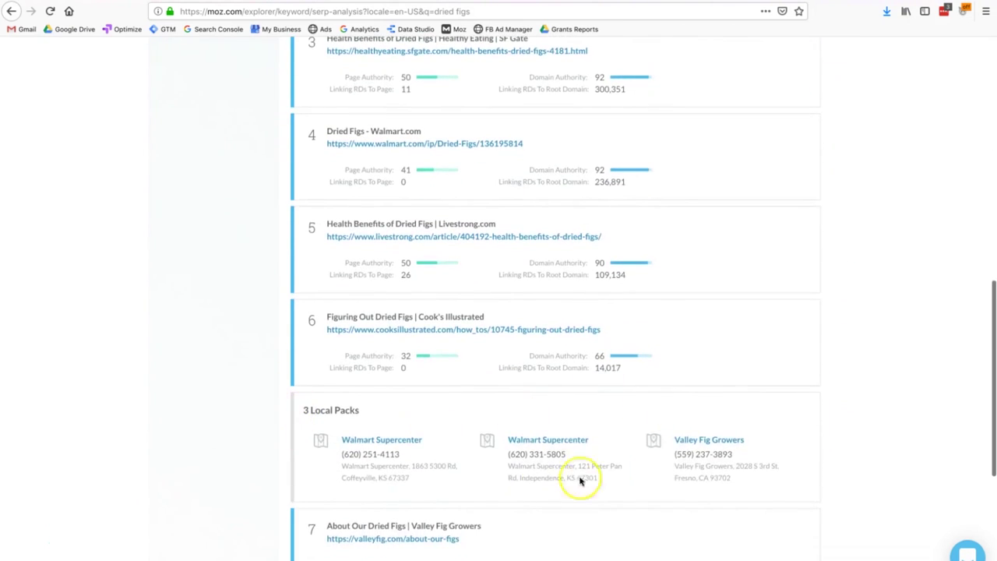
scroll(745, 446, down, 5)
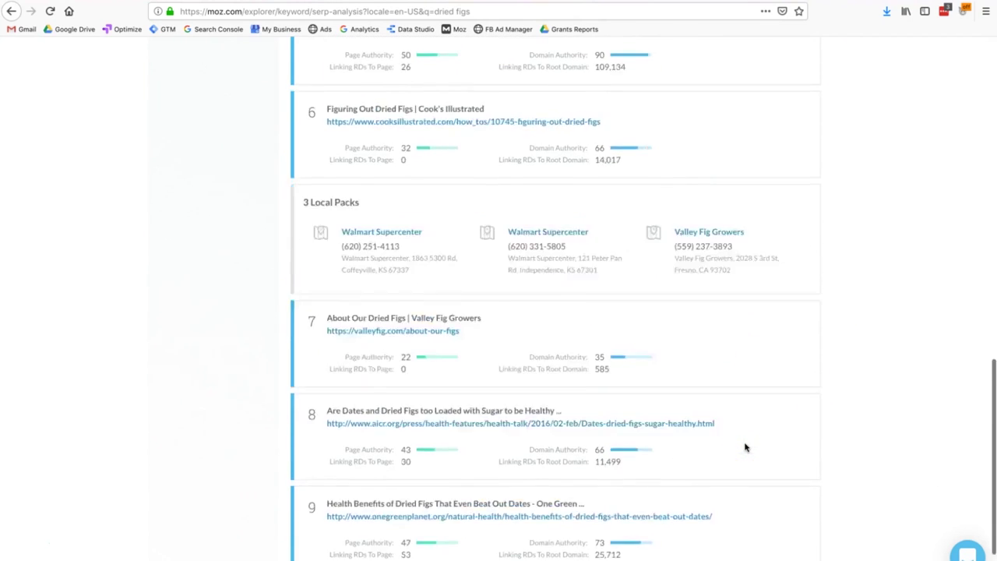
scroll(439, 396, up, 2)
scroll(439, 396, up, 12)
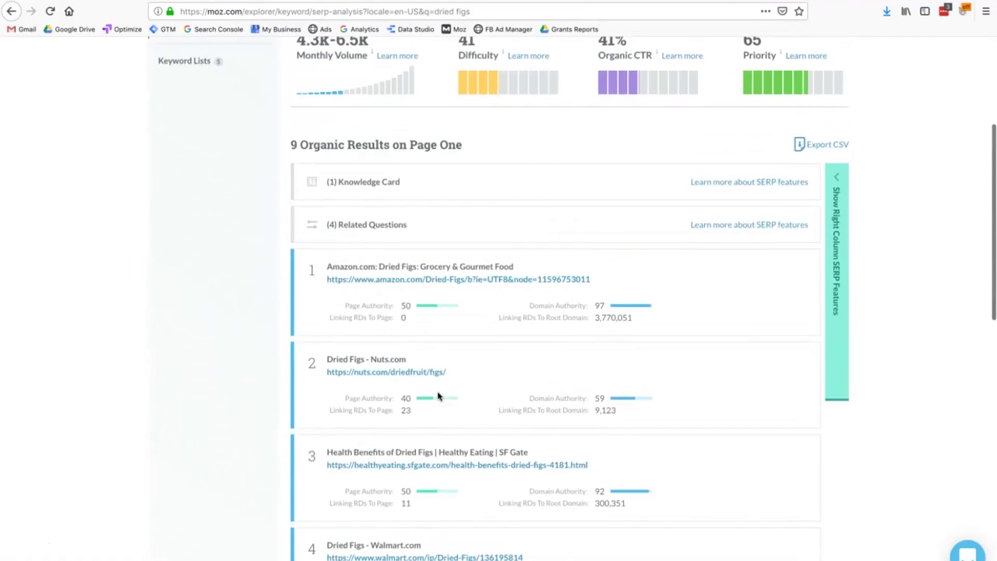
scroll(438, 396, up, 2)
scroll(439, 396, down, 3)
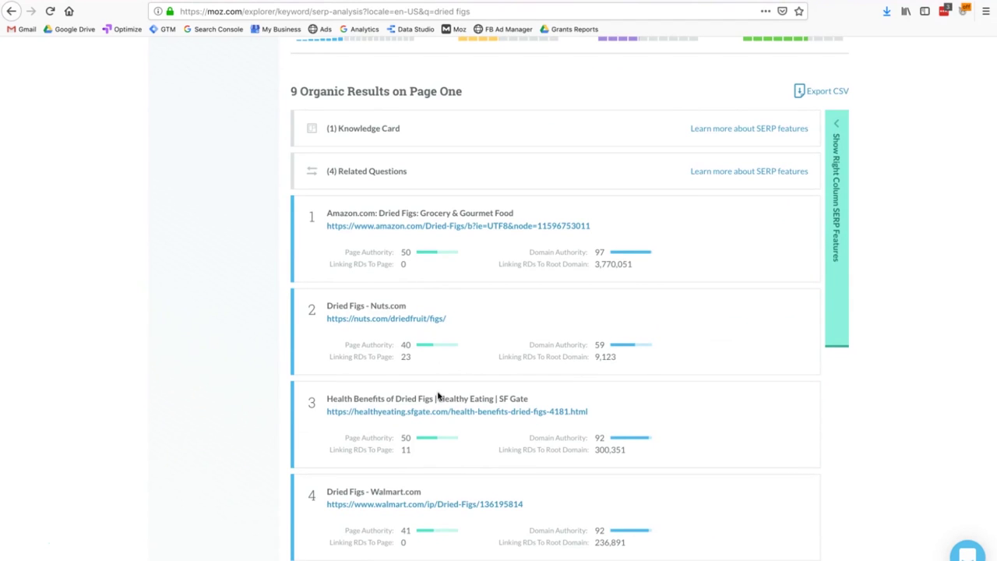
scroll(438, 396, up, 5)
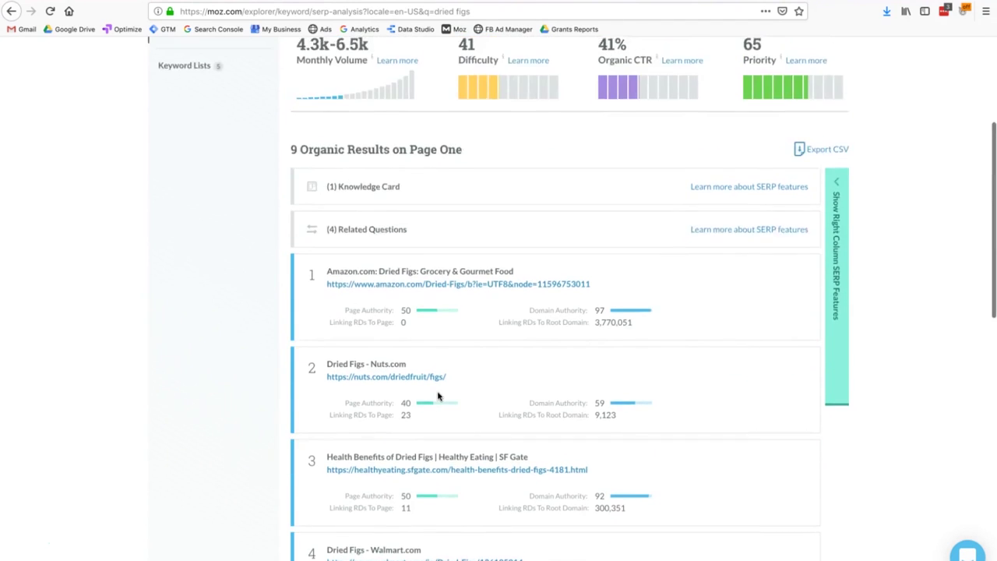